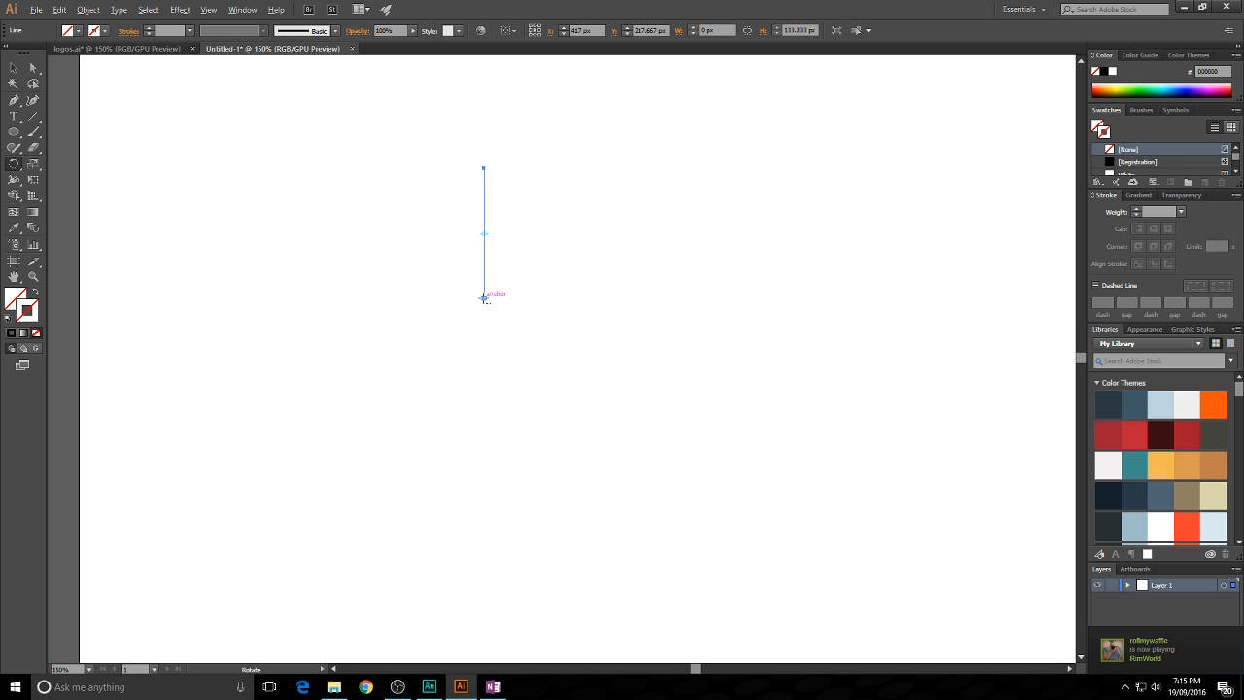
- Make a copy of the vertical line rotated 20° about its lower endpoint and give both lines a black stroke
left_click(484, 298, "alt")
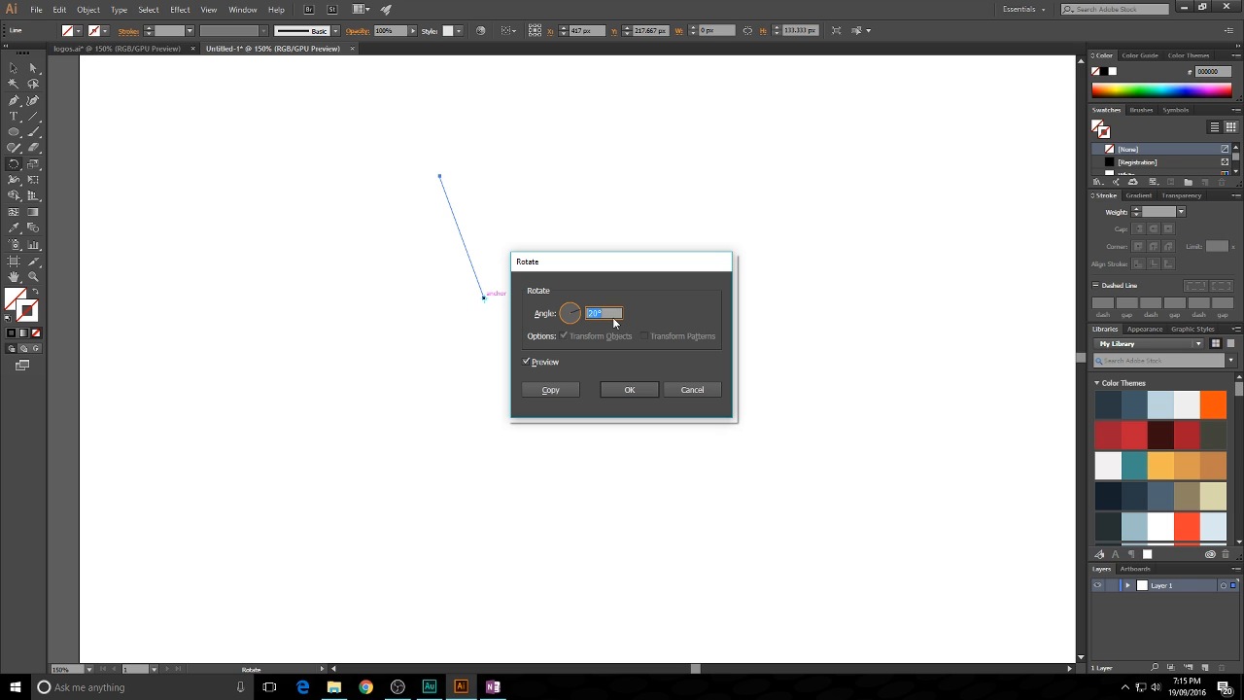
left_click(544, 390)
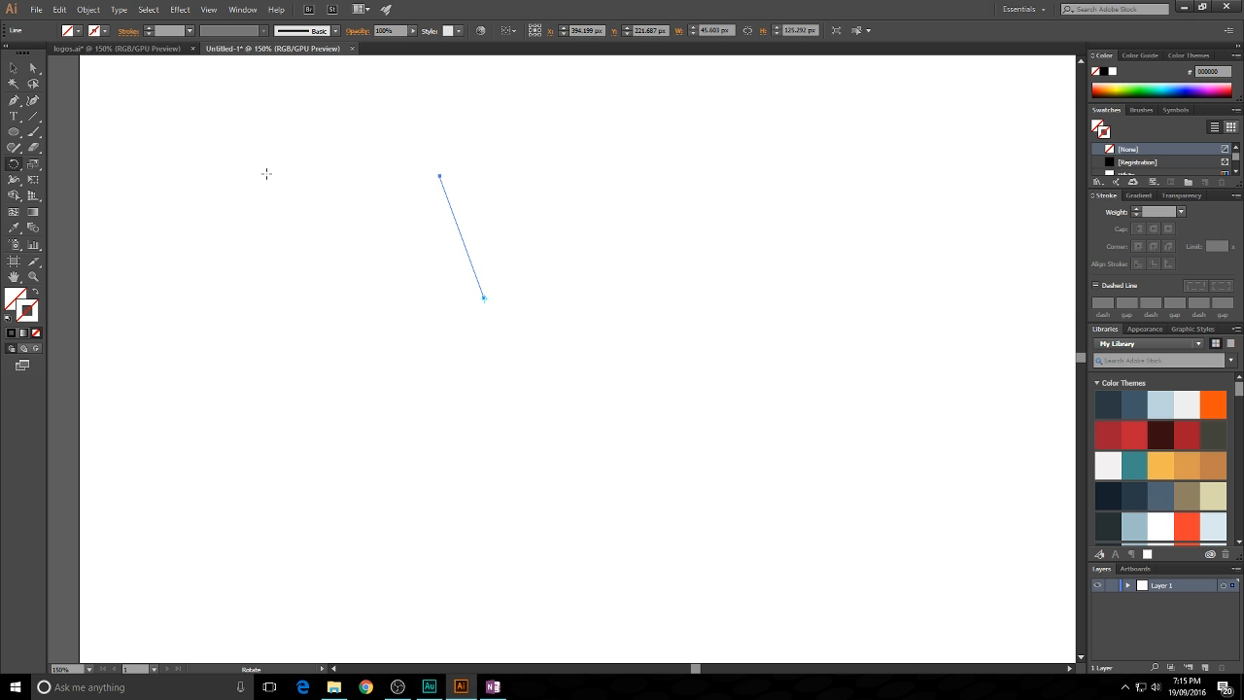
left_click(14, 68)
left_click_drag(355, 121, 587, 333)
left_click(11, 332)
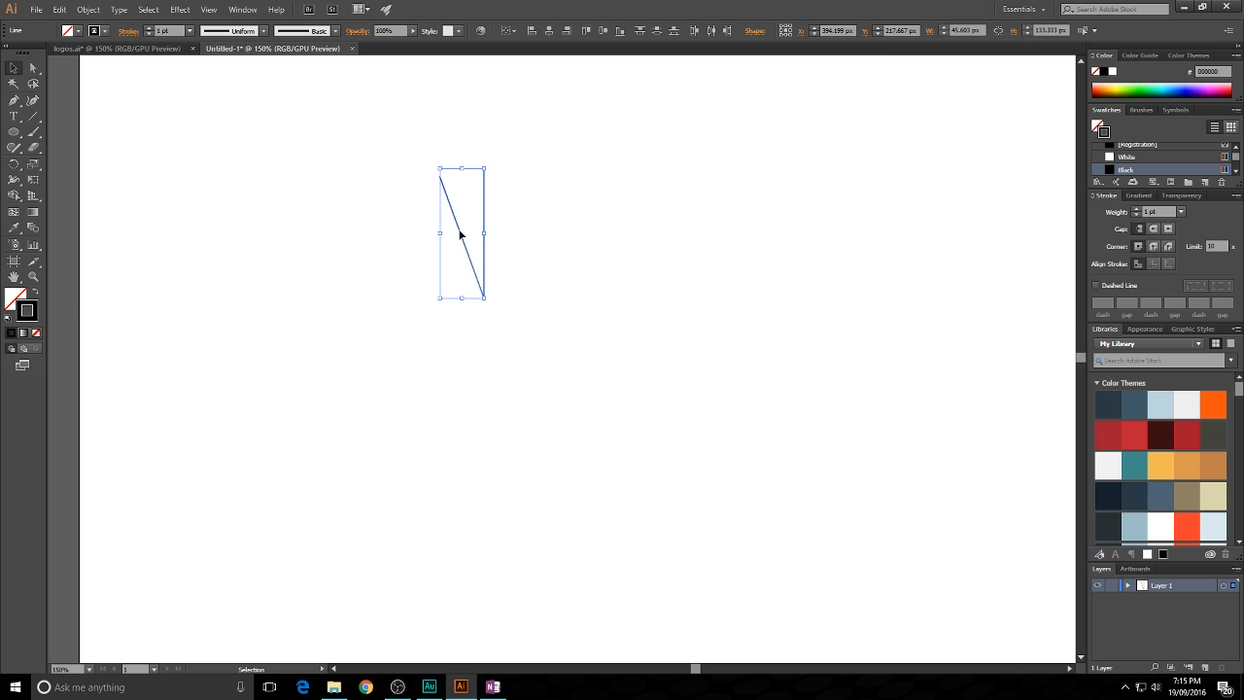
- Repeat the 20° rotated copy of the slanted line until the lines complete a full circle
left_click(406, 423)
left_click_drag(383, 133, 448, 195)
left_click(418, 236)
left_click_drag(425, 153, 447, 208)
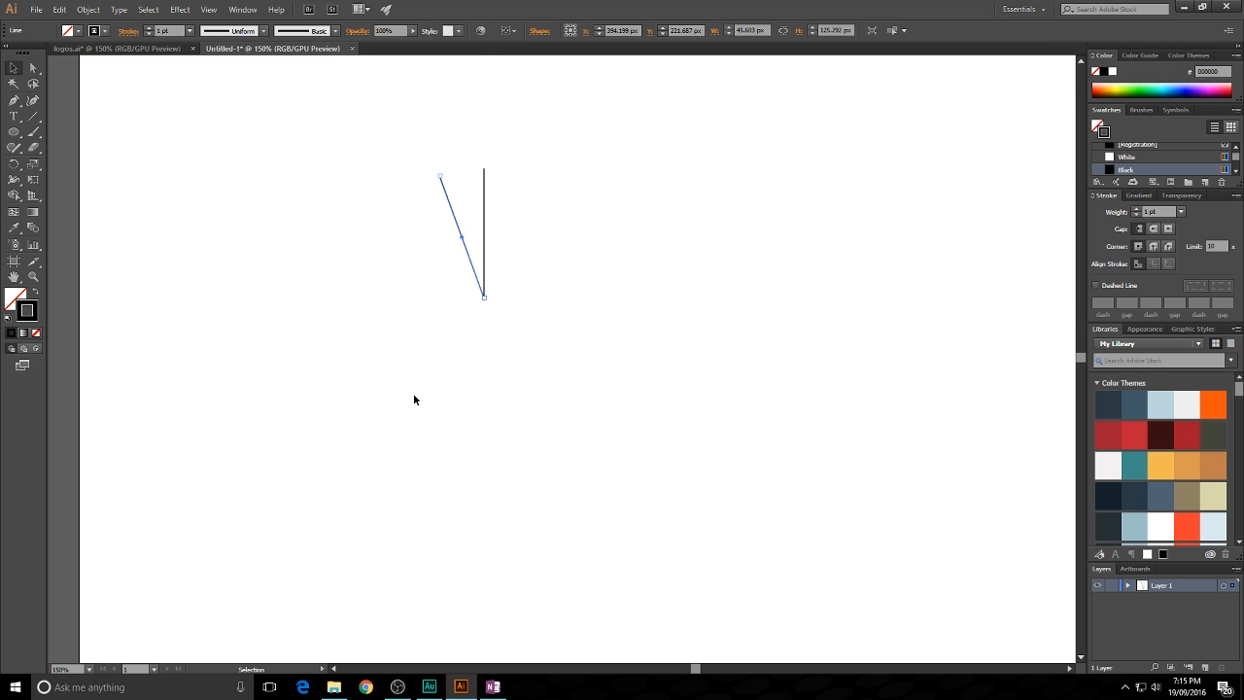
key("a")
key("ctrl+d")
key("ctrl+d")
key("ctrl+d")
key("ctrl+d")
key("ctrl+d")
key("ctrl+d")
key("ctrl+d")
key("ctrl+d")
key("ctrl+d")
key("ctrl+d")
key("ctrl+d")
key("ctrl+d")
key("ctrl+d")
key("ctrl+d")
key("ctrl+d")
key("ctrl+d")
left_click(361, 120)
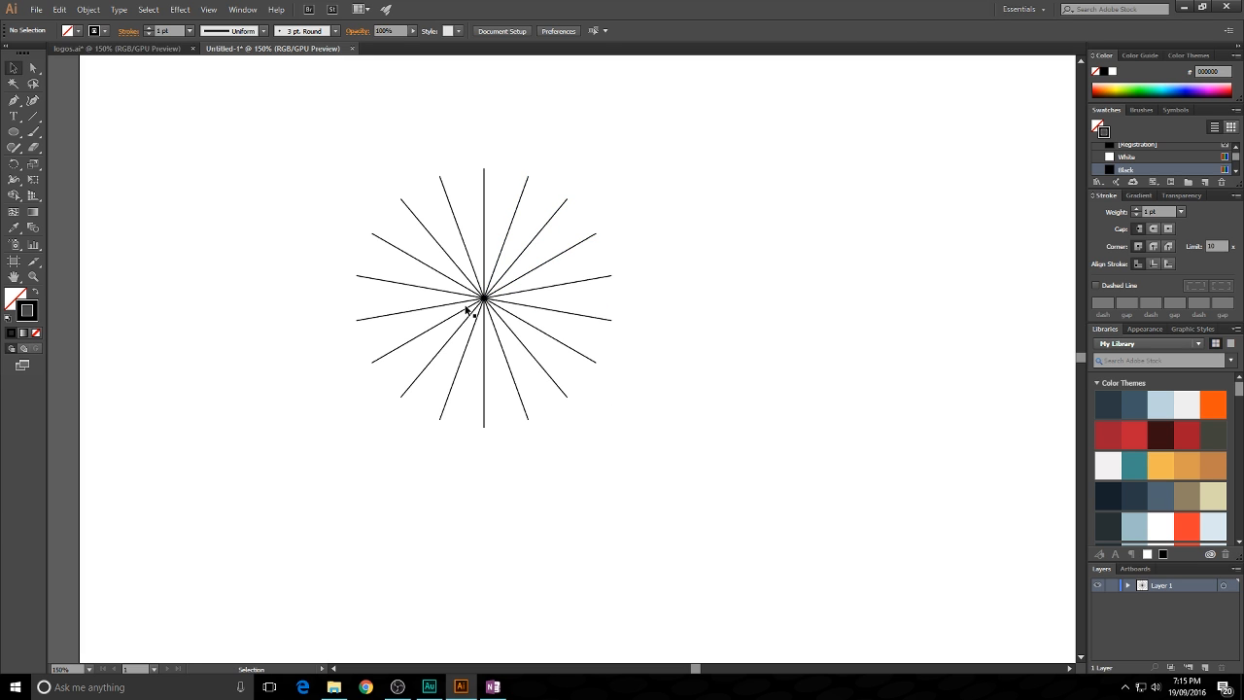
- Draw a circle about 147 px wide centred on the line intersection, with the artboard's white as fill and no stroke
left_click(14, 131)
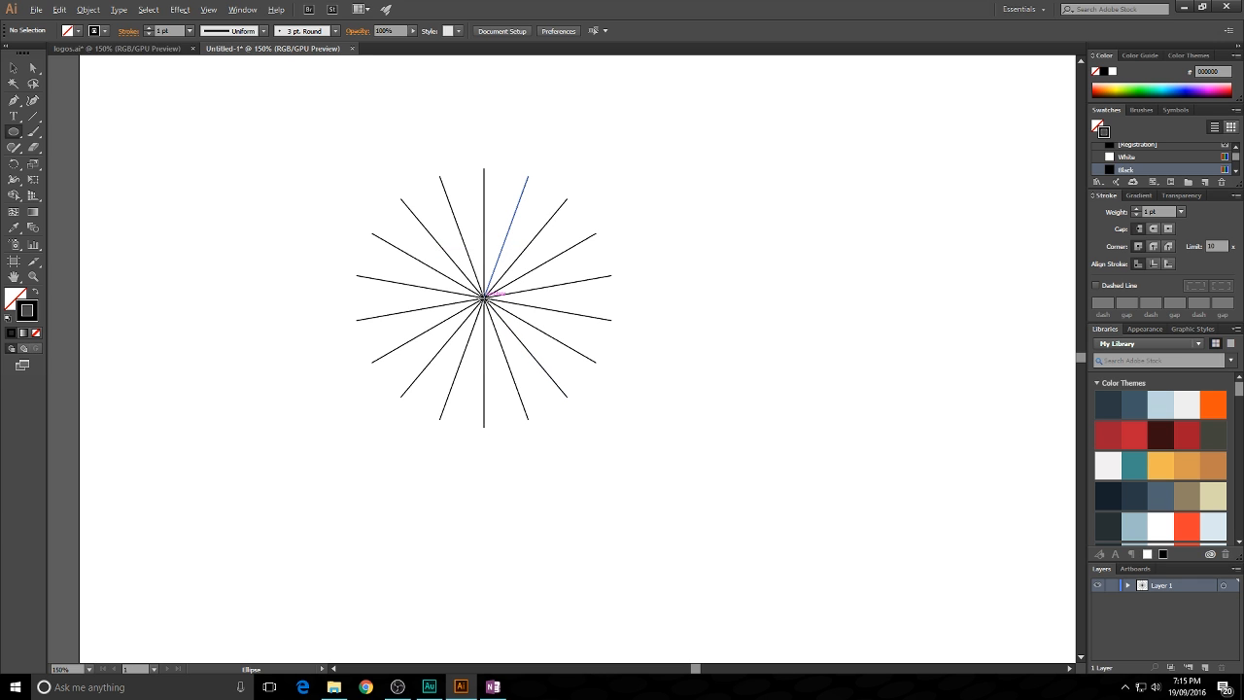
left_click_drag(485, 296, 549, 370)
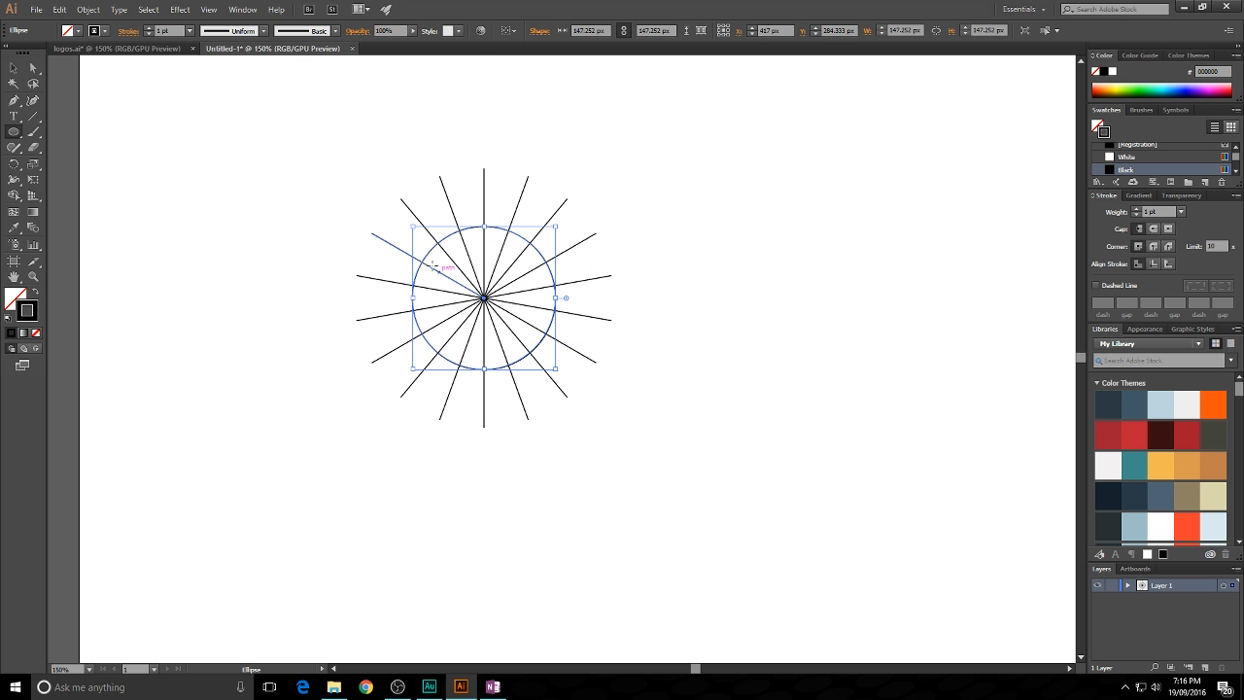
left_click(13, 228)
left_click(205, 162)
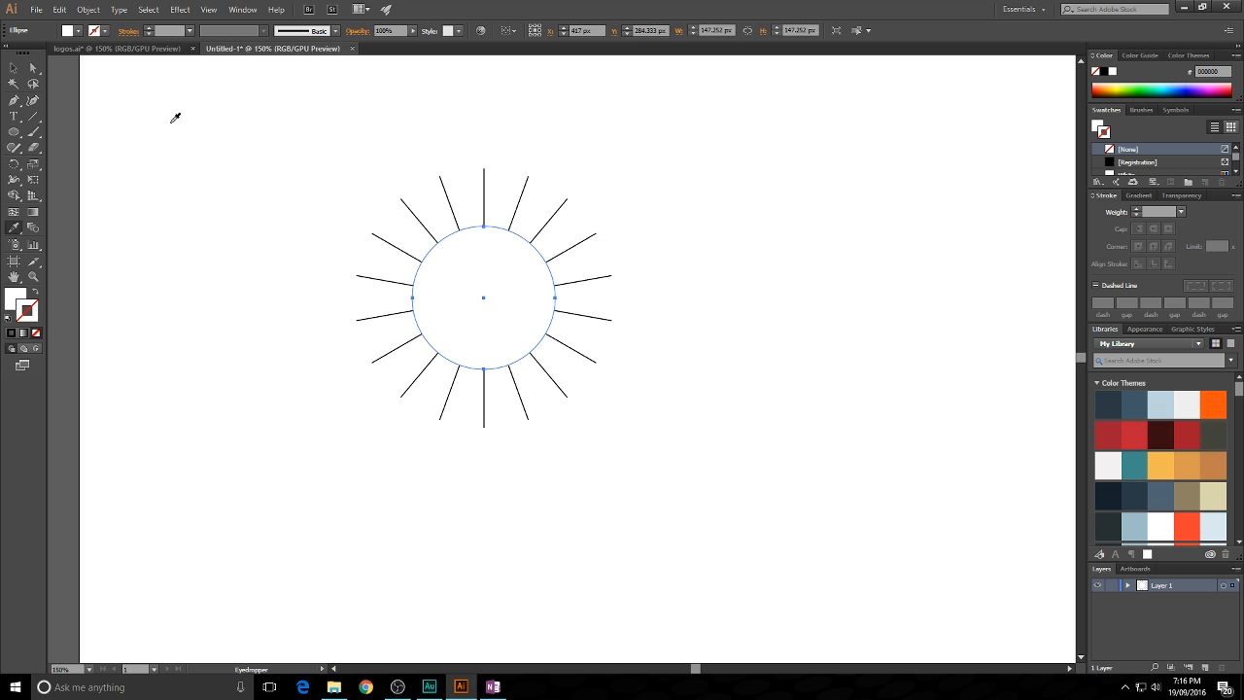
left_click(14, 68)
left_click(438, 176)
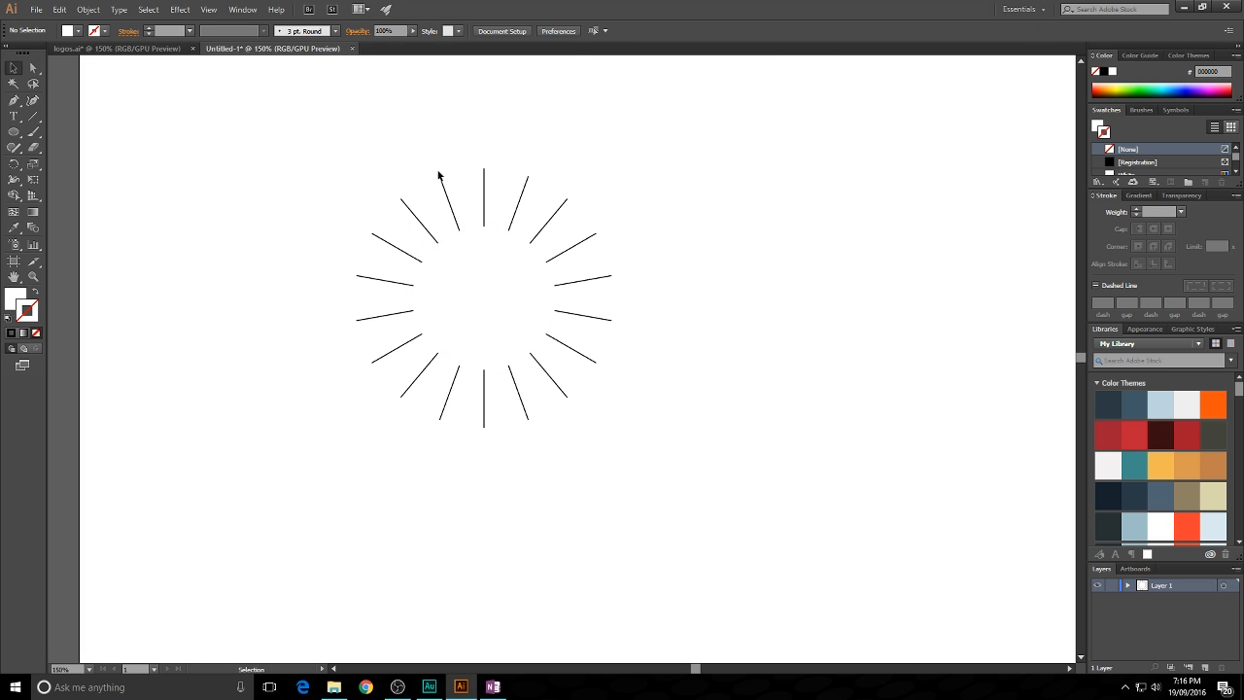
- Send the white circle behind all the radiating lines
left_click(516, 264)
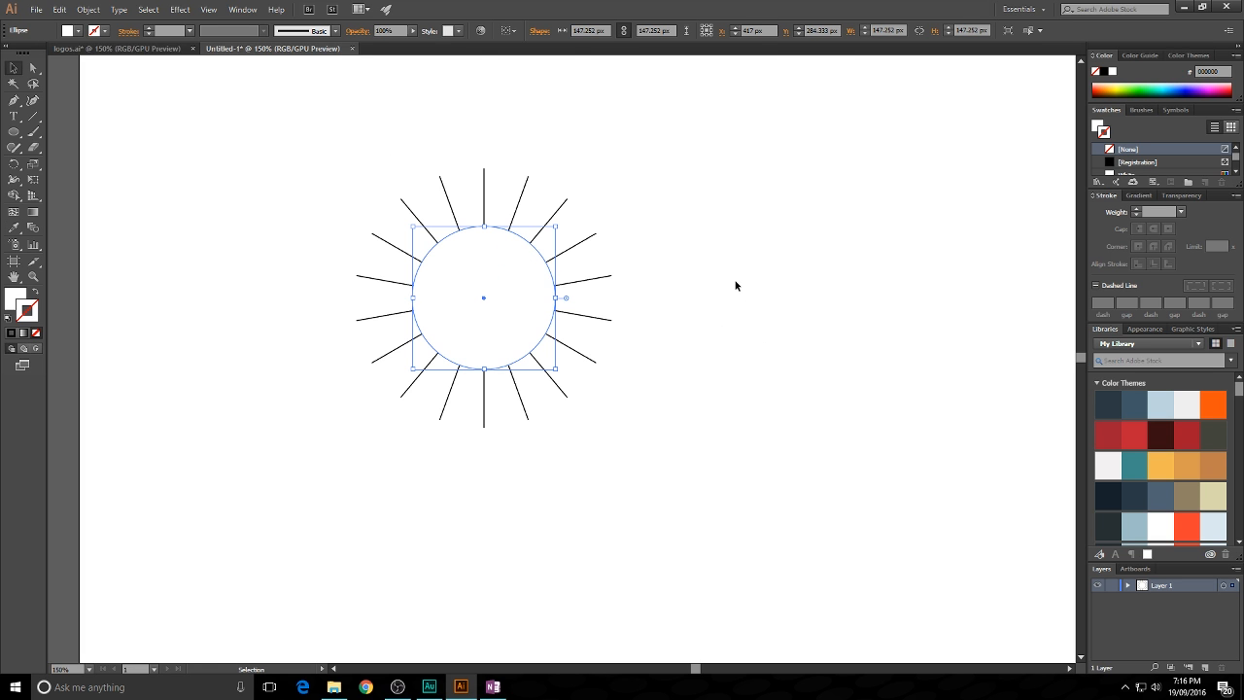
key("ctrl")
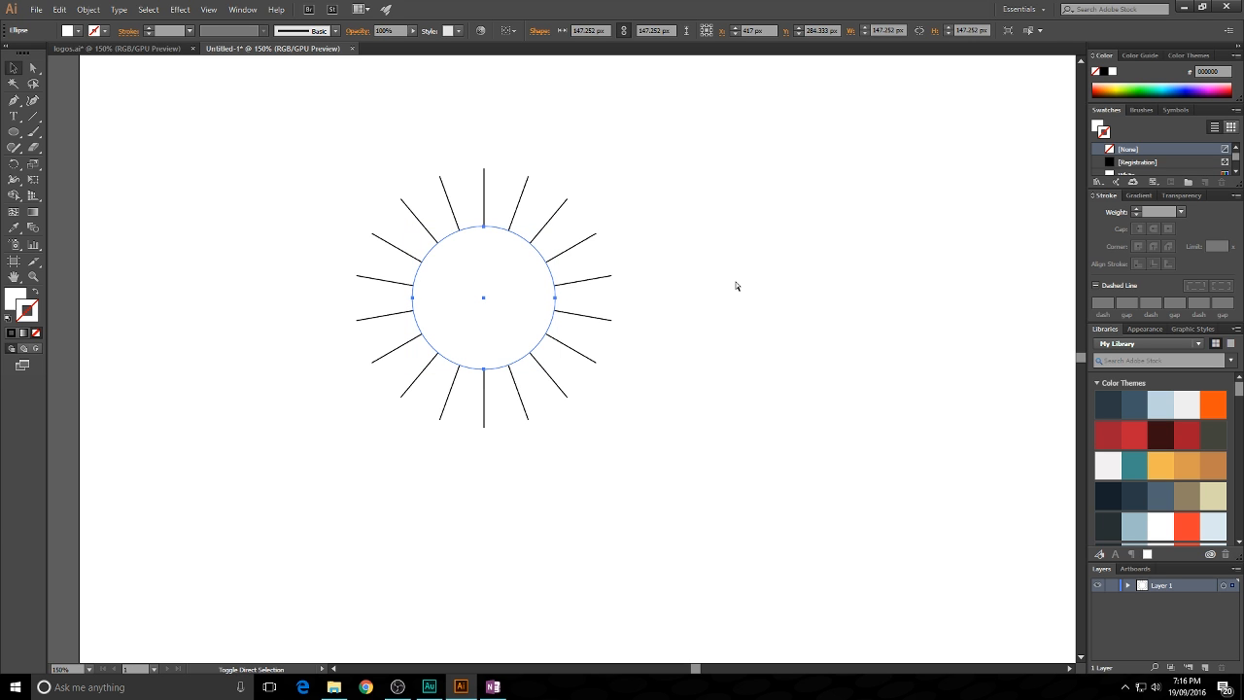
key("ctrl+shift+bracketleft")
left_click(748, 281)
- Select the circle and all lines and remove everything inside the circle with Shape Builder
left_click_drag(327, 144, 688, 549)
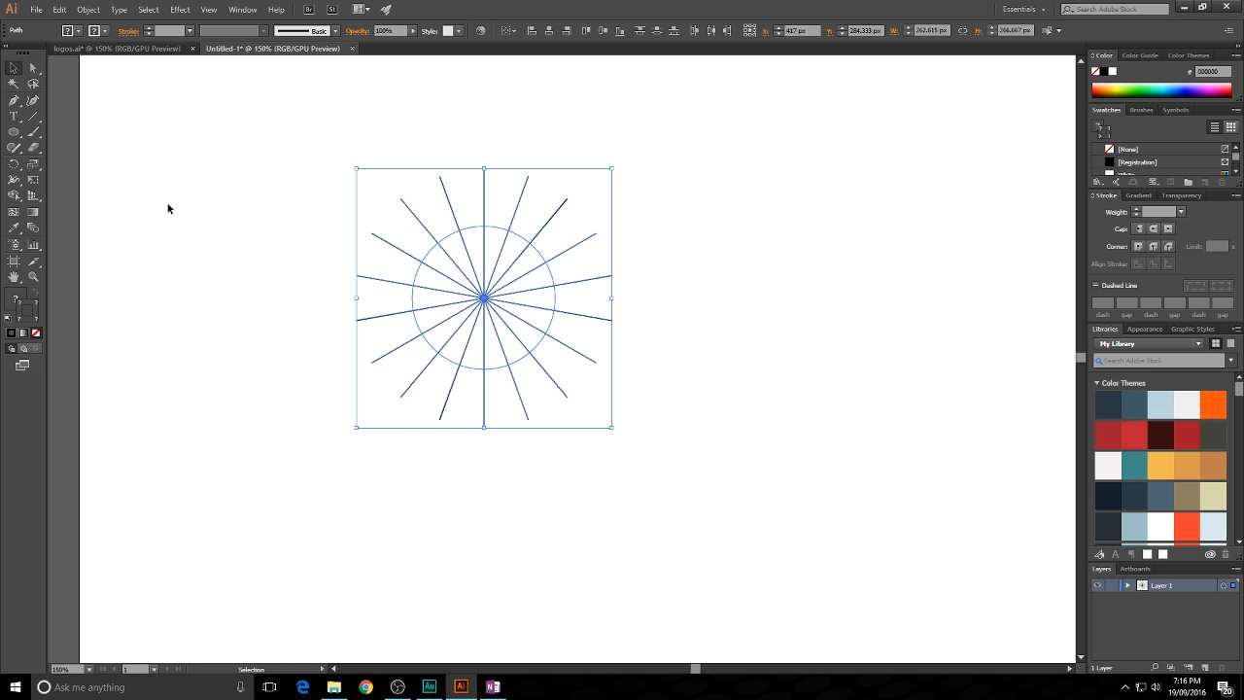
left_click(12, 197)
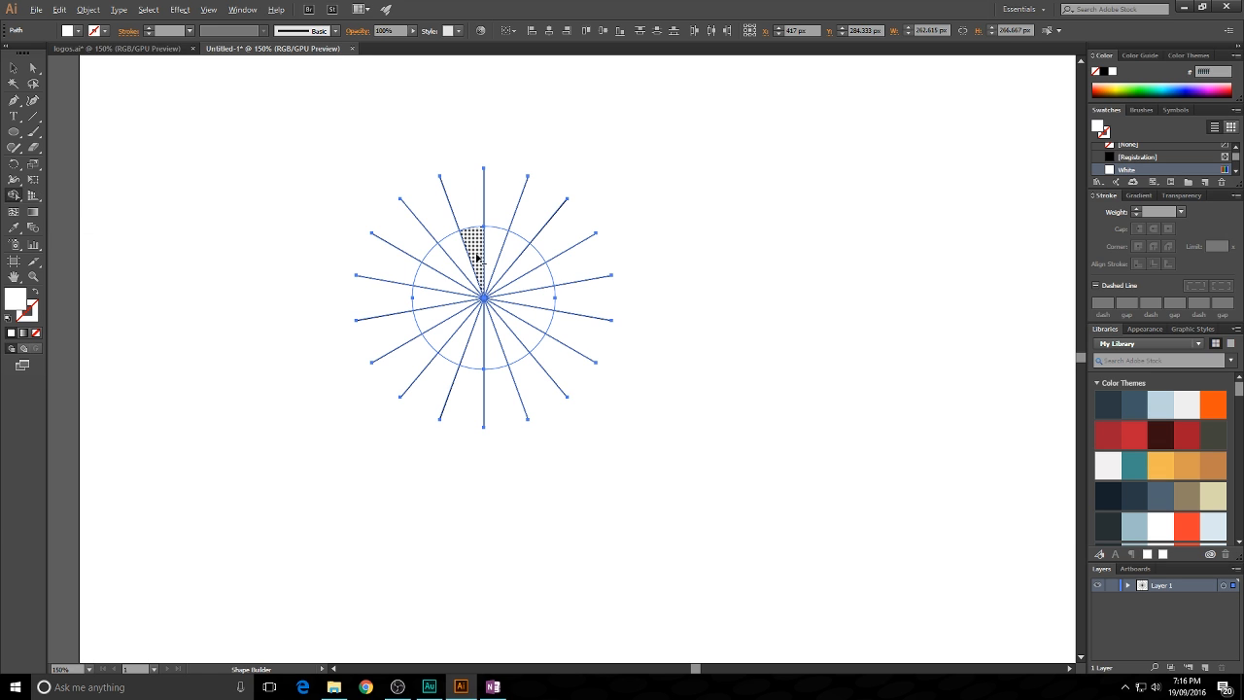
mouse_move(476, 257)
left_mouse_down()
mouse_move(432, 286)
mouse_move(442, 334)
mouse_move(483, 357)
mouse_move(509, 348)
mouse_move(537, 311)
mouse_move(535, 280)
mouse_move(484, 238)
left_mouse_up()
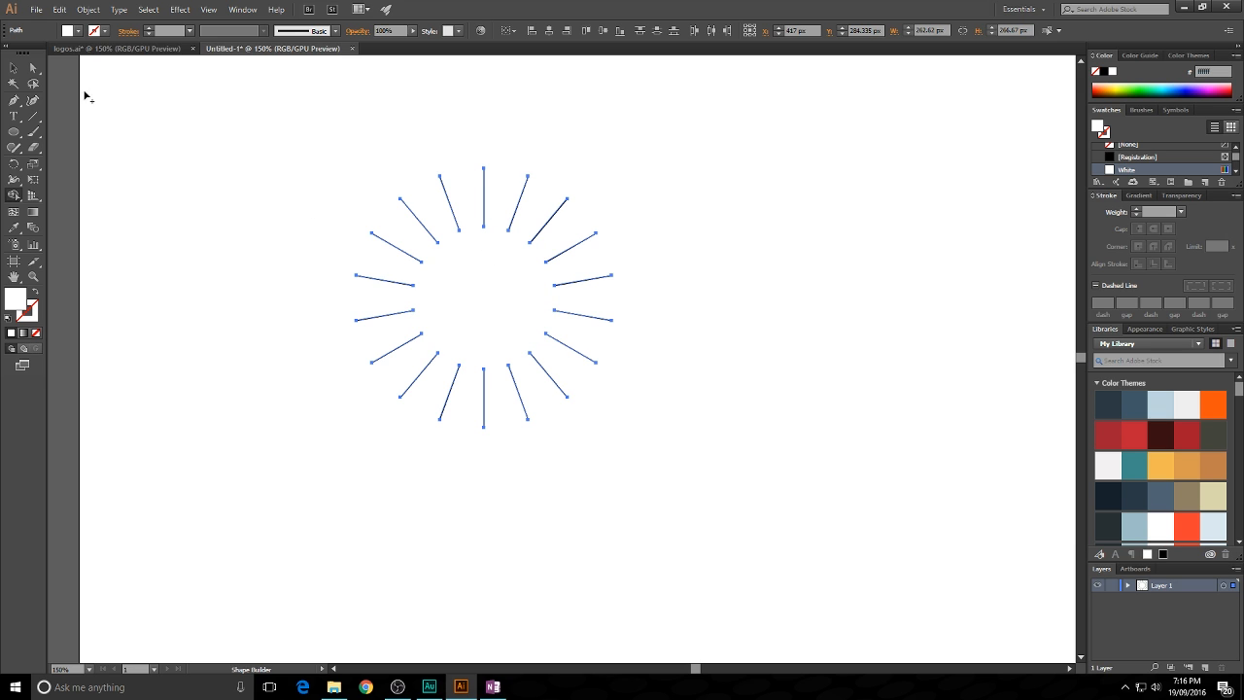
key("v")
left_click(142, 92)
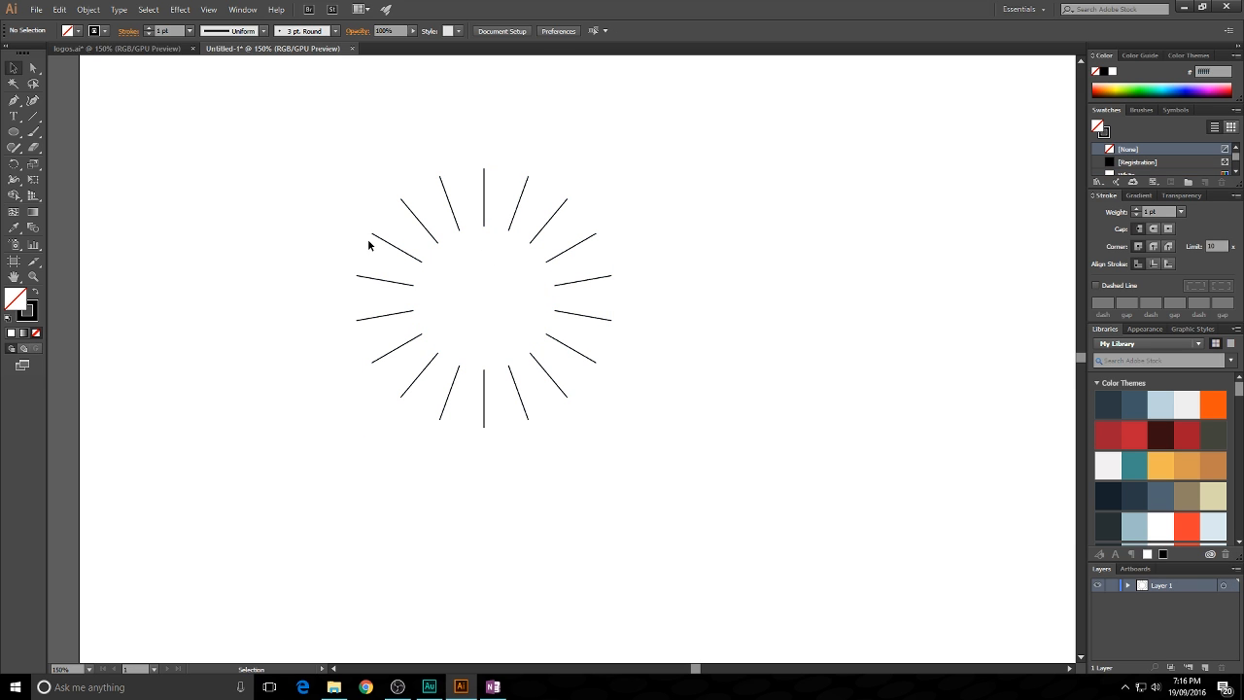
- Draw a circle about 207 px wide across the rays and select it together with every other ray
left_click(14, 132)
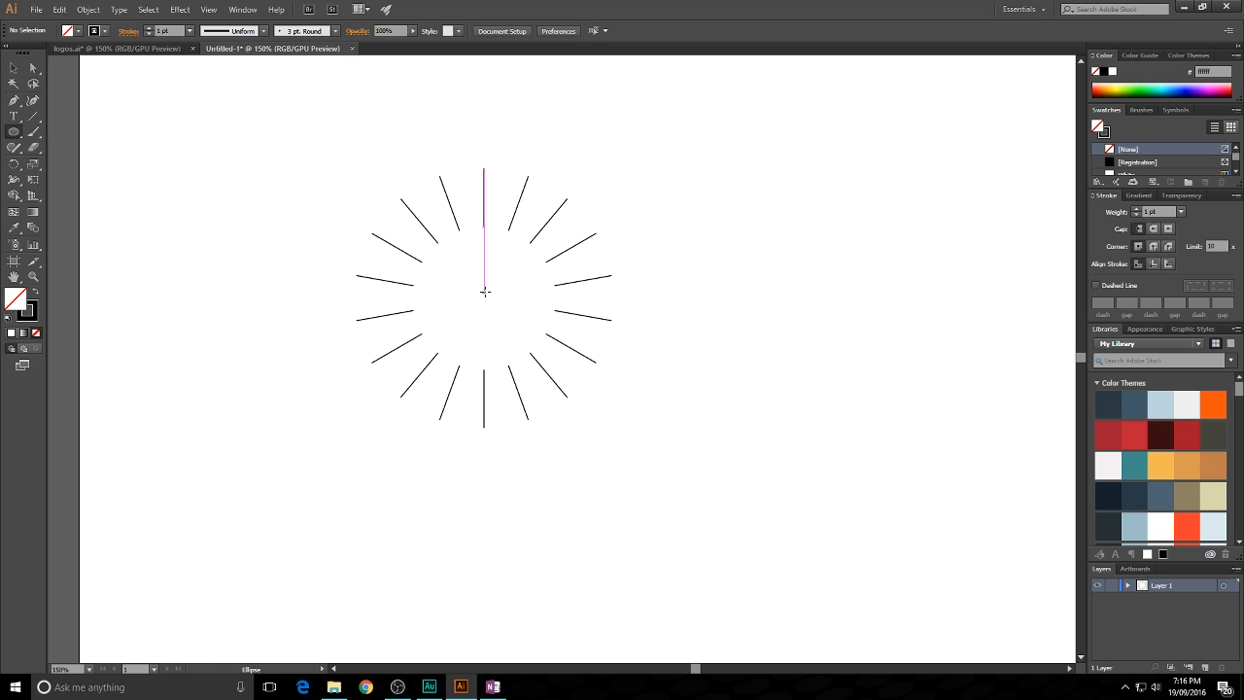
left_click_drag(484, 291, 584, 392)
key("v")
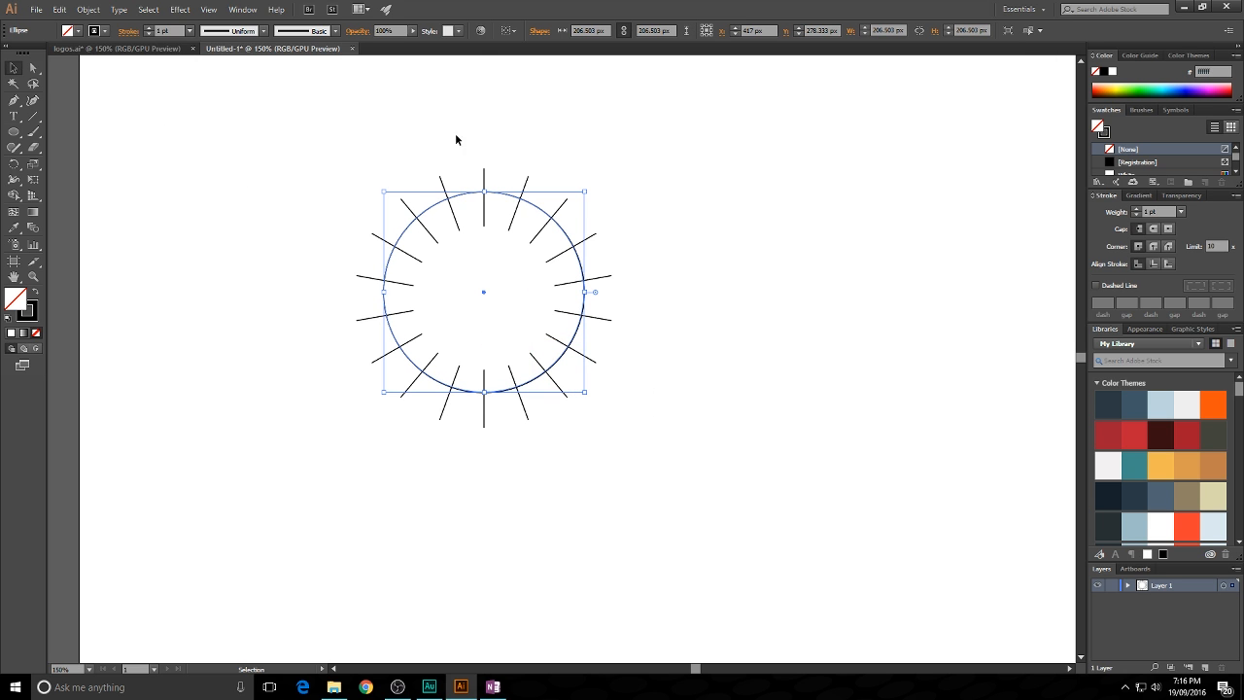
left_click(438, 179, "shift")
left_click(528, 186, "shift")
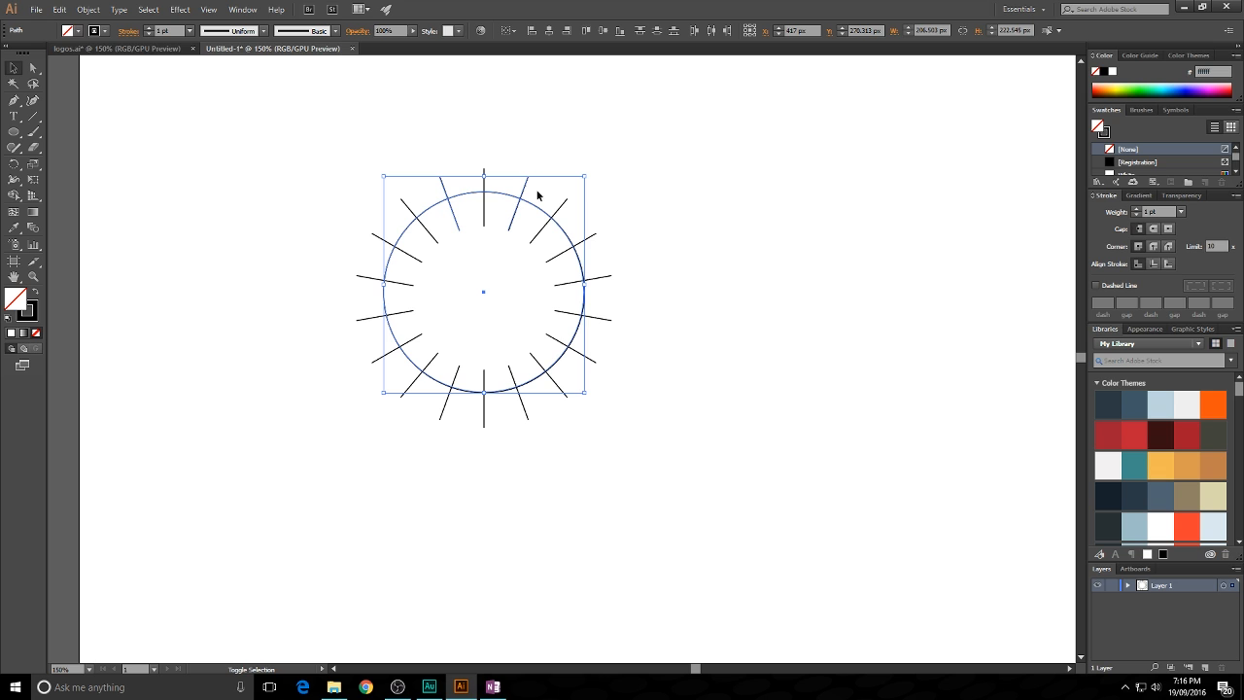
left_click(580, 244, "shift")
left_click(573, 314, "shift")
left_click(533, 358, "shift")
left_click(484, 384, "shift")
left_click(433, 356, "shift")
left_click(408, 312, "shift")
left_click(417, 258, "shift")
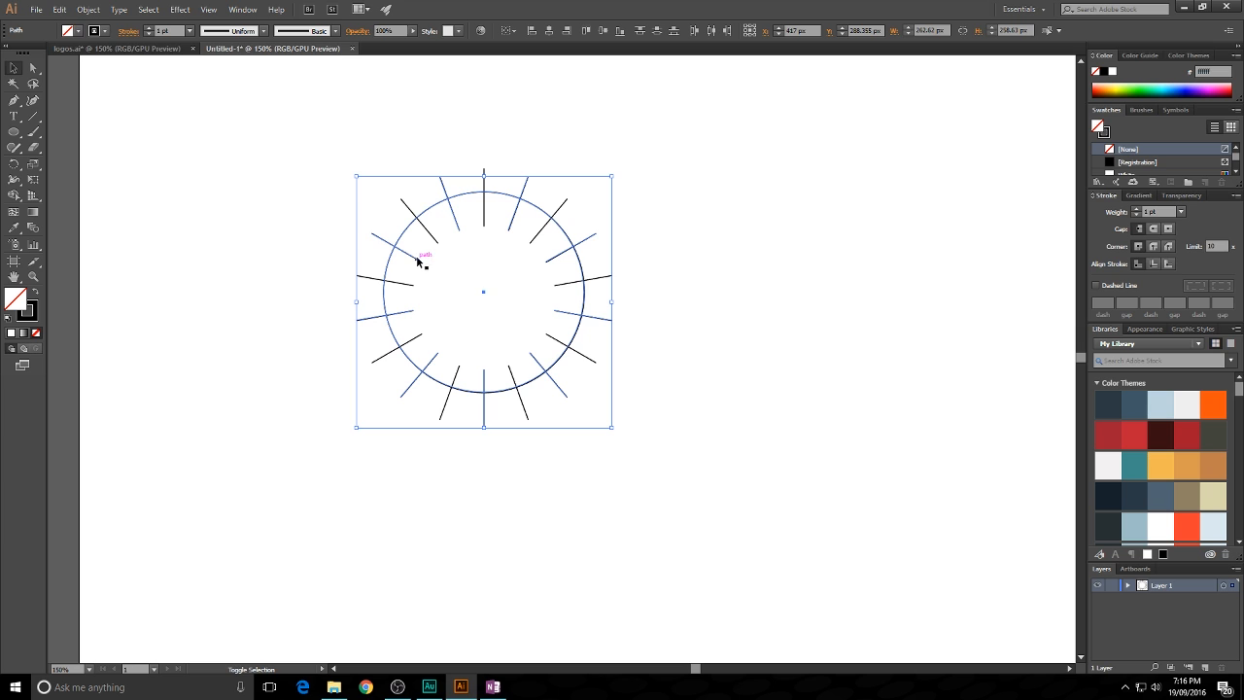
- Try to trim the inner ends of the selected rays with Shape Builder and clear away the circle
left_click(15, 196)
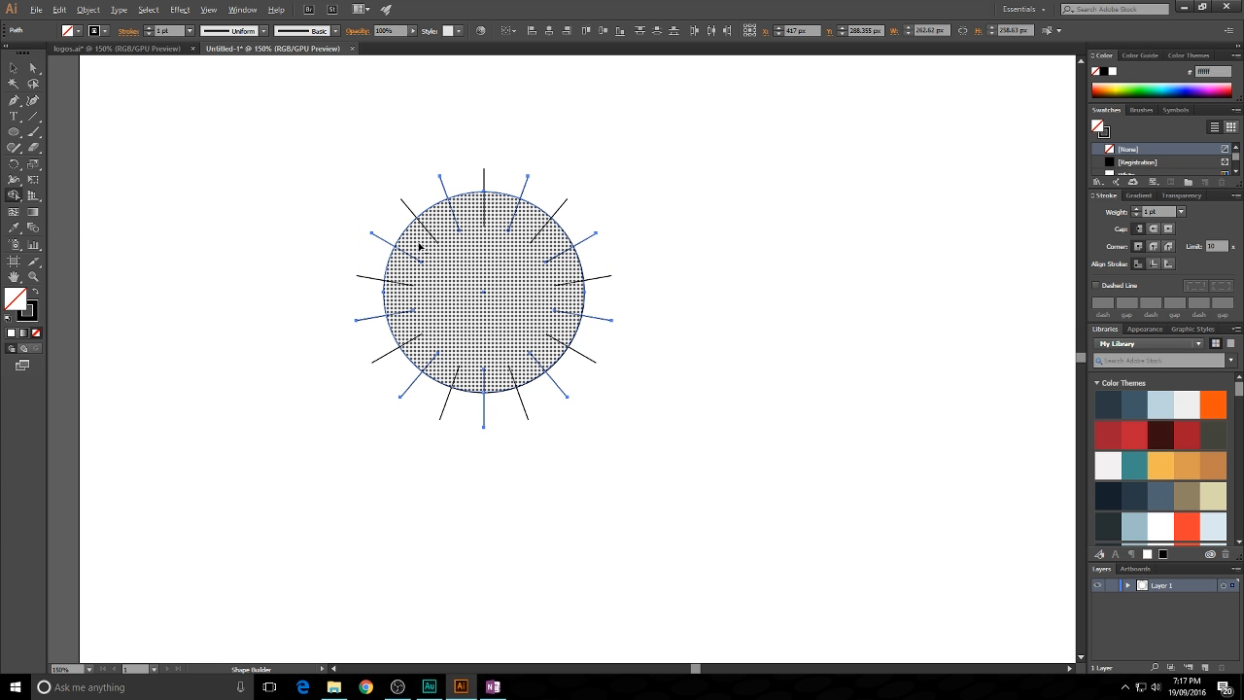
mouse_move(448, 227)
left_mouse_down()
mouse_move(403, 272)
mouse_move(407, 323)
mouse_move(456, 384)
mouse_move(517, 380)
mouse_move(555, 337)
mouse_move(556, 251)
mouse_move(532, 223)
mouse_move(450, 210)
mouse_move(423, 243)
left_mouse_up()
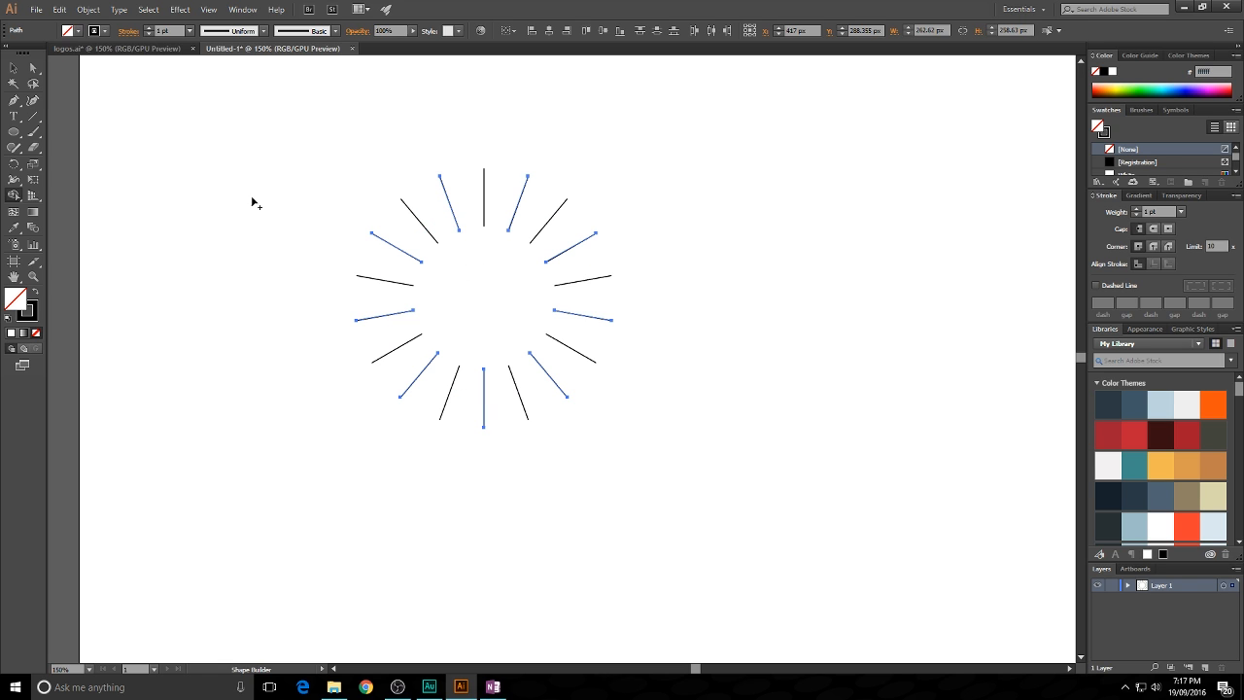
left_click(13, 68)
left_click(327, 385)
left_click_drag(430, 236, 481, 277)
key("Delete")
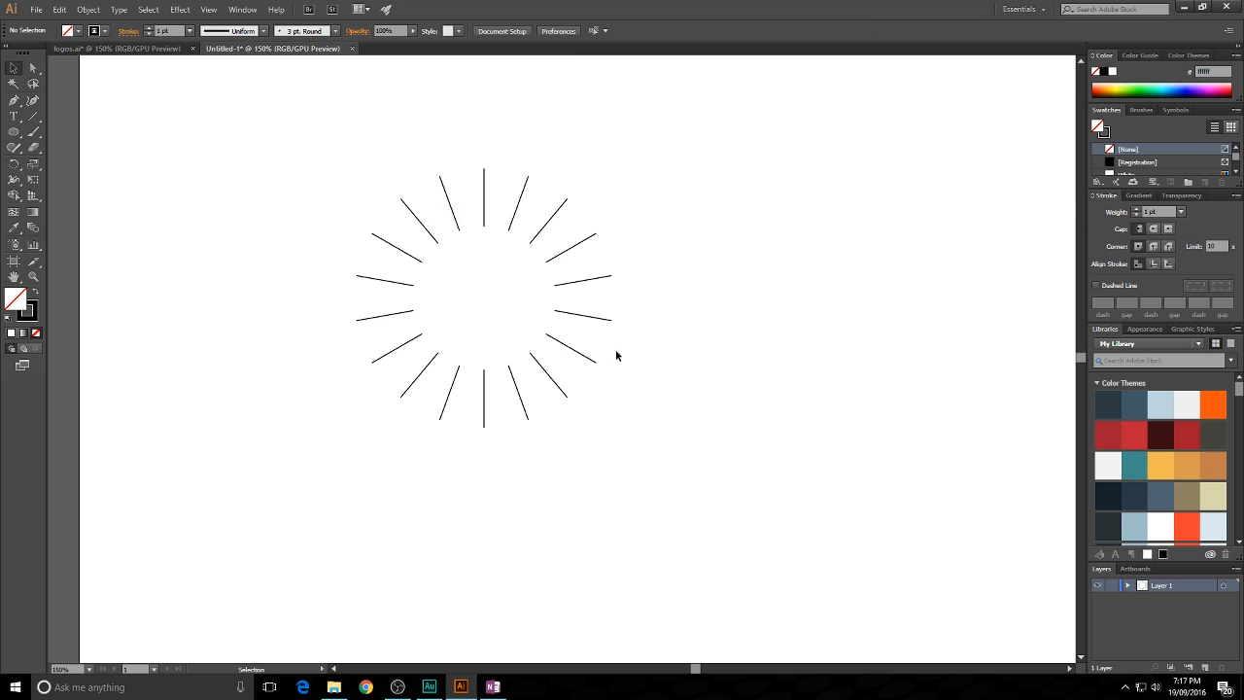
- Draw a circle about 193 px wide centred in the ring of rays
key("l")
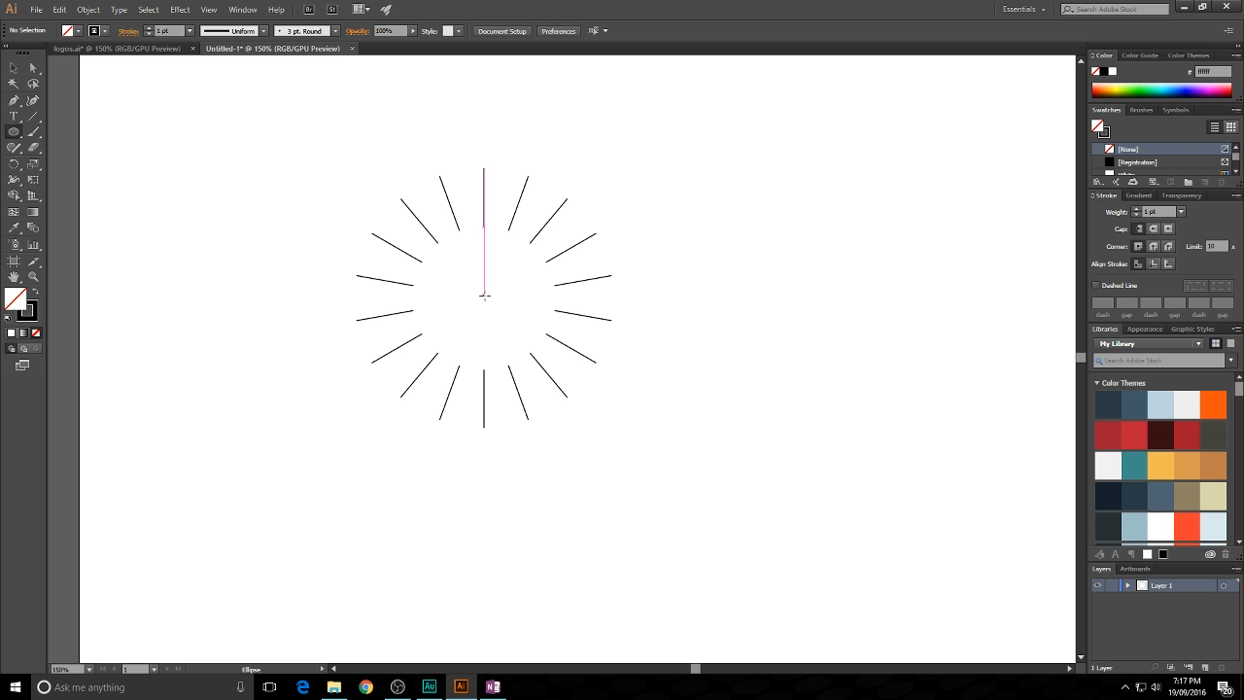
left_click_drag(484, 294, 578, 373)
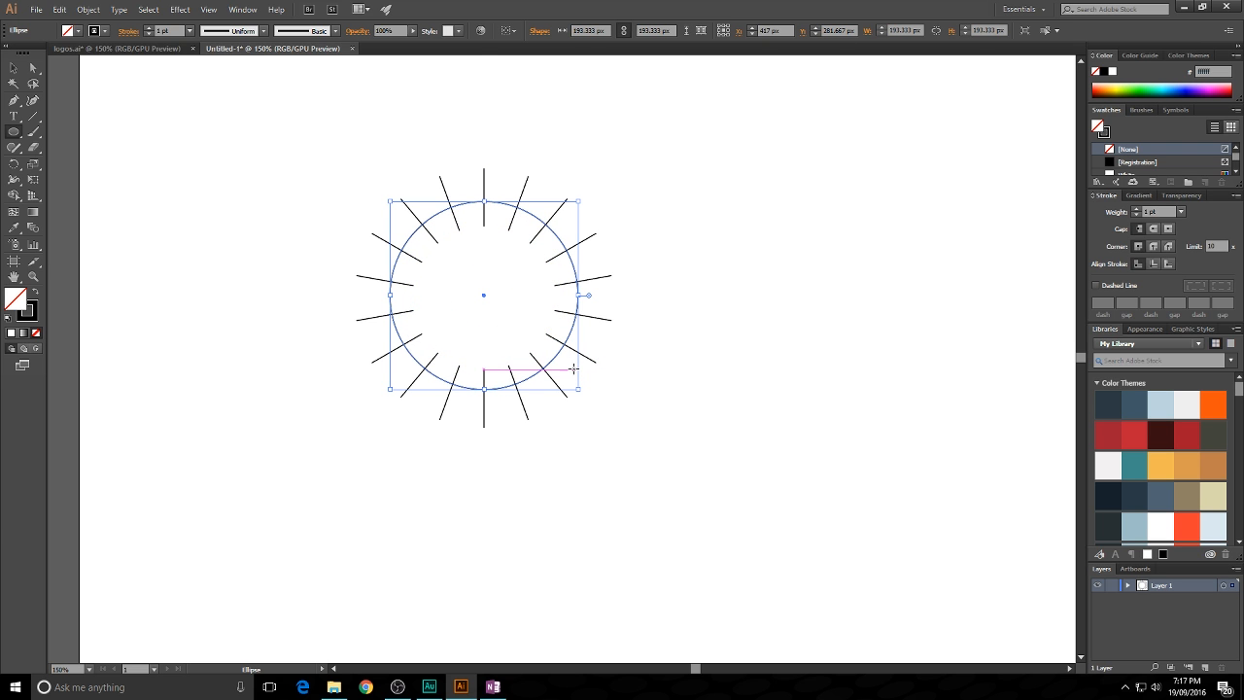
left_click(13, 67)
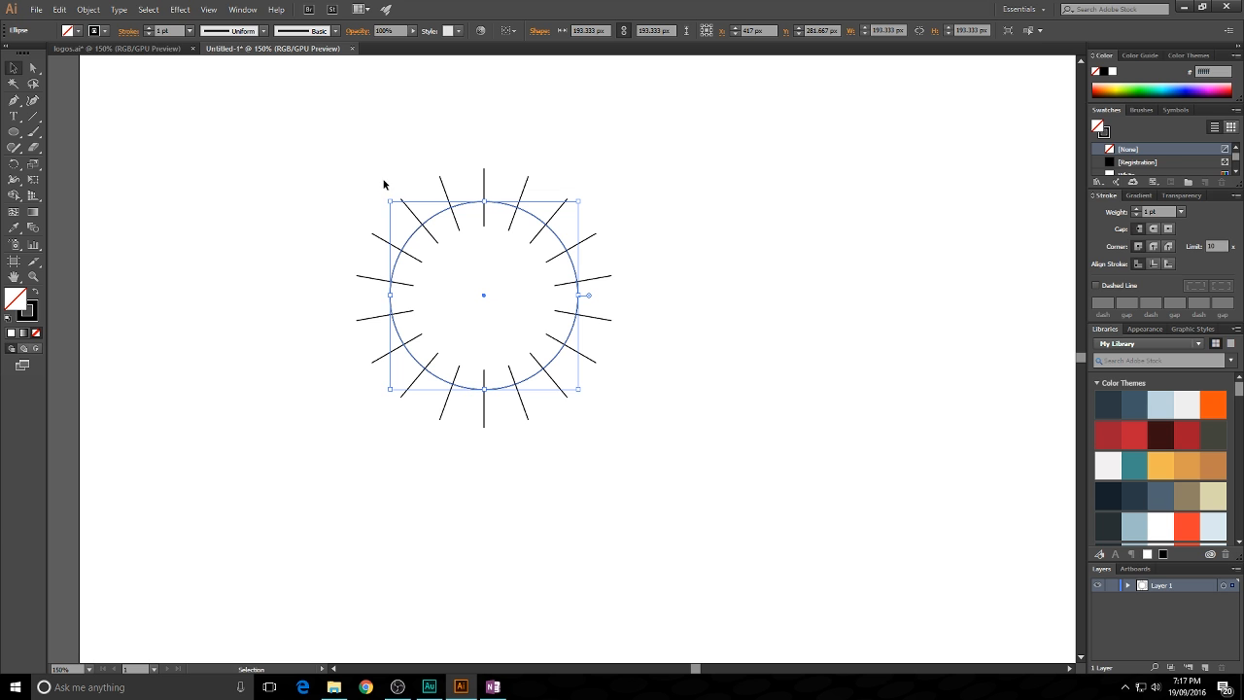
- Select the circle and all rays and remove the part of every other ray inside the circle with Shape Builder
left_click_drag(337, 154, 660, 461)
key("ctrl+plus")
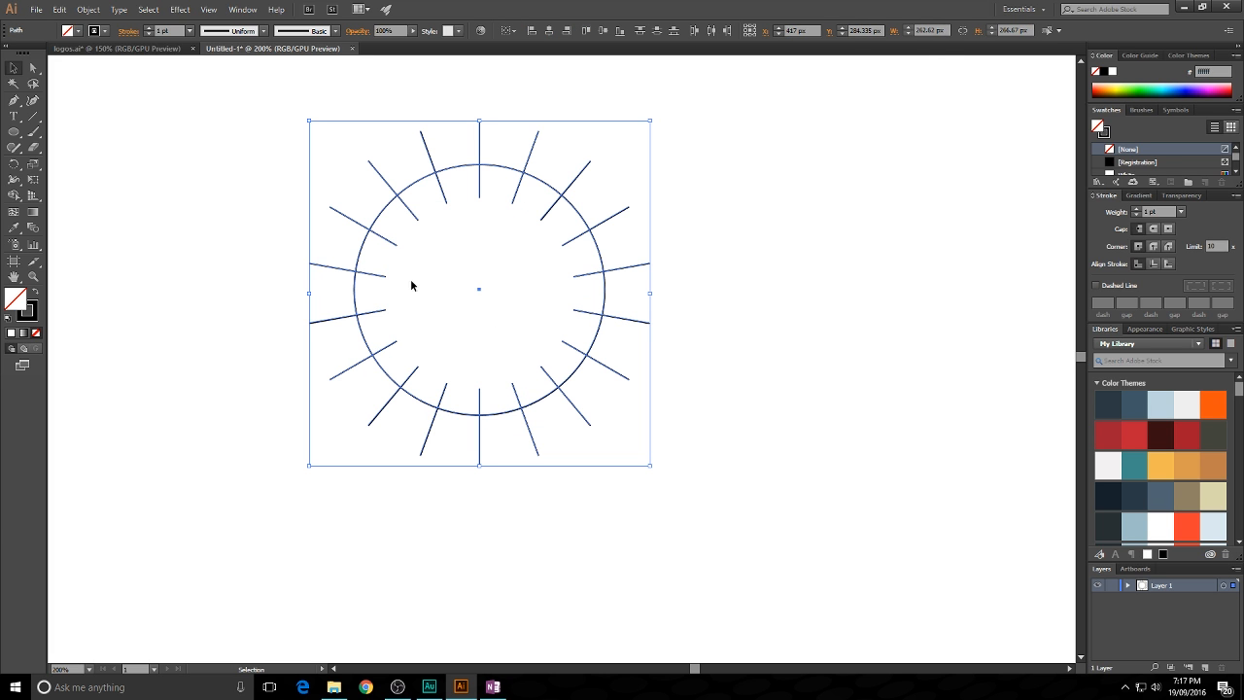
left_click(14, 195)
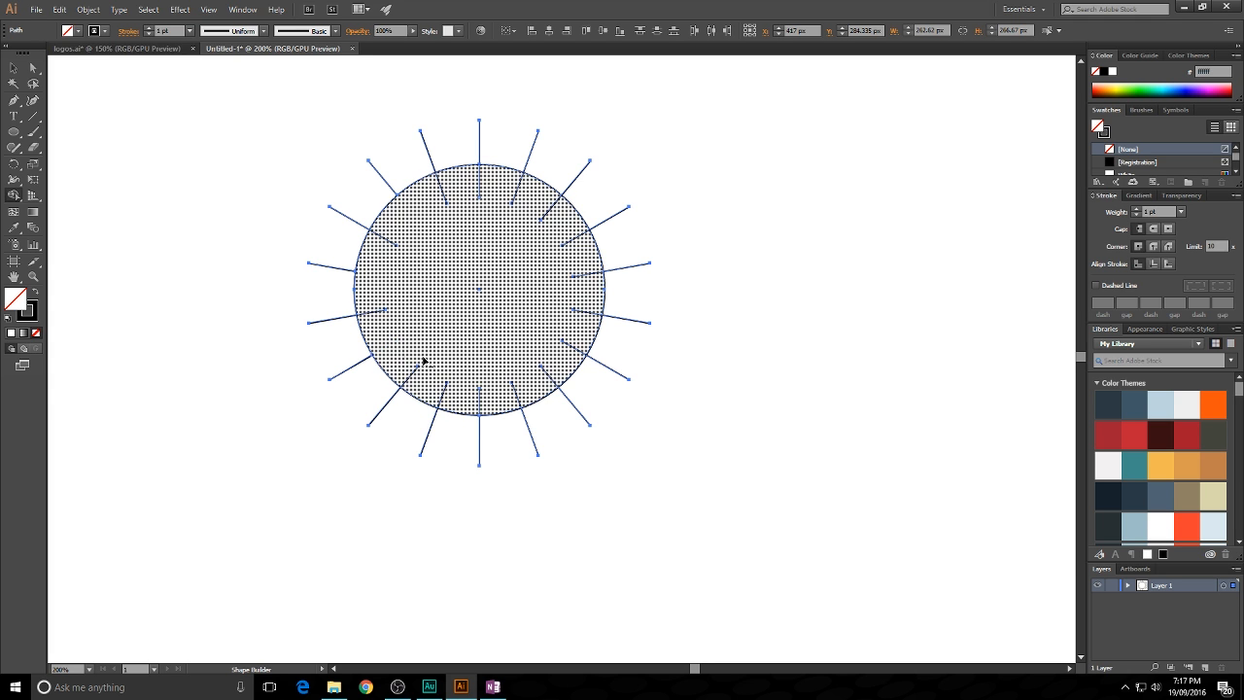
left_click(515, 388, "alt")
left_click(584, 275, "alt")
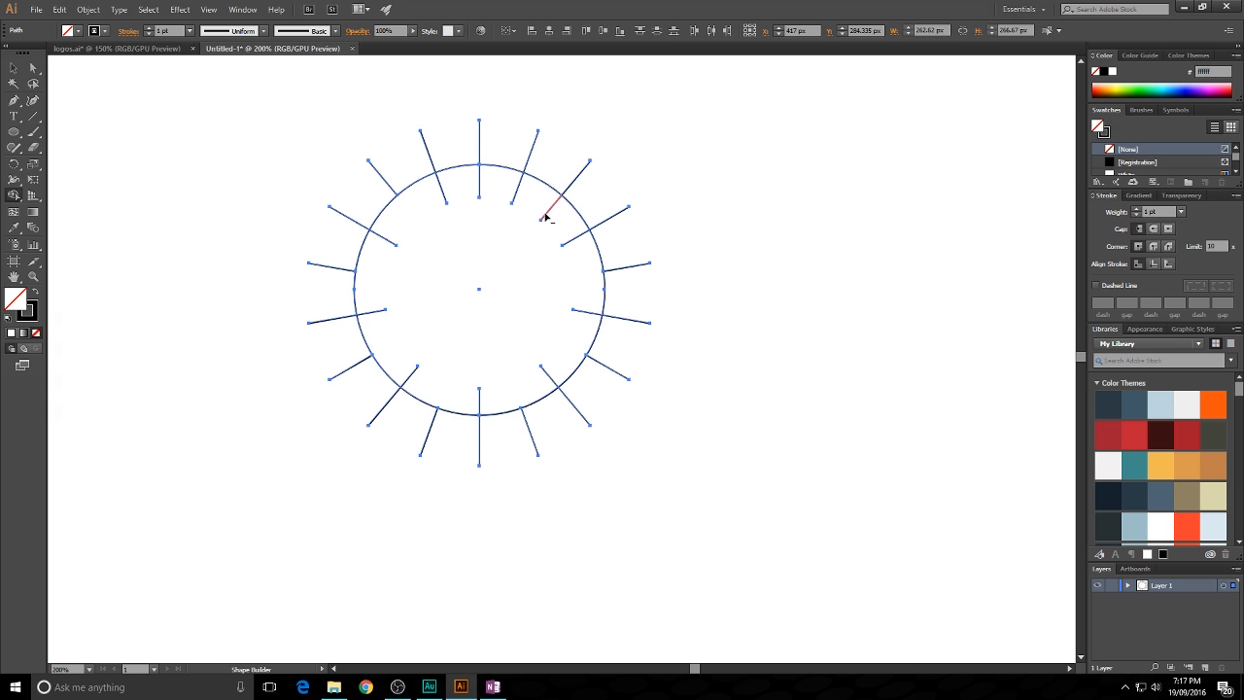
left_click(482, 181, "alt")
- Delete the guide circle, leaving only the alternating long and short rays
left_click(13, 68)
left_click(434, 138)
left_click(466, 166)
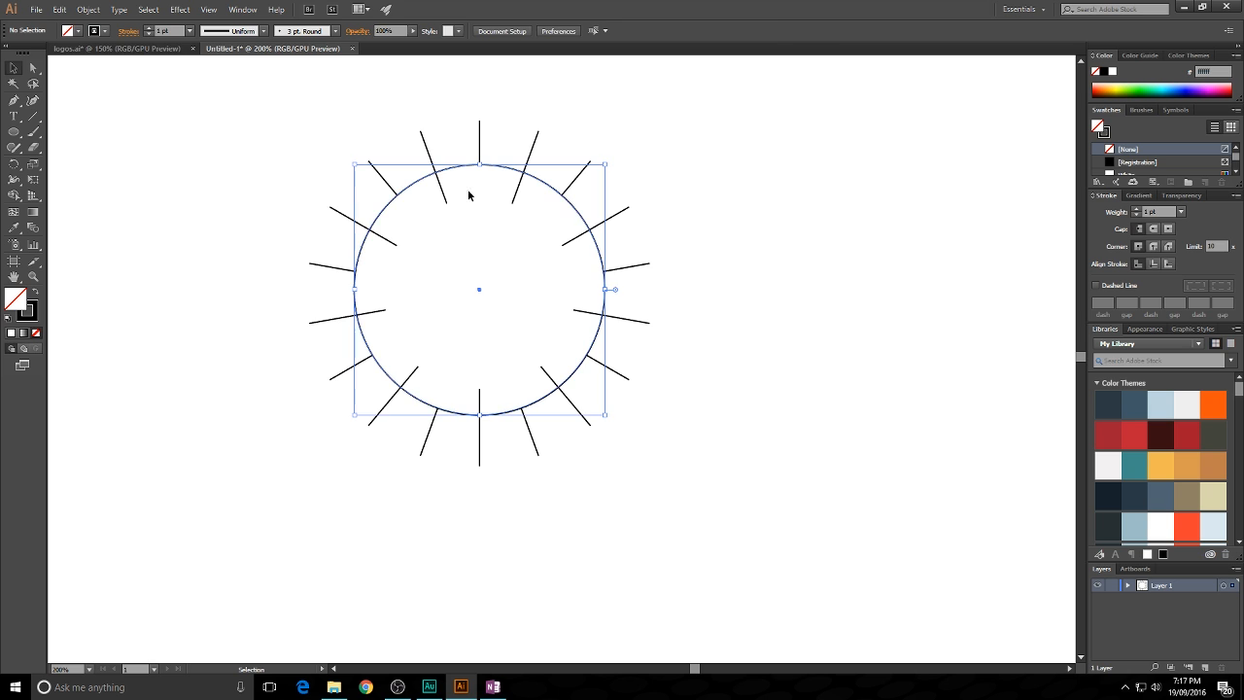
key("Delete")
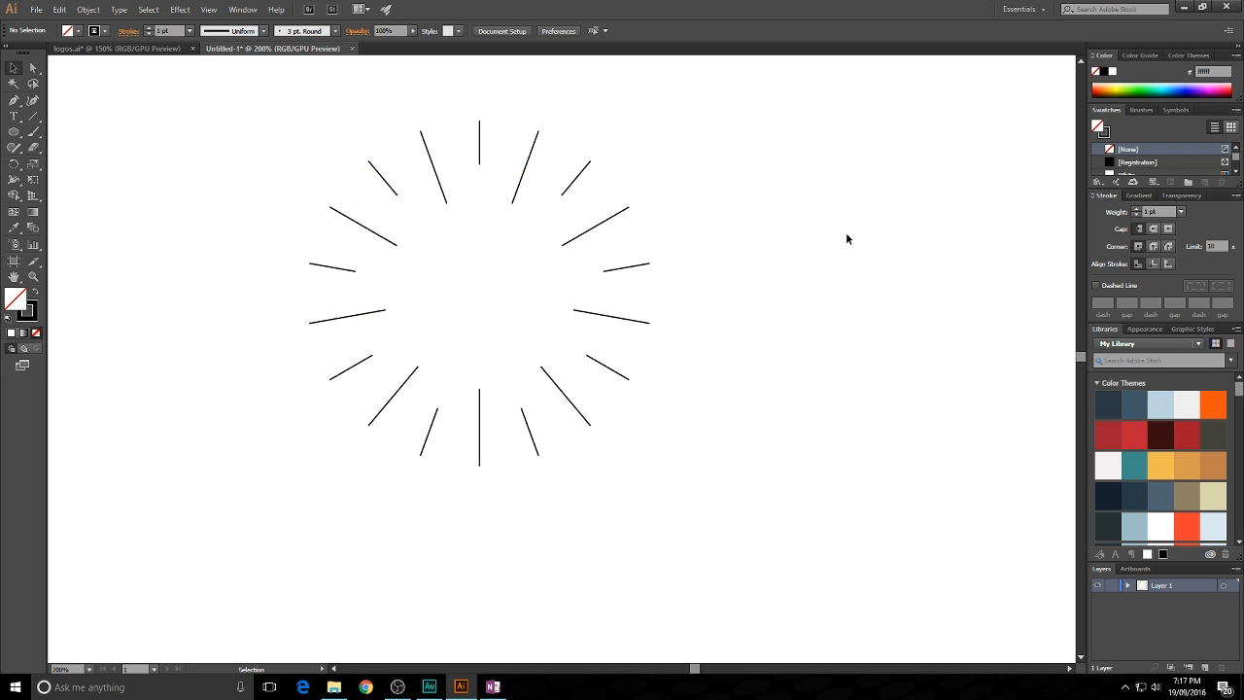
- Set the stroke weight of all the rays to 9 pt
scroll(785, 202, "up", 1)
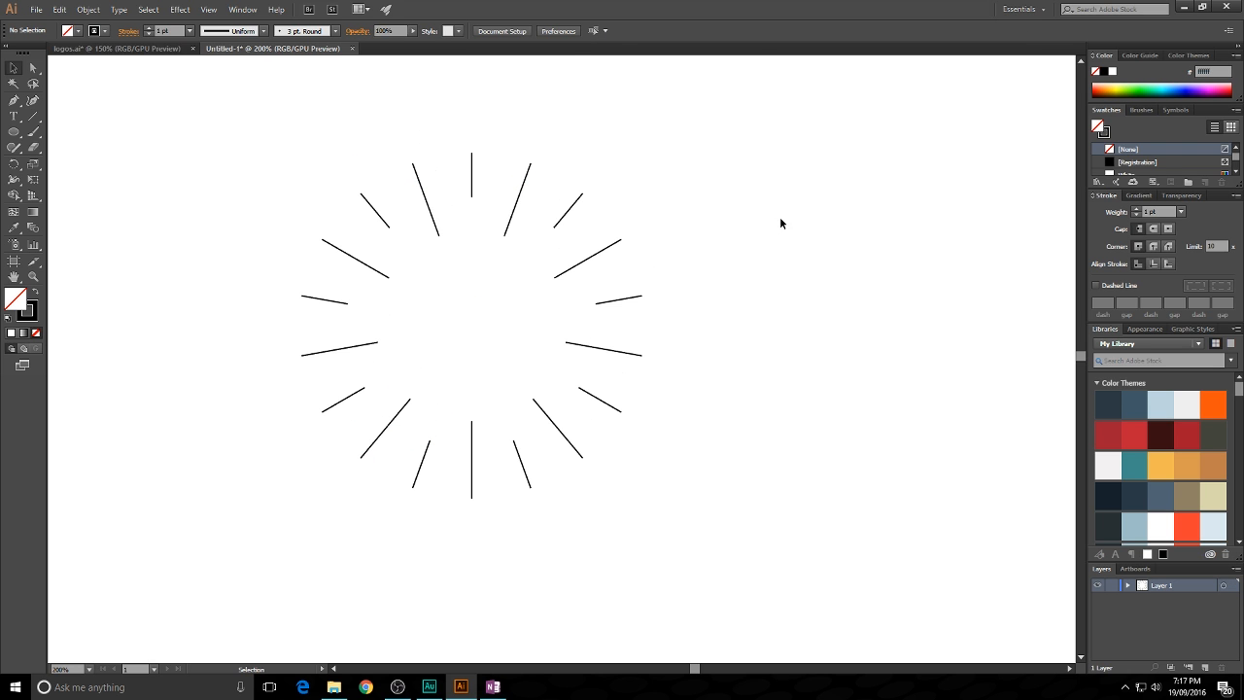
left_click_drag(203, 143, 721, 538)
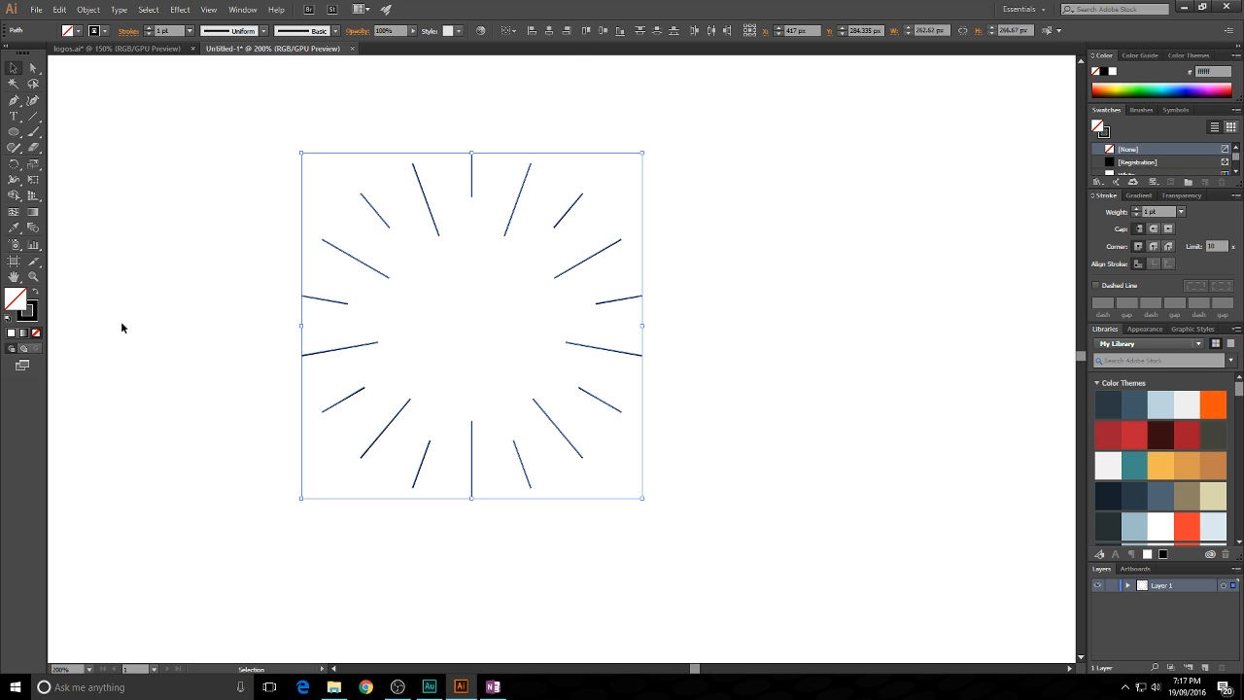
left_click(150, 27)
left_click(149, 27)
left_click(149, 28)
left_click(150, 27)
left_click(150, 27)
left_click(150, 27)
left_click(150, 28)
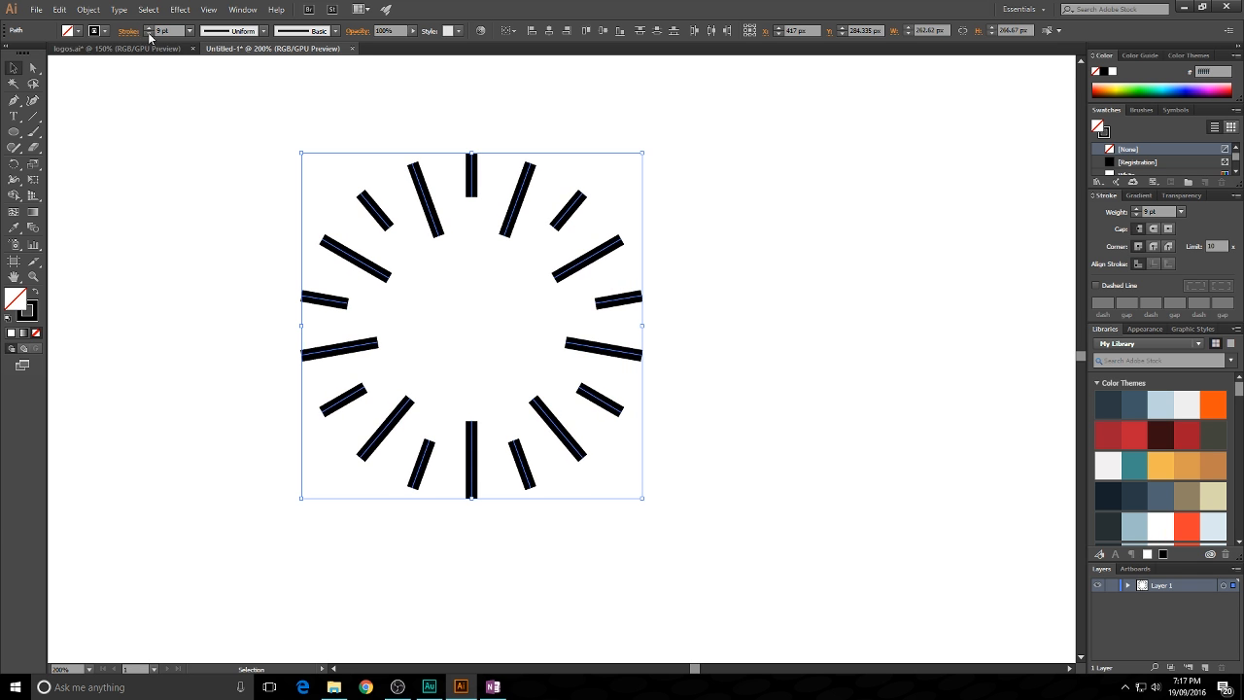
left_click(190, 268)
- Apply round caps to the strokes of all the rays
mouse_move(207, 114)
left_mouse_down()
mouse_move(707, 489)
mouse_move(719, 538)
left_mouse_up()
left_click(1152, 230)
left_click(858, 386)
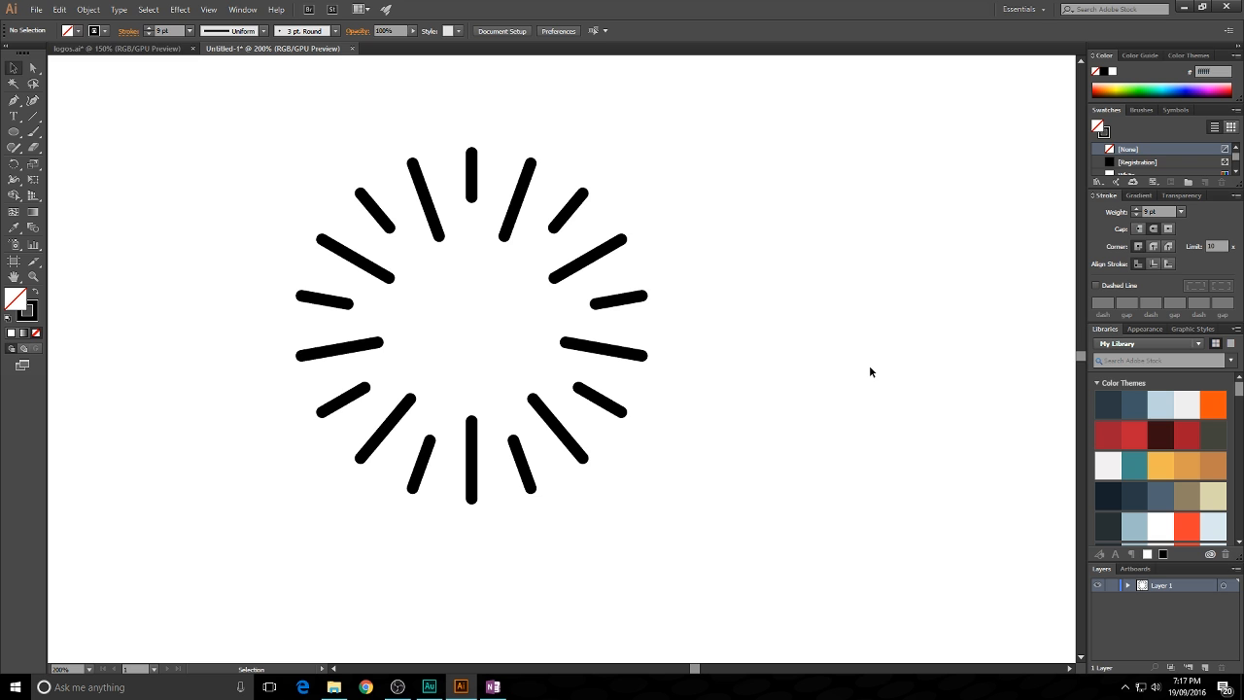
scroll(777, 350, "down", 1)
left_click_drag(776, 352, 689, 306)
left_click_drag(750, 225, 742, 256)
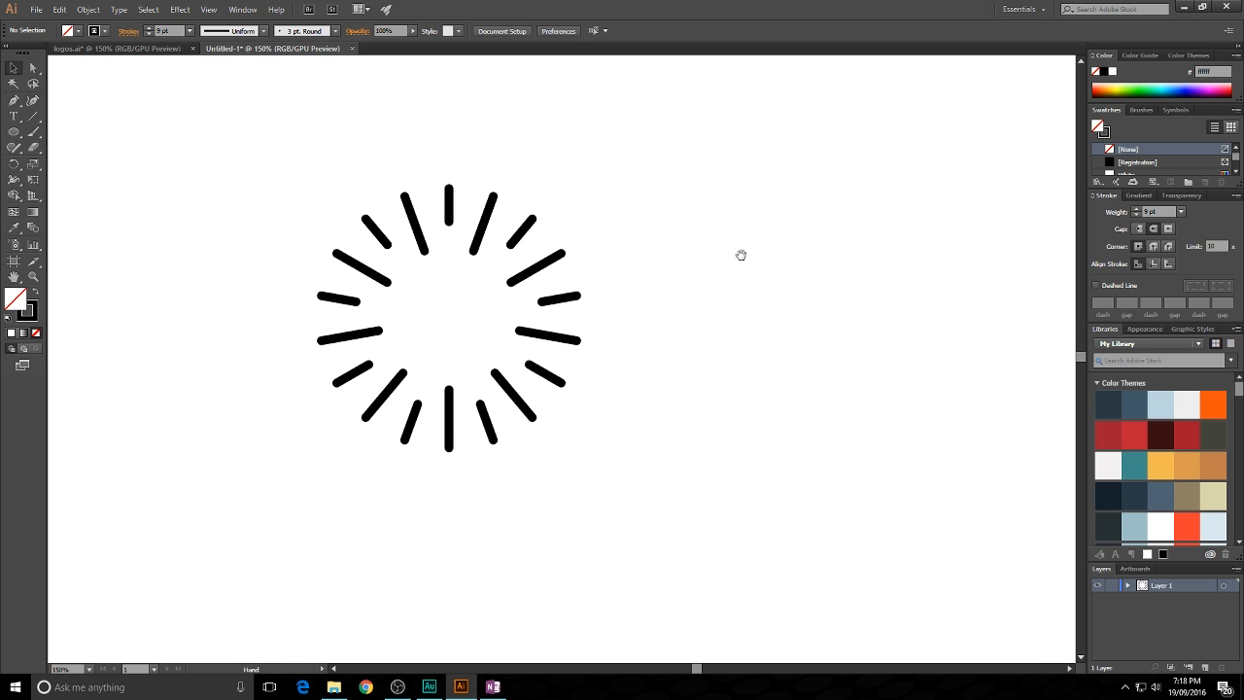
- Select all the rays and expand their strokes into filled shapes
left_click(450, 200)
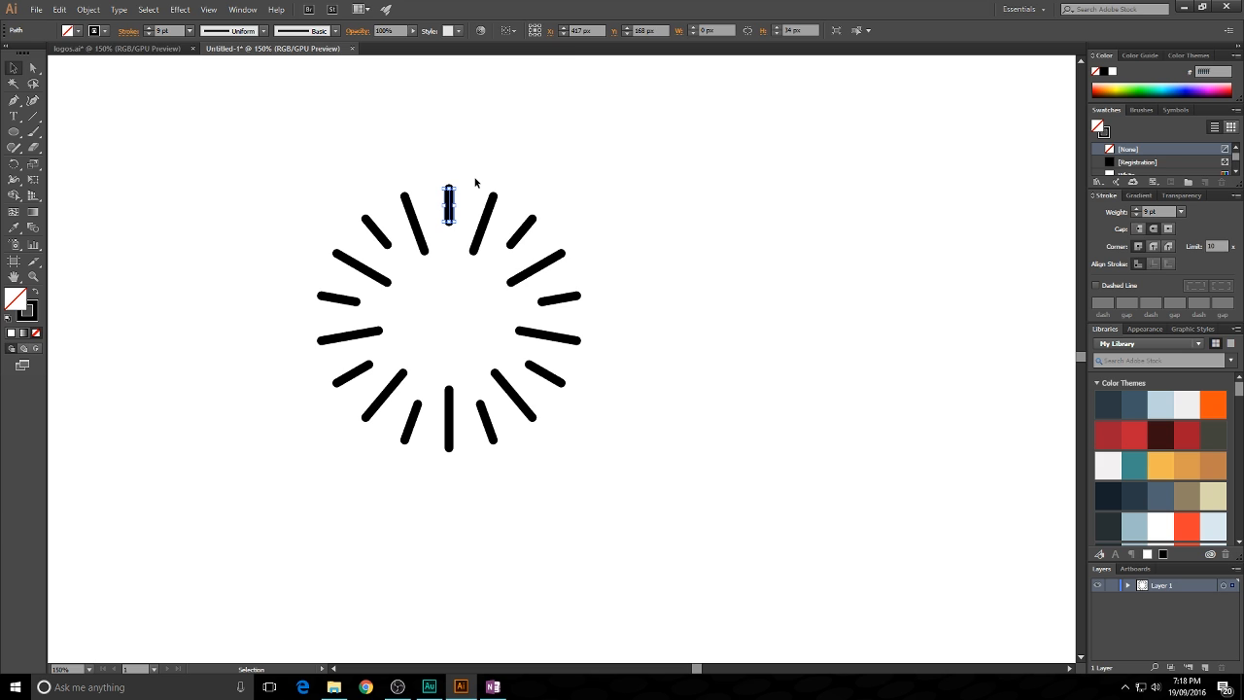
left_click(476, 182)
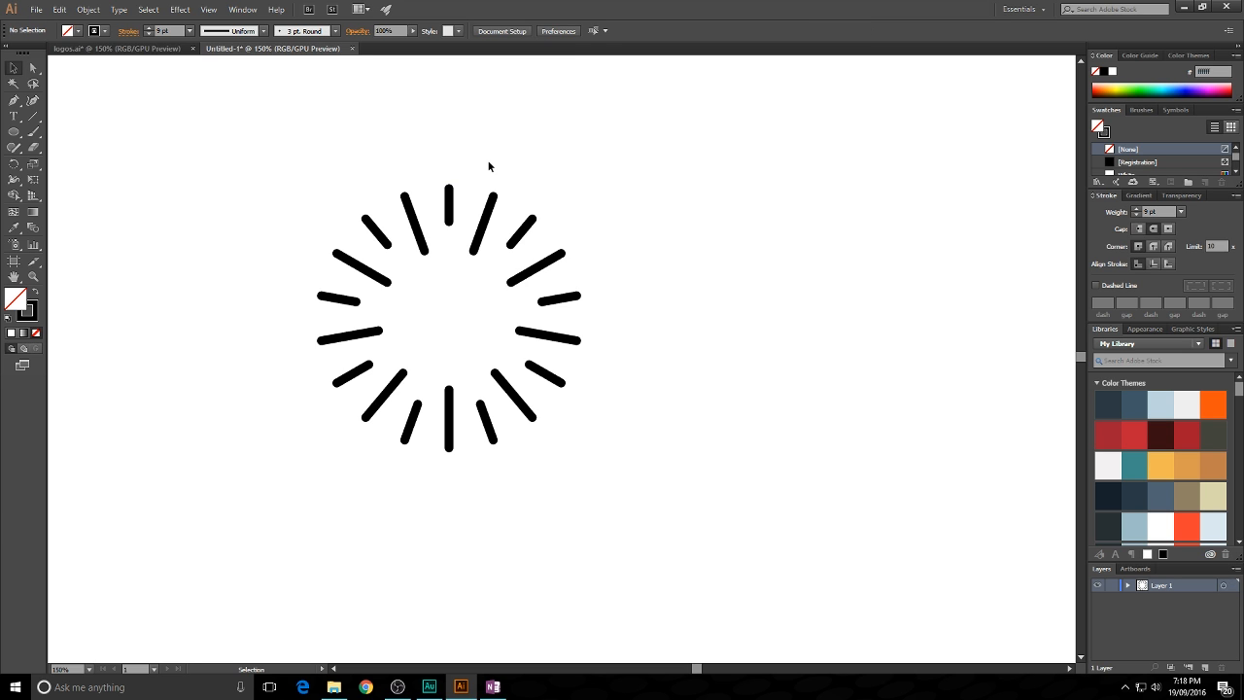
left_click_drag(282, 167, 635, 494)
left_click(87, 9)
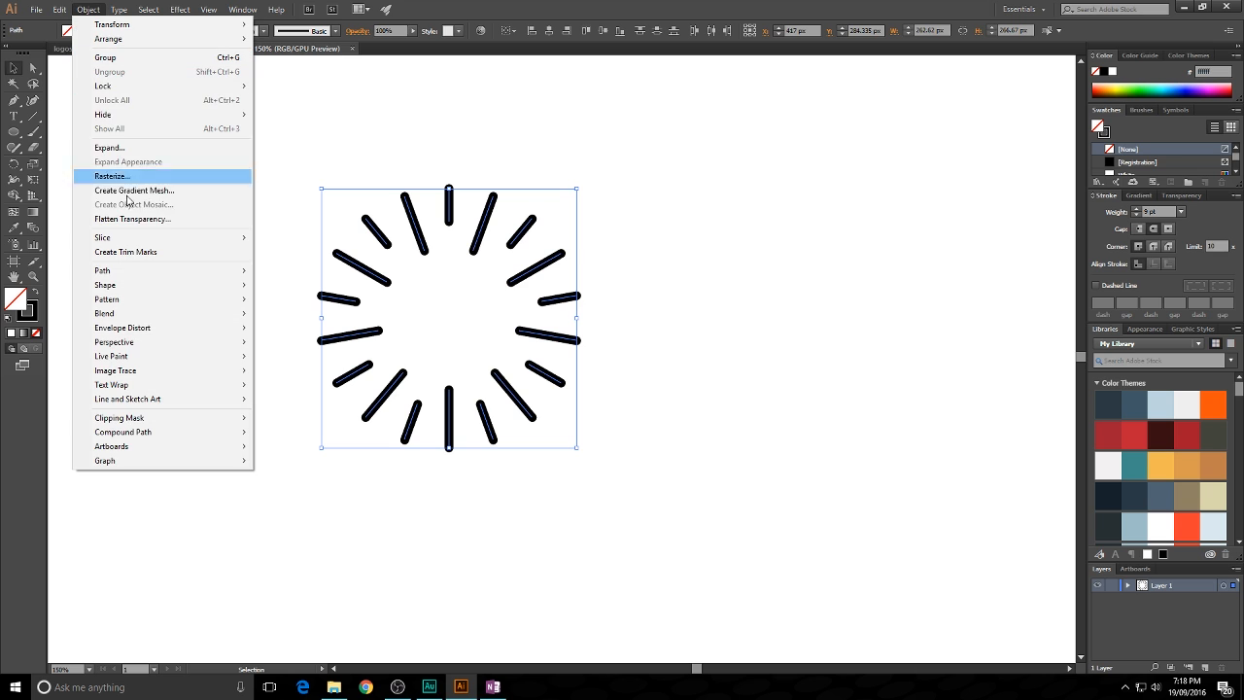
left_click(128, 155)
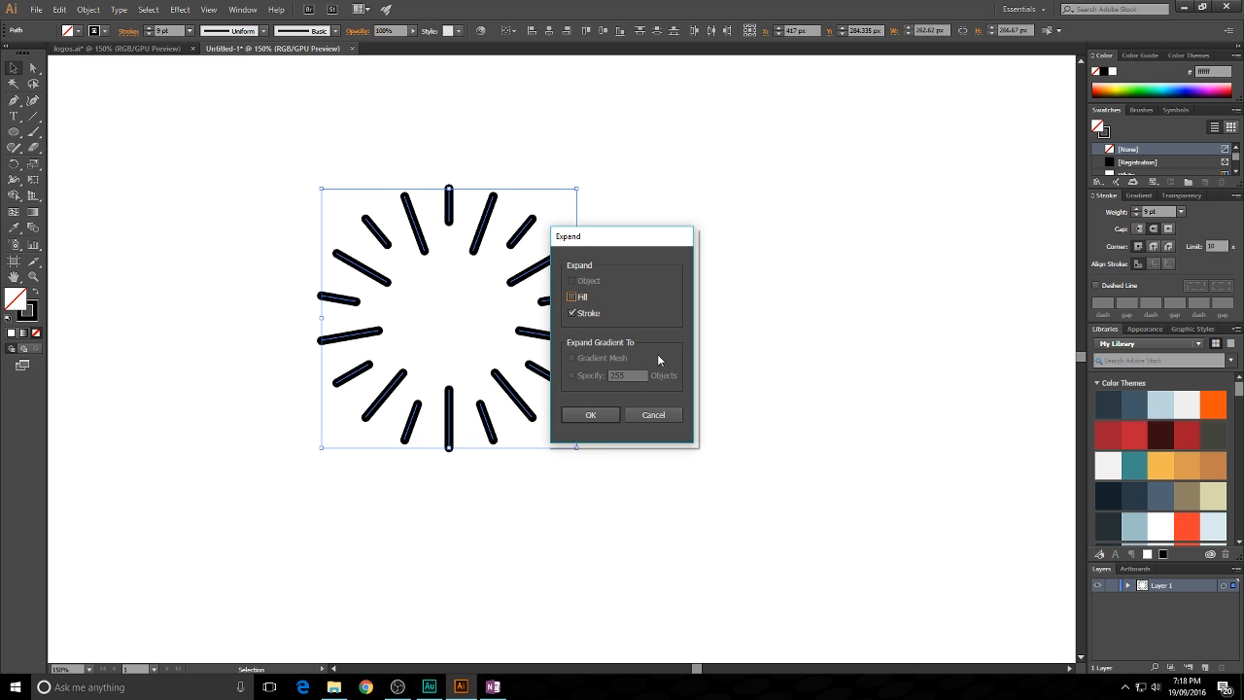
left_click(587, 415)
left_click(372, 185)
left_click_drag(401, 225, 311, 170)
left_click(610, 277)
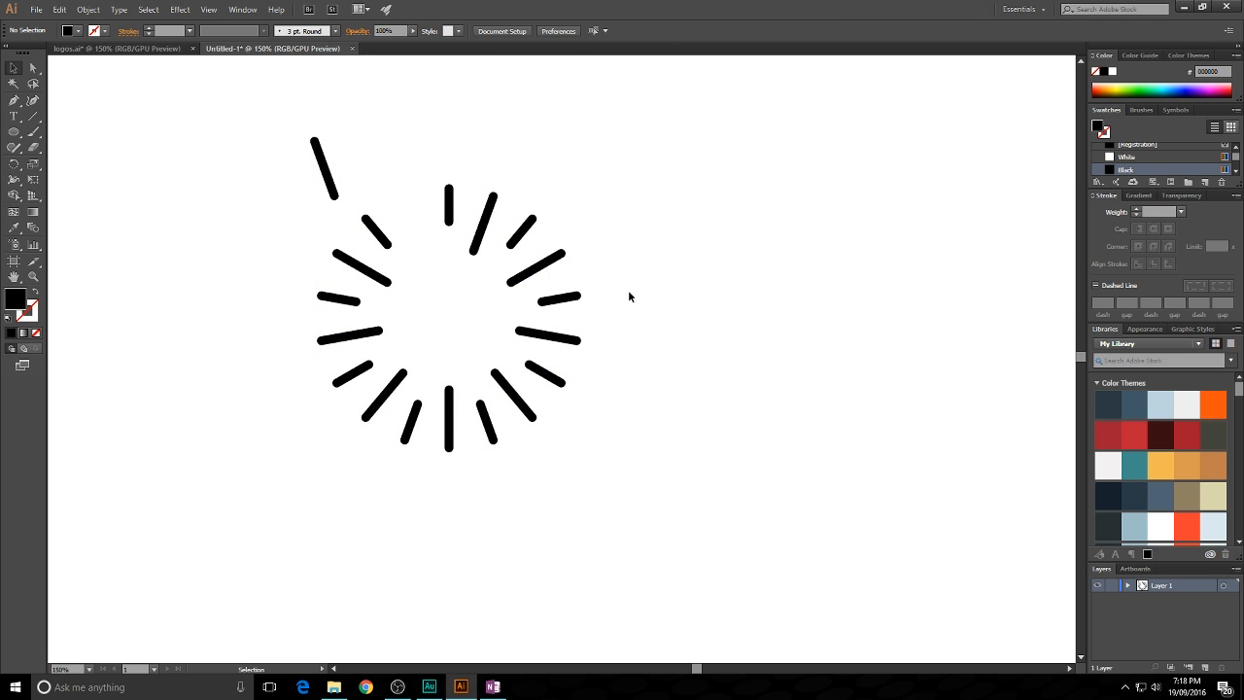
key("ctrl+z")
left_click_drag(305, 181, 744, 550)
left_click(754, 549)
key("ctrl+z")
left_click(267, 187)
left_click_drag(268, 186, 483, 352)
left_click(677, 517)
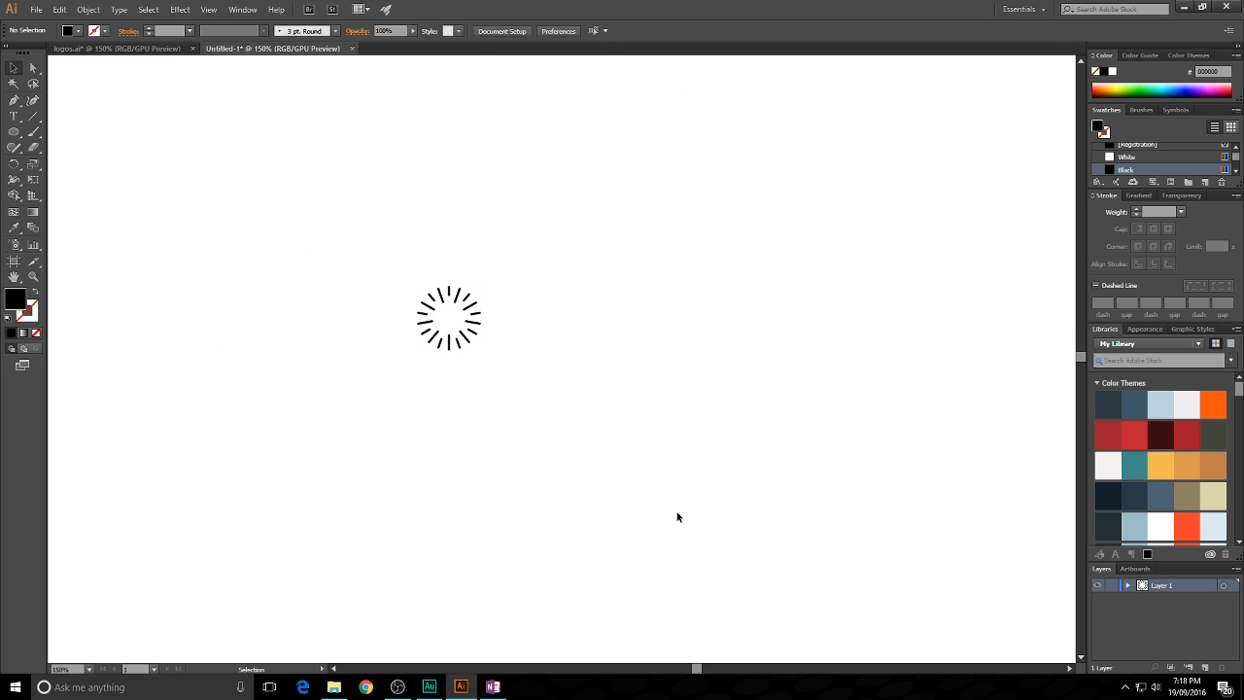
key("ctrl+z")
left_click(684, 454)
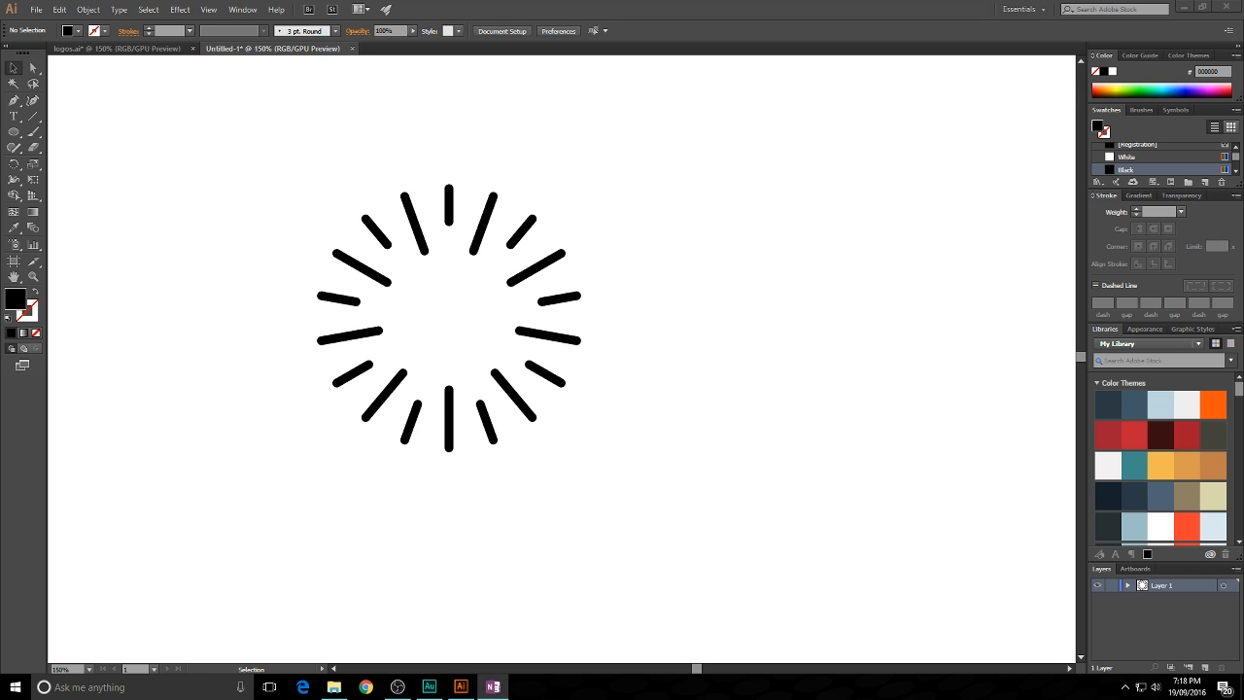
- Select all the long rays and set their fill color to 2b004c
left_click(486, 244)
left_click(422, 244, "shift")
left_click(384, 281, "shift")
left_click(377, 338, "shift")
left_click(450, 400, "shift")
left_click(544, 336, "shift")
left_click(530, 272, "shift")
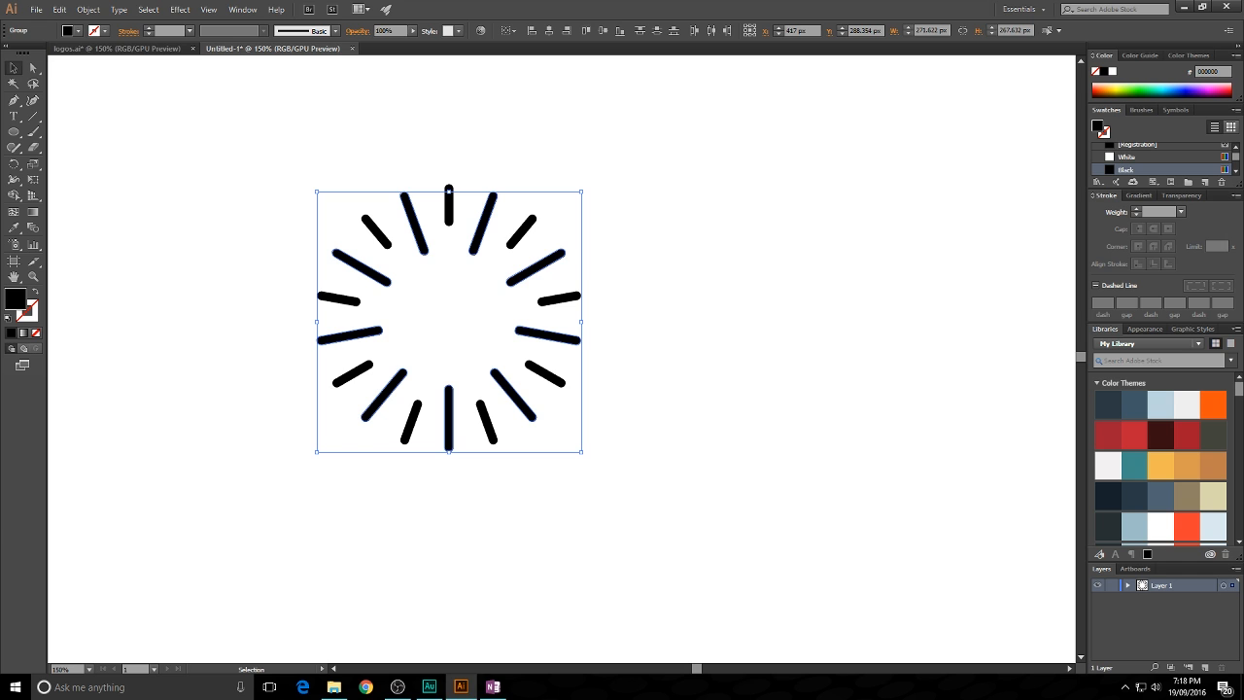
key("alt+Tab")
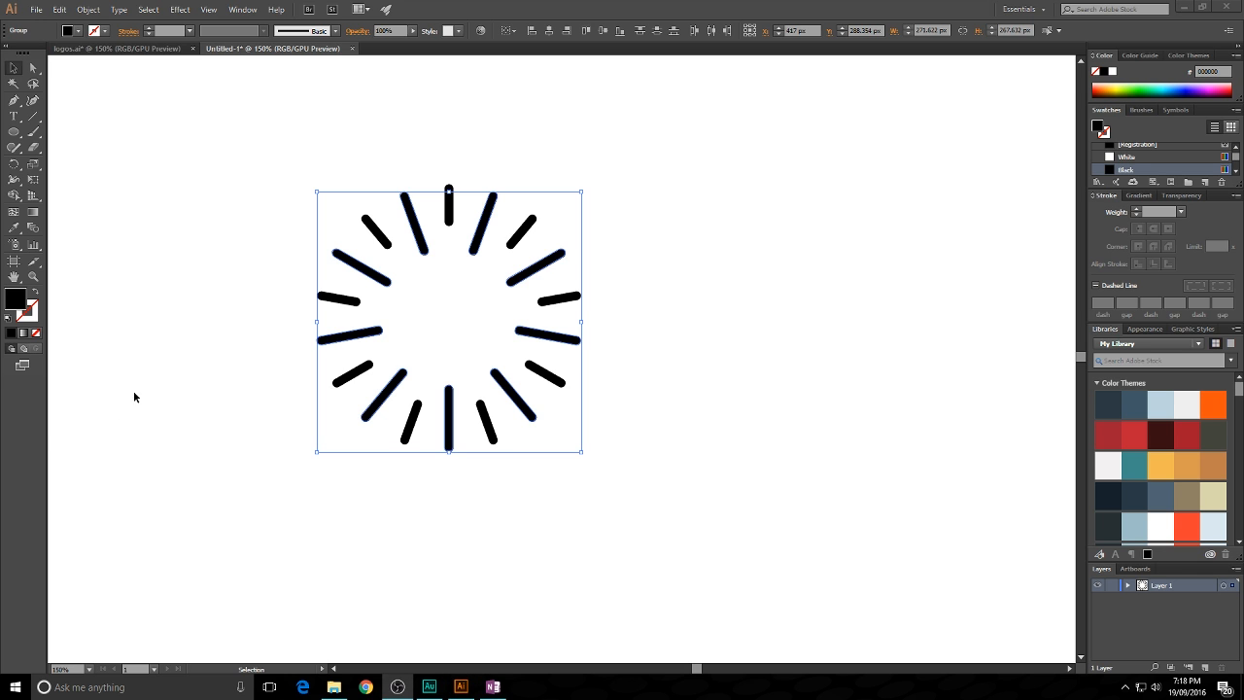
double_click(17, 297)
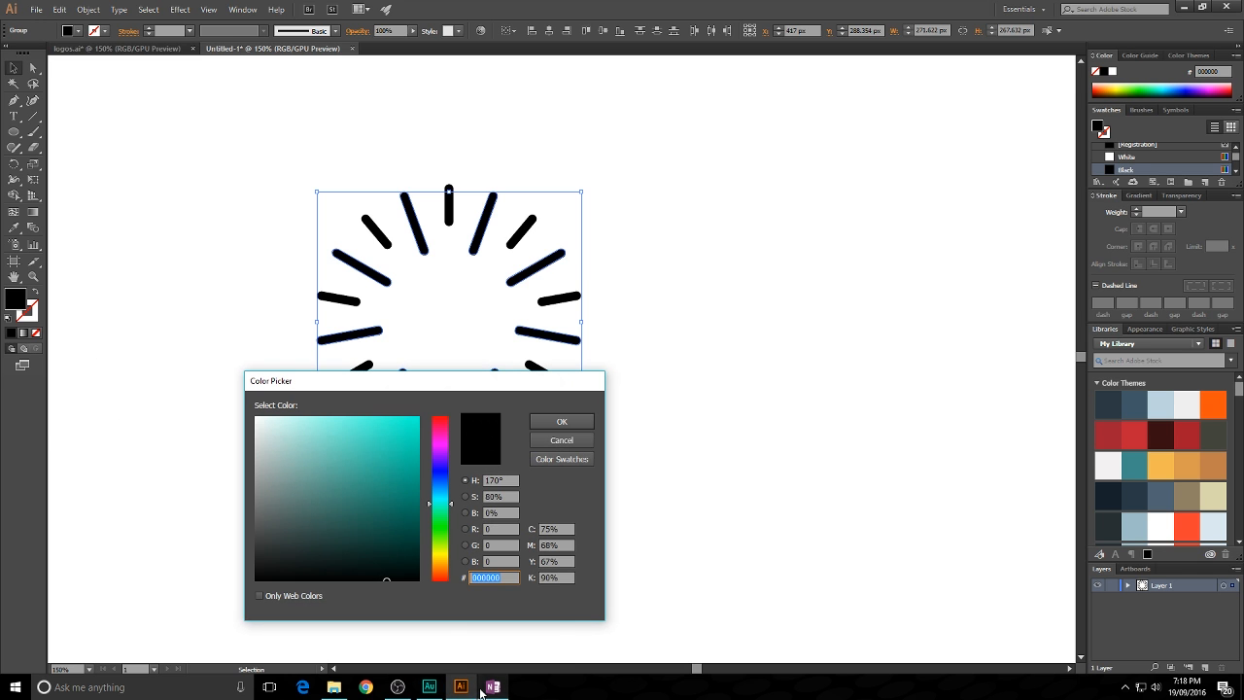
left_click(484, 690)
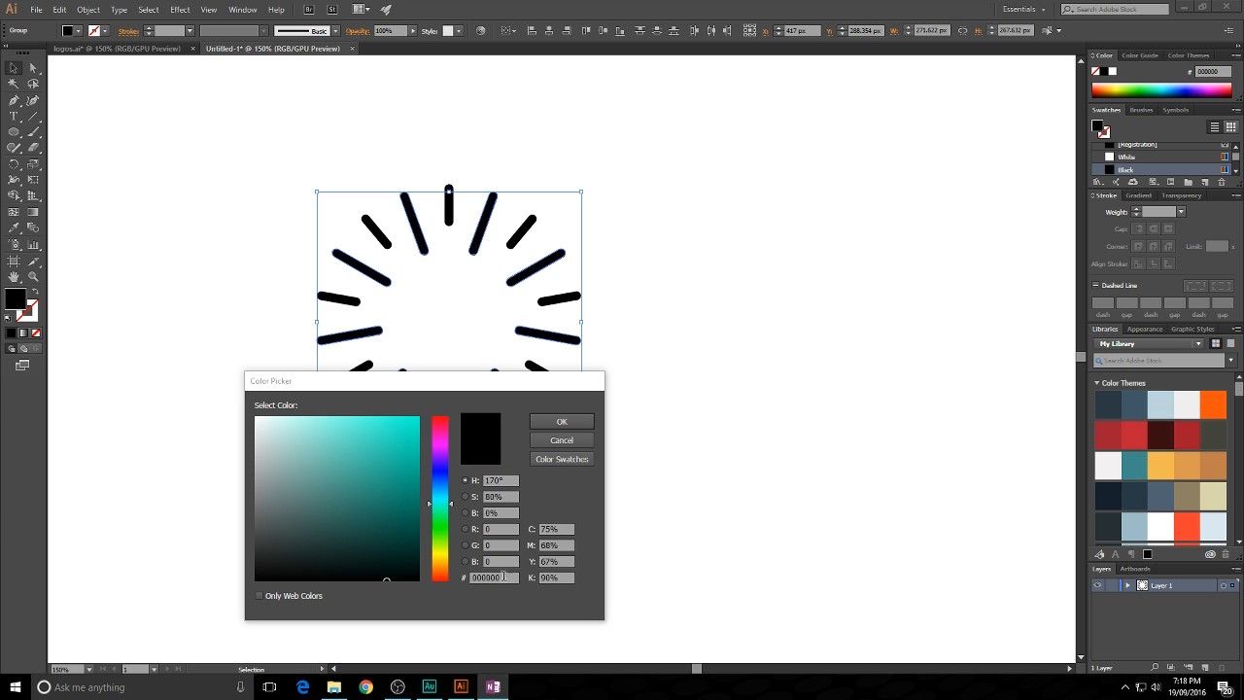
left_click(404, 582)
type("2")
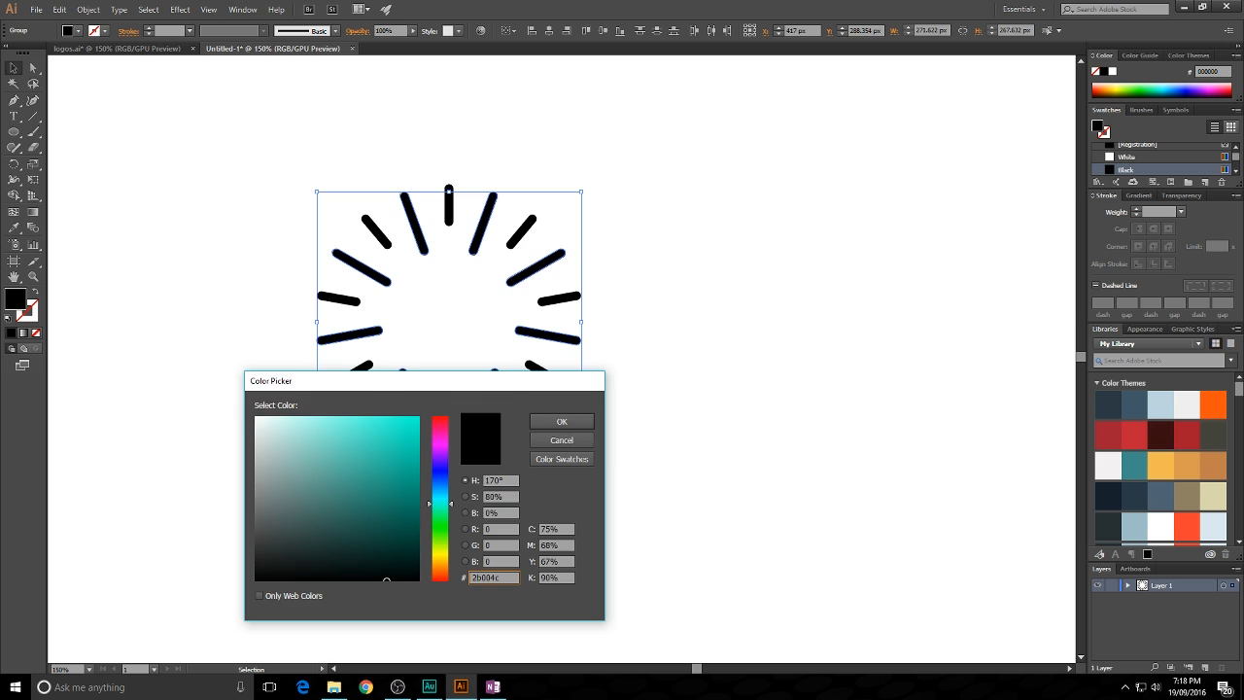
type("b004c")
key("Return")
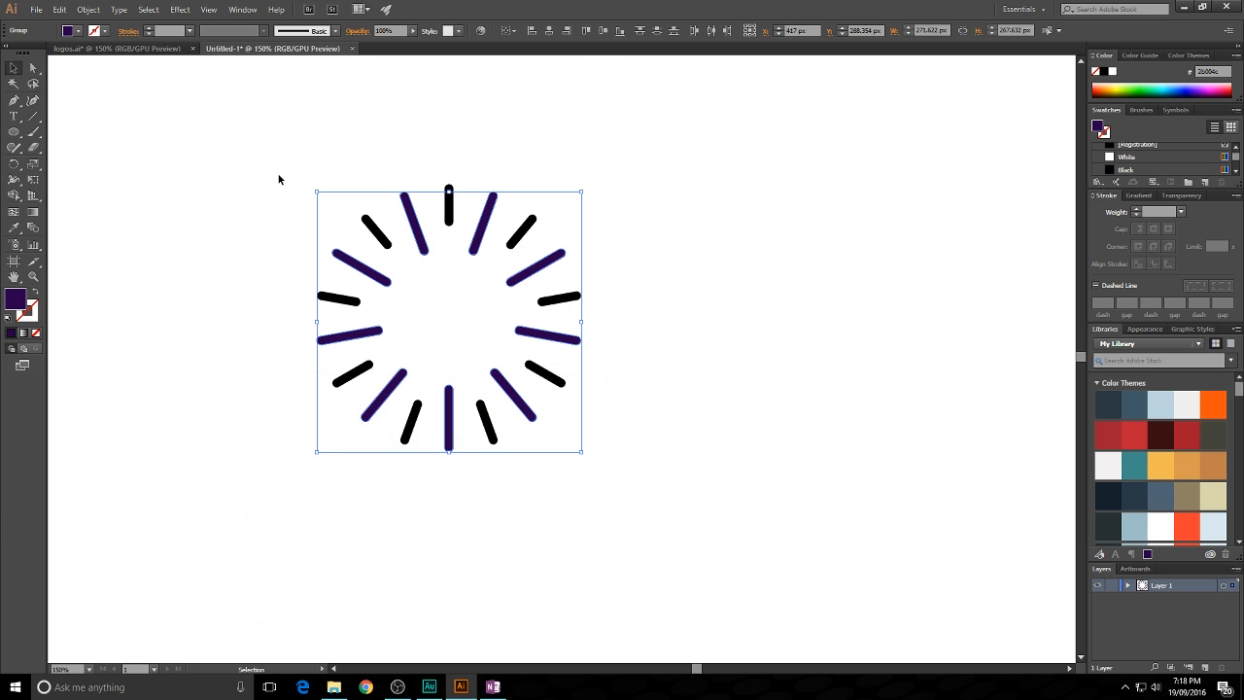
left_click(278, 179)
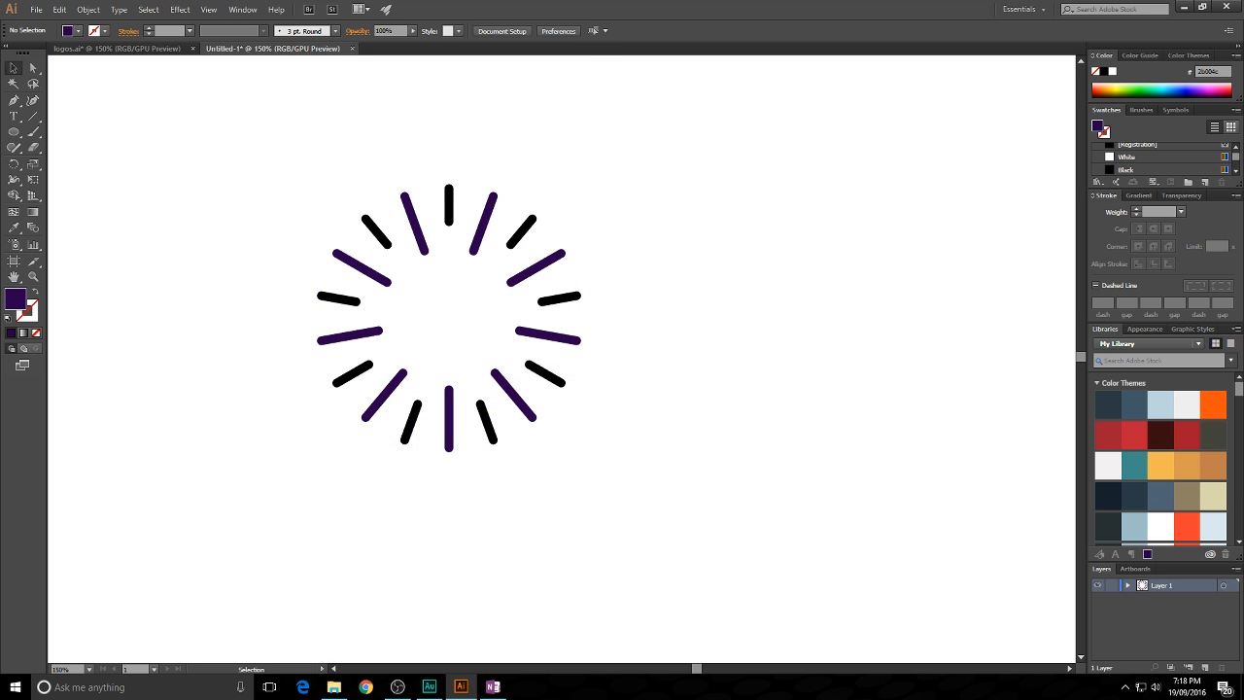
mouse_move(305, 269)
left_mouse_down()
mouse_move(354, 300)
mouse_move(333, 300)
left_mouse_up()
left_click(361, 202)
left_click(376, 231, "shift")
left_click(448, 204, "shift")
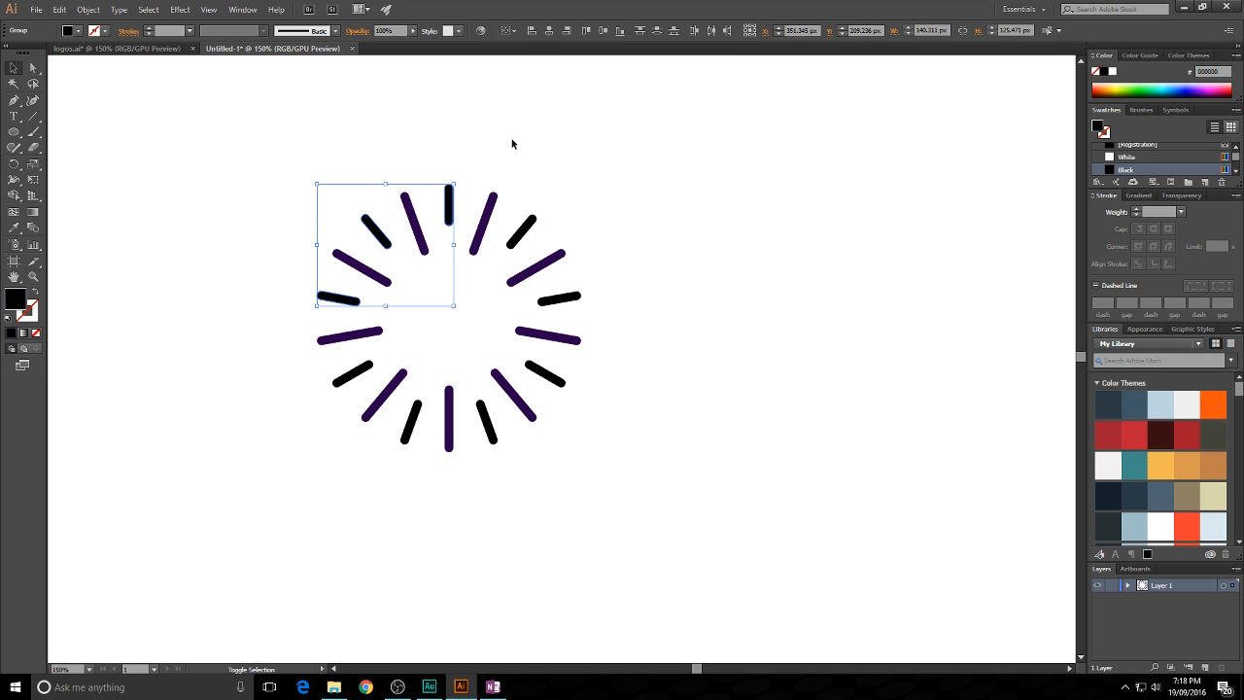
left_click(13, 84)
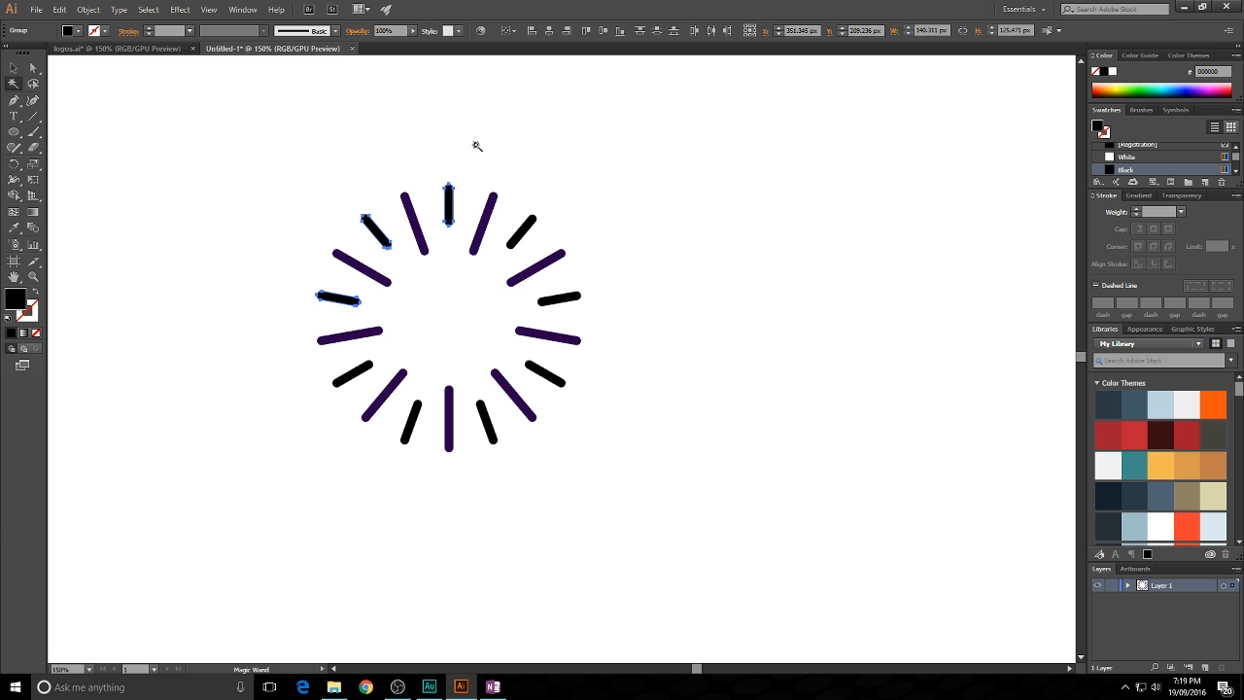
left_click(525, 226)
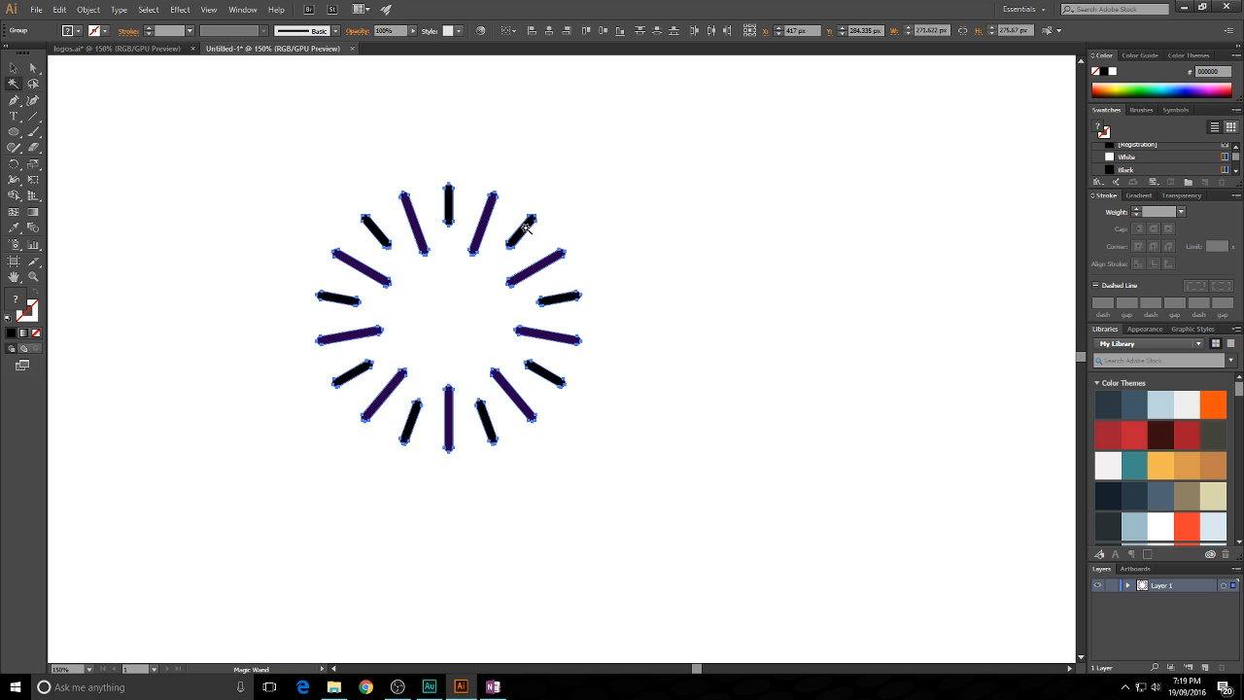
left_click(14, 67)
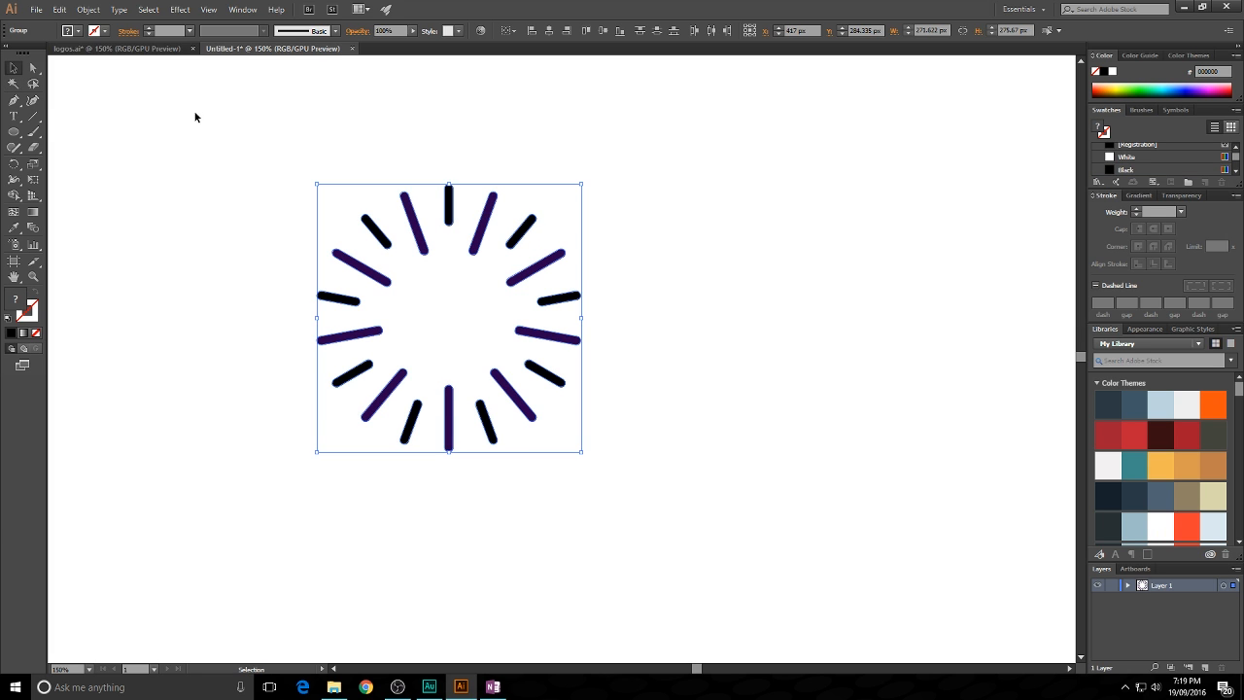
left_click(161, 108)
- Select all the short black rays and set their fill color to 23e55e
left_click(342, 297)
left_click(377, 231, "shift")
left_click(448, 204, "shift")
left_click(525, 231, "shift")
left_click(560, 298, "shift")
left_click(546, 373, "shift")
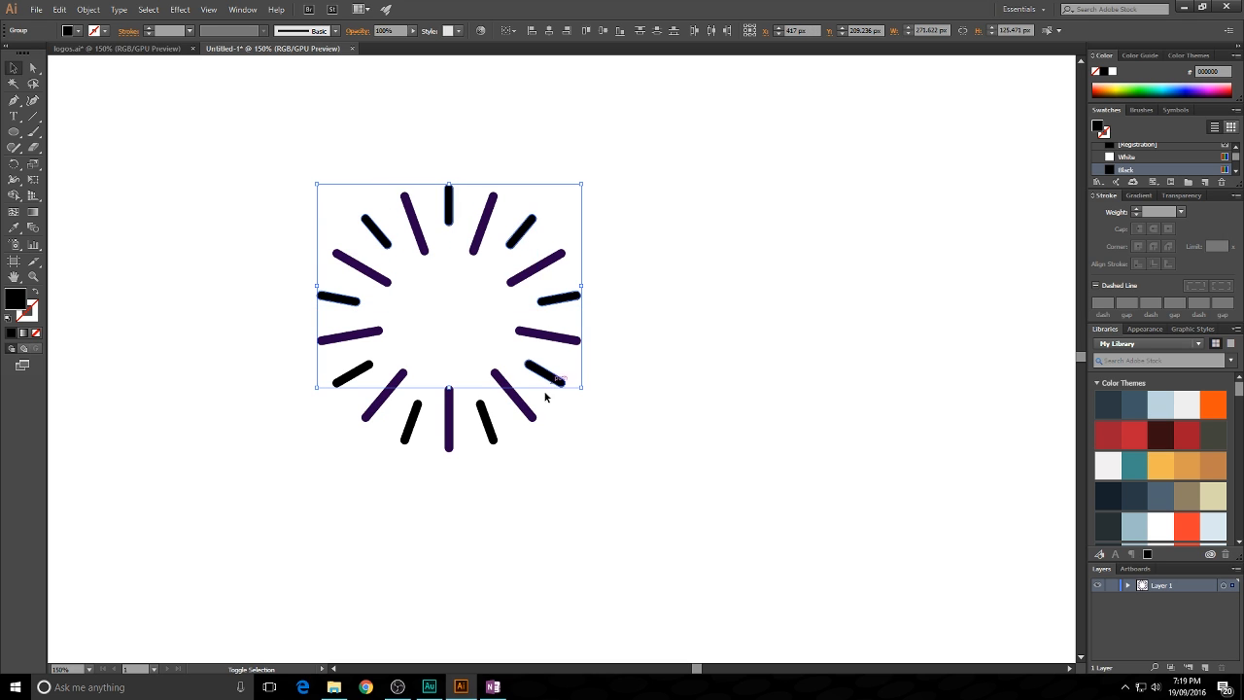
left_click(491, 435, "shift")
left_click(412, 422, "shift")
left_click(355, 370, "shift")
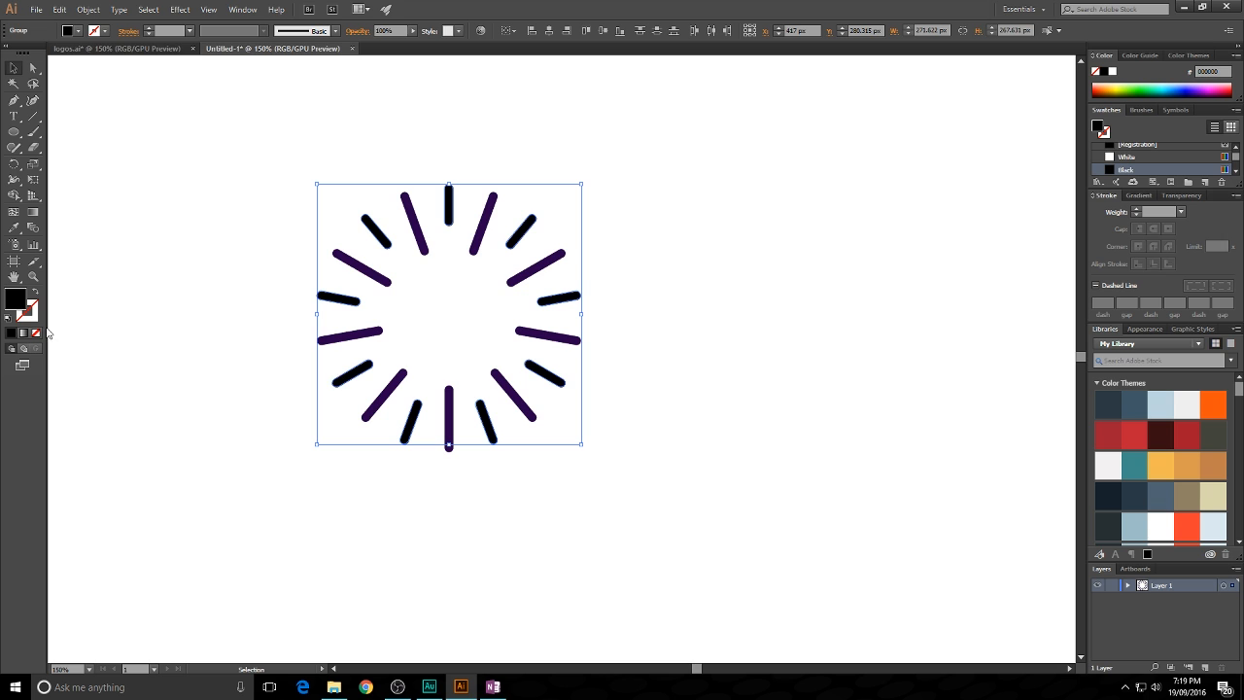
double_click(14, 299)
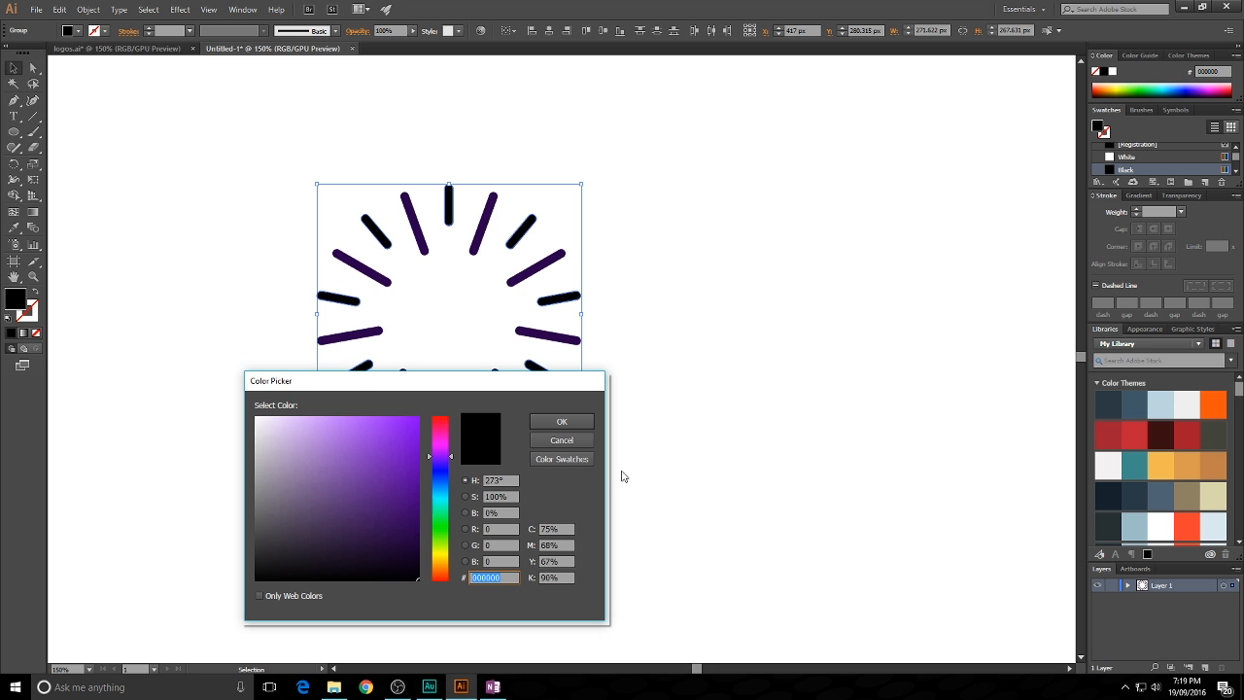
type("23")
key("Tab")
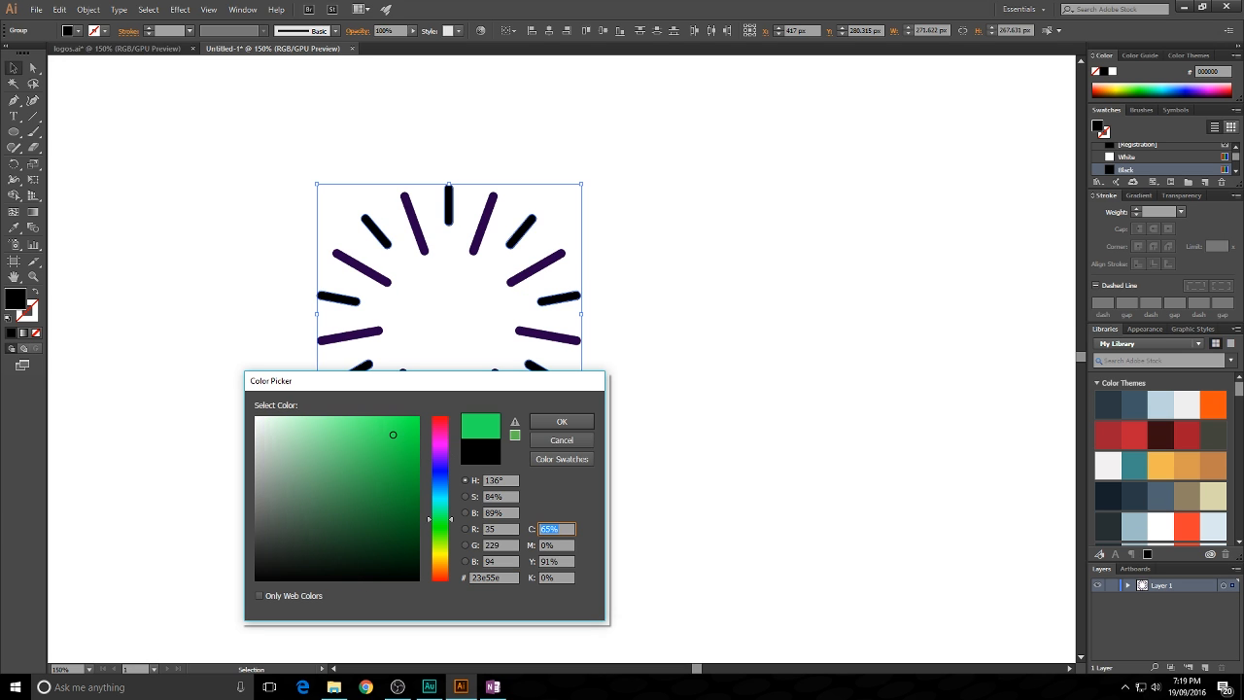
key("Return")
left_click(679, 437)
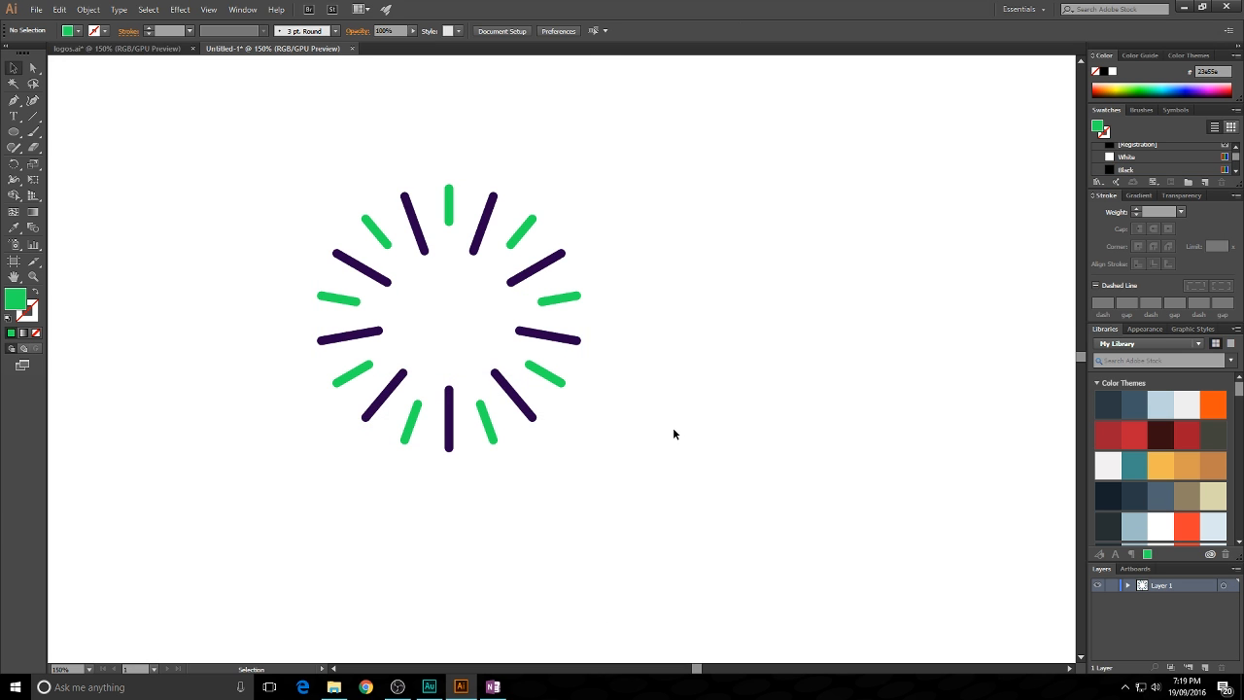
- Scale the entire sunburst down proportionally to about half its size
mouse_move(719, 330)
left_mouse_down()
mouse_move(756, 253)
mouse_move(667, 324)
mouse_move(653, 271)
left_mouse_up()
scroll(670, 277, "down", 1)
left_click_drag(318, 195, 499, 342)
scroll(613, 347, "up", 1)
left_click(591, 379)
left_click_drag(595, 382, 613, 394)
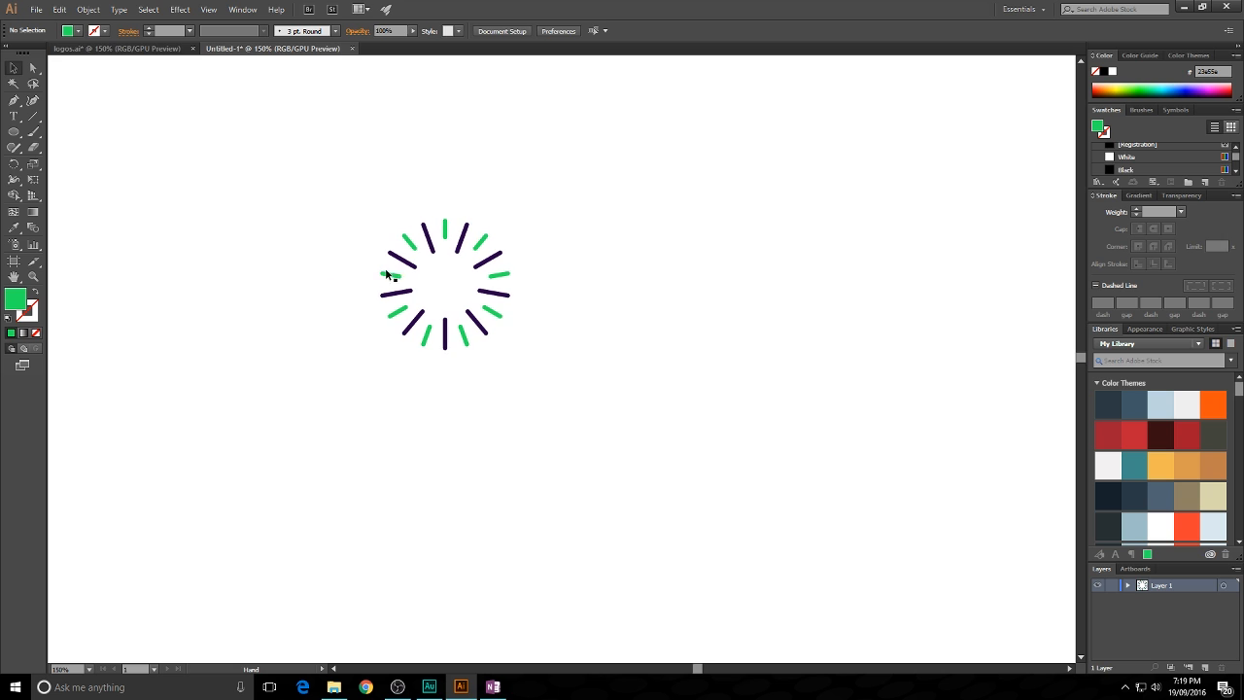
- Add the text "BrightIdea" to the right of the sunburst in Proxima Nova at 22 pt
left_click(14, 116)
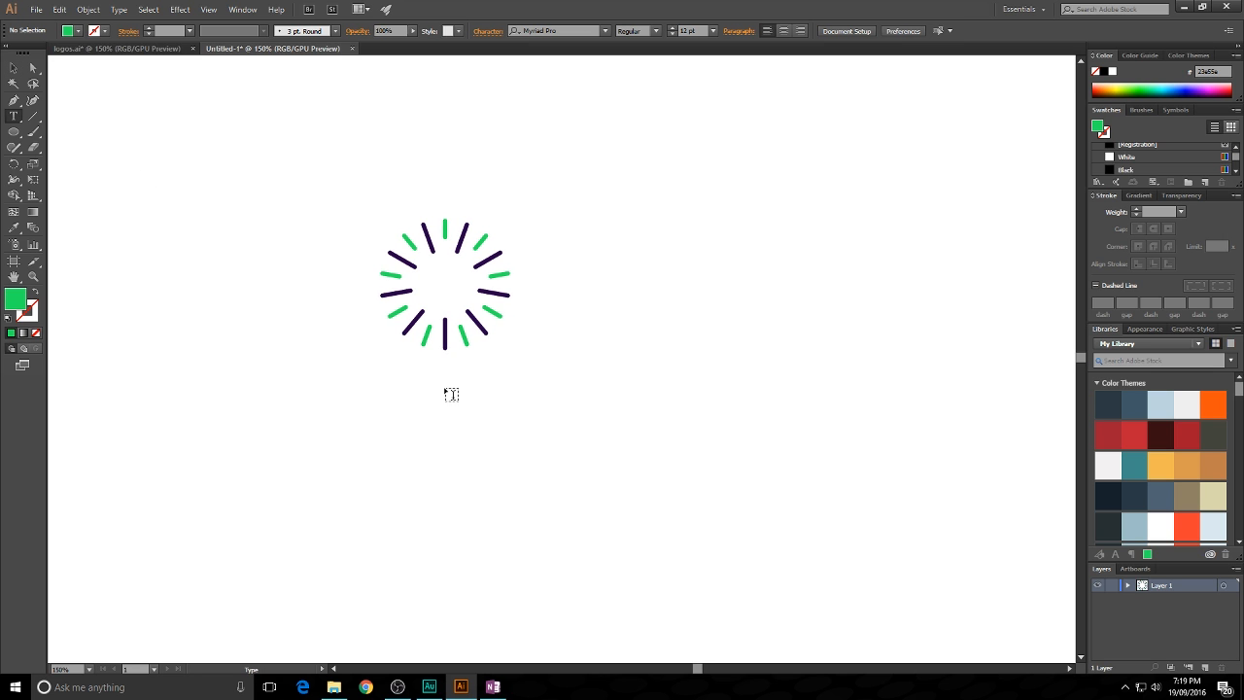
left_click(575, 283)
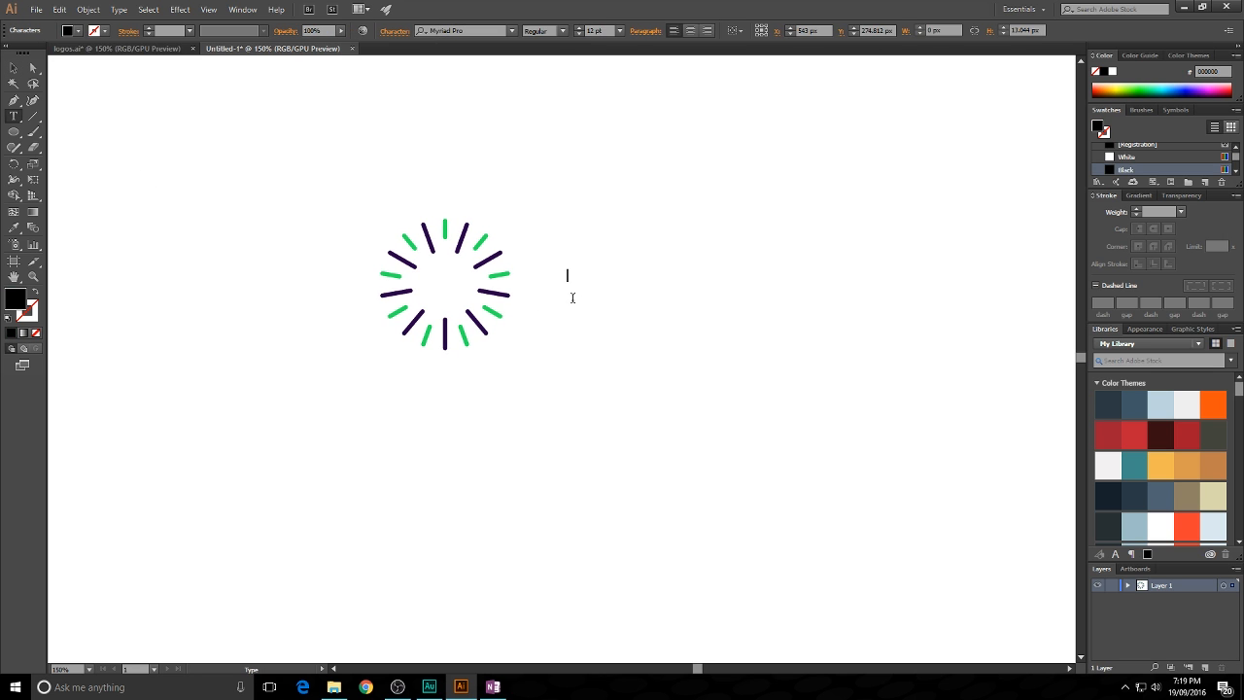
left_click(512, 31)
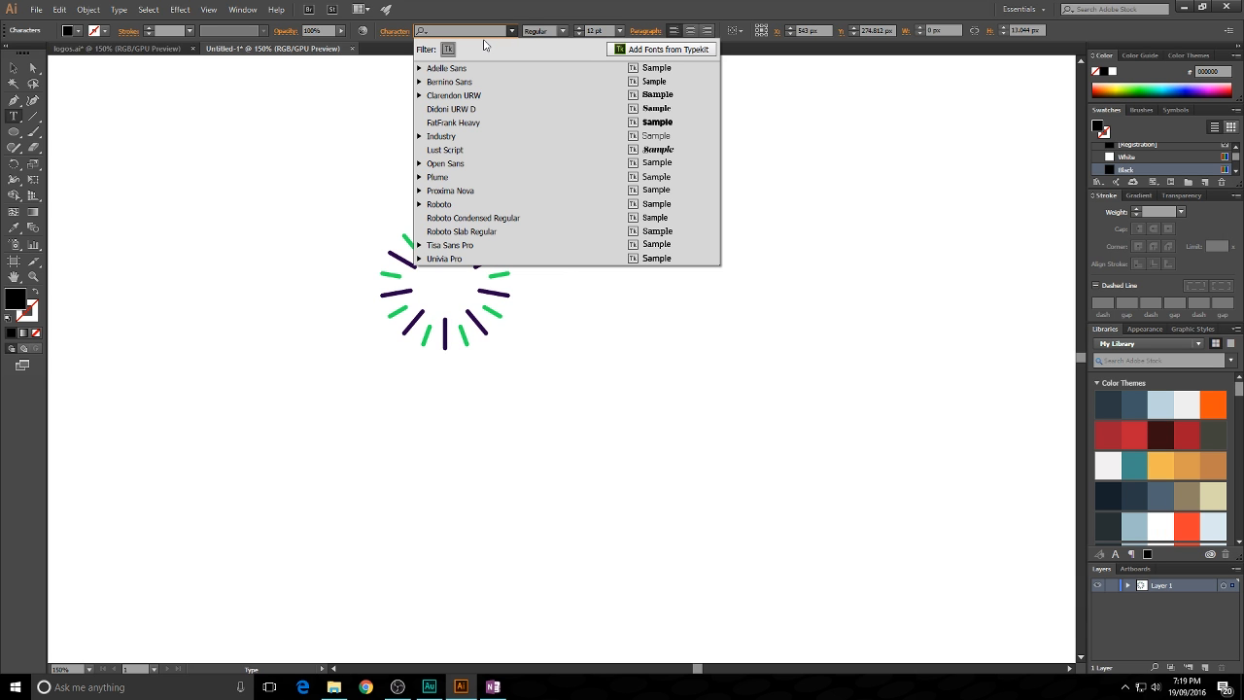
left_click(508, 193)
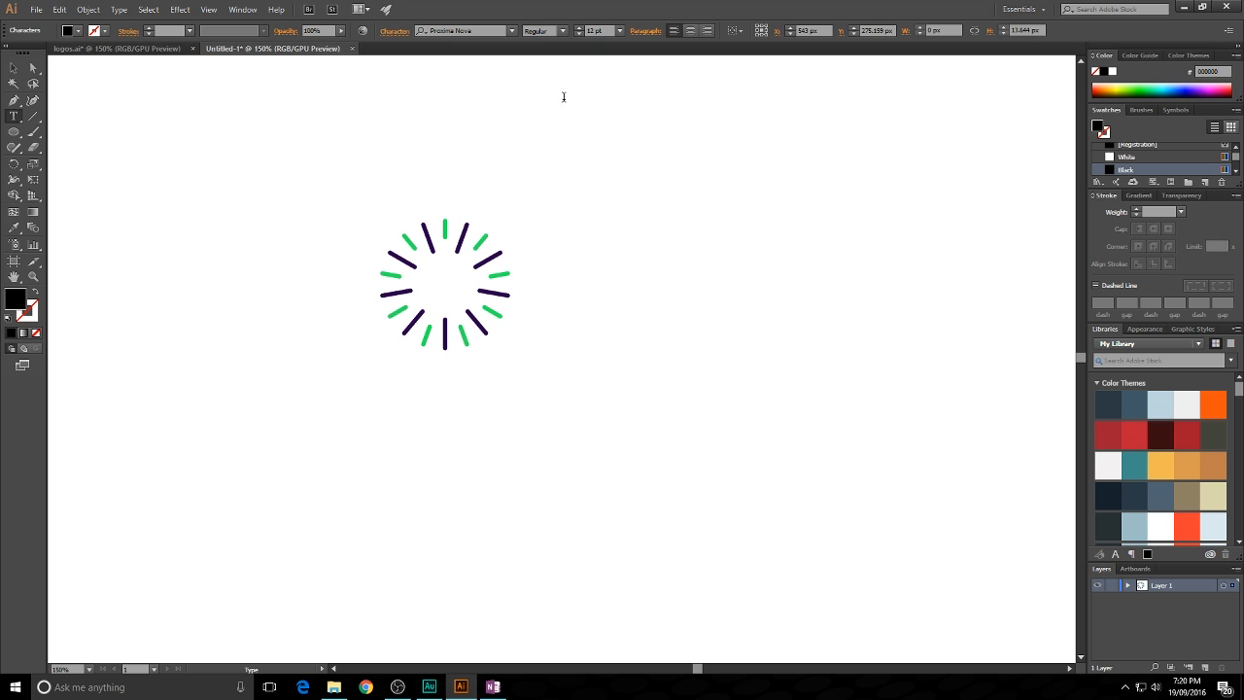
left_click(580, 29)
left_click(581, 29)
left_click(581, 30)
left_click(173, 51)
left_click(278, 49)
left_click(581, 275)
type("BrightIdea")
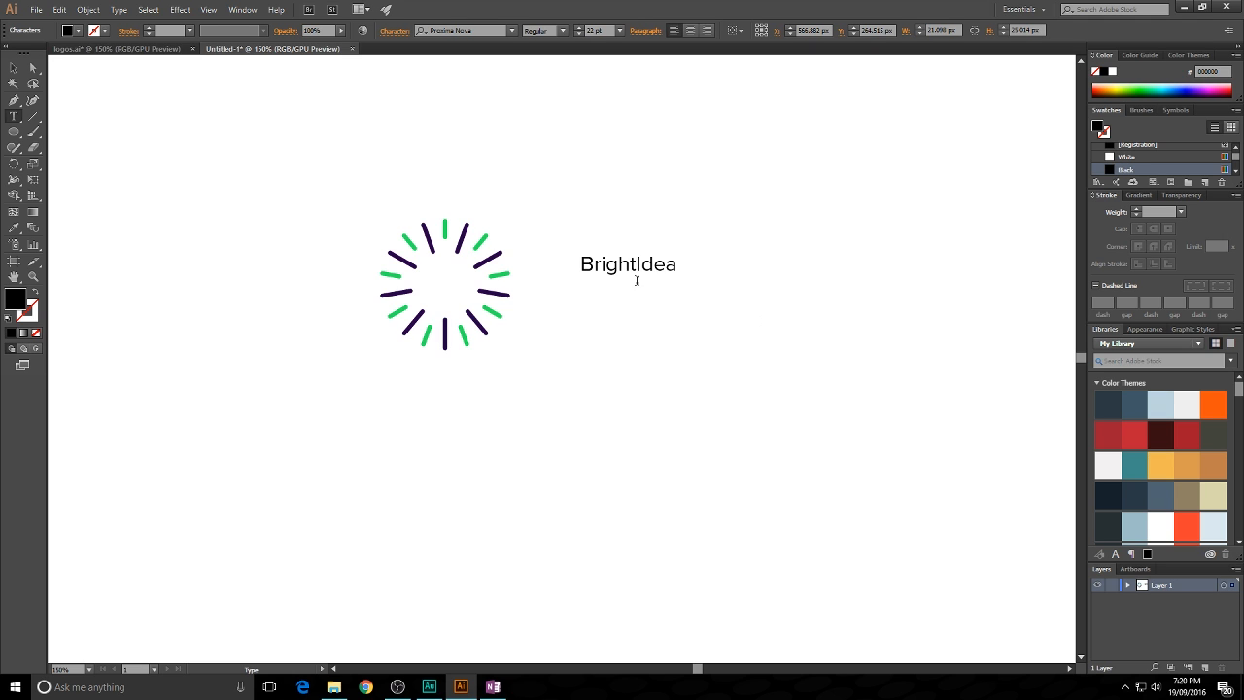
- Set the word "Idea" in the BrightIdea text to the Extrabold font style
left_click_drag(637, 267, 675, 378)
left_click(538, 30)
left_click(541, 31)
left_click(562, 30)
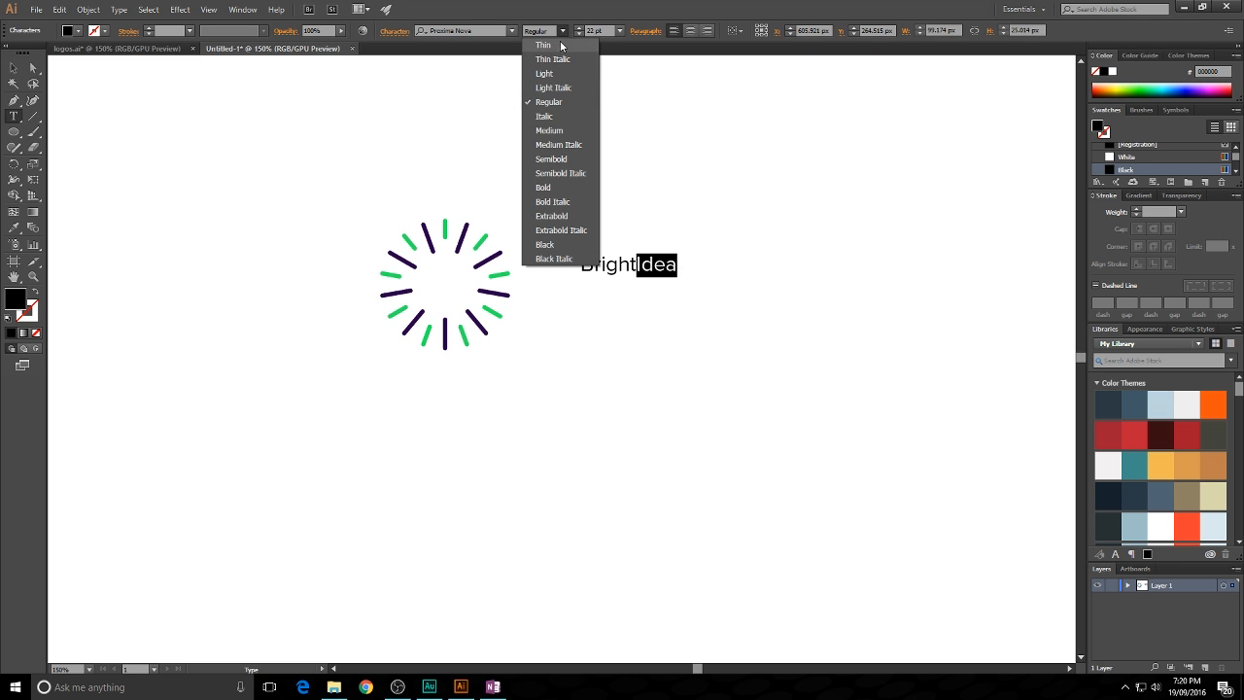
left_click(562, 218)
left_click(666, 267)
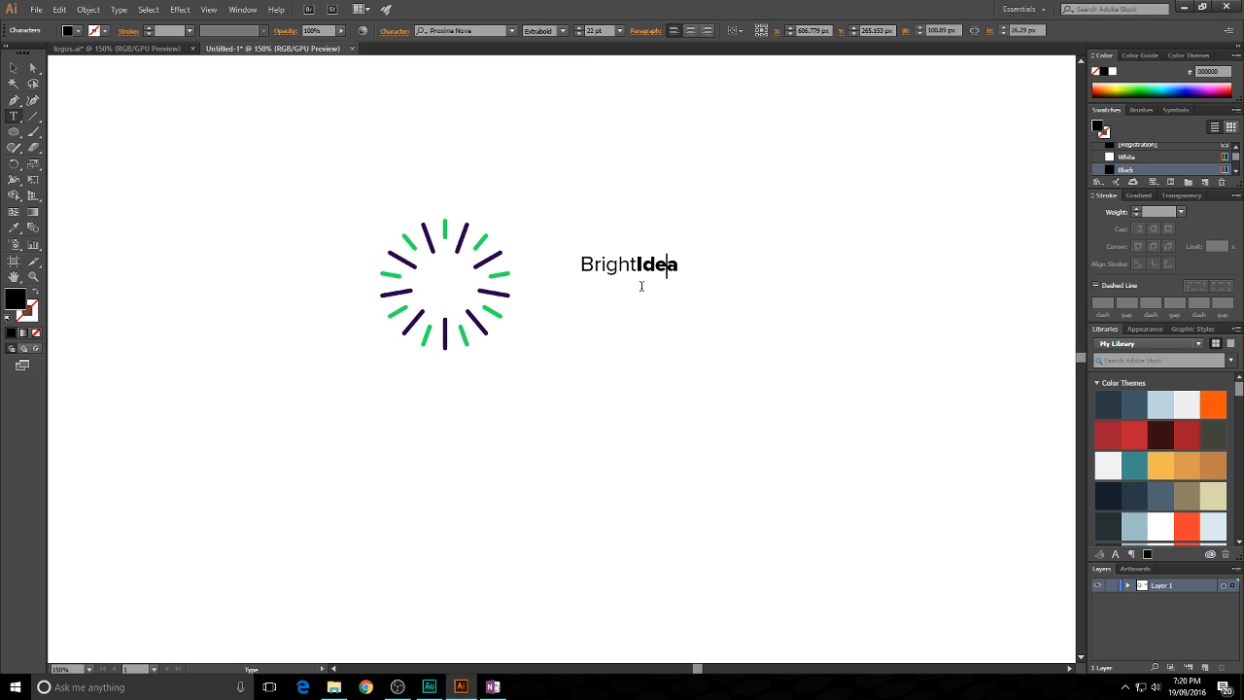
- Set the word "Bright" in the text to the Medium font style and finish text editing
left_click_drag(636, 264, 567, 259)
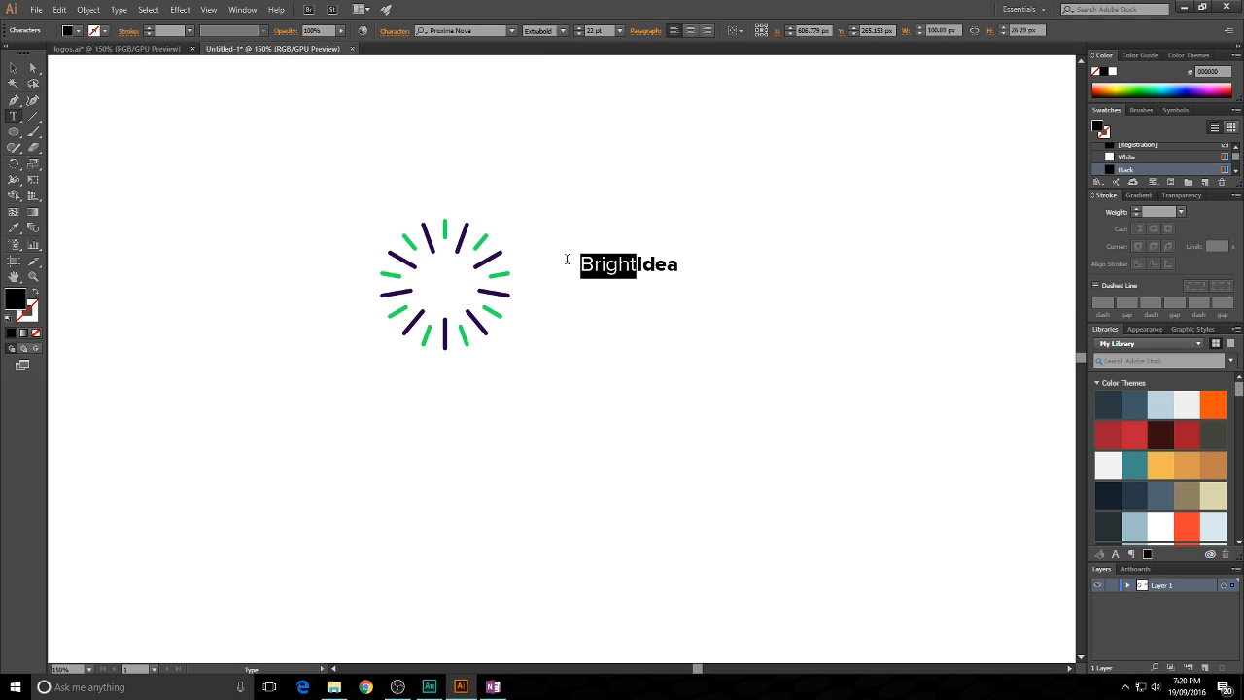
left_click(563, 30)
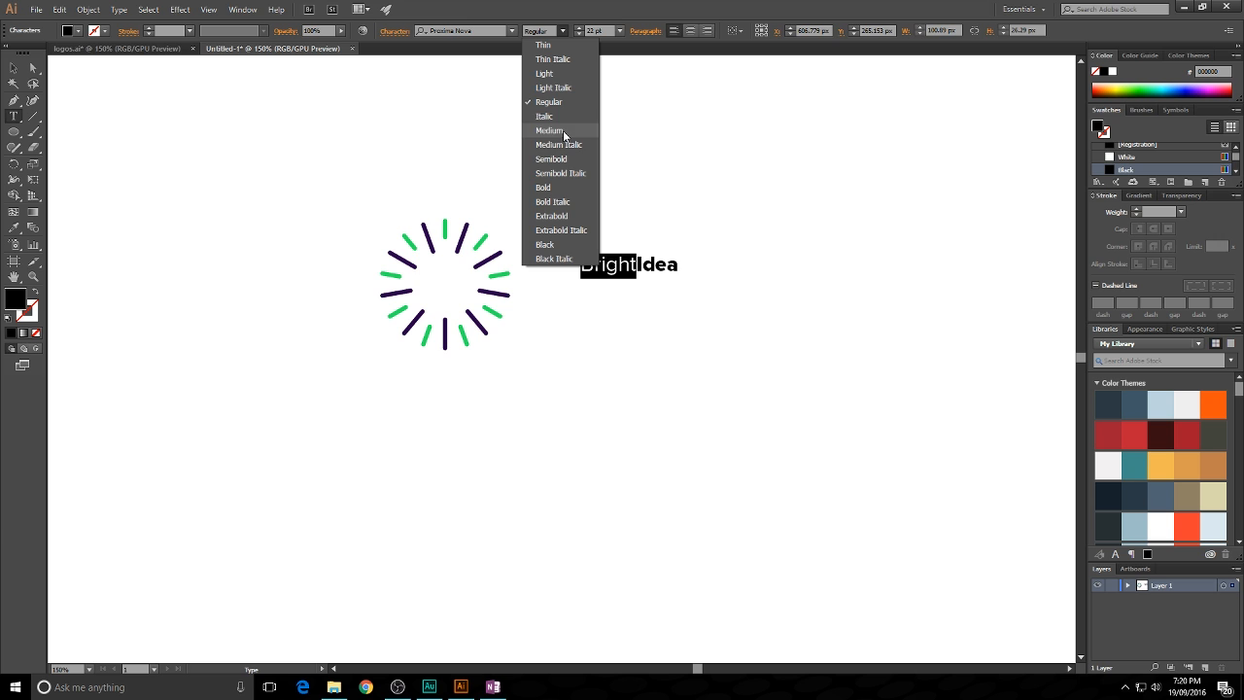
left_click(564, 134)
key("Escape")
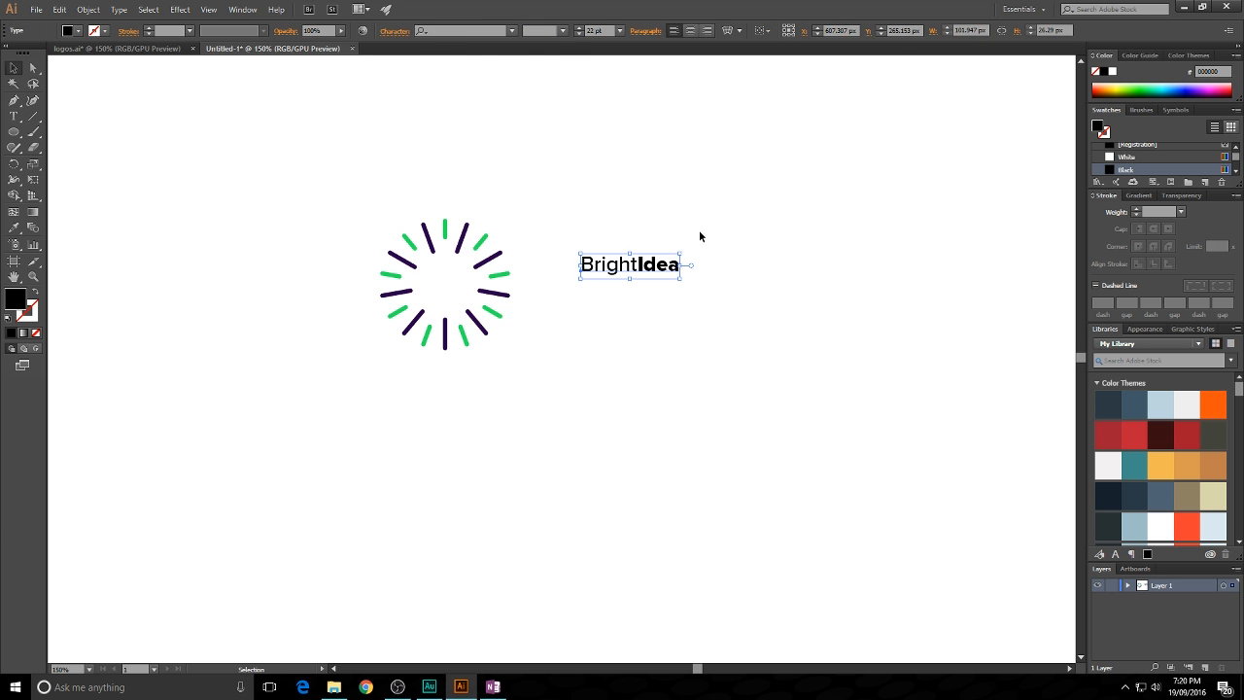
- Enlarge the BrightIdea text and move it close beside the sunburst, vertically centered on it
left_click(698, 236)
left_click_drag(658, 261, 726, 314)
left_click_drag(657, 292, 611, 279)
left_click(671, 247)
- Rotate the whole sunburst slightly counterclockwise so that a long ray points horizontally toward the text
left_click(372, 202)
left_click(290, 185)
left_click_drag(290, 185, 507, 360)
left_click_drag(508, 208, 493, 196)
left_click(532, 195)
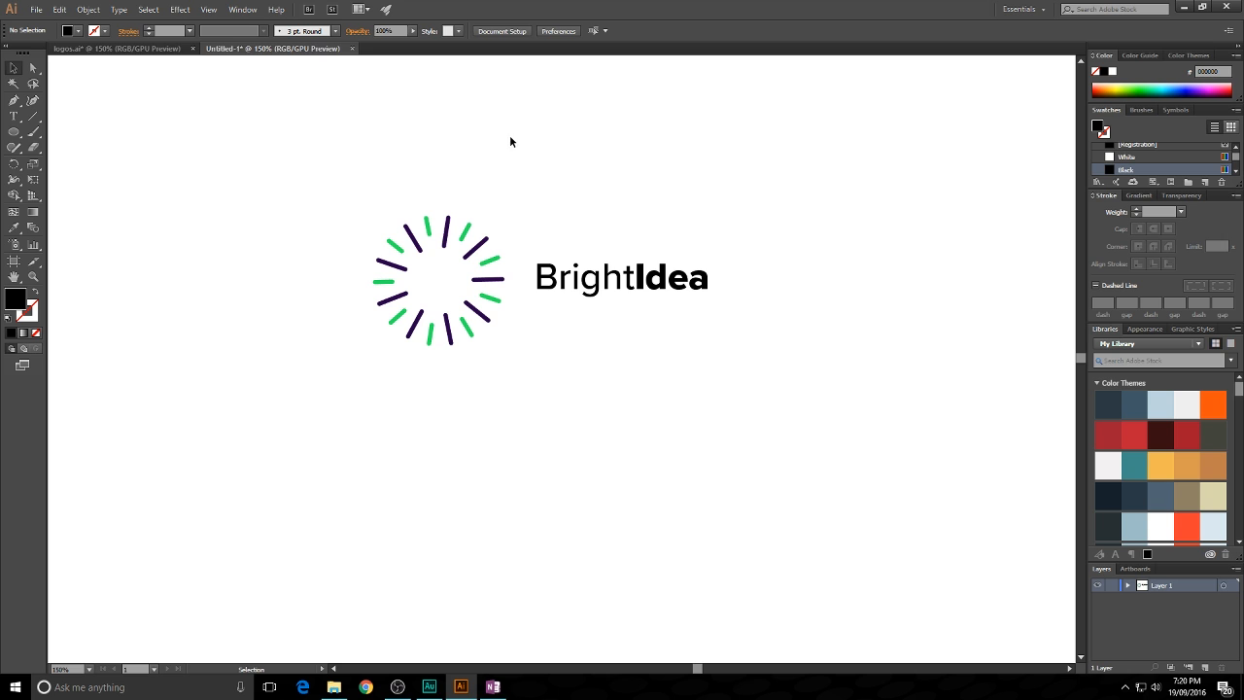
- Show the rulers, place a horizontal guide through the middle of the BrightIdea text, and nudge and rotate the sunburst toward it
key("ctrl+r")
mouse_move(490, 64)
left_mouse_down()
mouse_move(489, 282)
mouse_move(539, 278)
left_mouse_up()
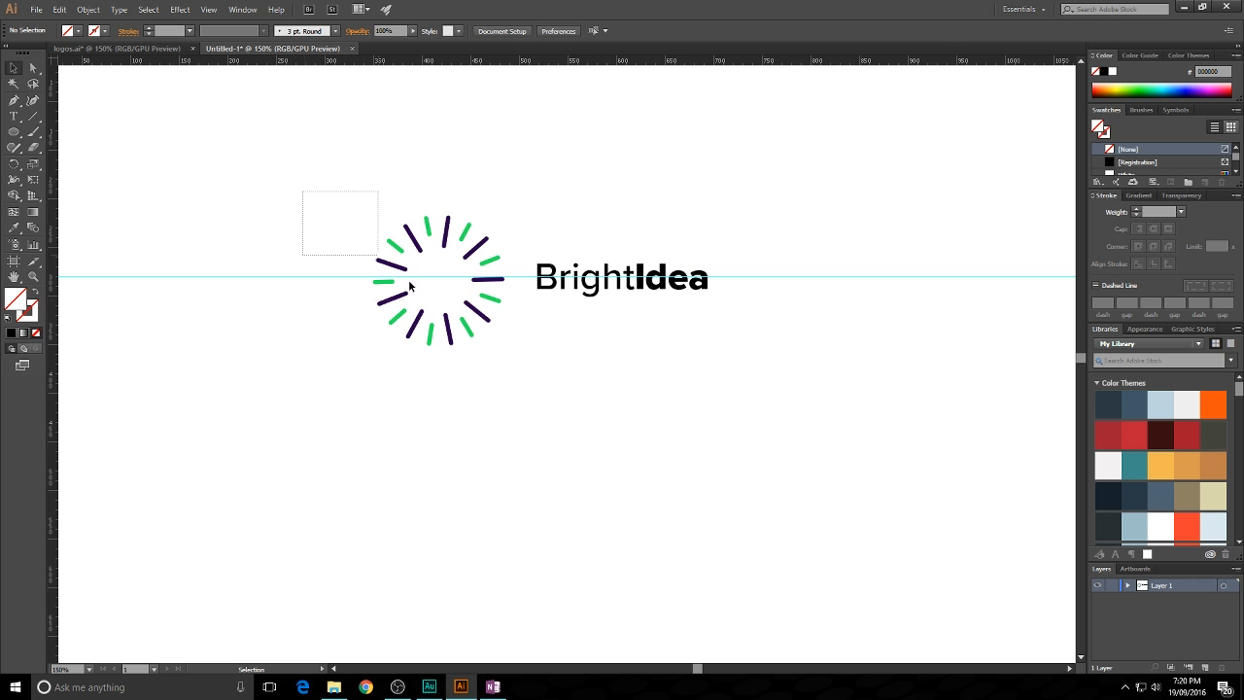
left_click(498, 279)
scroll(491, 278, "up", 2)
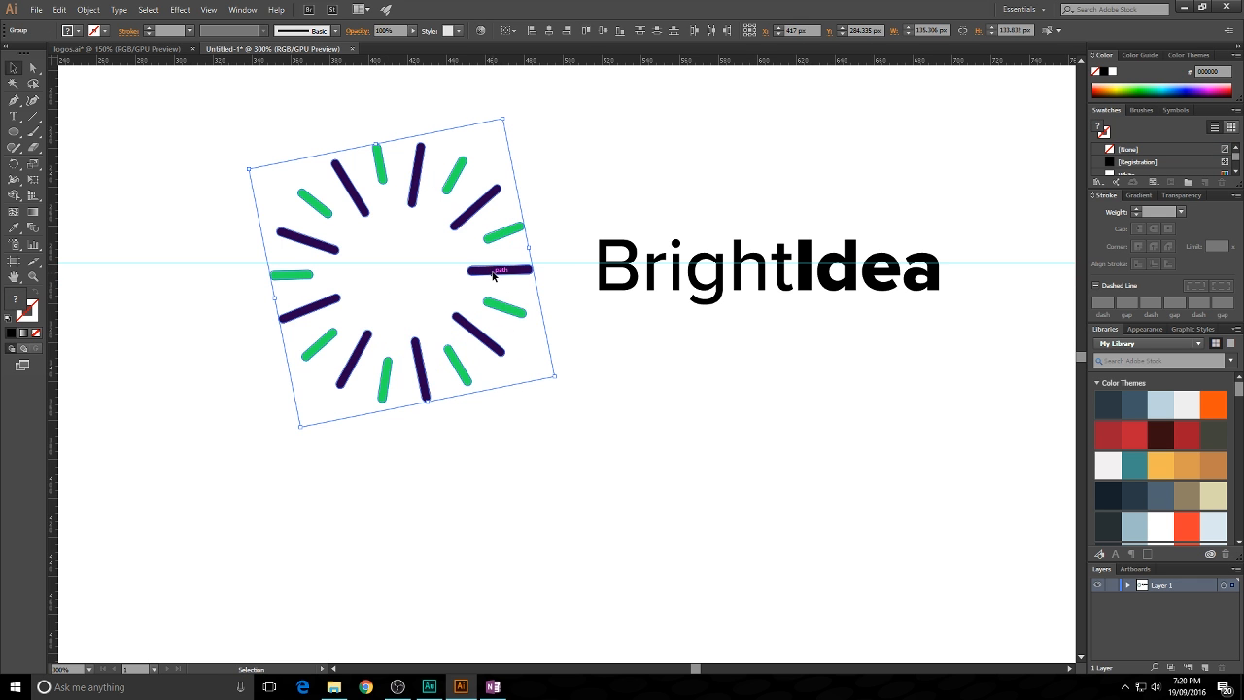
key("Up")
left_click_drag(508, 105, 513, 111)
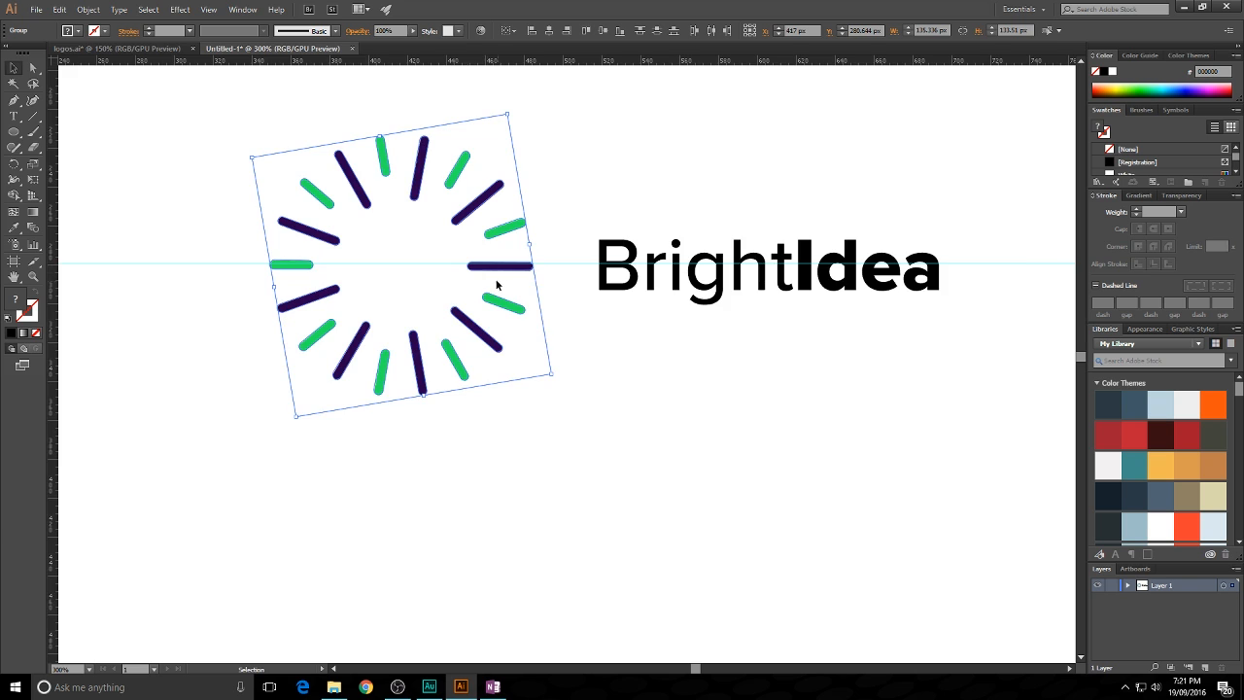
- Fine-tune the sunburst's rotation and position until its horizontal long ray and the opposite short ray lie on the guide
scroll(495, 284, "up", 2)
left_click_drag(522, 273, 530, 267)
left_click(618, 216)
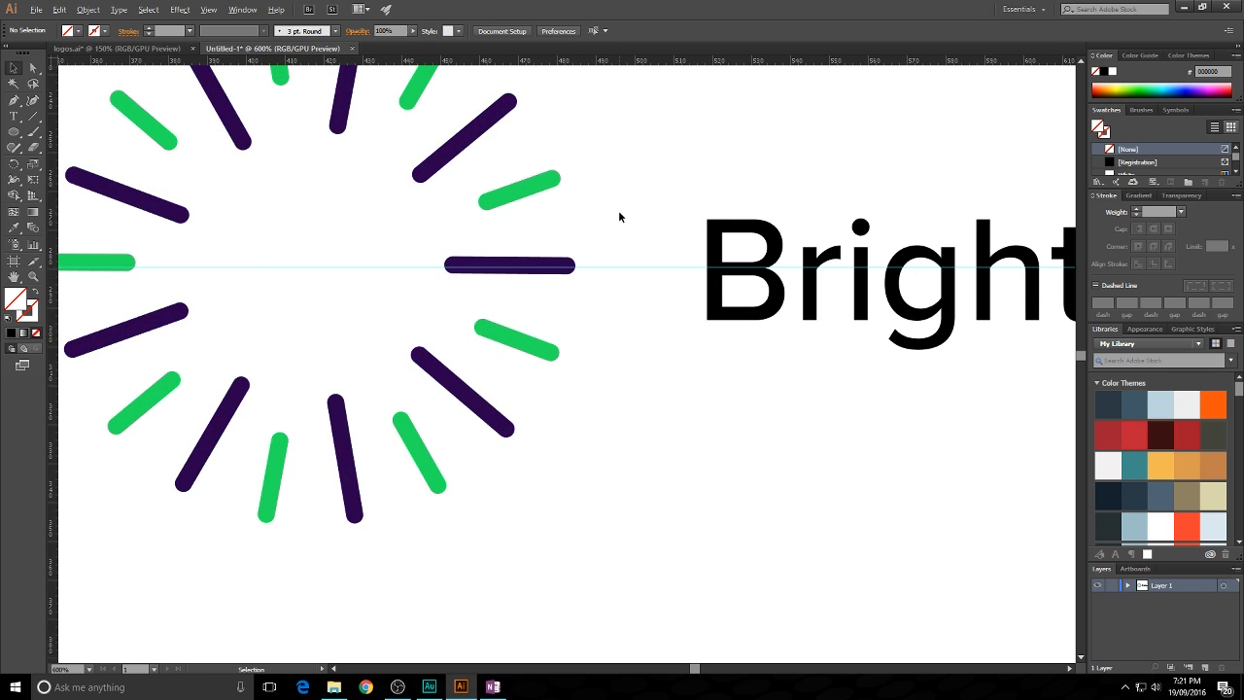
scroll(618, 216, "down", 1)
left_click_drag(231, 85, 612, 462)
left_click_drag(619, 226, 627, 335)
left_click_drag(621, 394, 624, 392)
scroll(580, 250, "up", 1)
left_click_drag(580, 249, 581, 253)
key("alt")
left_click_drag(641, 469, 642, 464)
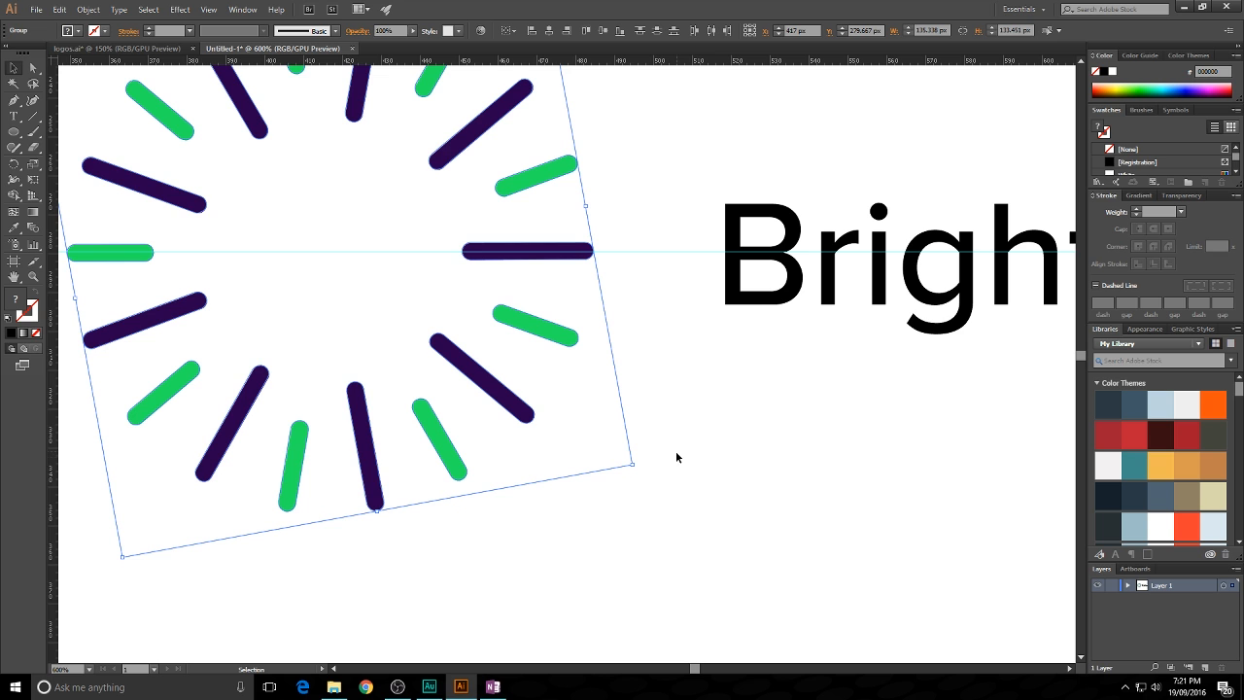
- Delete the horizontal guide that runs through the sunburst and the BrightIdea text
key("ctrl+minus")
left_click(888, 425)
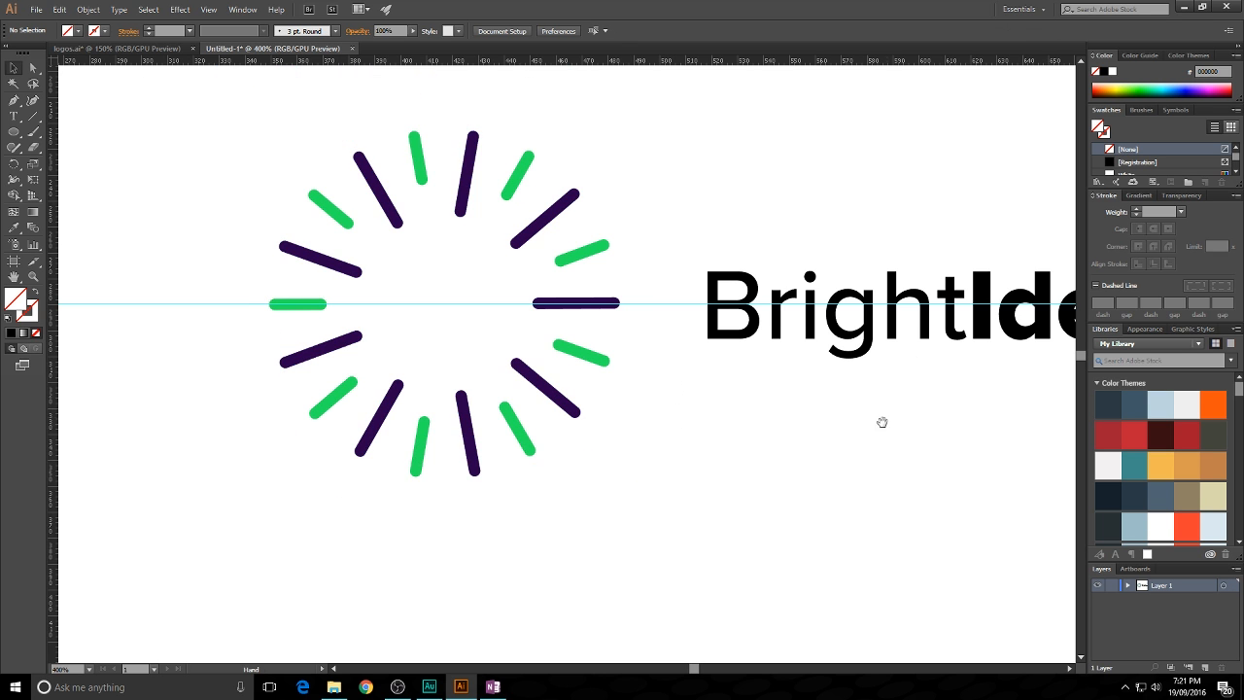
key("ctrl+minus")
key("ctrl+minus")
key("ctrl+minus")
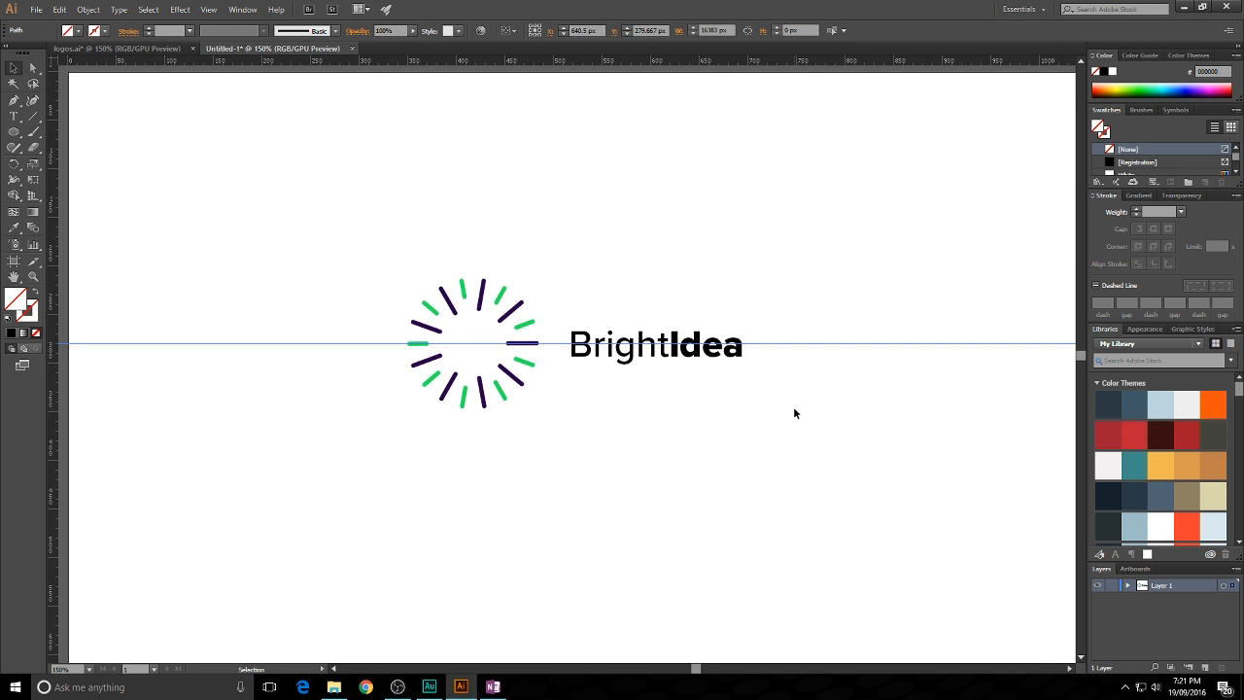
key("ctrl+plus")
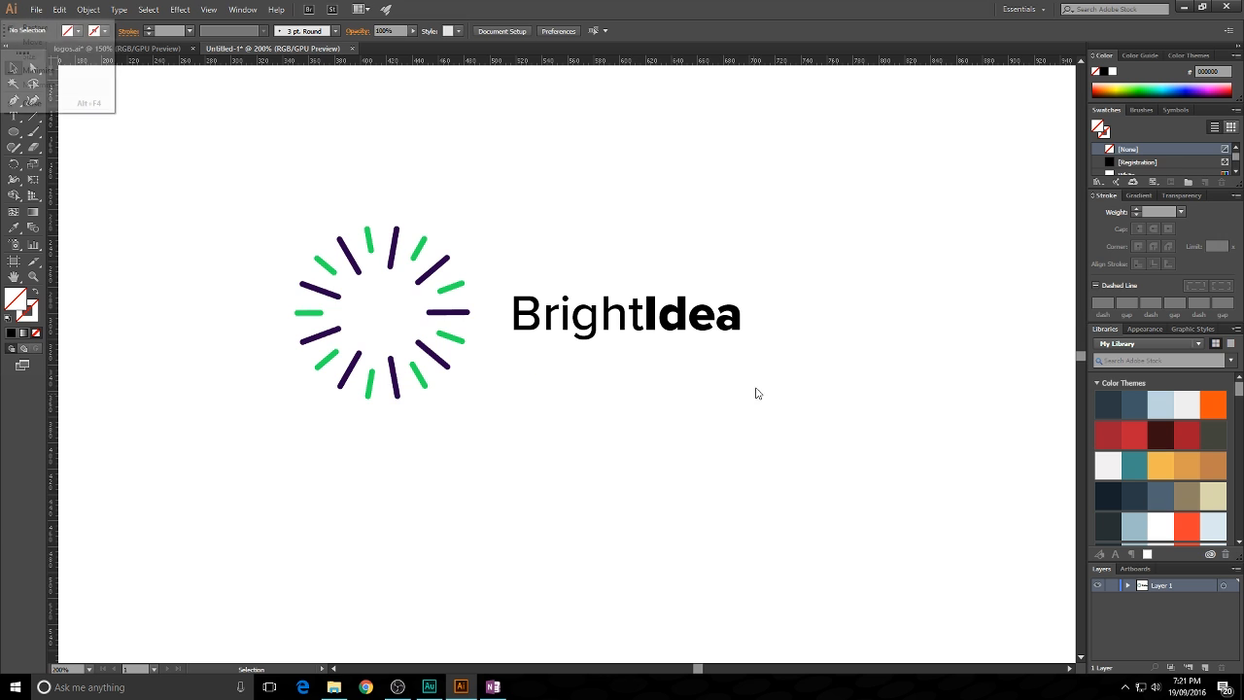
- Recolor the BrightIdea text with the dark purple sampled from a long sunburst ray, and deselect it
left_click(508, 347)
left_click(13, 227)
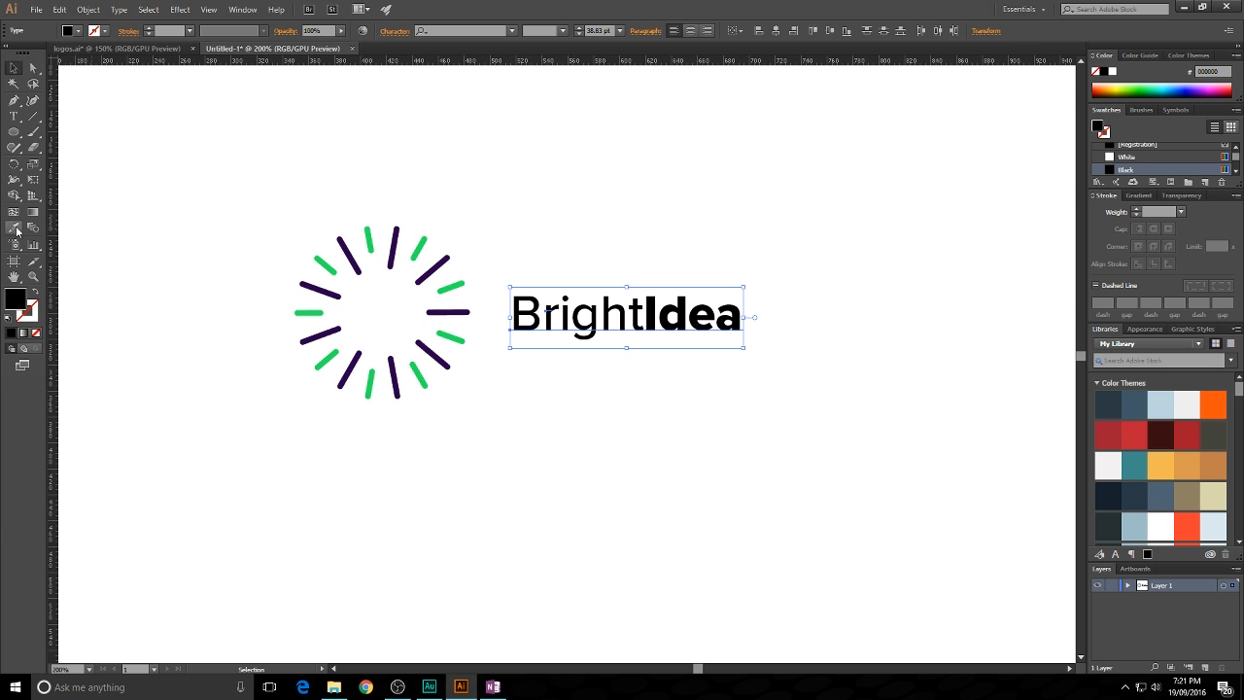
left_click(460, 310)
left_click(14, 68)
left_click(385, 143)
left_click_drag(707, 210, 700, 203)
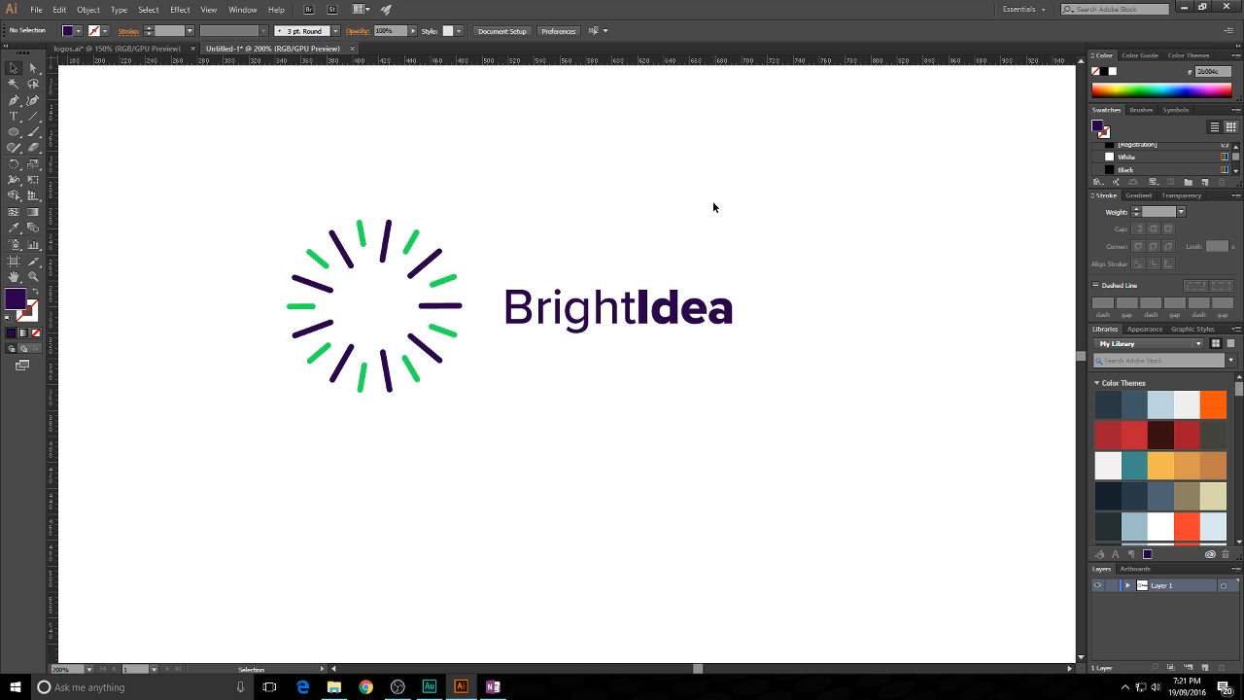
- Duplicate the BrightIdea text directly below itself and replace the copy's wording with "Think smart"
left_click_drag(683, 326, 683, 385)
double_click(729, 374)
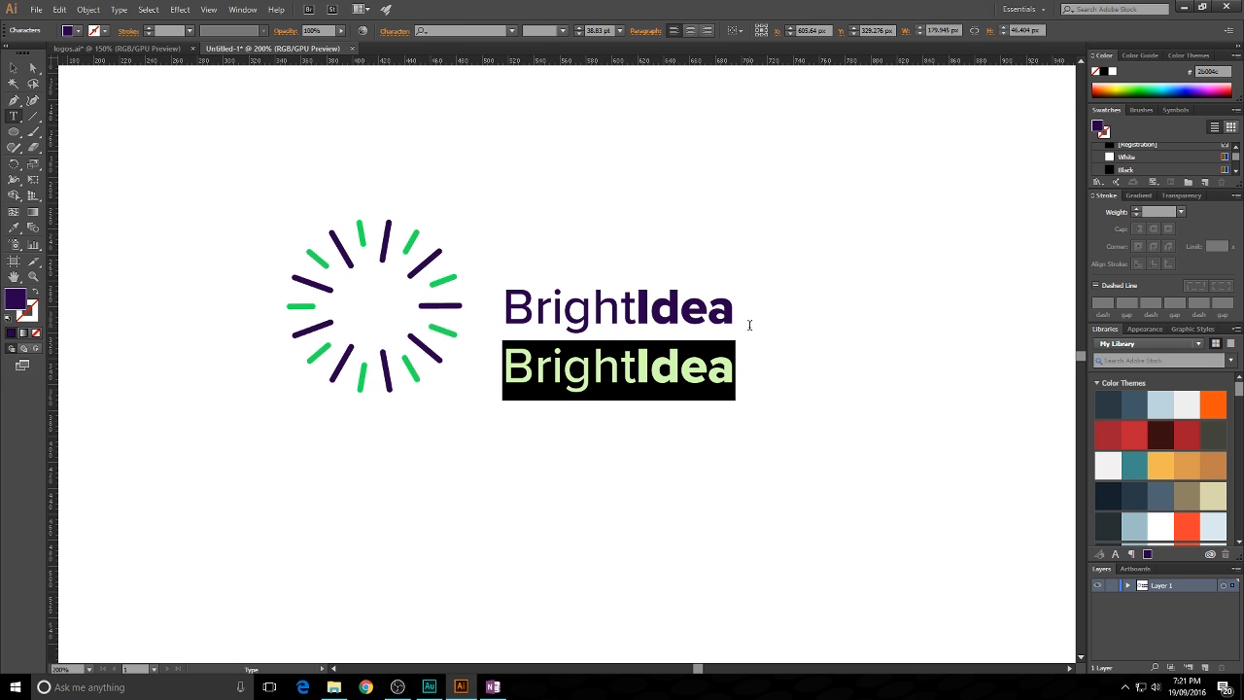
type("Think smatr")
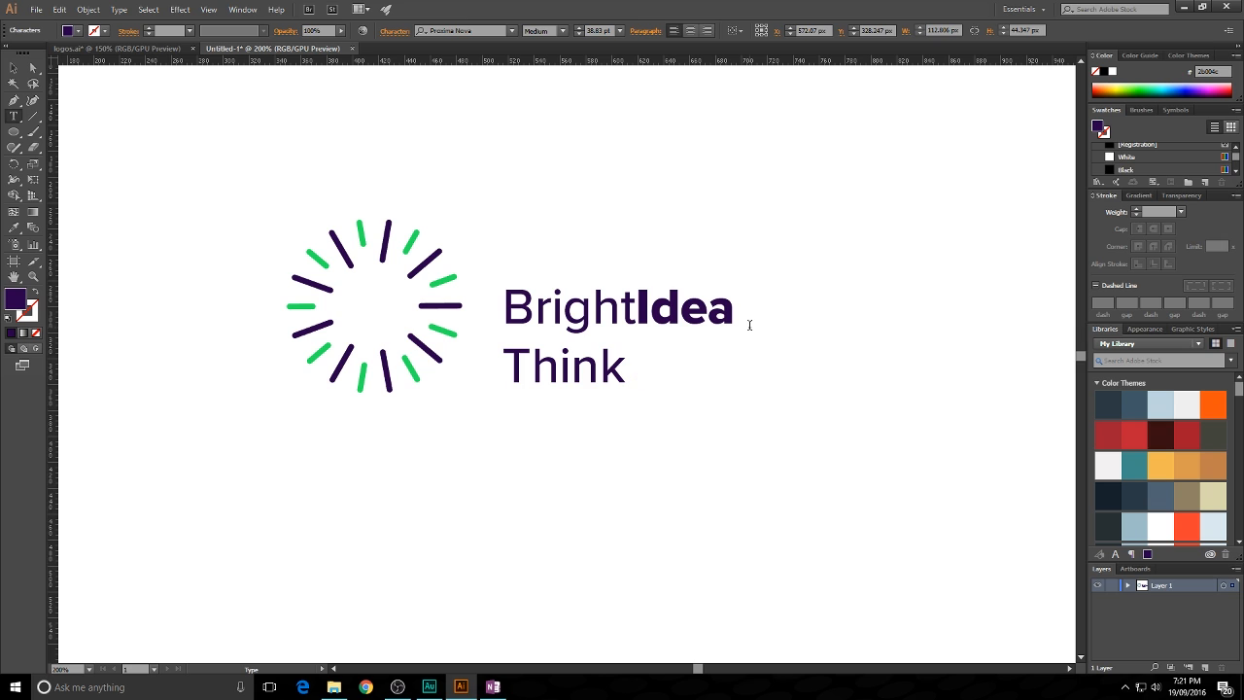
key("BackSpace")
key("BackSpace")
type("rt")
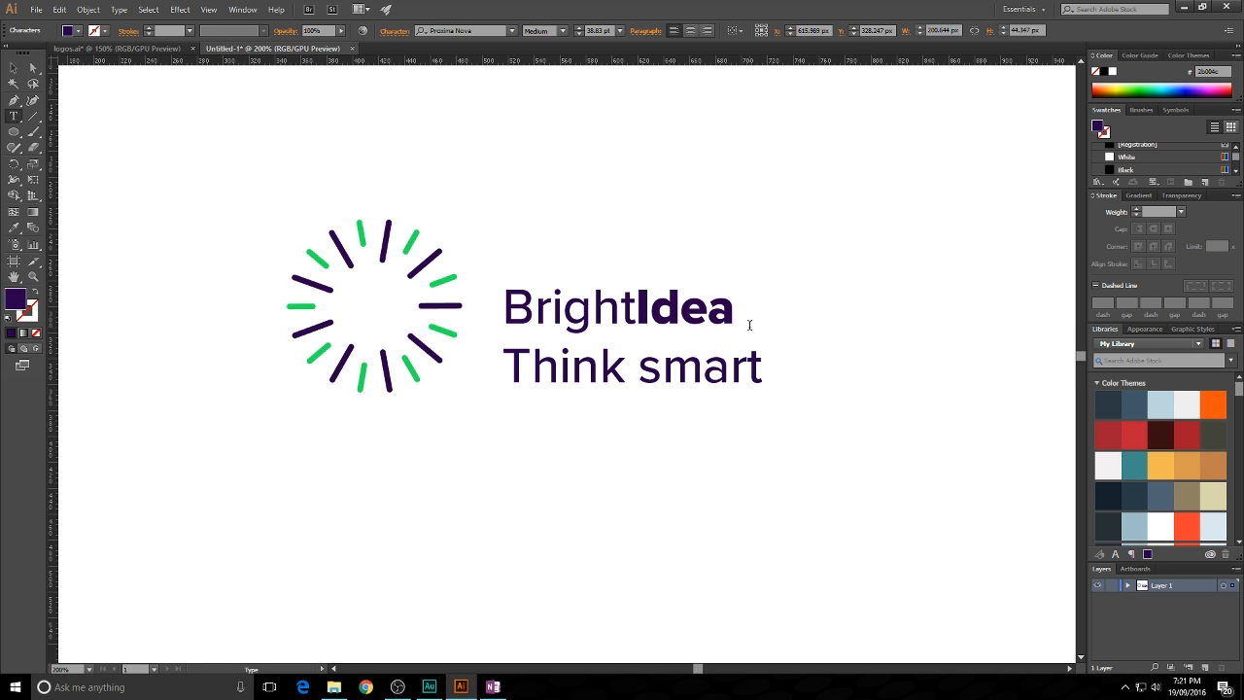
- Set the font size of the "Think smart" tagline to 15 pt
key("ctrl+a")
left_click(601, 31)
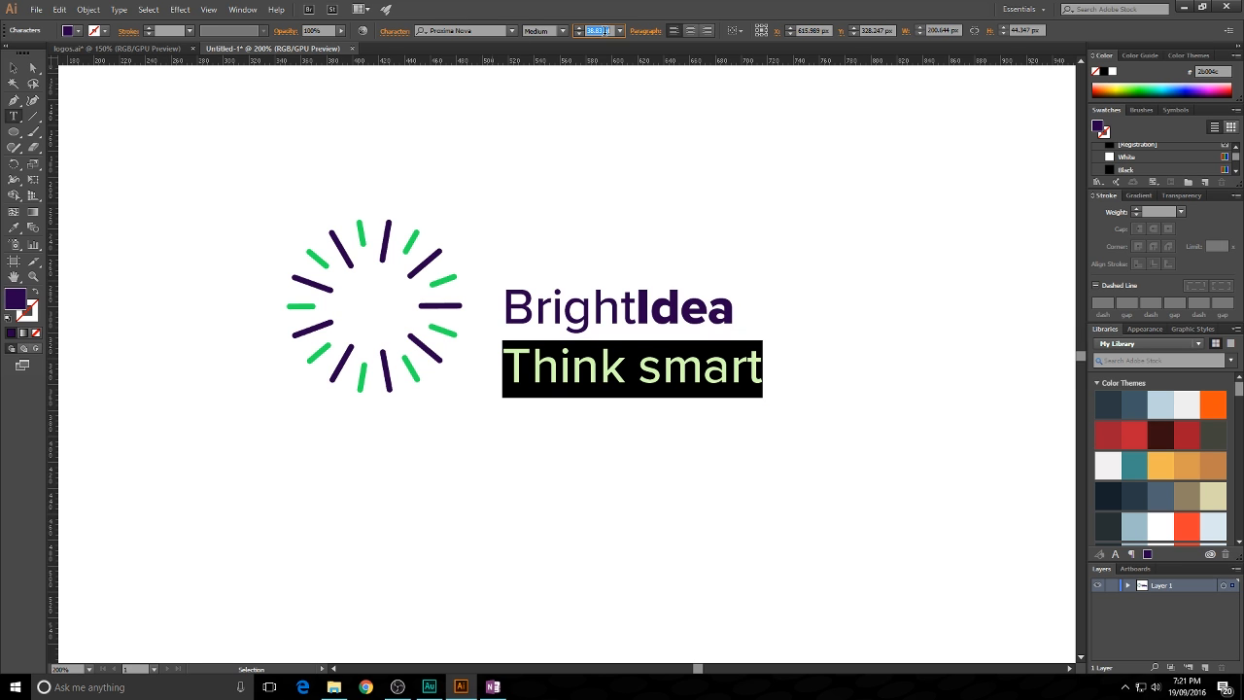
type("10")
key("Return")
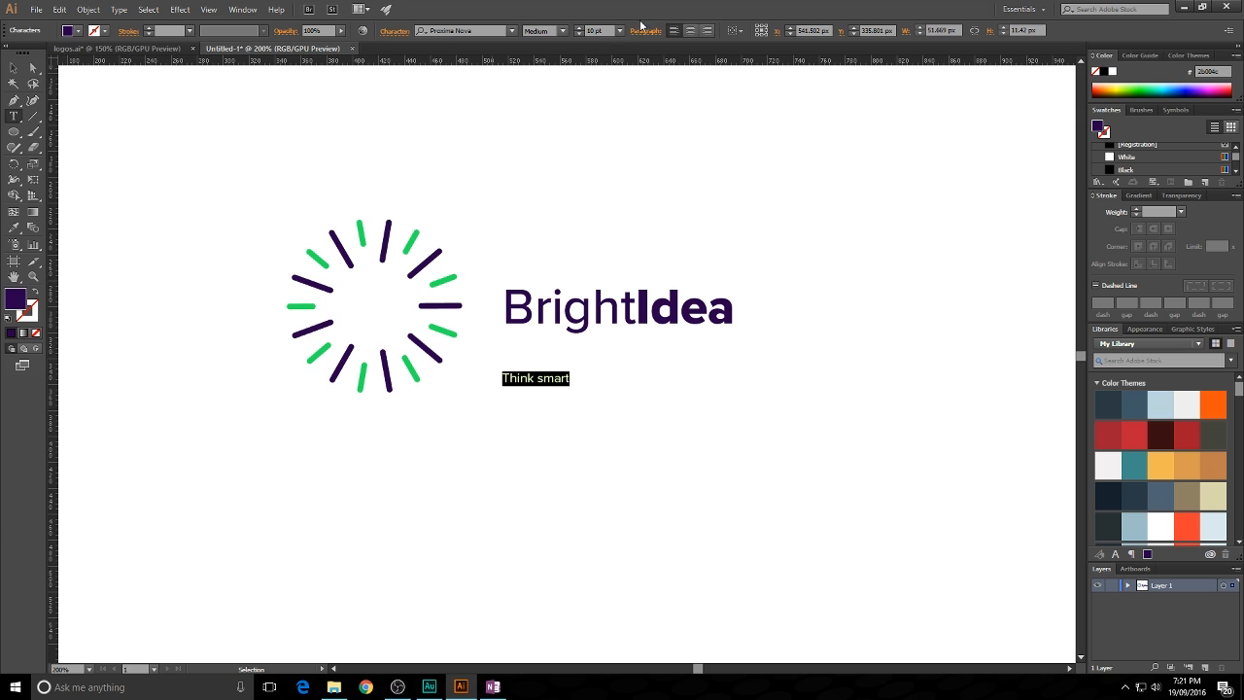
left_click(601, 29)
type("15")
key("Return")
- Right-align the tagline and place it just below "Idea", flush with the right edge of the BrightIdea text
left_click(707, 30)
key("Escape")
left_click_drag(502, 392, 718, 344)
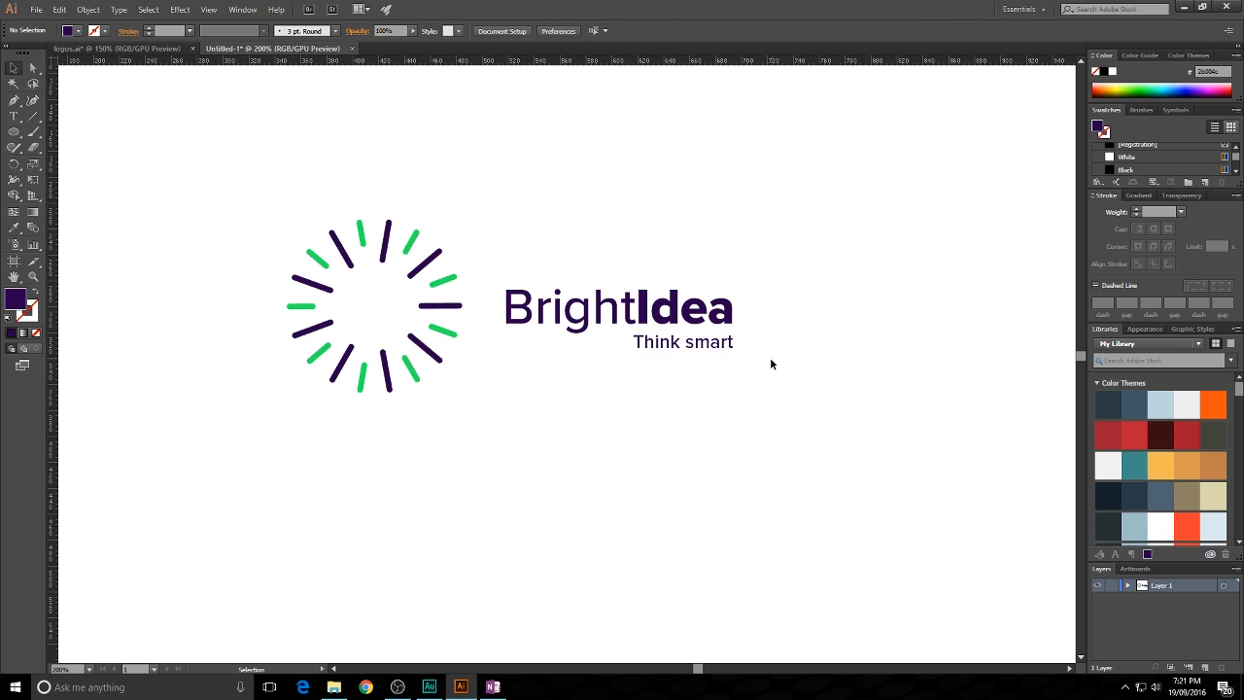
- Set the fill of the "Think smart" tagline to light gray c4c4c4 and finish text editing
triple_click(692, 350)
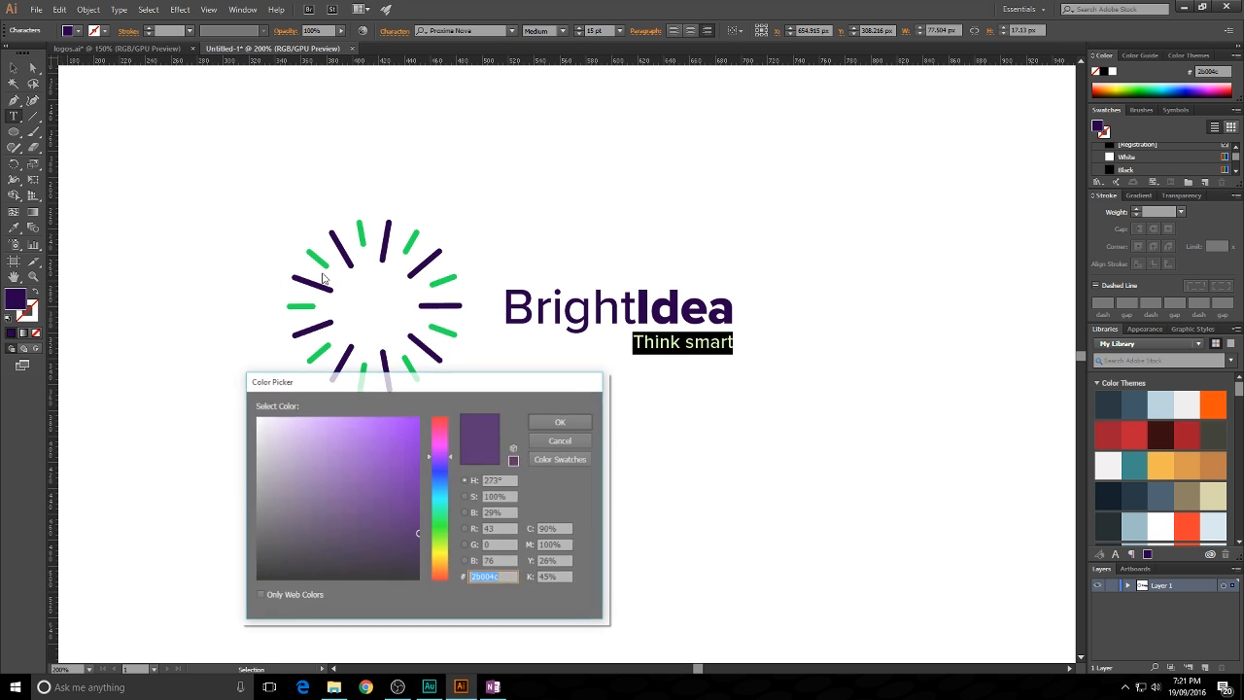
left_click_drag(254, 449, 252, 458)
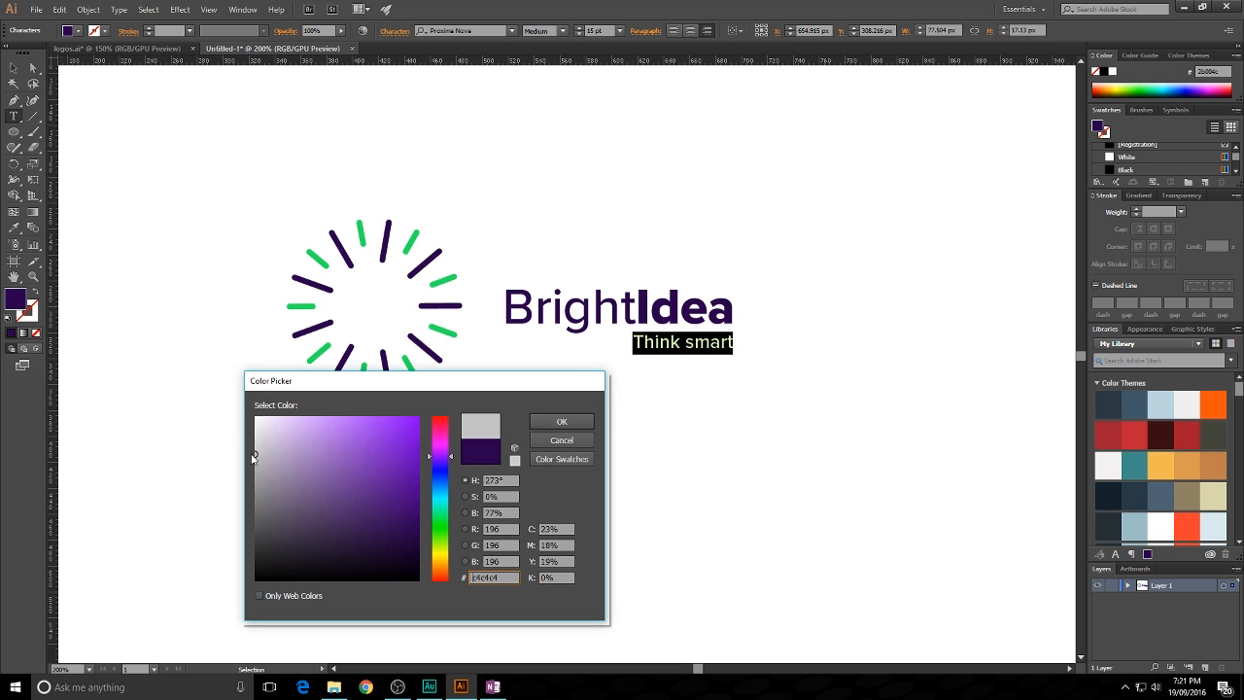
left_click(562, 421)
key("Escape")
left_click(335, 124)
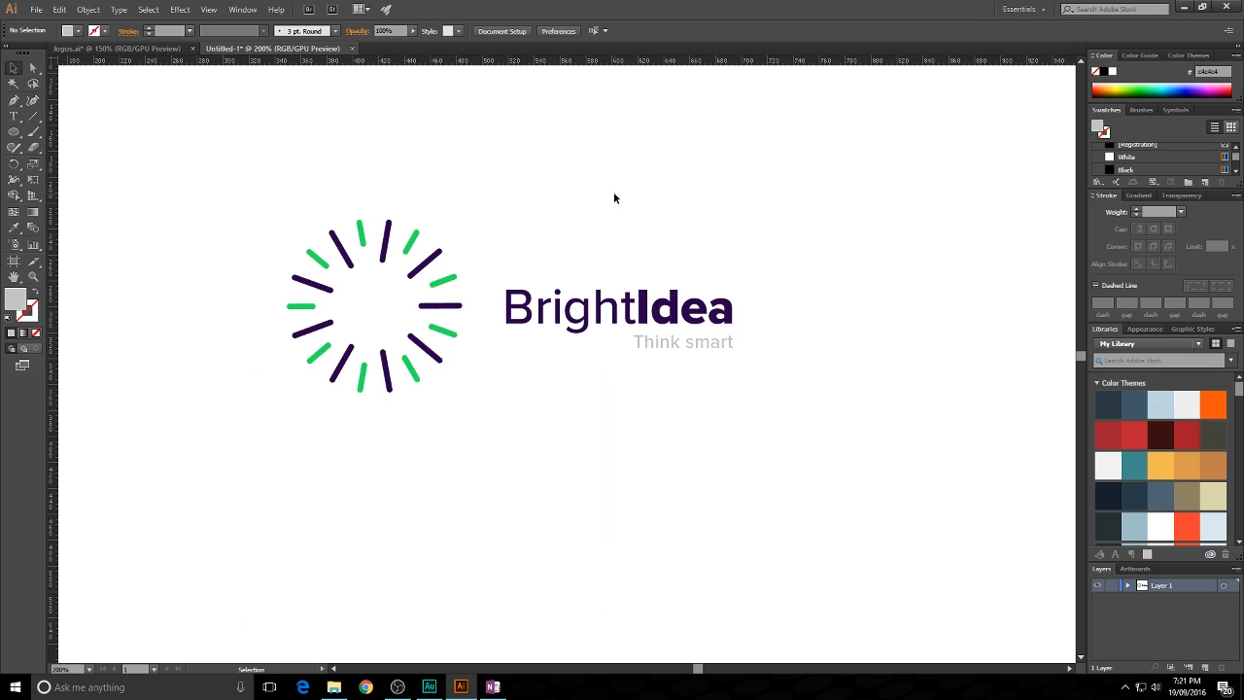
- Select the whole BrightIdea logo with its tagline and move it to the upper-left corner of the artboard
left_click_drag(777, 409, 775, 402)
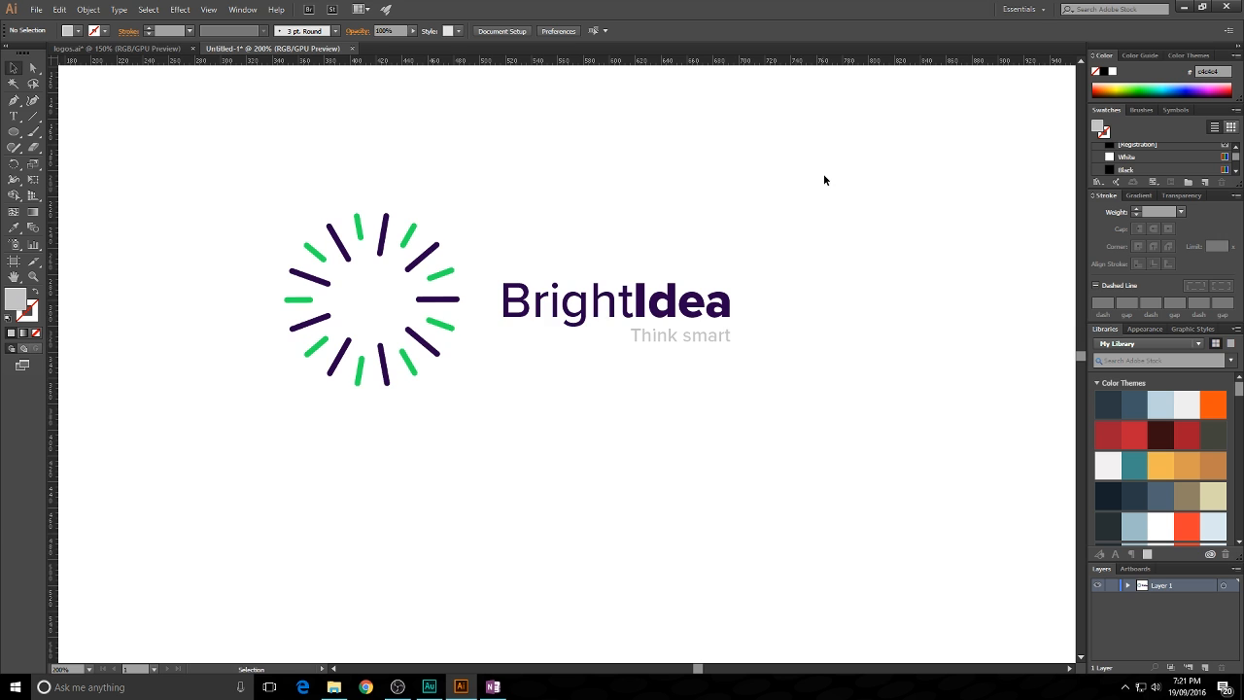
left_click_drag(697, 203, 678, 195)
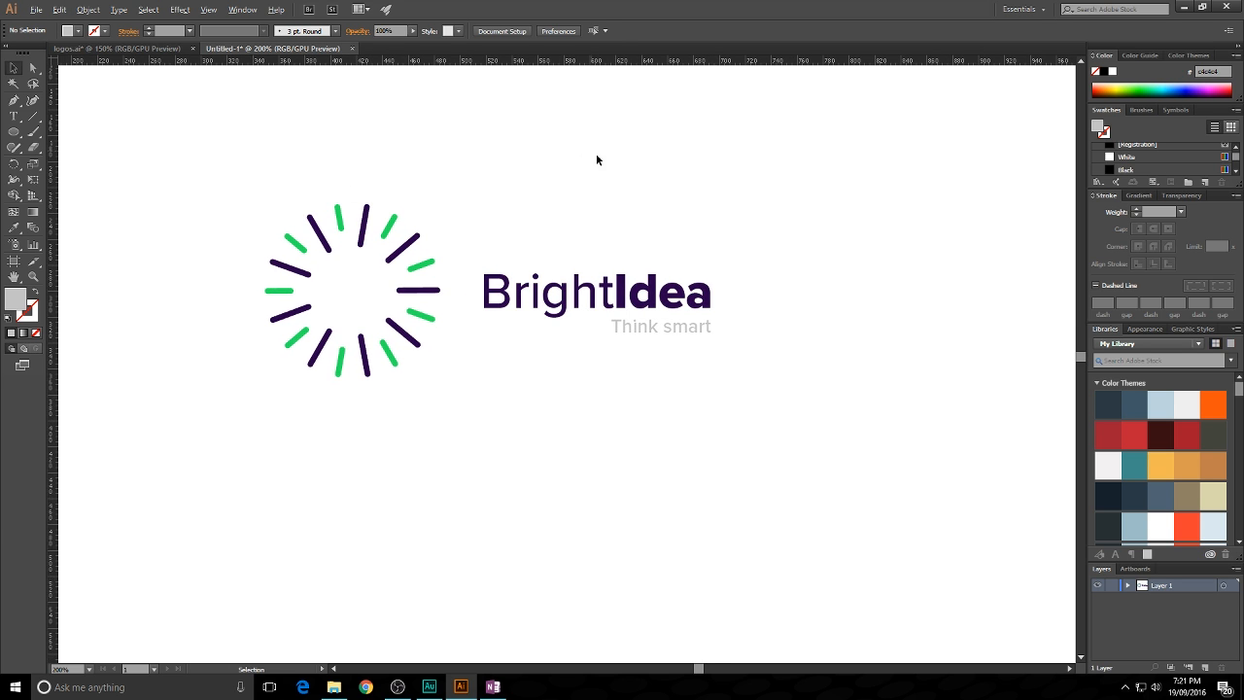
scroll(653, 179, "down", 1)
scroll(788, 206, "down", 1)
left_click_drag(781, 201, 598, 197)
left_click_drag(533, 231, 339, 120)
left_click(484, 241)
scroll(474, 245, "down", 1)
- Create a new blank document for the next logo with the same settings
left_click(36, 9)
key("Escape")
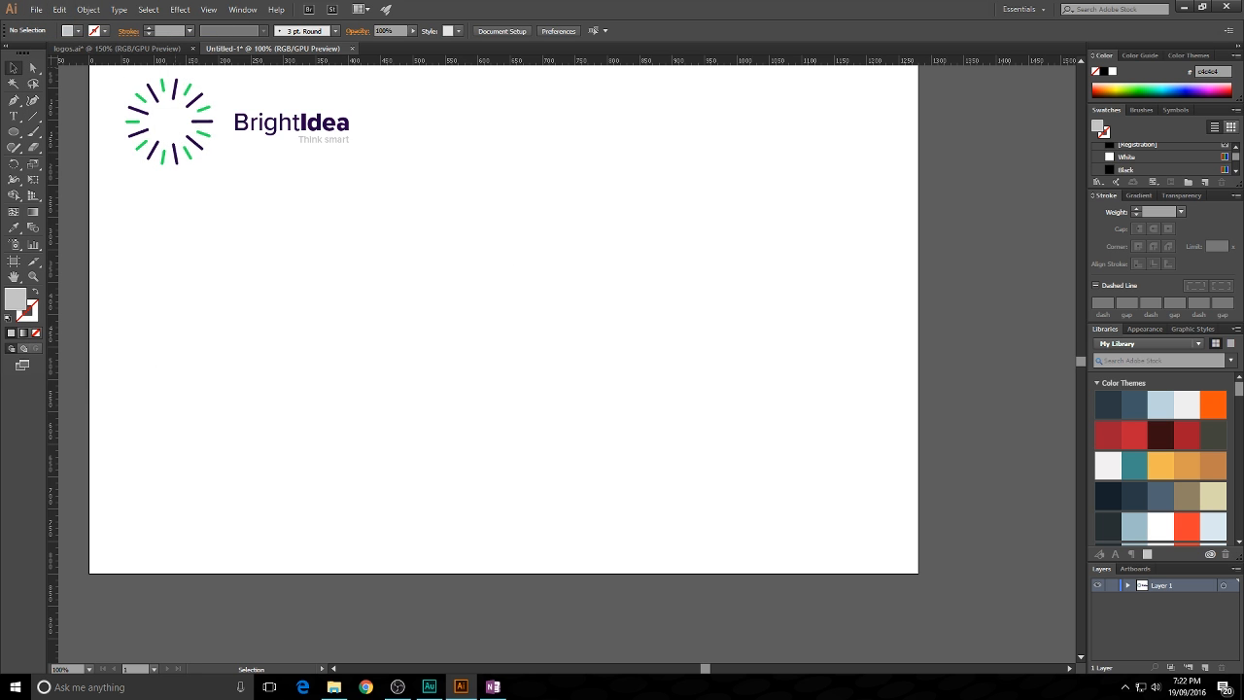
key("ctrl+alt+n")
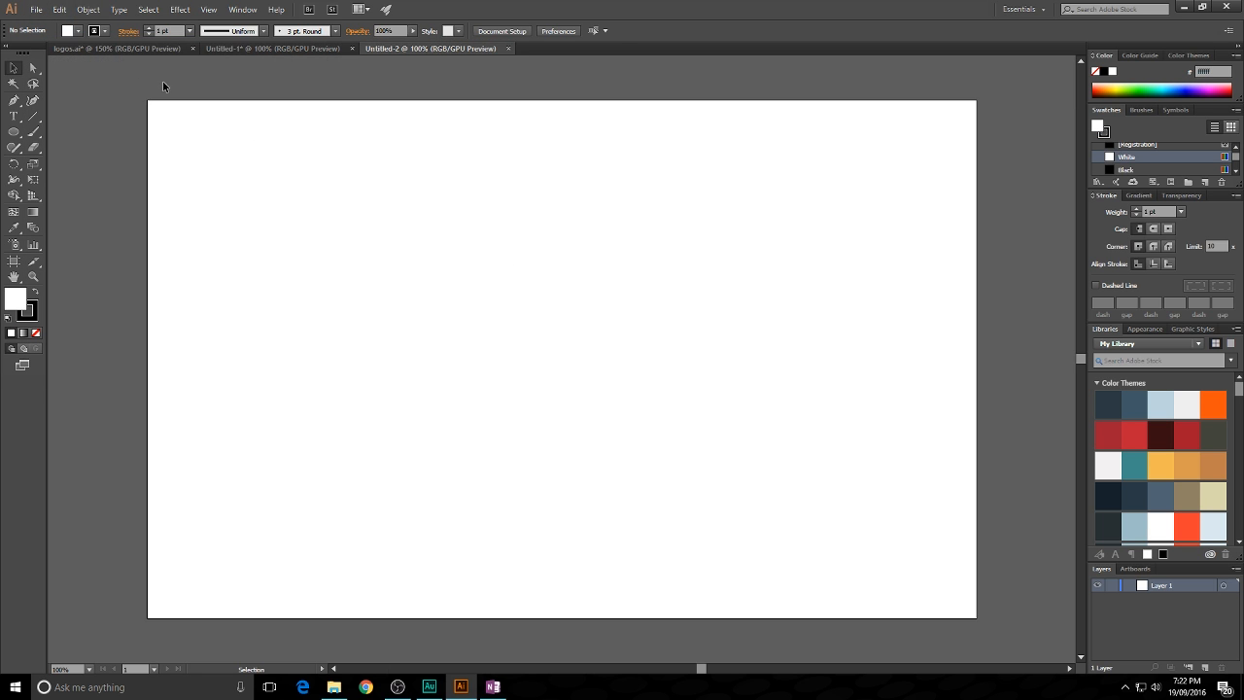
- Examine the Creative Service logo in logos.ai as a reference and return to the blank document
left_click(147, 49)
left_click_drag(387, 251, 789, 540)
left_click(775, 575)
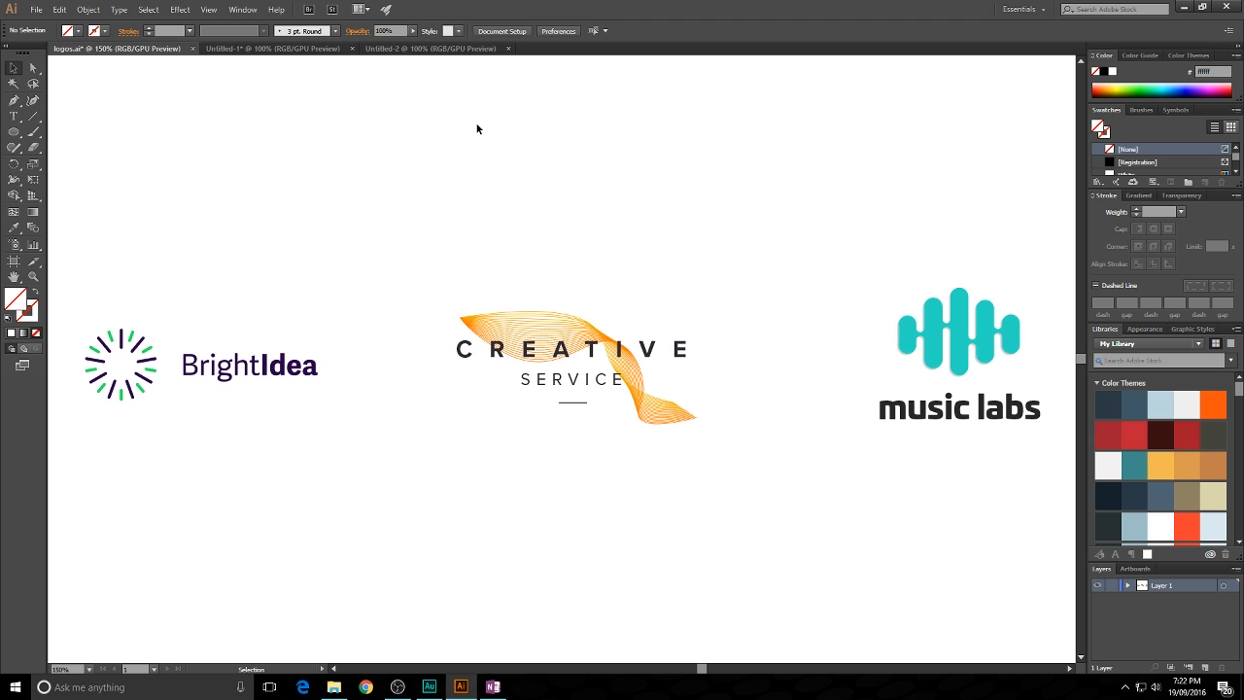
left_click(459, 48)
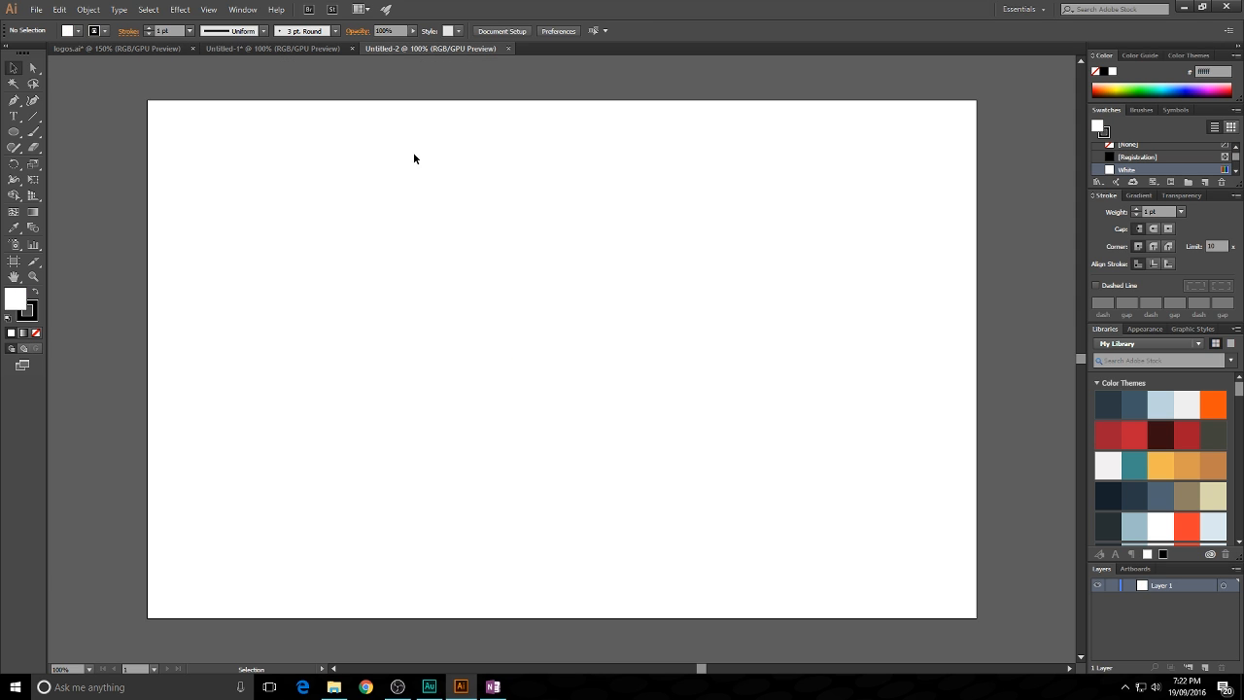
- Draw an open wavy five-point line with the Curvature tool in the artboard's upper middle, bending downward at its right end
left_click(33, 101)
left_click(393, 265)
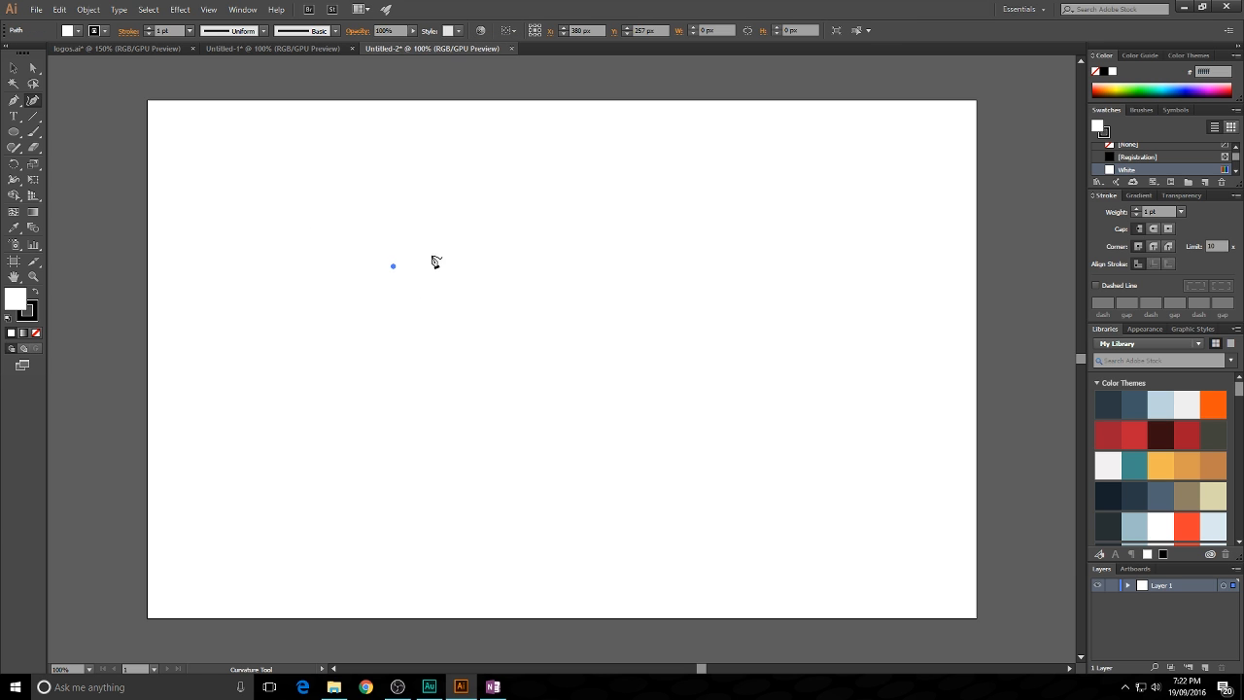
left_click(510, 238)
left_click(550, 269)
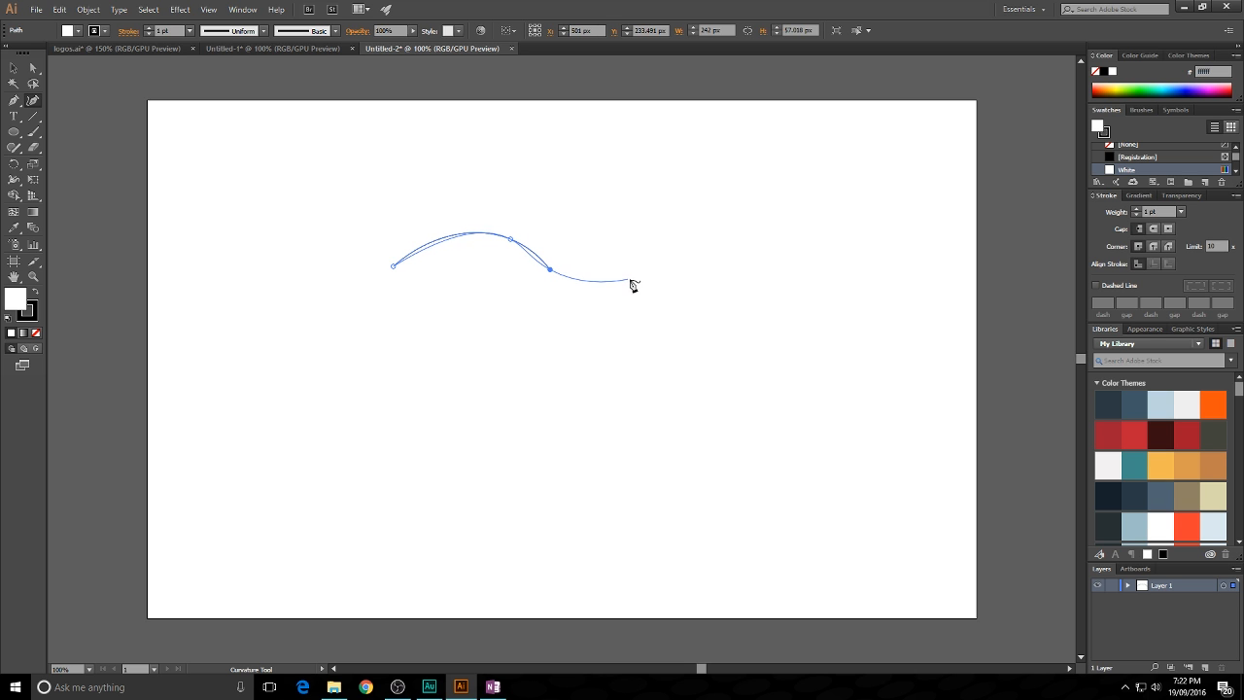
left_click(634, 280)
left_click(643, 362)
left_click(14, 67)
left_click(650, 237)
- Draw a second five-point wavy line about 387 px wide and 195 px tall that crosses the first, using the Curvature tool
left_click(33, 100)
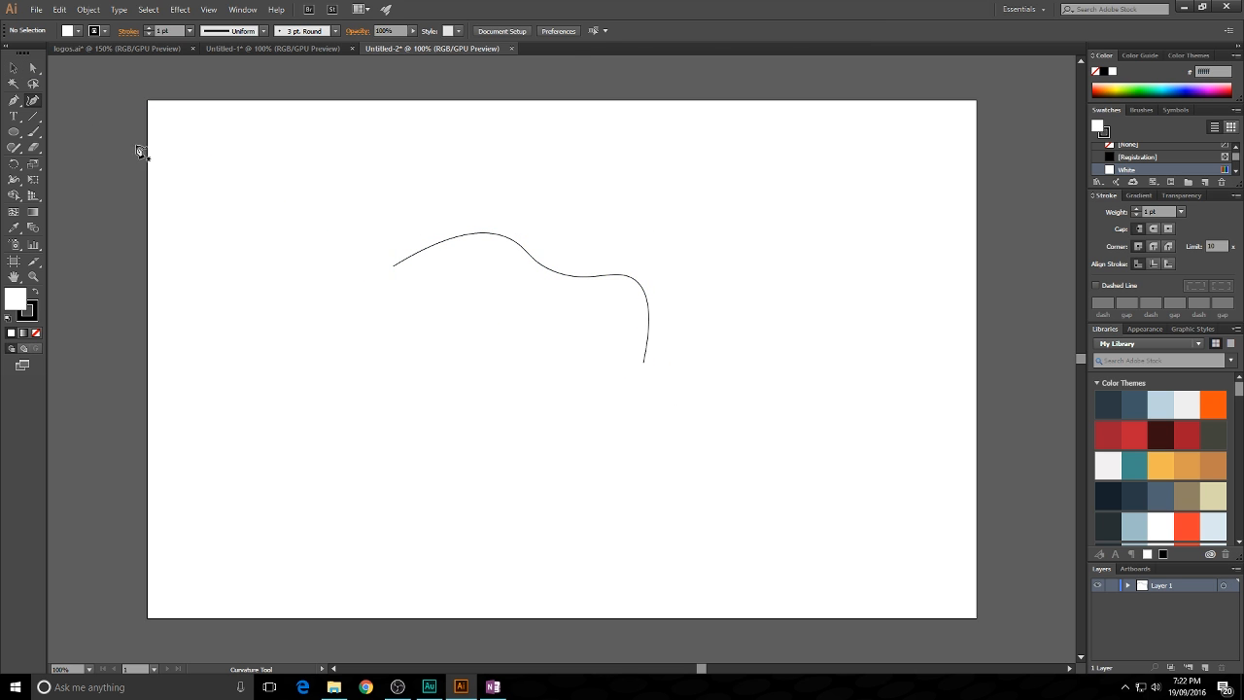
left_click(394, 256)
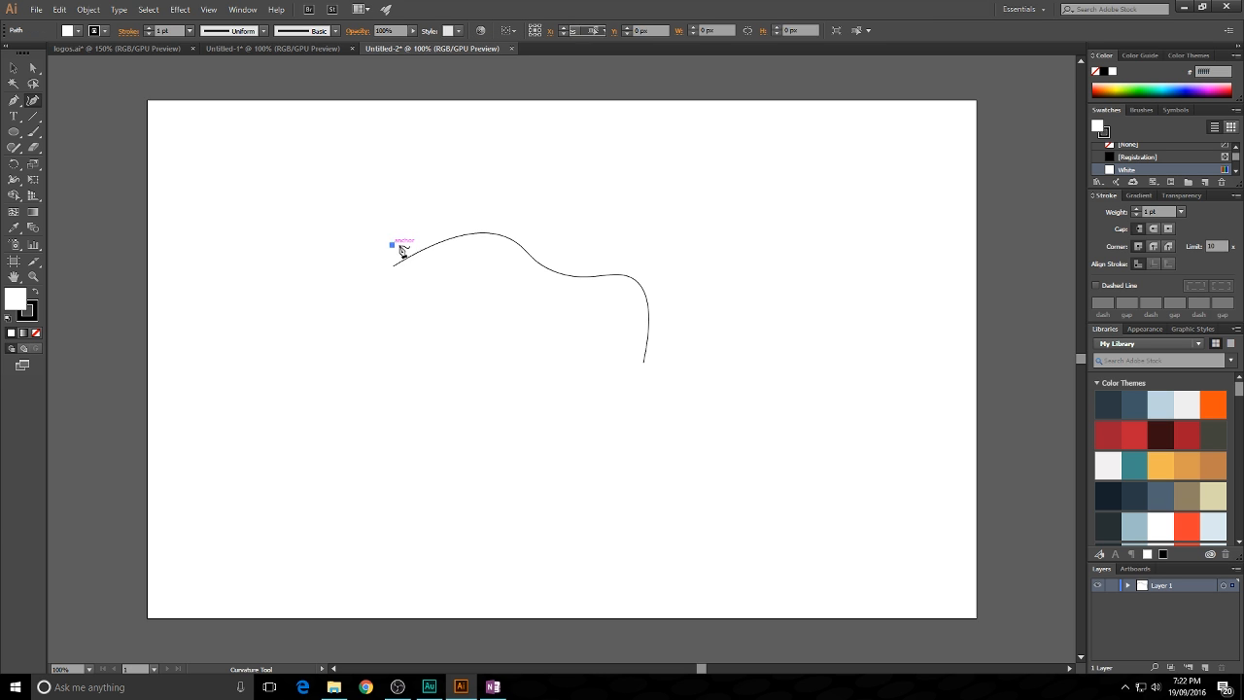
left_click(464, 275)
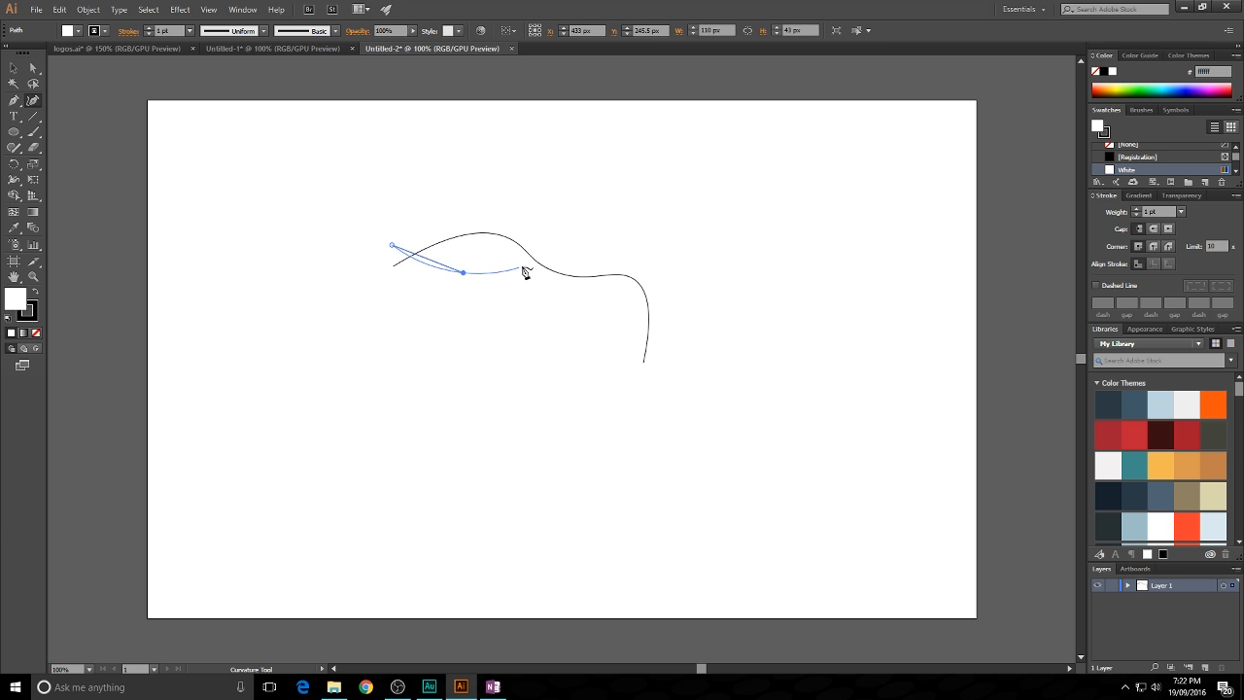
left_click(552, 252)
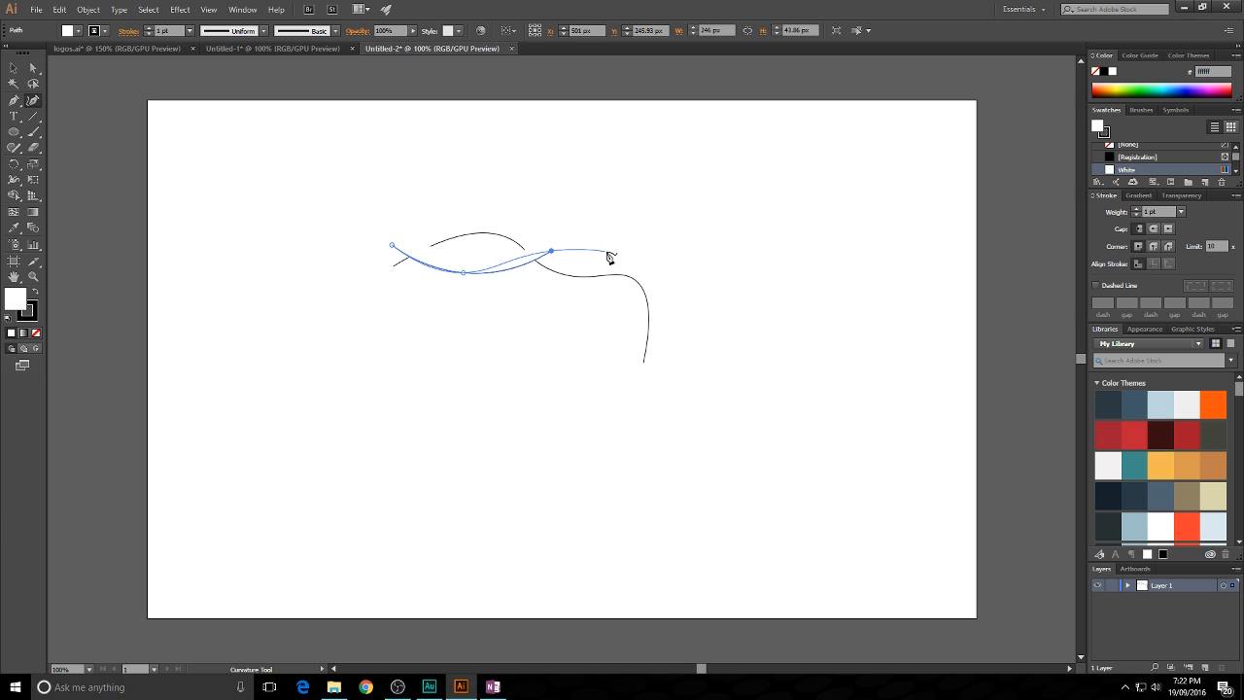
left_click(620, 244)
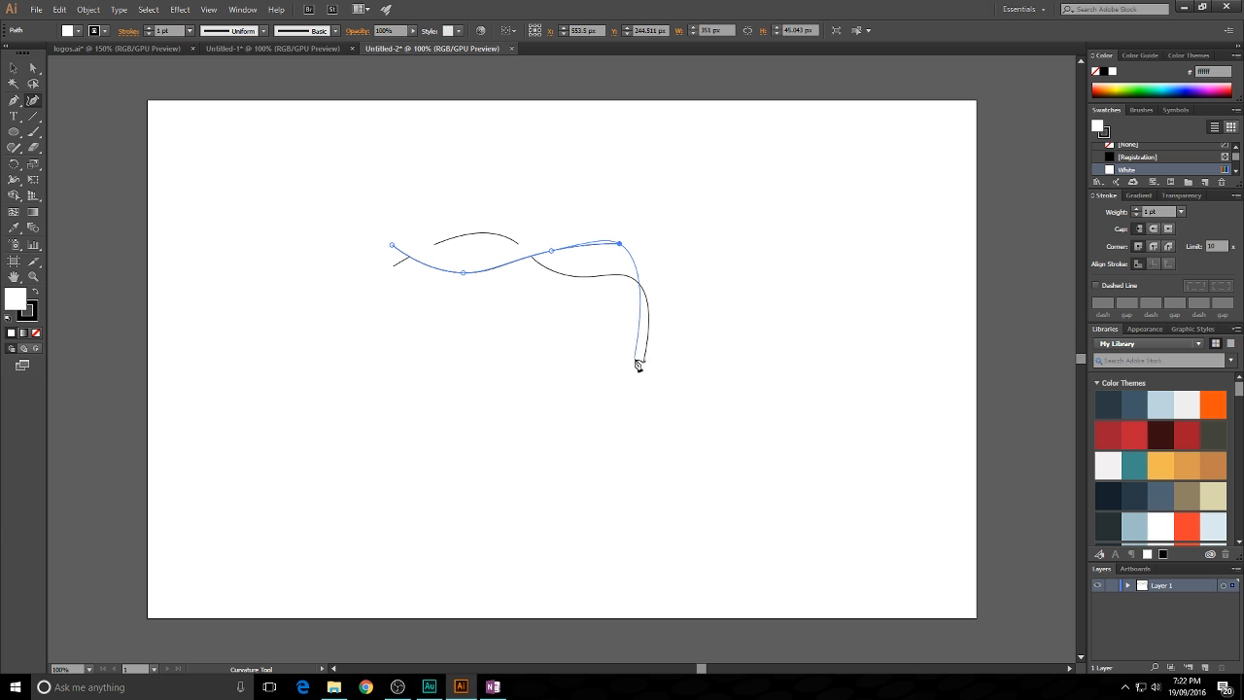
left_click(639, 367)
left_click(14, 68)
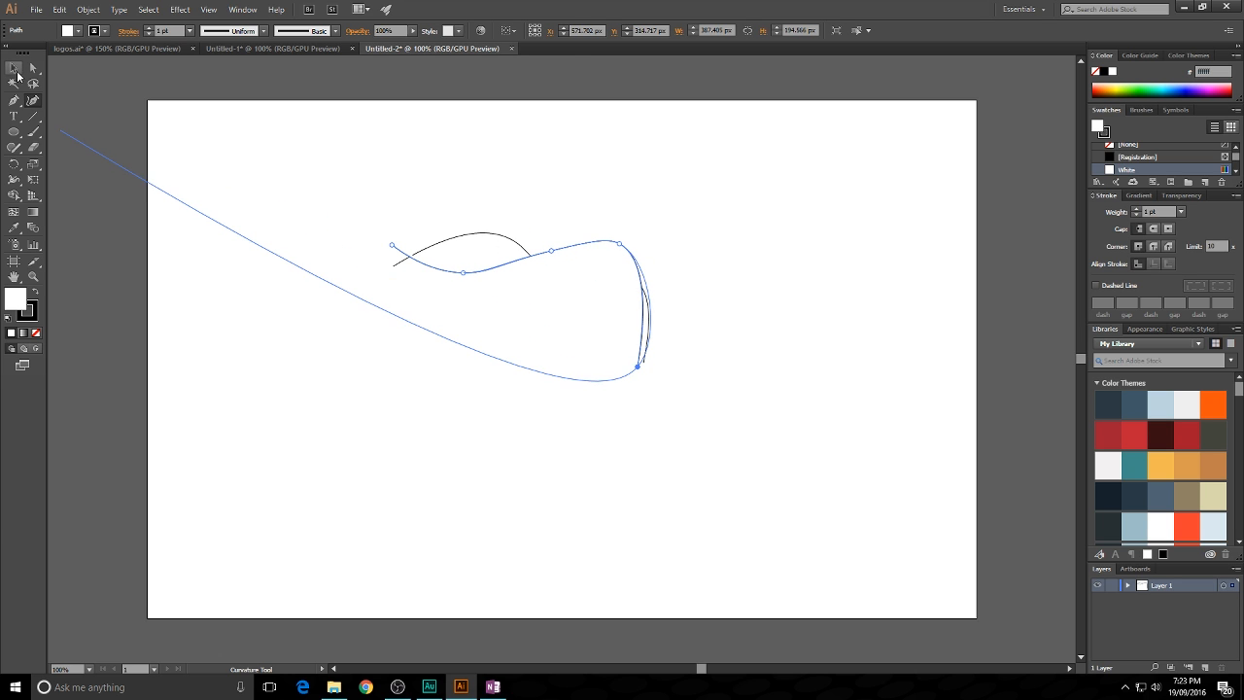
left_click(403, 159)
- Set the fill of both wavy lines to None and select both lines again
left_click_drag(480, 217, 360, 324)
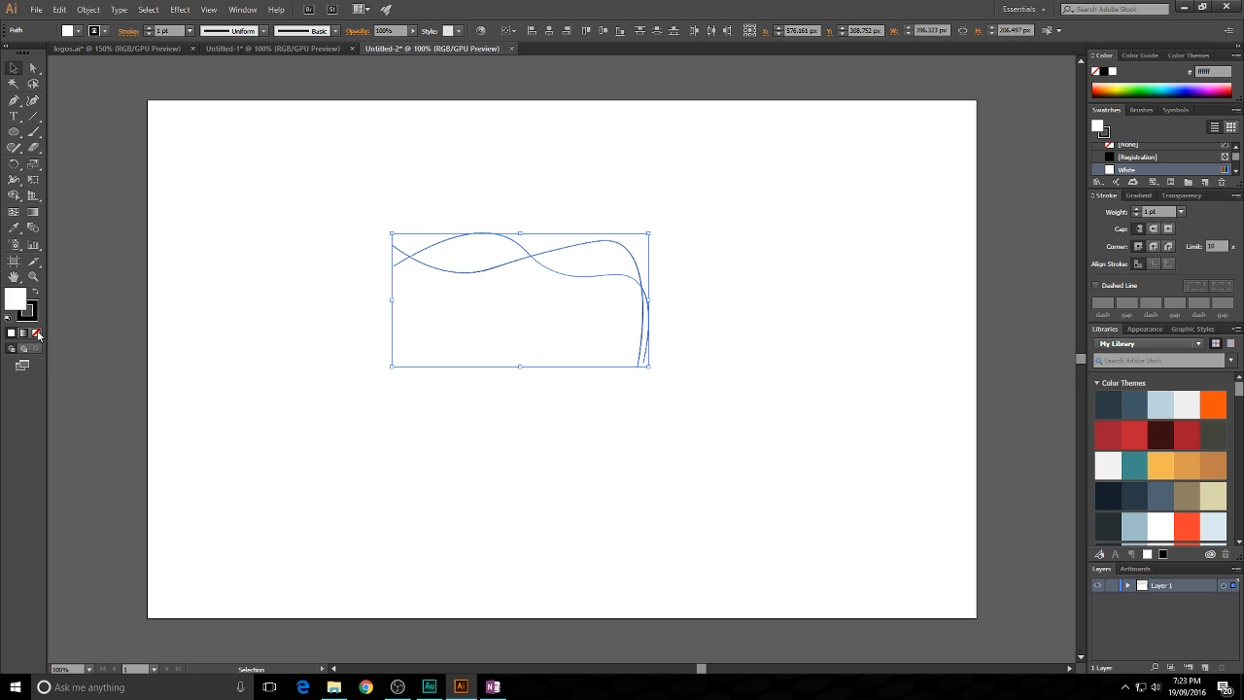
left_click(37, 333)
left_click(405, 213)
left_click_drag(441, 206, 647, 355)
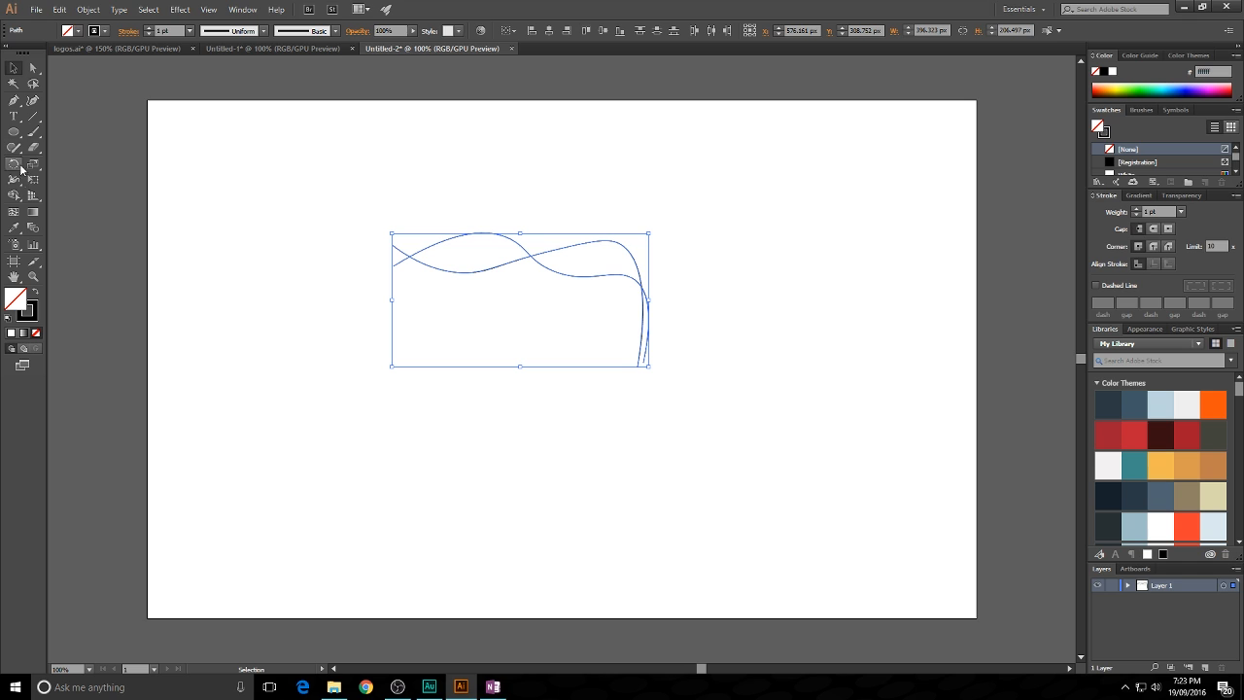
- Blend the two wavy lines with the Blend tool, using Specified Steps spacing of 12 with the preview on
left_click(32, 229)
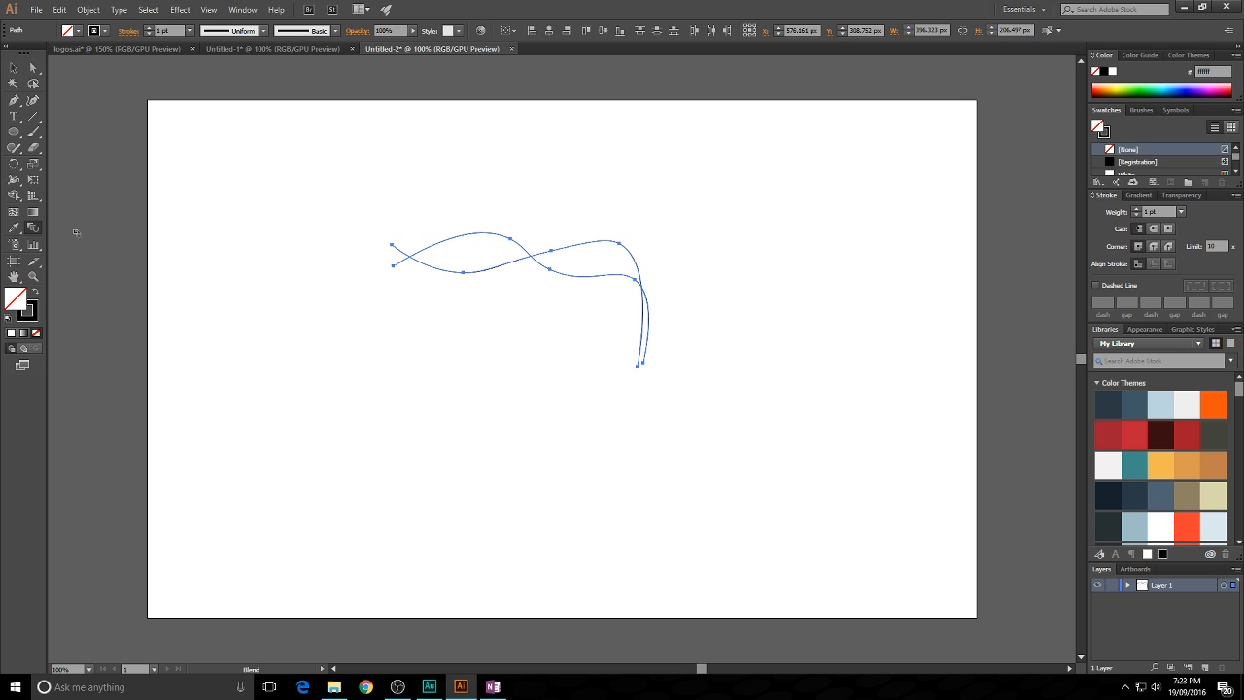
left_click(393, 266)
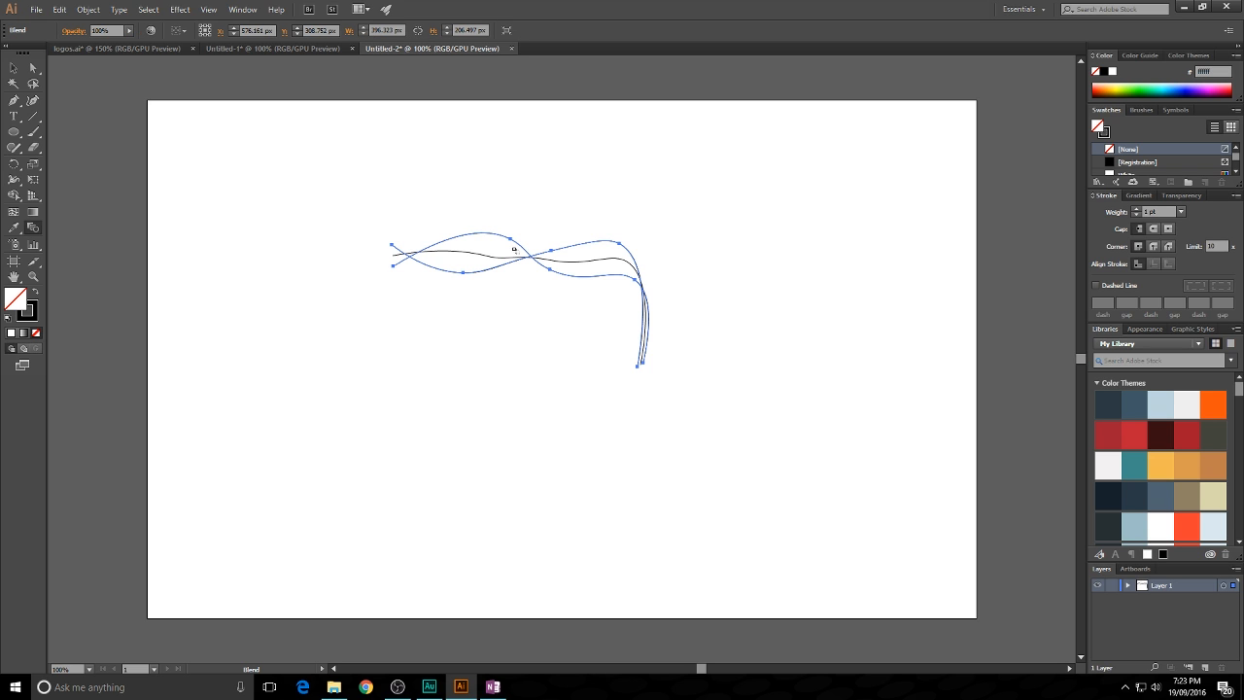
double_click(32, 230)
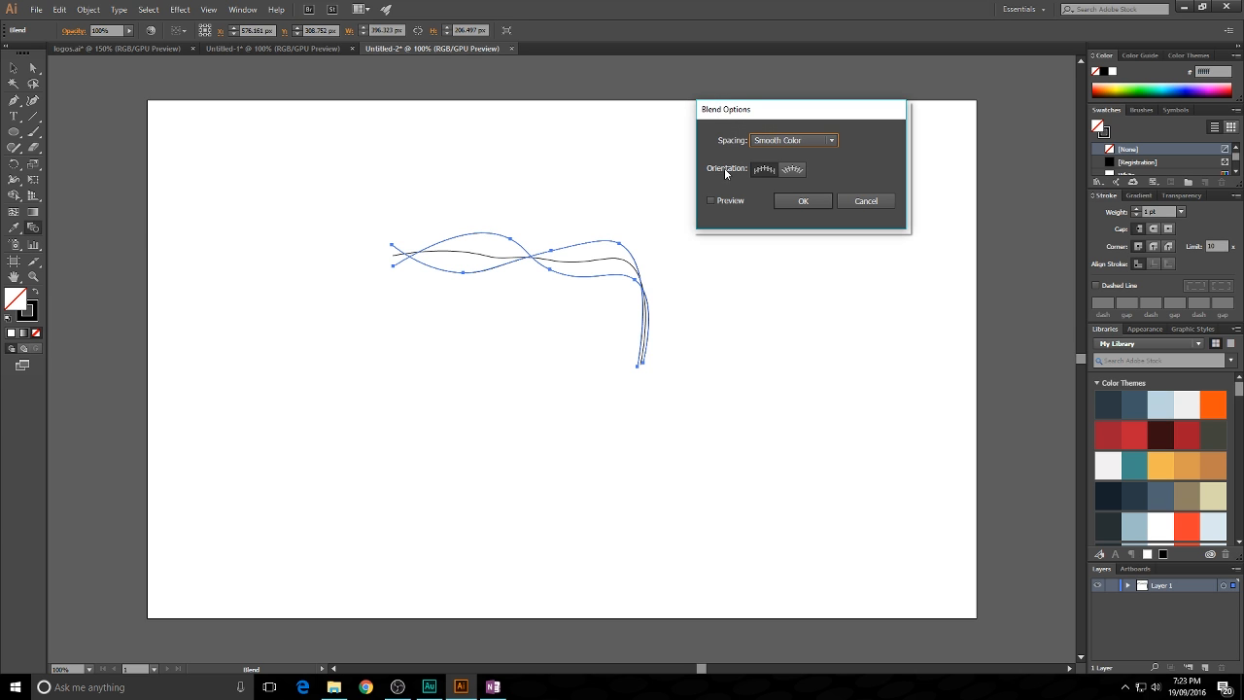
left_click(803, 141)
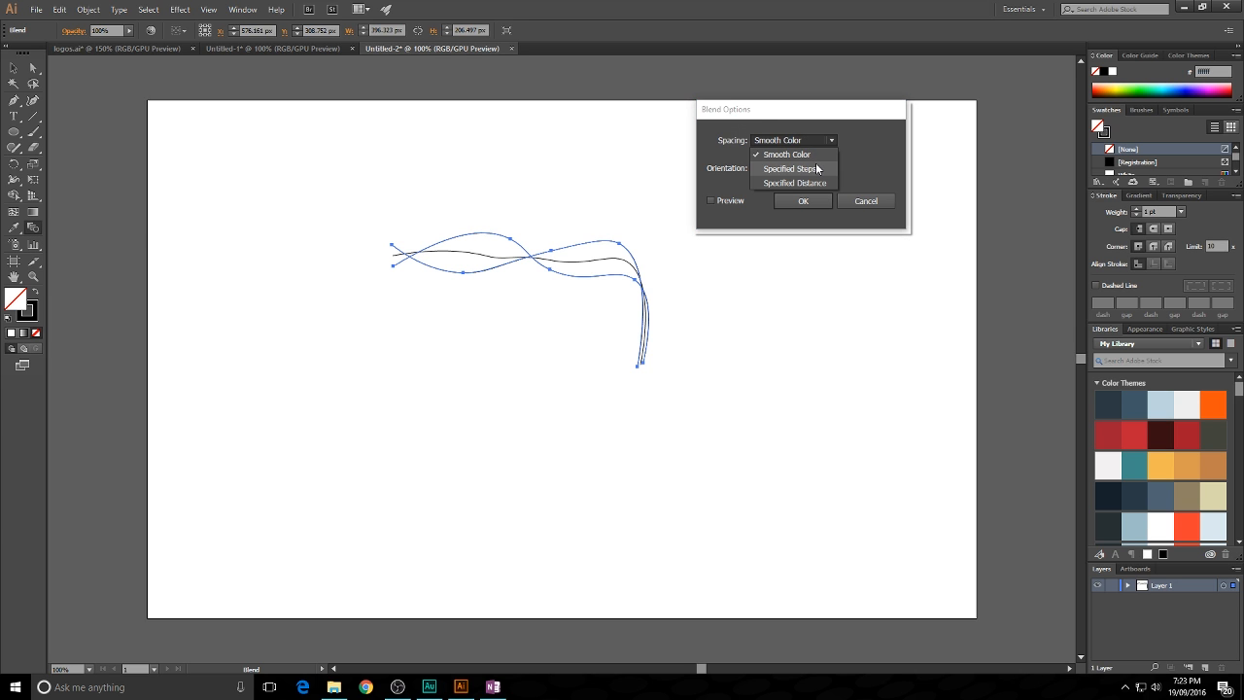
left_click(817, 169)
left_click(712, 201)
left_click(889, 137)
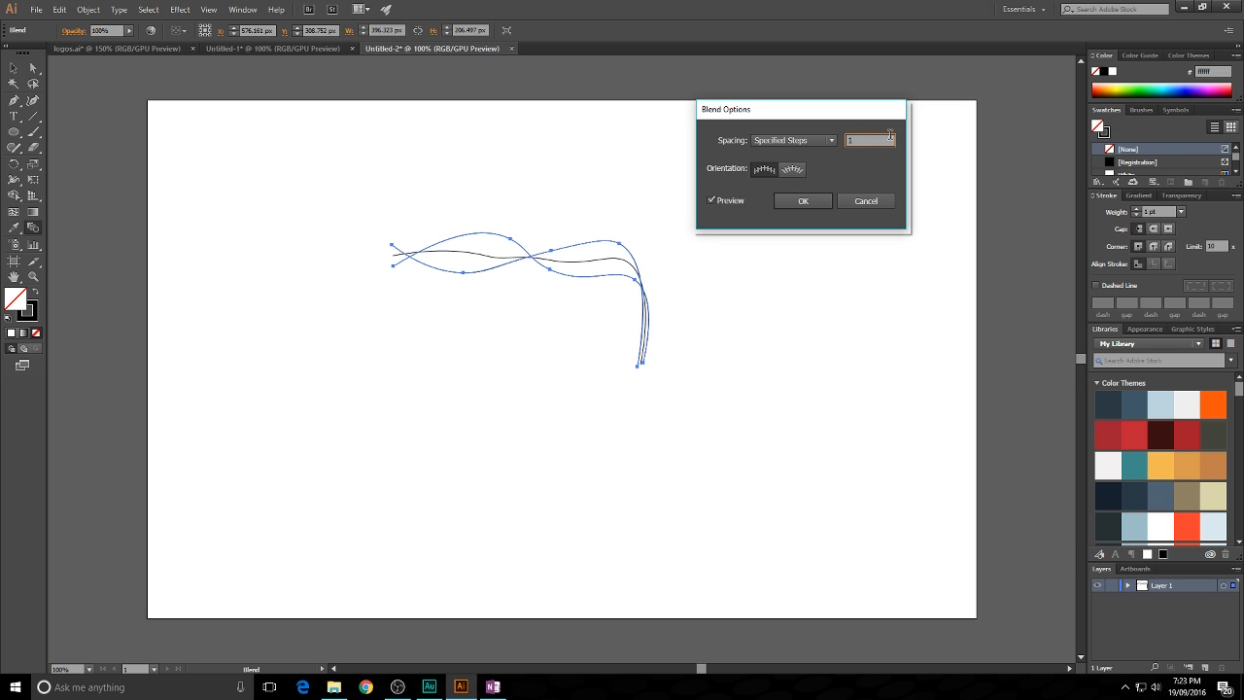
key("Up")
key("Up")
key("Up")
key("Up")
key("Up")
key("Up")
key("Up")
key("Up")
key("Up")
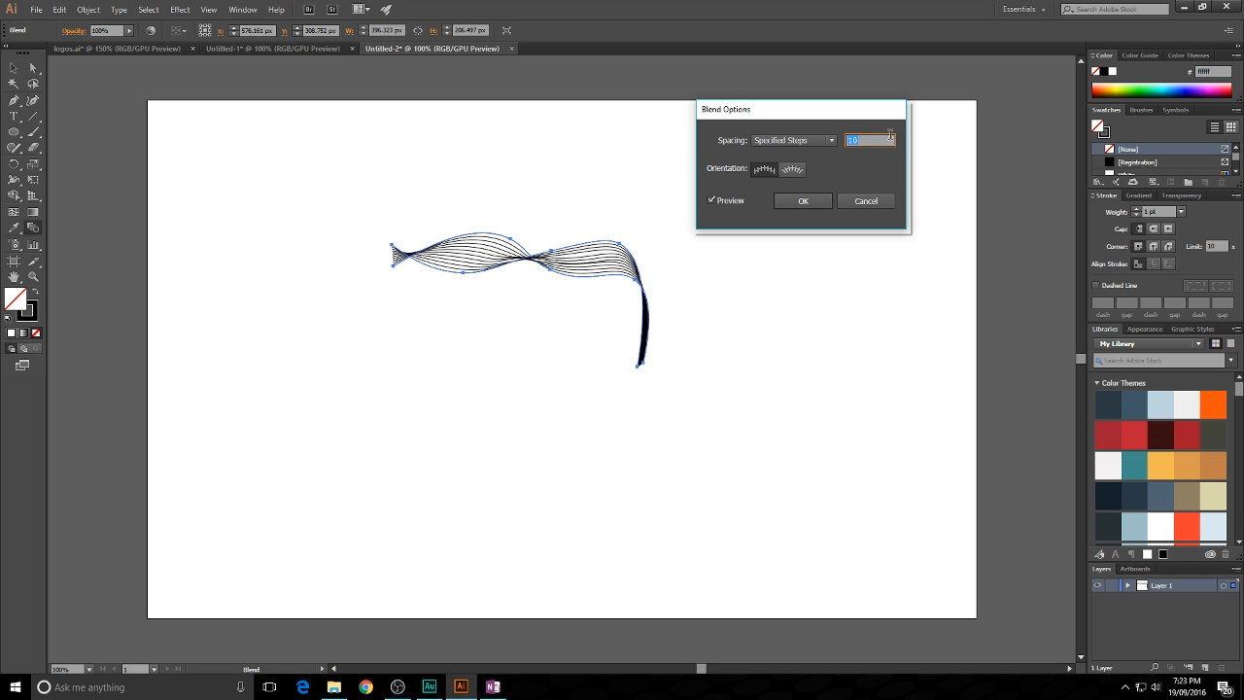
key("Up")
key("Up")
key("Up")
key("Down")
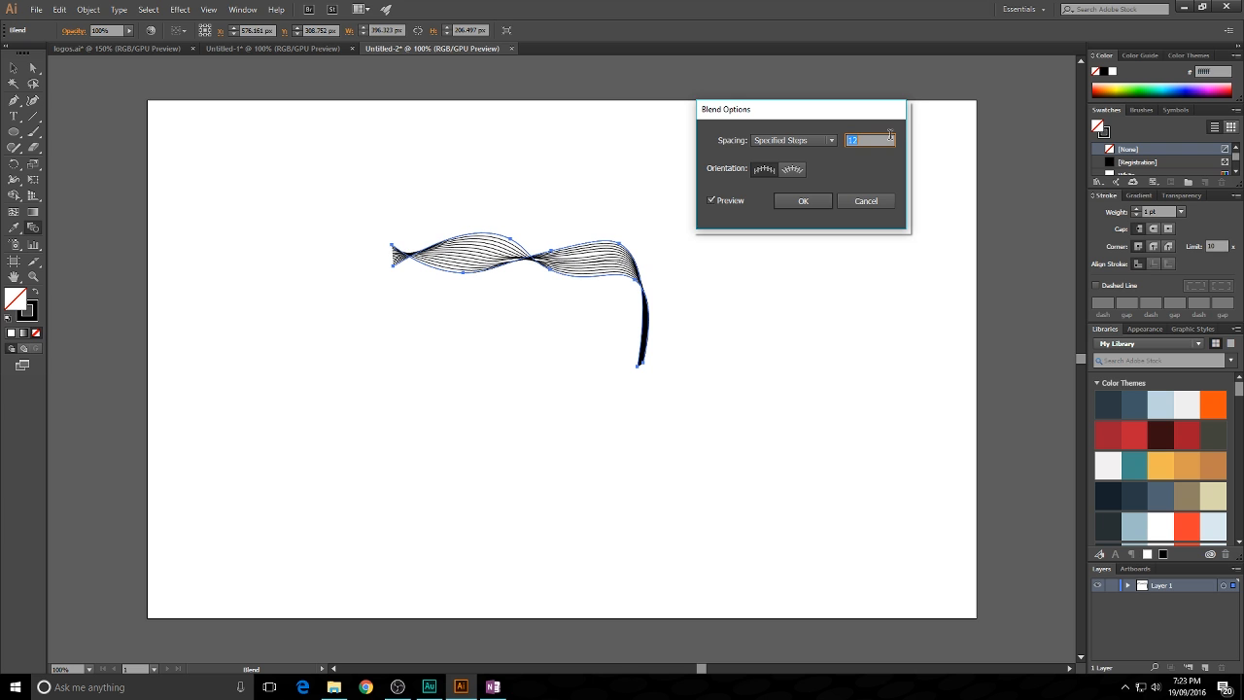
left_click(804, 202)
- Isolate the blend and move one outer line's left endpoint onto the other's so the ribbon starts in a single point
left_click(33, 68)
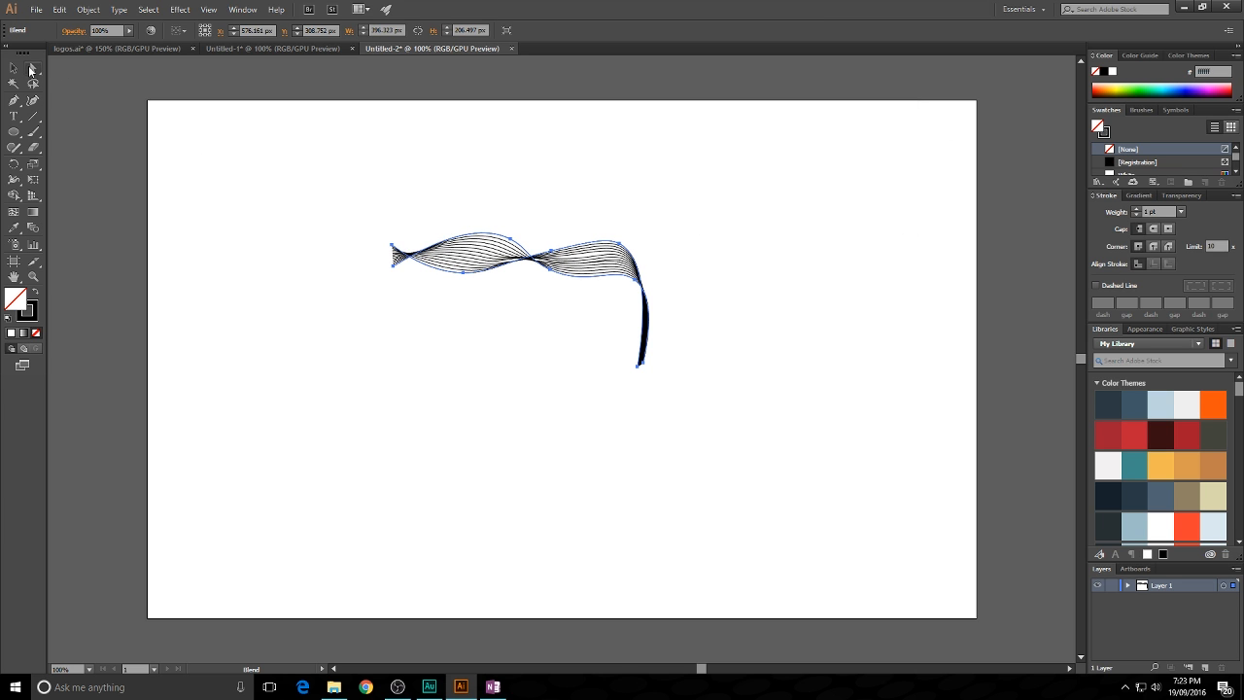
left_click(490, 149)
scroll(547, 320, "up", 1)
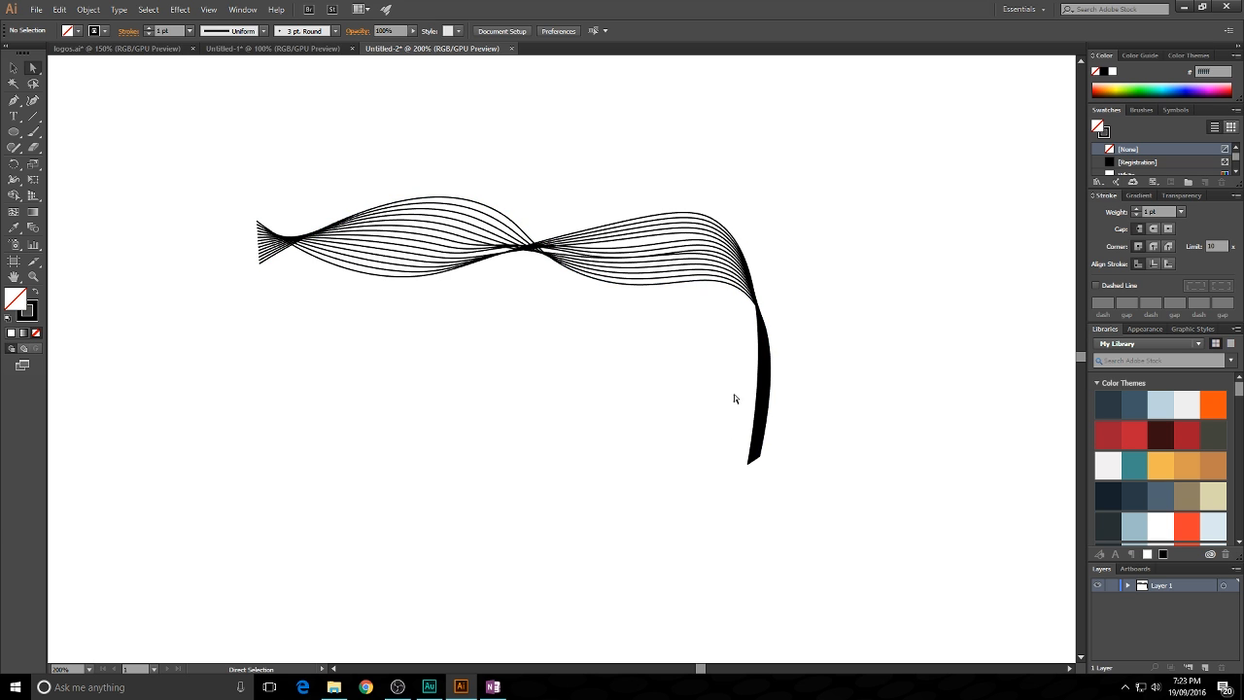
scroll(738, 388, "down", 2)
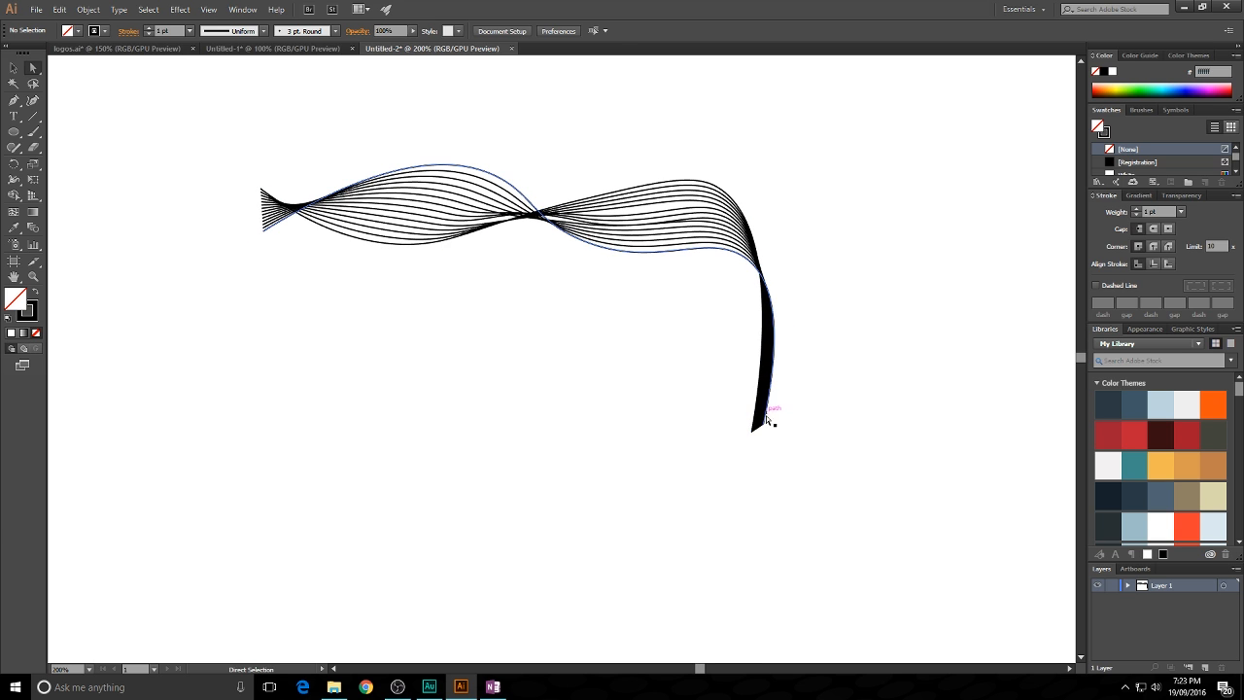
scroll(808, 353, "right", 1)
left_click(23, 70)
double_click(363, 196)
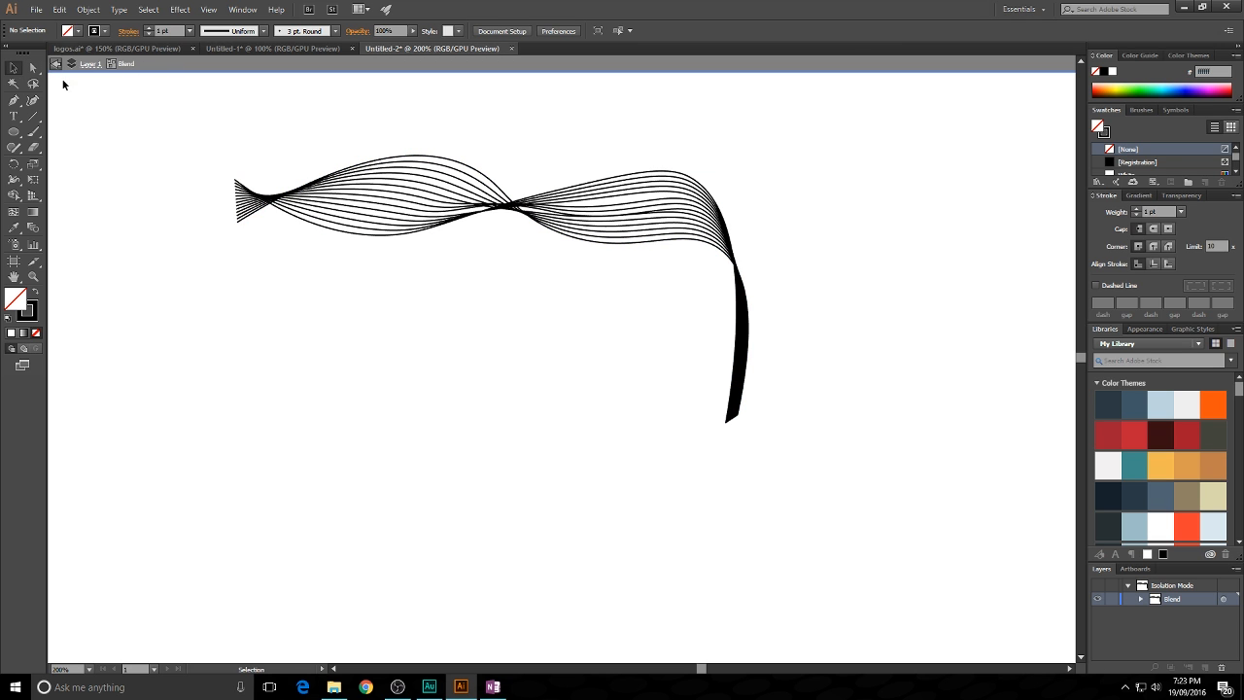
left_click(33, 67)
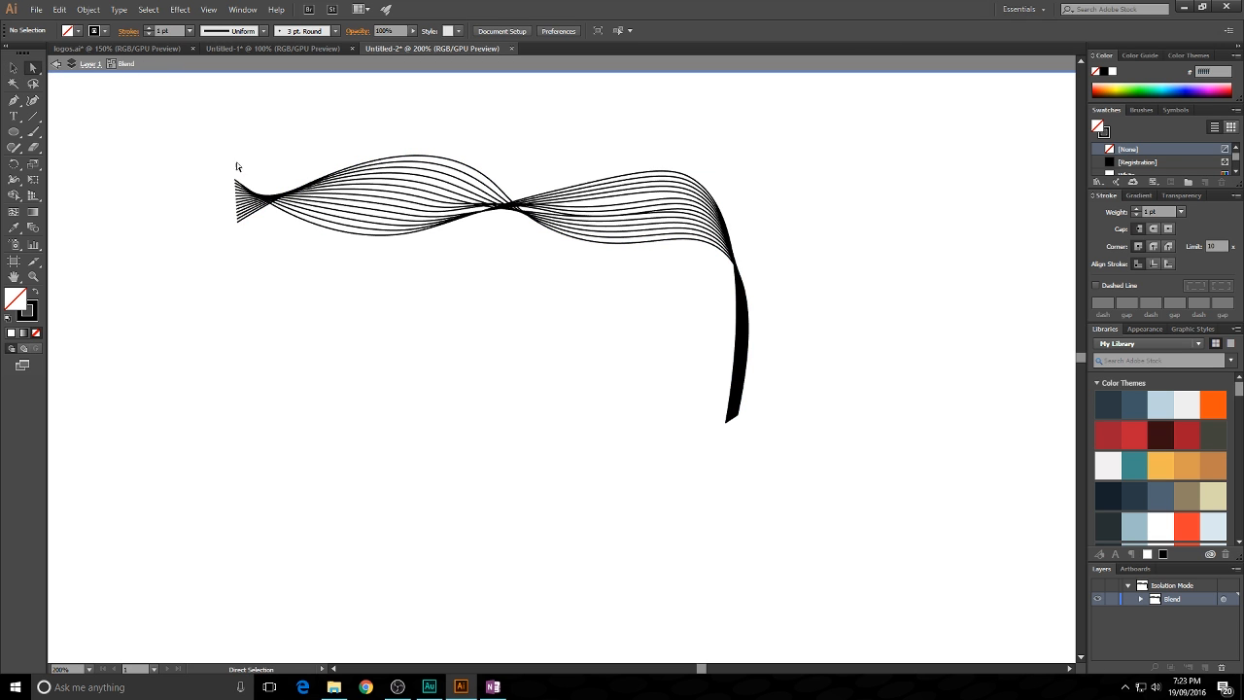
left_click(237, 224)
left_click_drag(238, 226, 237, 183)
left_click(295, 264)
left_click_drag(409, 303, 335, 302)
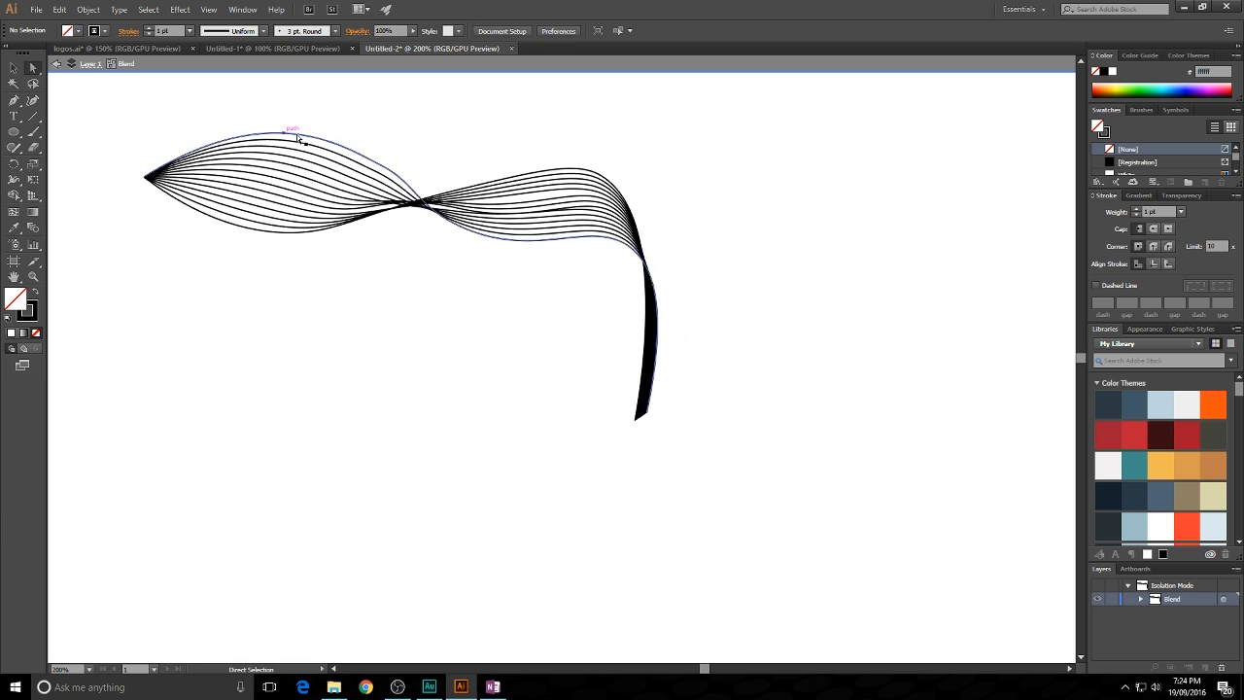
- Reshape the upper outer line's middle anchors and handles to make the ribbon's left lobe fuller and smooth the first crossing
left_click(438, 225)
left_click_drag(378, 167, 380, 156)
left_click_drag(463, 233, 417, 239)
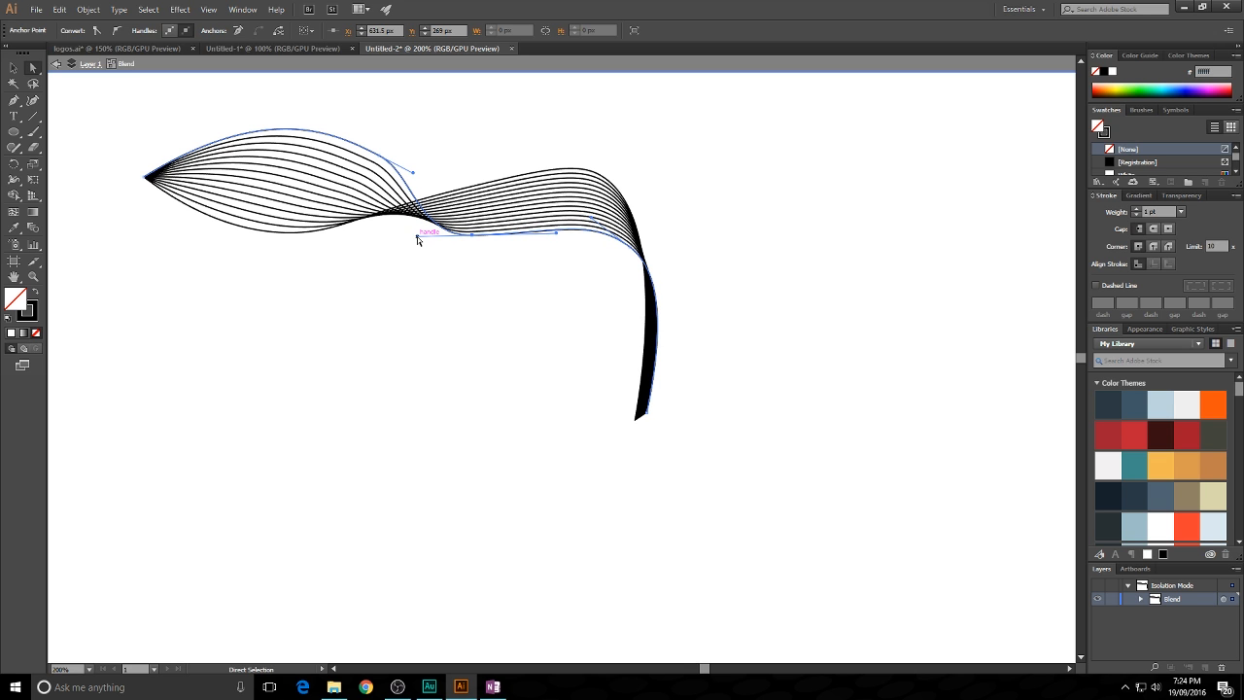
left_click(473, 238)
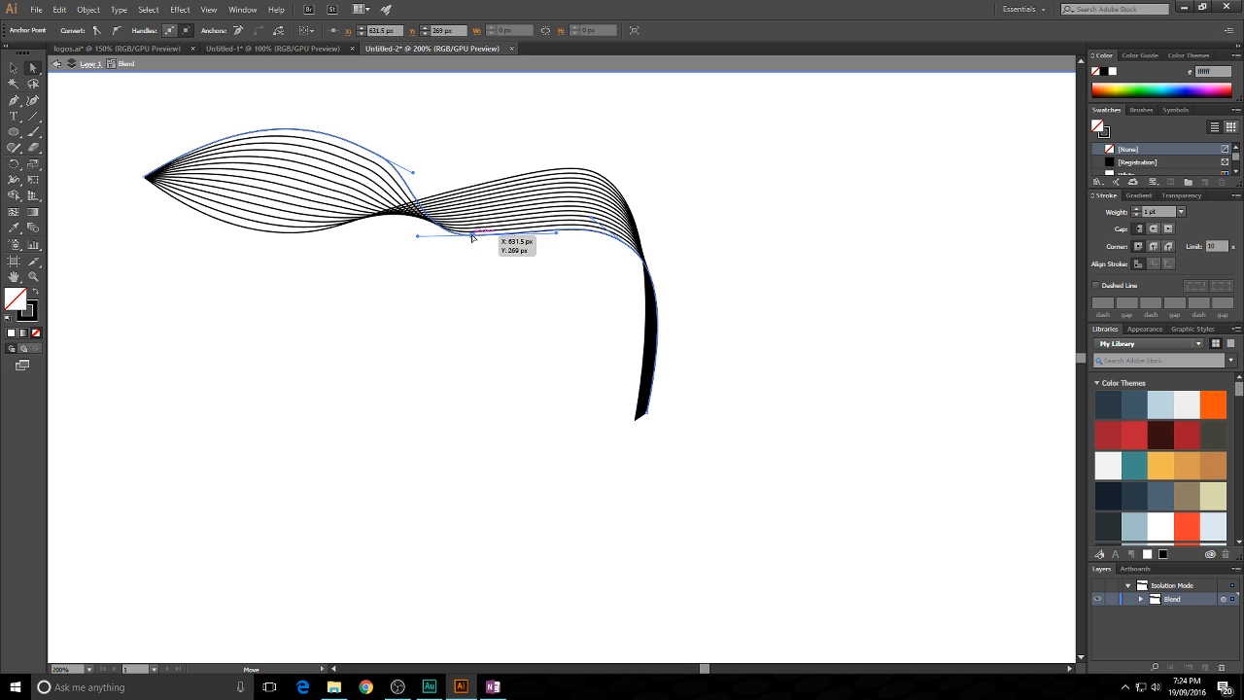
mouse_move(377, 156)
left_mouse_down()
mouse_move(368, 144)
mouse_move(399, 160)
left_mouse_up()
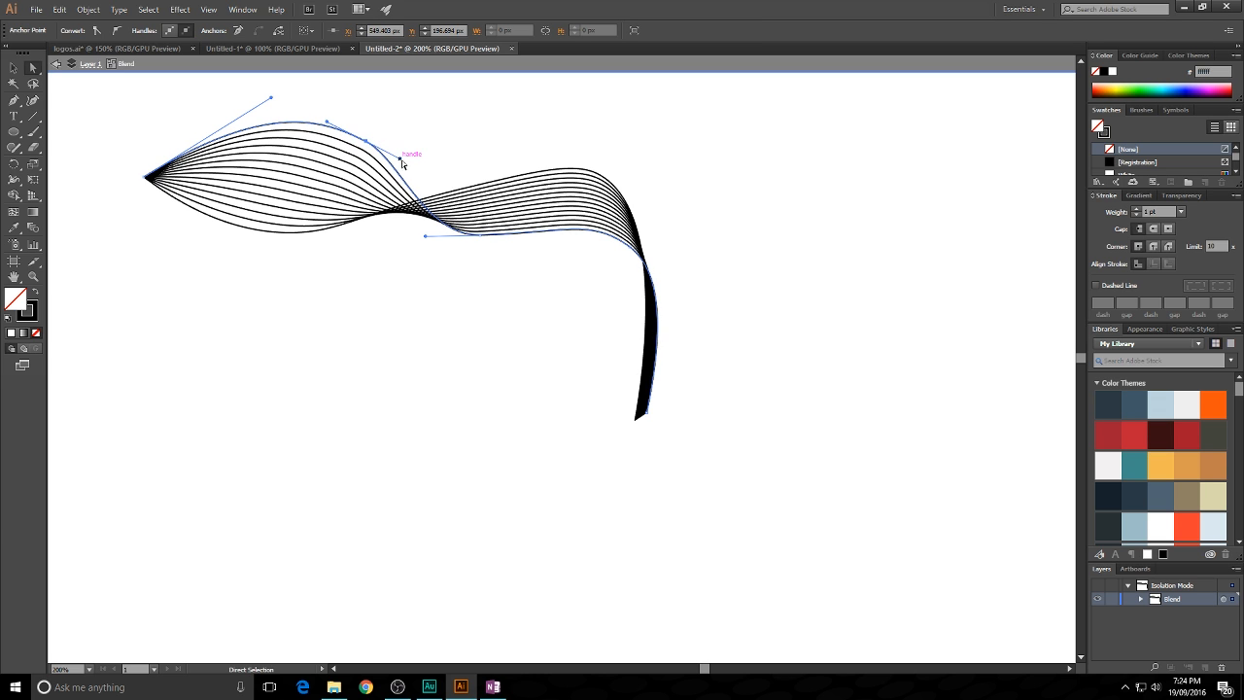
left_click(417, 156)
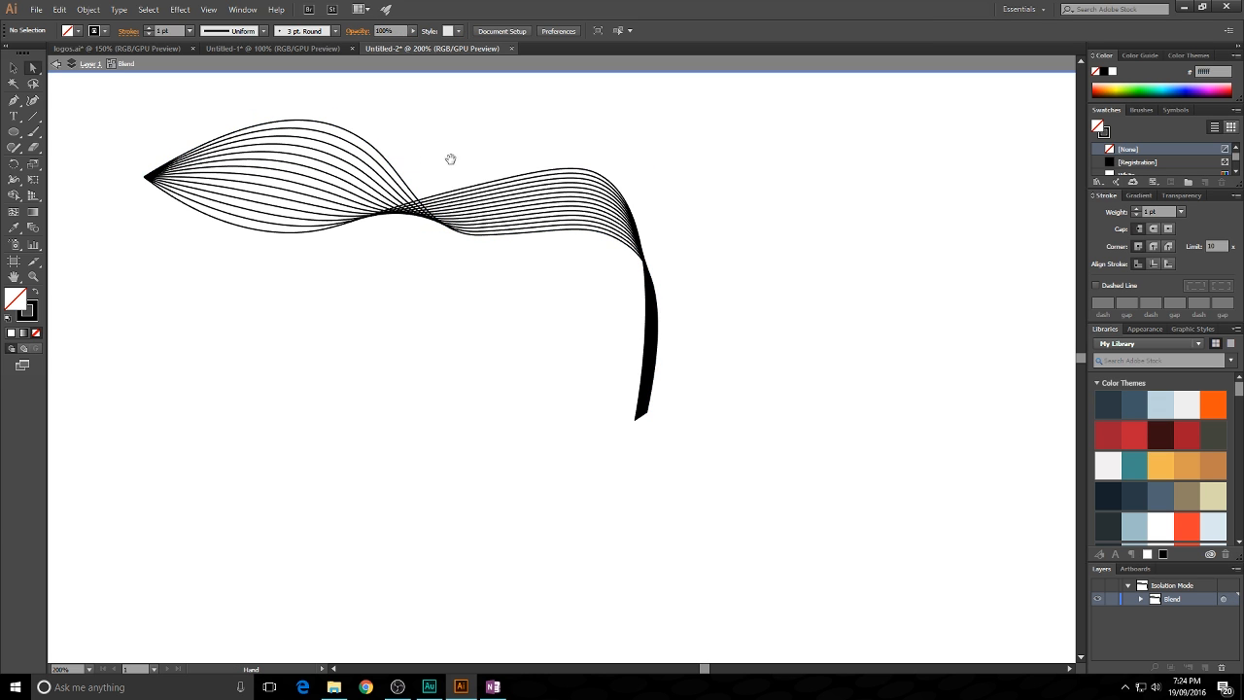
- Fan out the ribbon's lower tail by moving one outer line's end anchor to X 807 px, Y 390 px and adjusting its handle
left_click_drag(450, 158, 440, 146)
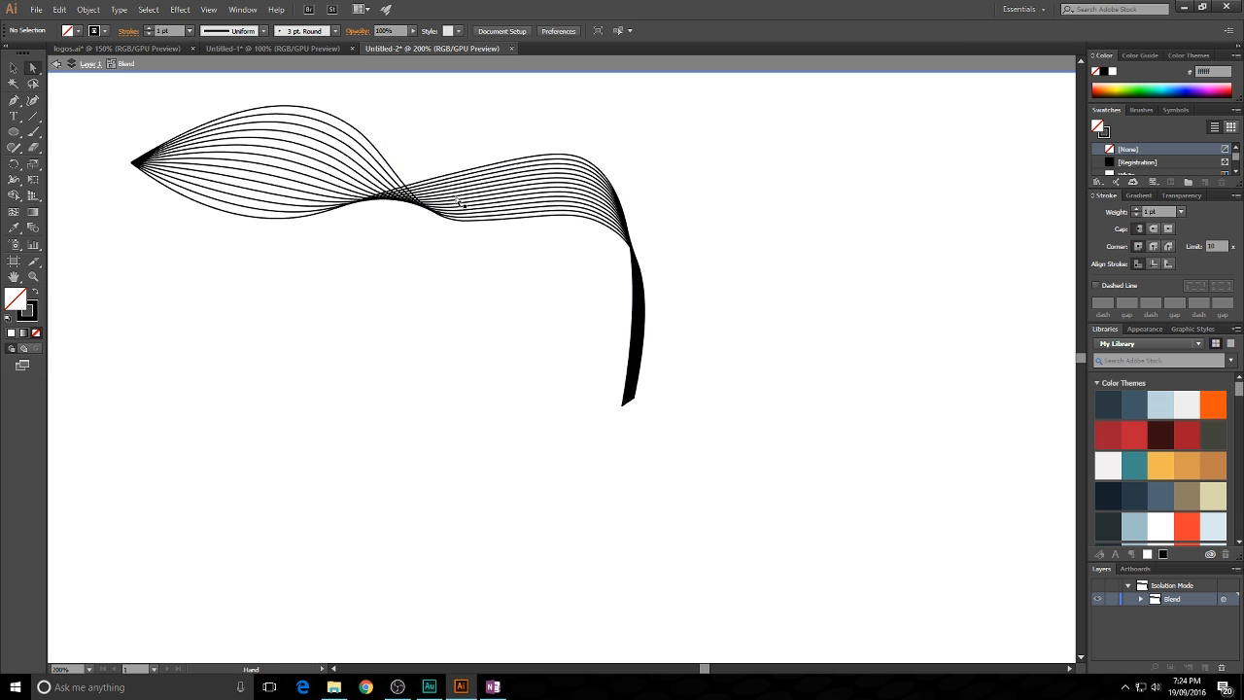
left_click(638, 257)
mouse_move(637, 399)
left_mouse_down()
mouse_move(658, 392)
mouse_move(591, 410)
mouse_move(647, 398)
mouse_move(622, 411)
left_mouse_up()
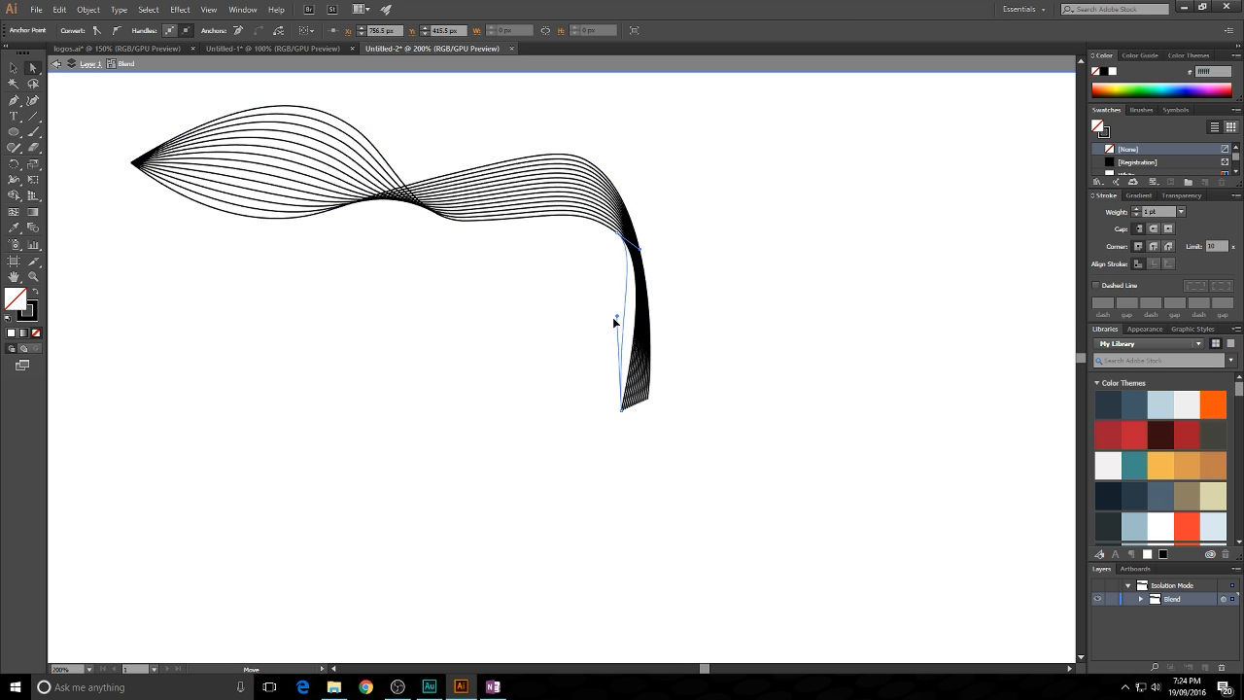
left_click(622, 409)
left_click_drag(623, 409, 690, 378)
left_click(689, 378)
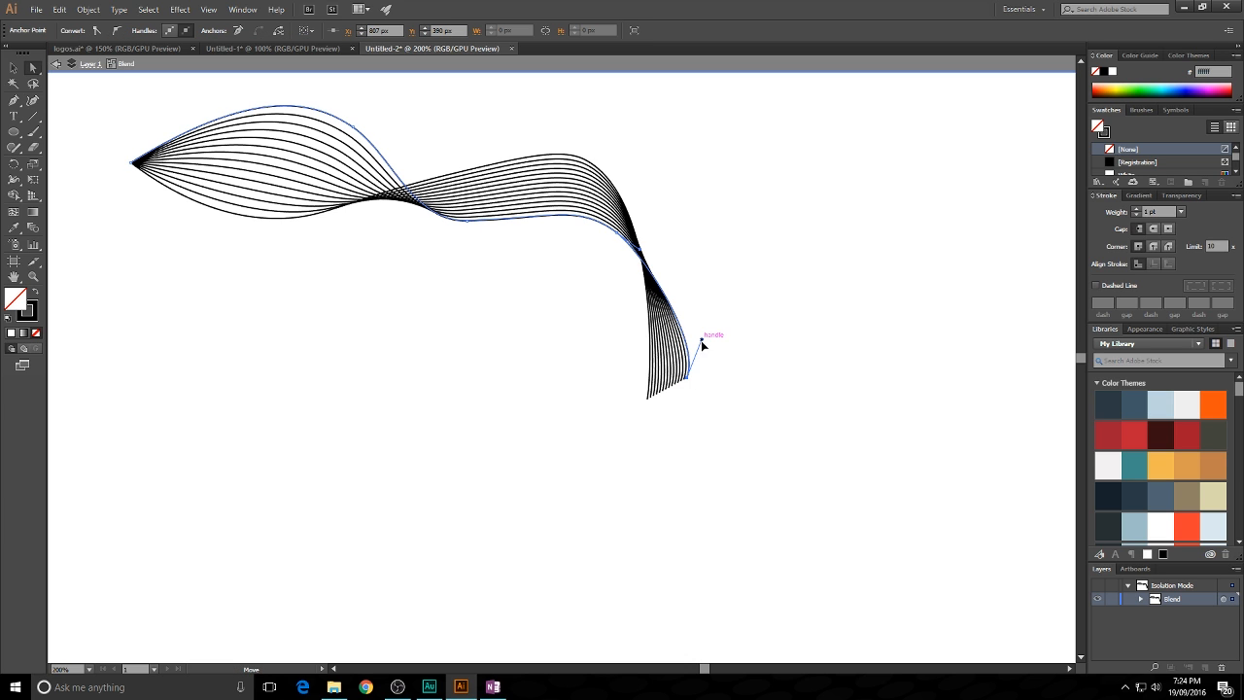
left_click(760, 320)
- Compare the ribbon with the Creative Service logo in logos.ai and return to the working document
left_click_drag(703, 230, 759, 258)
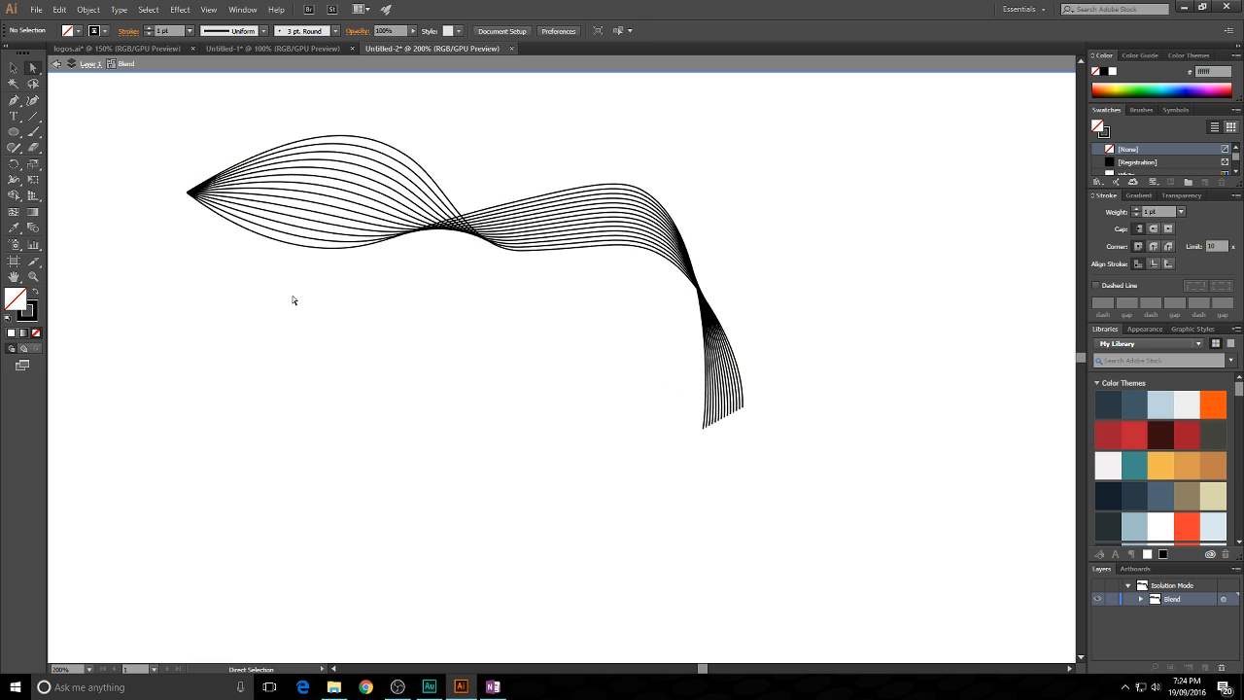
left_click(13, 67)
left_click(274, 48)
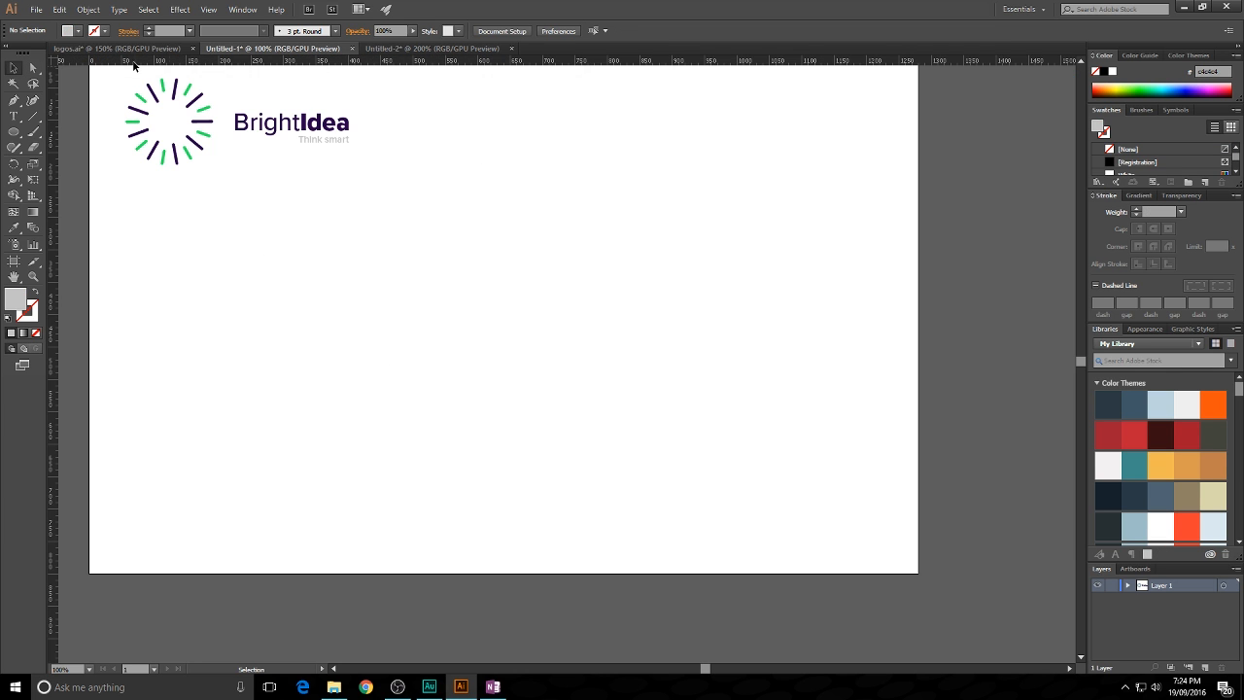
left_click(129, 50)
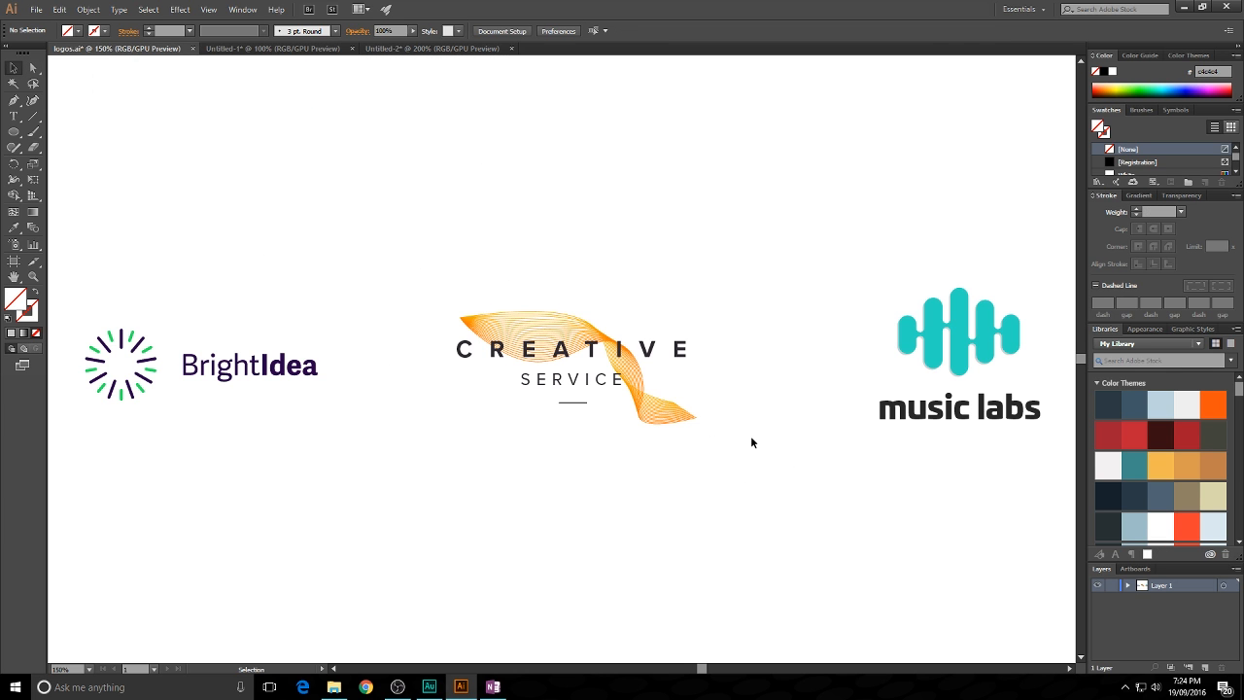
left_click(433, 48)
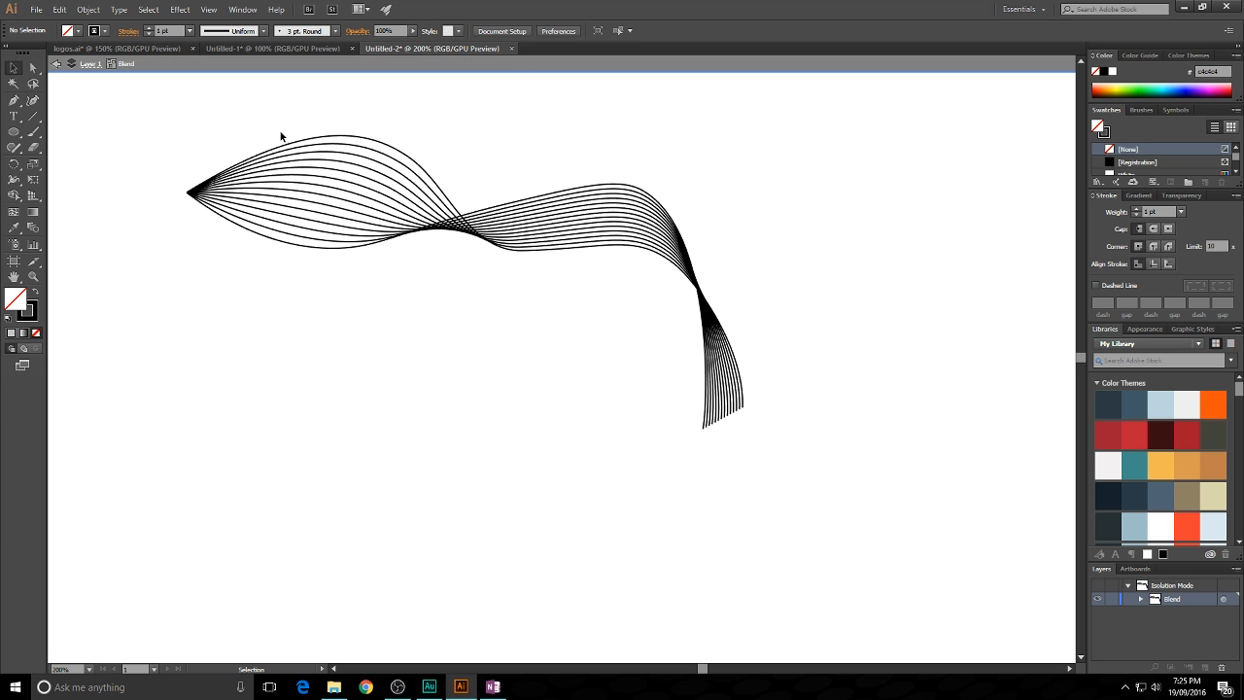
- Set the stroke weight of both outer lines of the blend to 0.5 pt and exit isolation mode
left_click(431, 180)
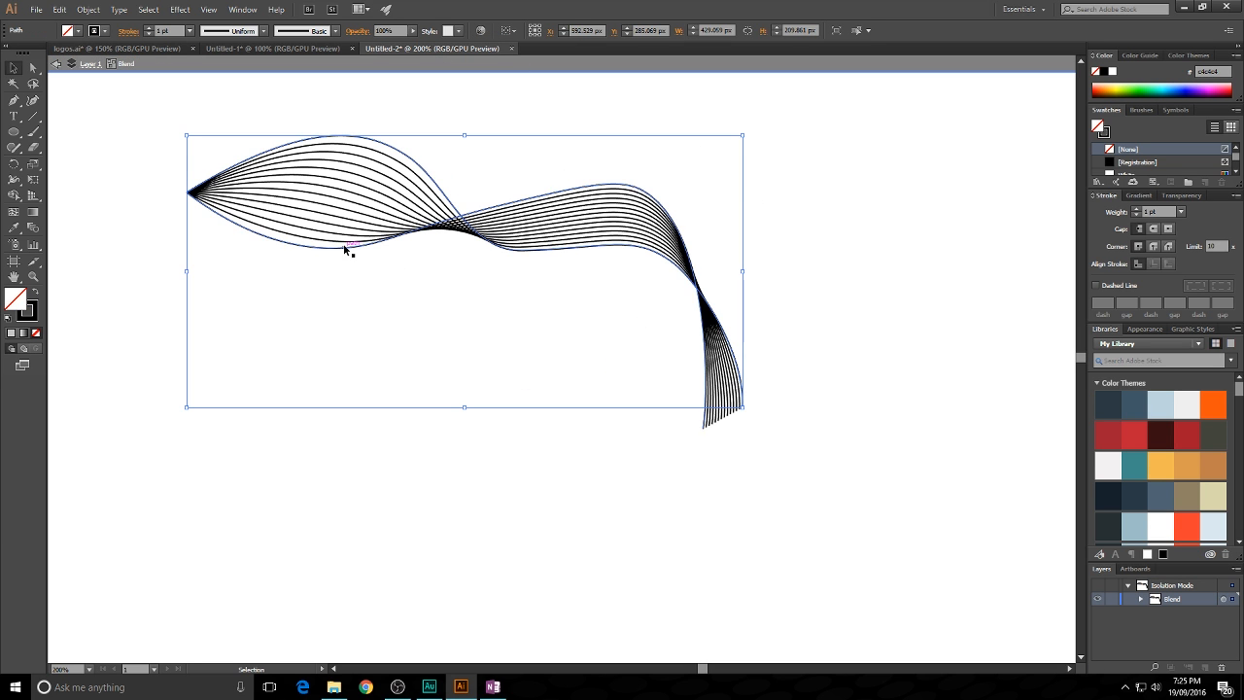
left_click(191, 31)
left_click(206, 61)
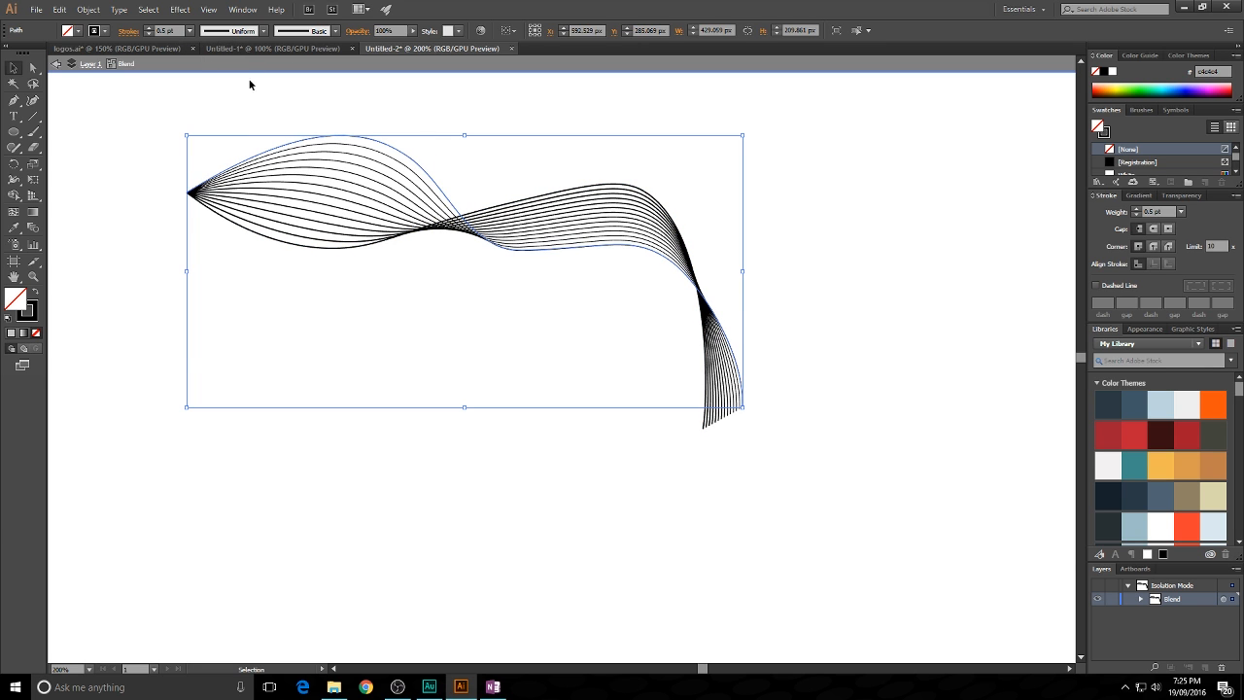
left_click(324, 126)
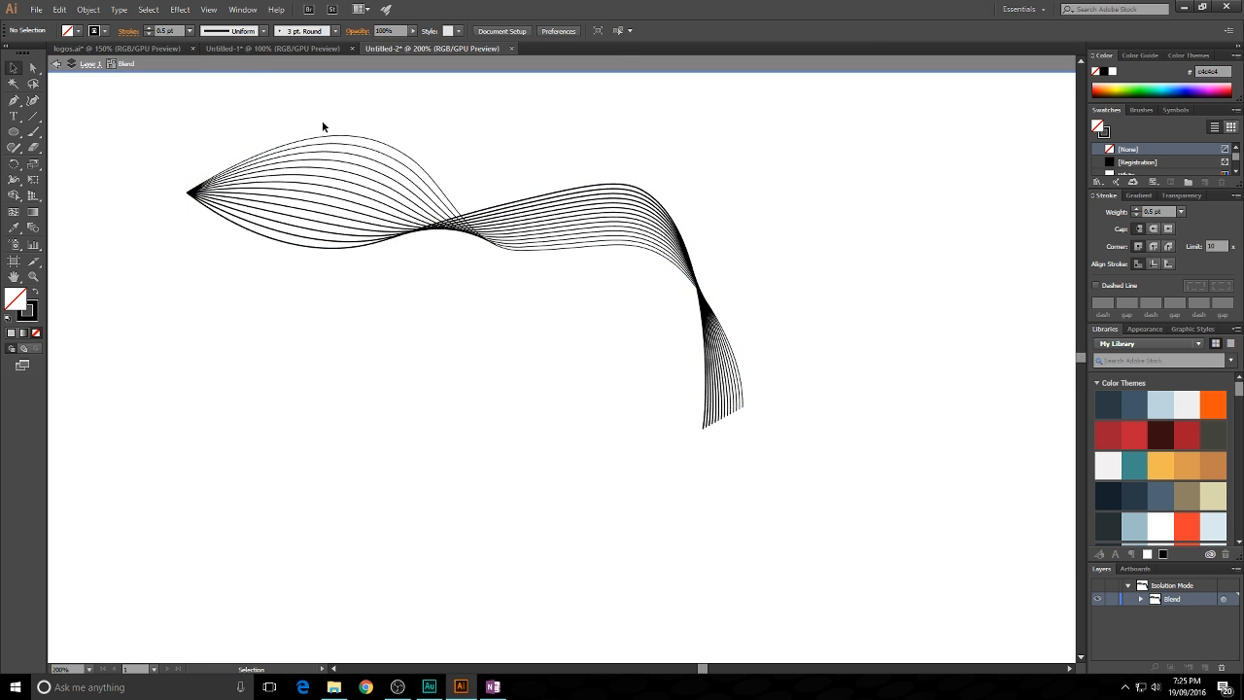
left_click(333, 250)
left_click(190, 31)
left_click(198, 59)
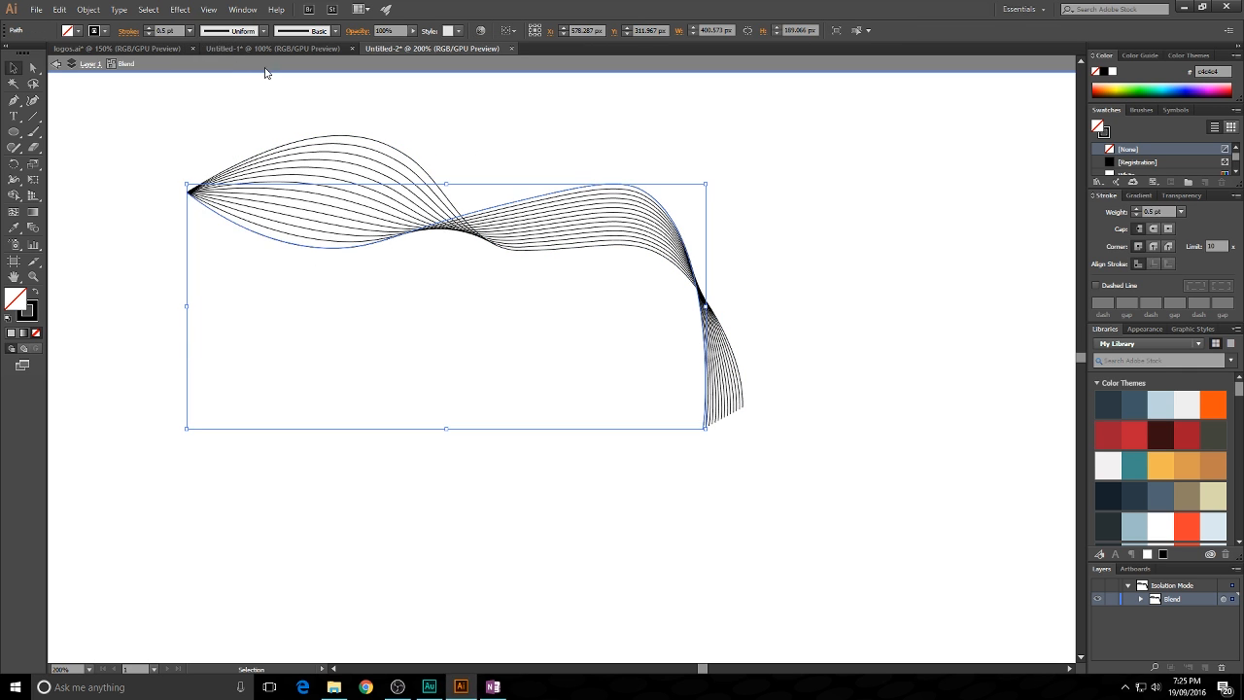
left_click(518, 131)
double_click(580, 144)
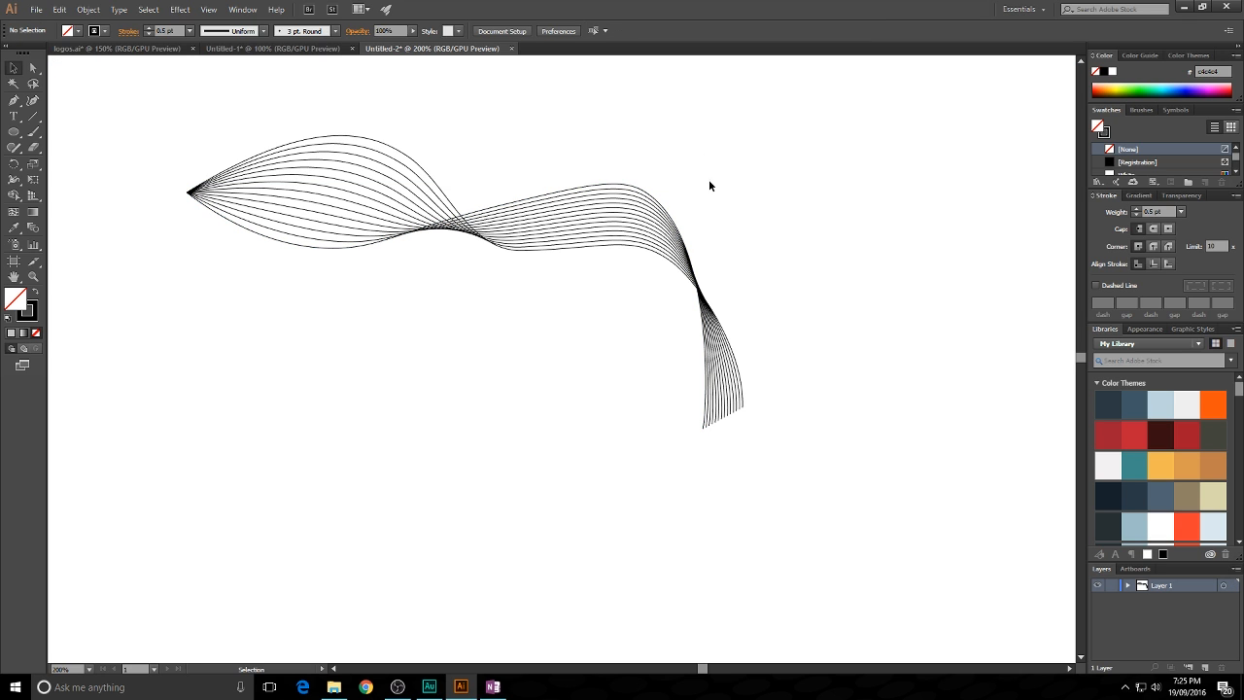
- Expand the whole blend into separate editable lines and deselect it
left_click_drag(382, 129, 492, 313)
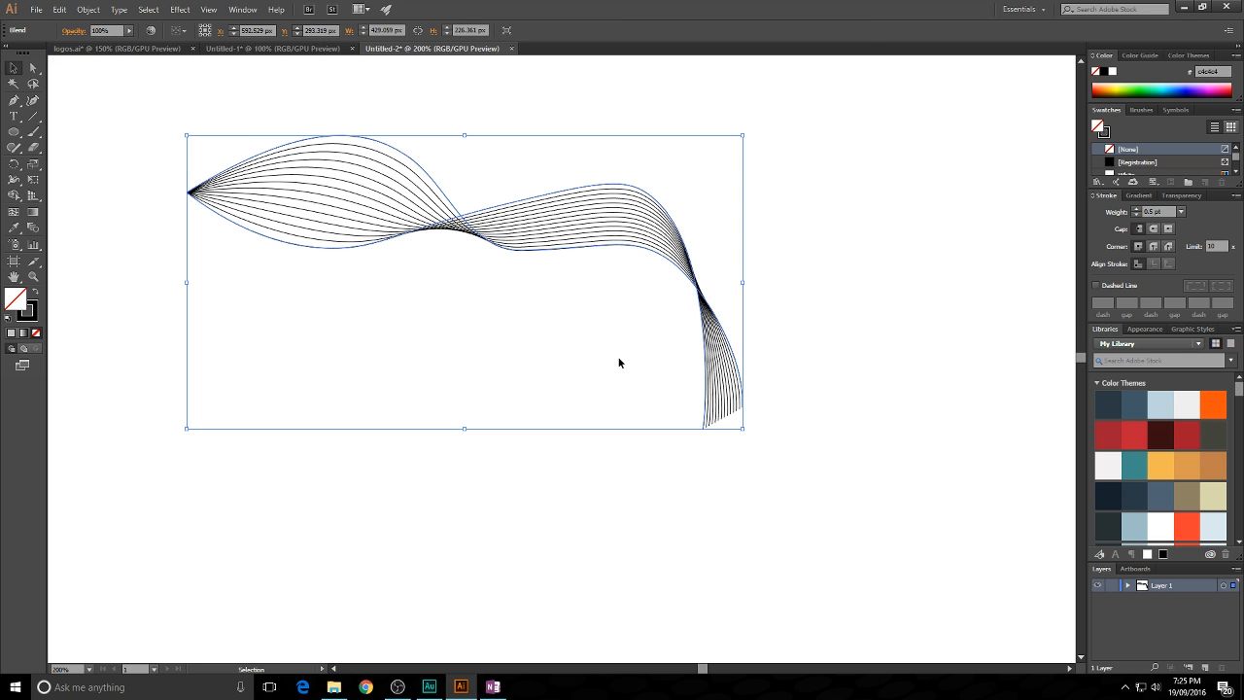
left_click(89, 9)
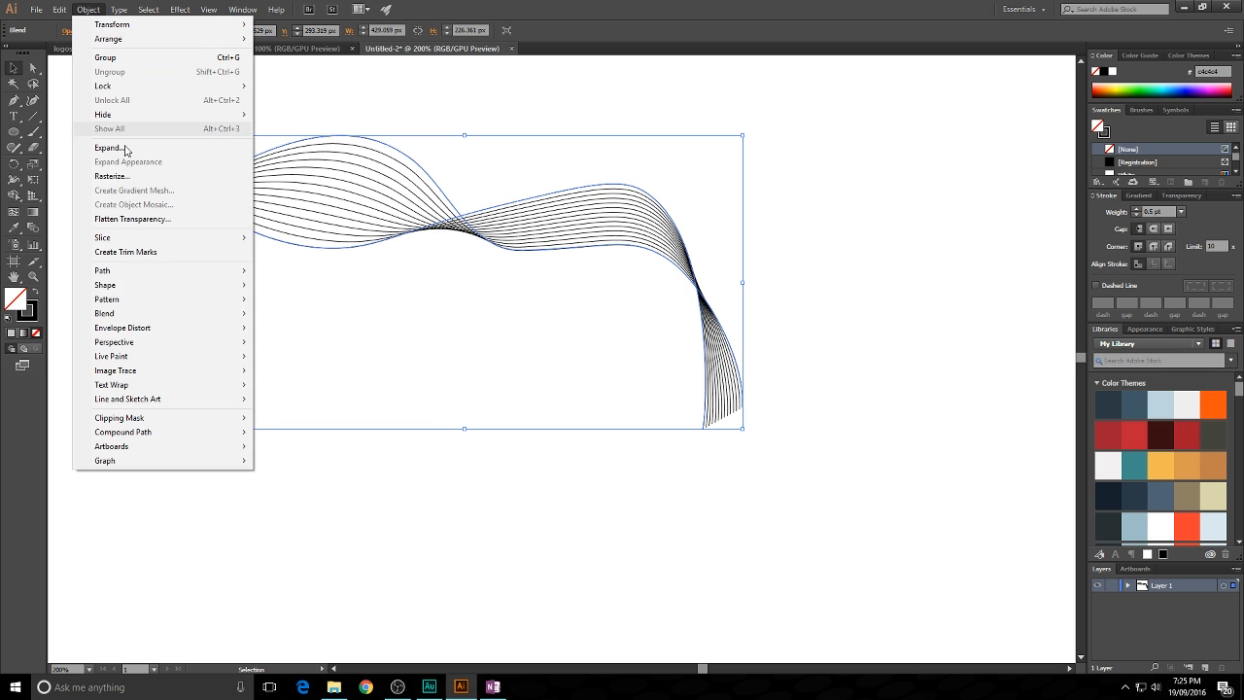
mouse_move(153, 318)
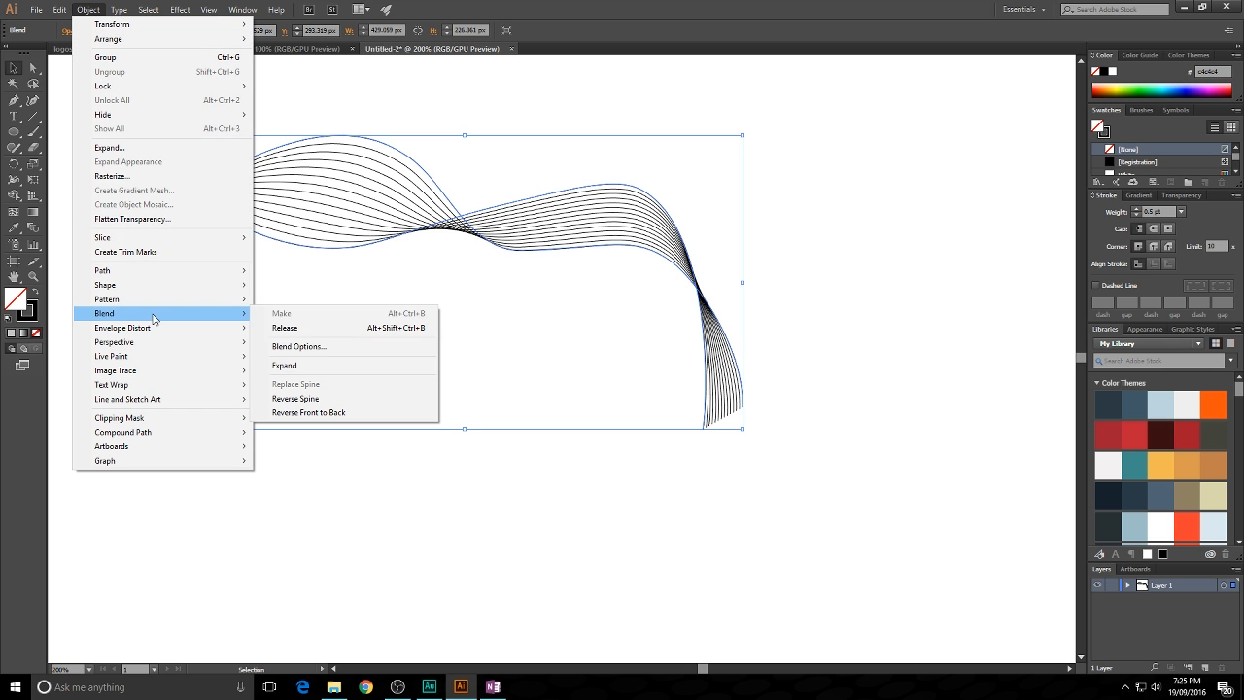
left_click(317, 368)
left_click(458, 311)
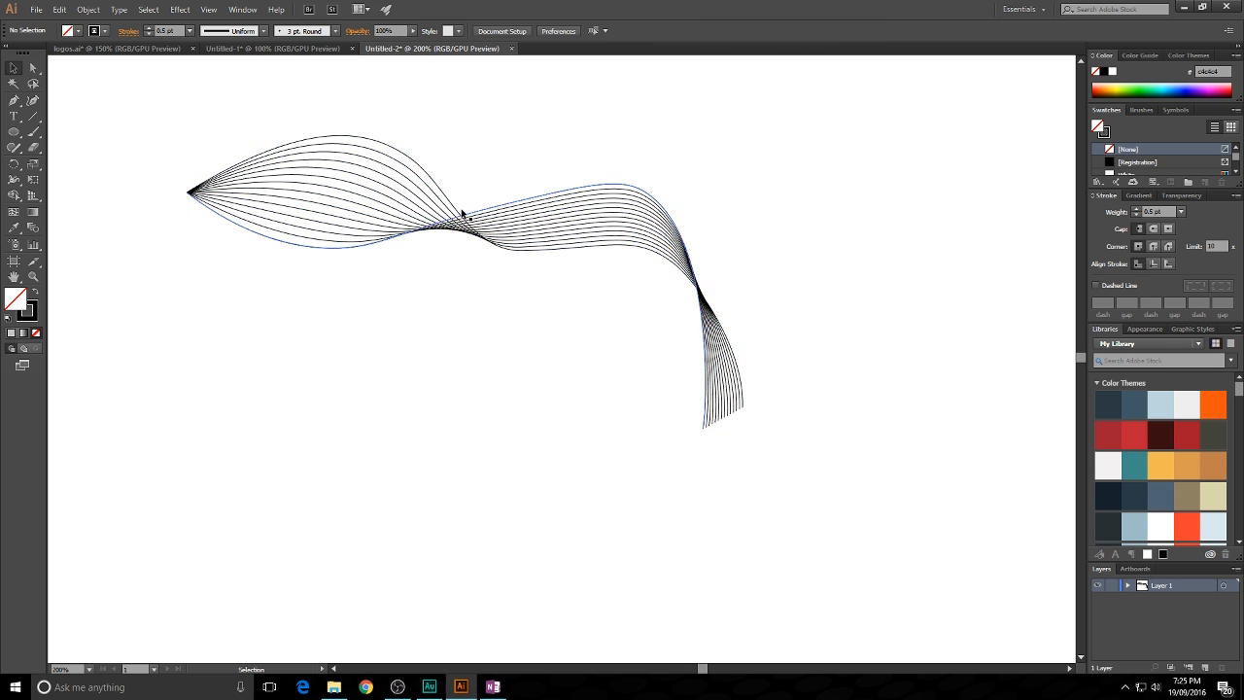
- Isolate the expanded group and try pulling three individual lines away from the ribbon's upper edge
left_click(443, 192)
double_click(440, 193)
key("ctrl+v")
left_click(441, 188)
key("ctrl+v")
left_click(430, 189)
key("ctrl+v")
left_click(580, 372)
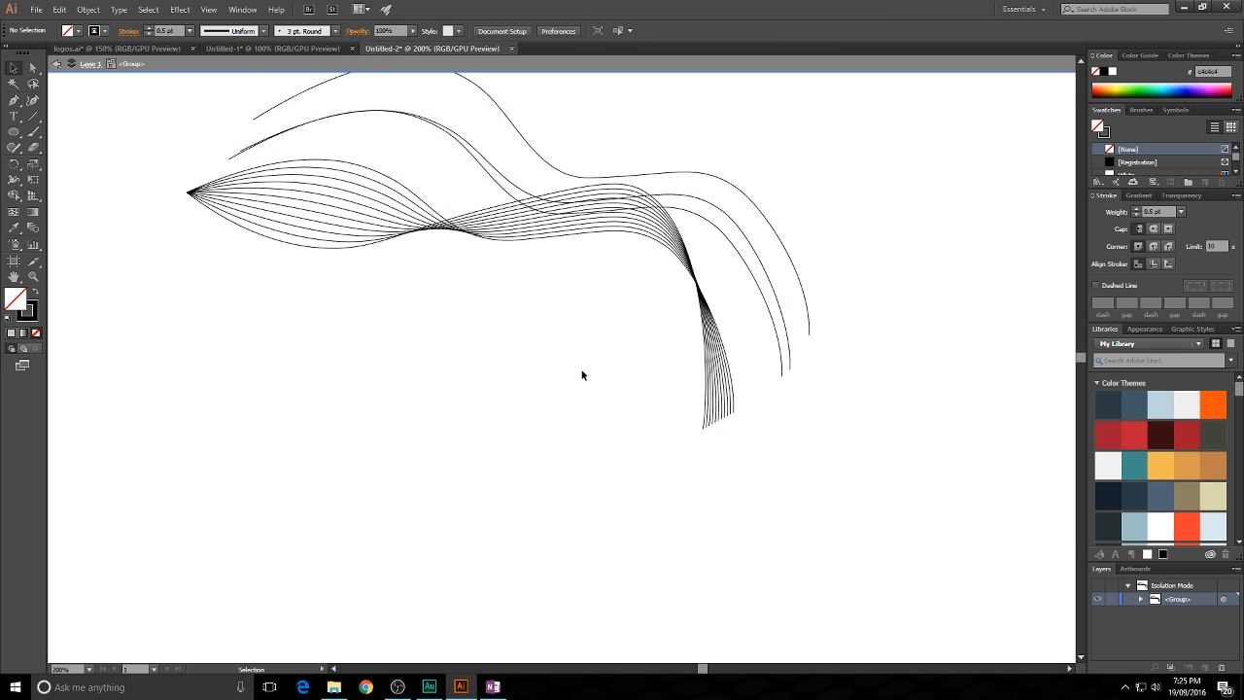
- Undo the moves of the individual lines and leave isolation mode with nothing selected
key("ctrl+z")
key("ctrl+z")
key("ctrl+z")
key("ctrl+z")
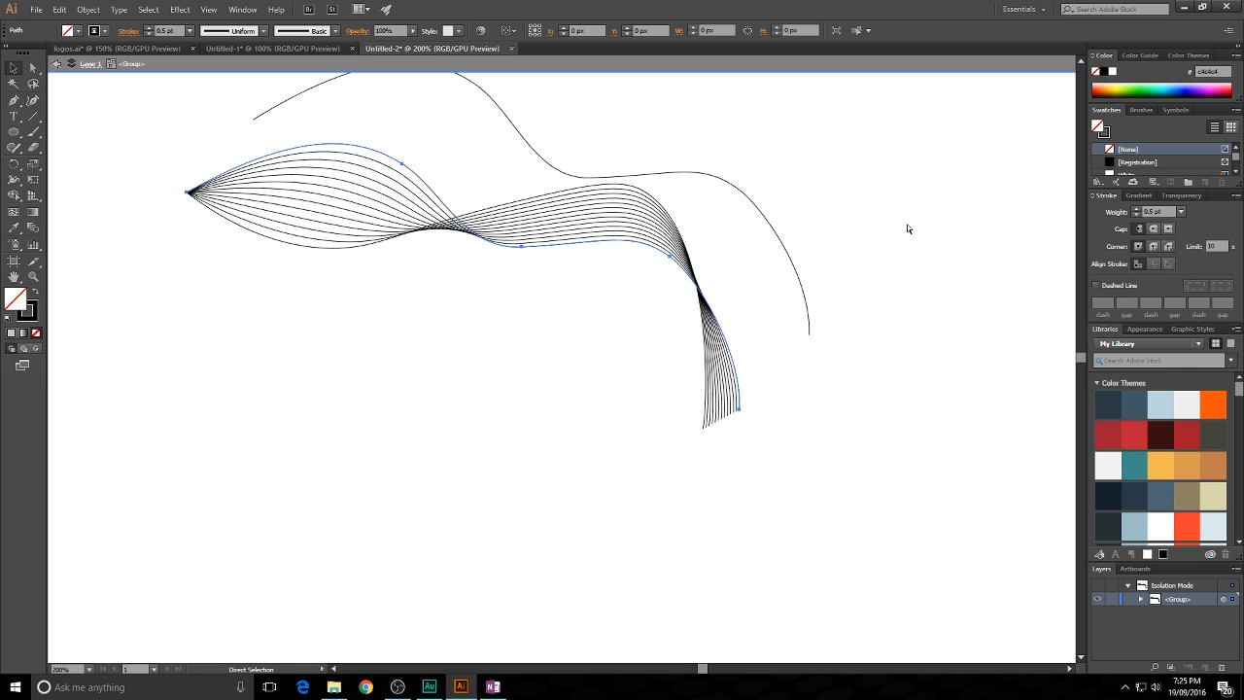
left_click_drag(258, 123, 360, 297)
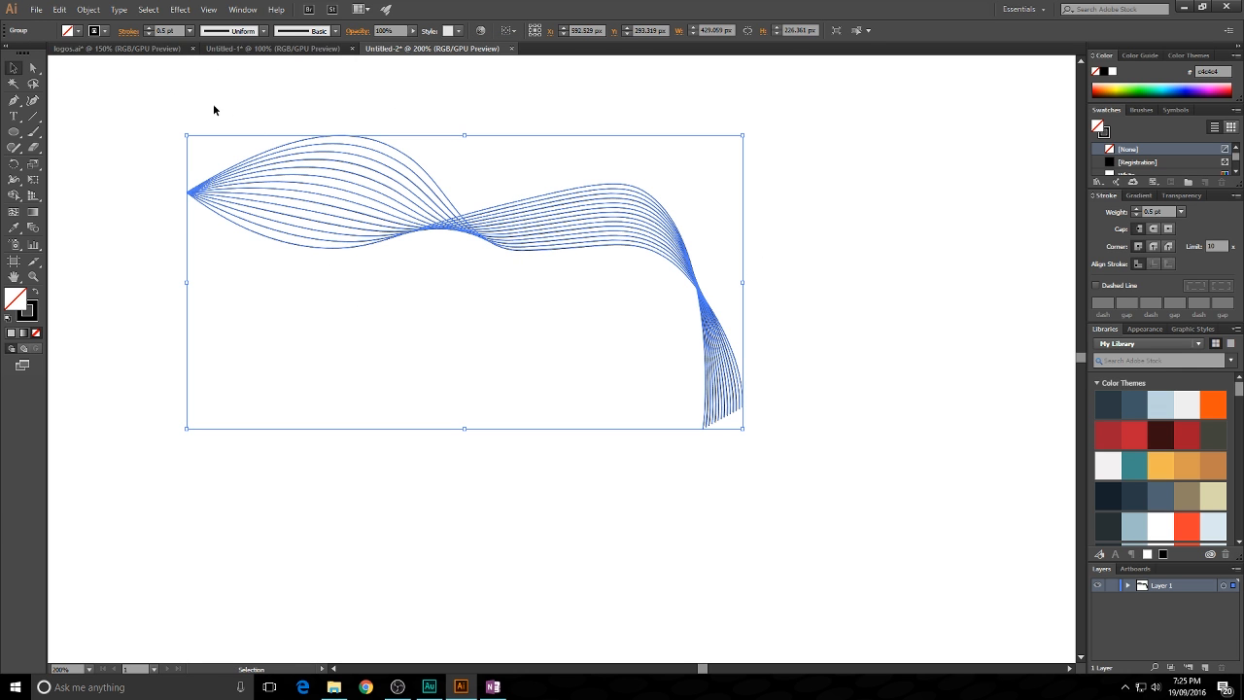
left_click(447, 125)
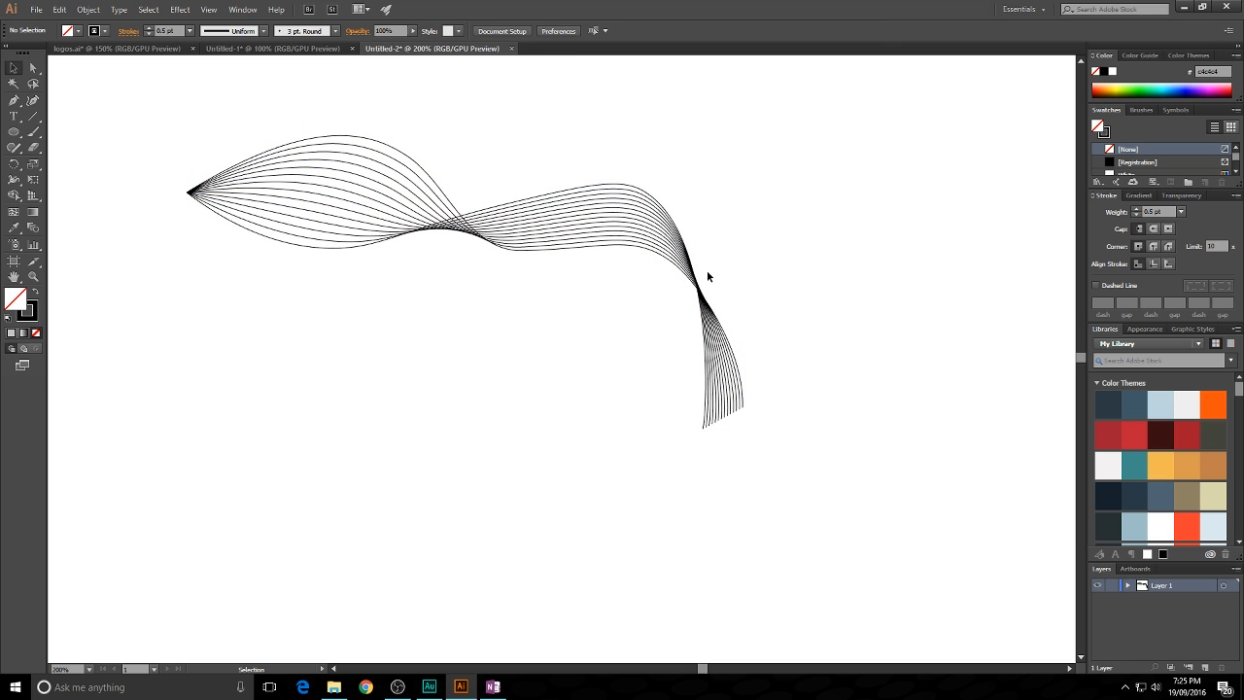
- Expand only the strokes of the ribbon group into filled shapes and isolate the resulting group
left_click_drag(278, 115, 390, 293)
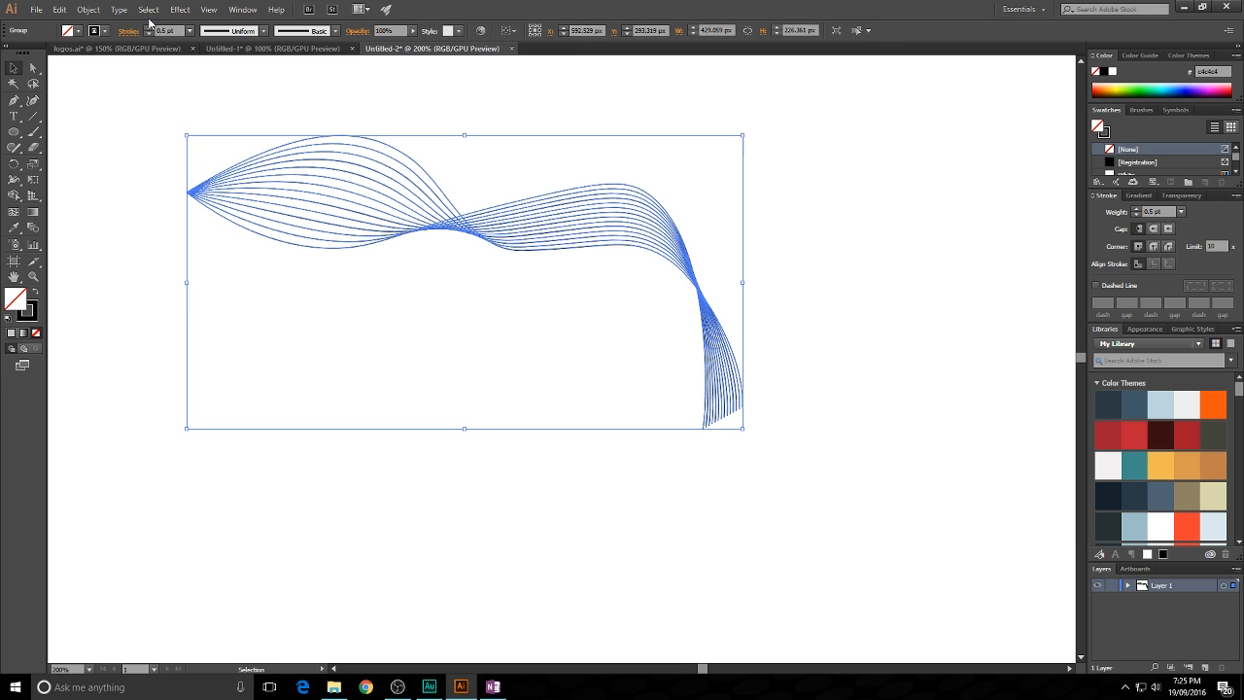
left_click(89, 10)
left_click(124, 148)
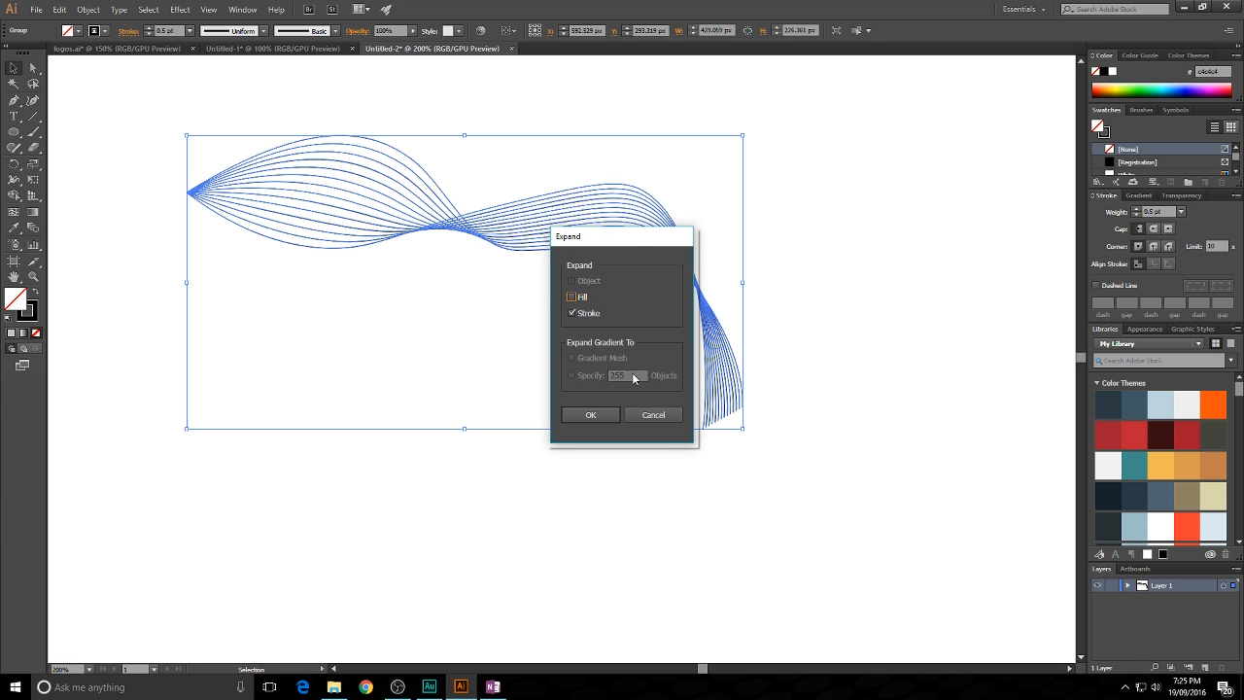
left_click(605, 421)
left_click(495, 496)
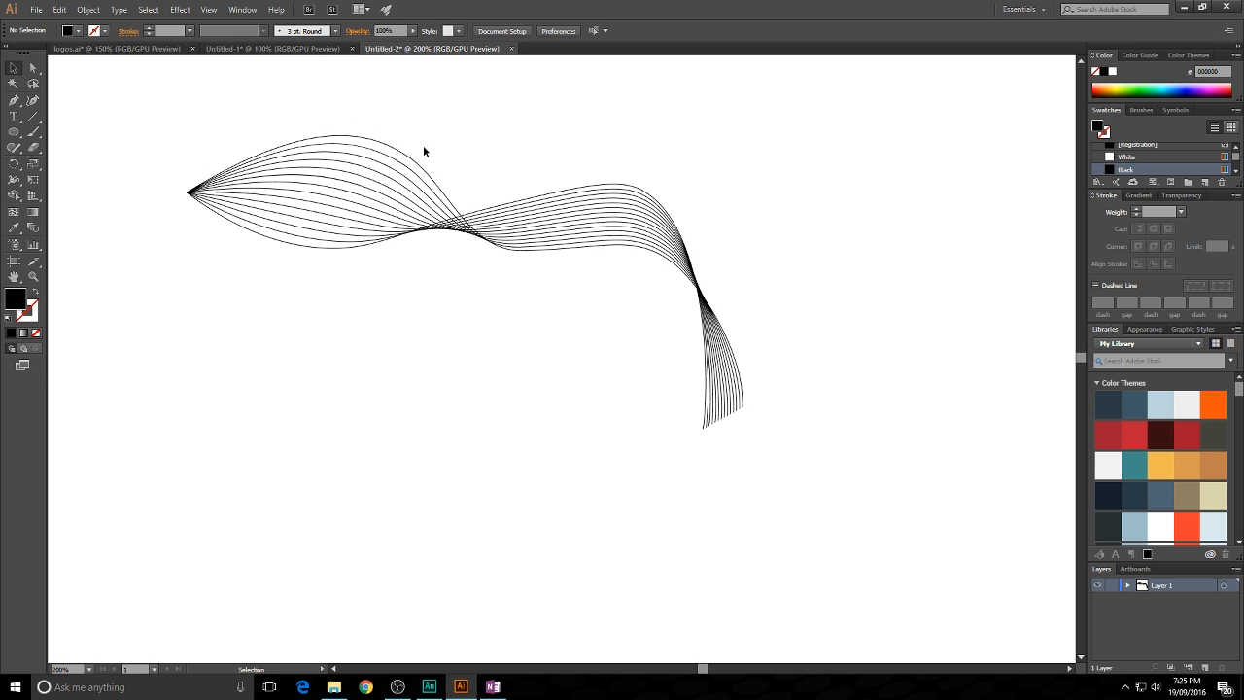
left_click(417, 155)
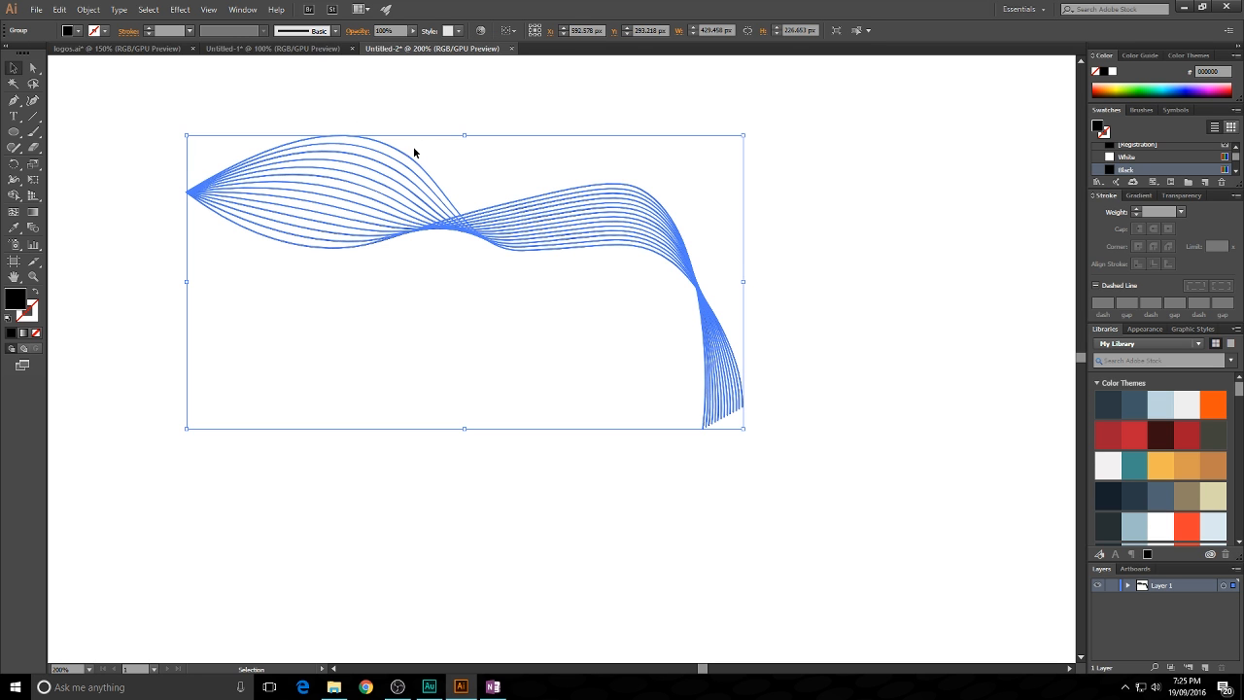
double_click(414, 152)
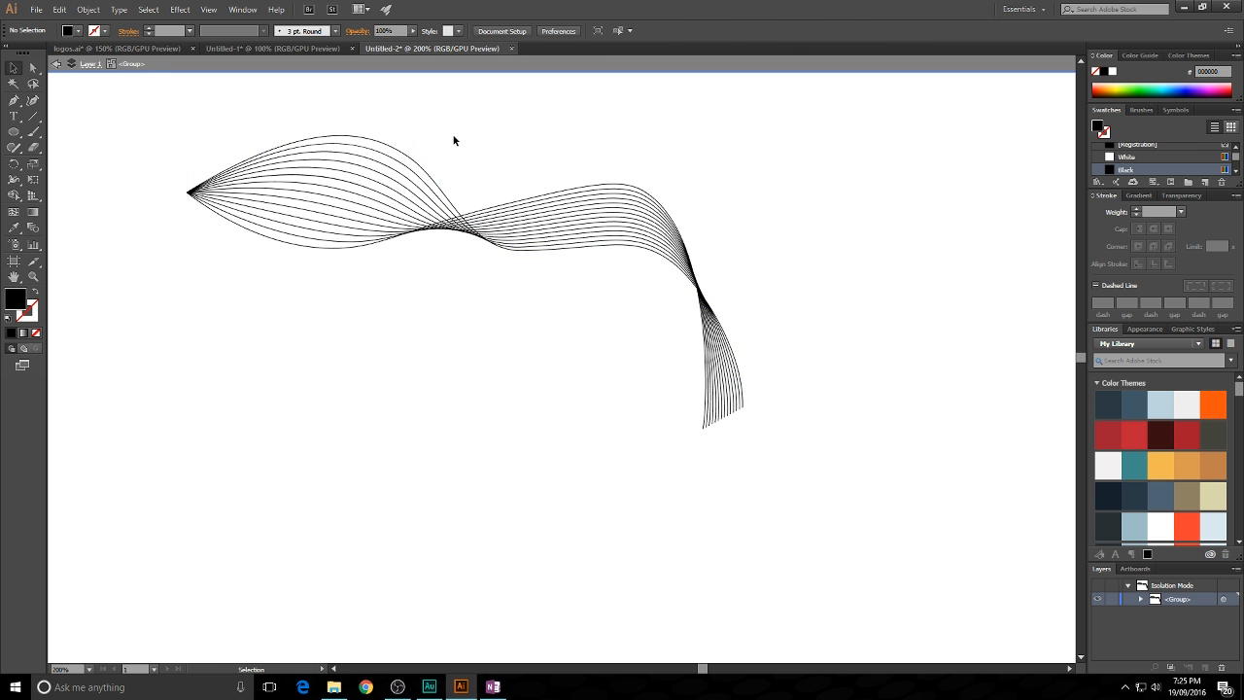
- Undo back to the live, unexpanded blend with 1 pt strokes and exit isolation mode
key("ctrl+z")
key("ctrl+z")
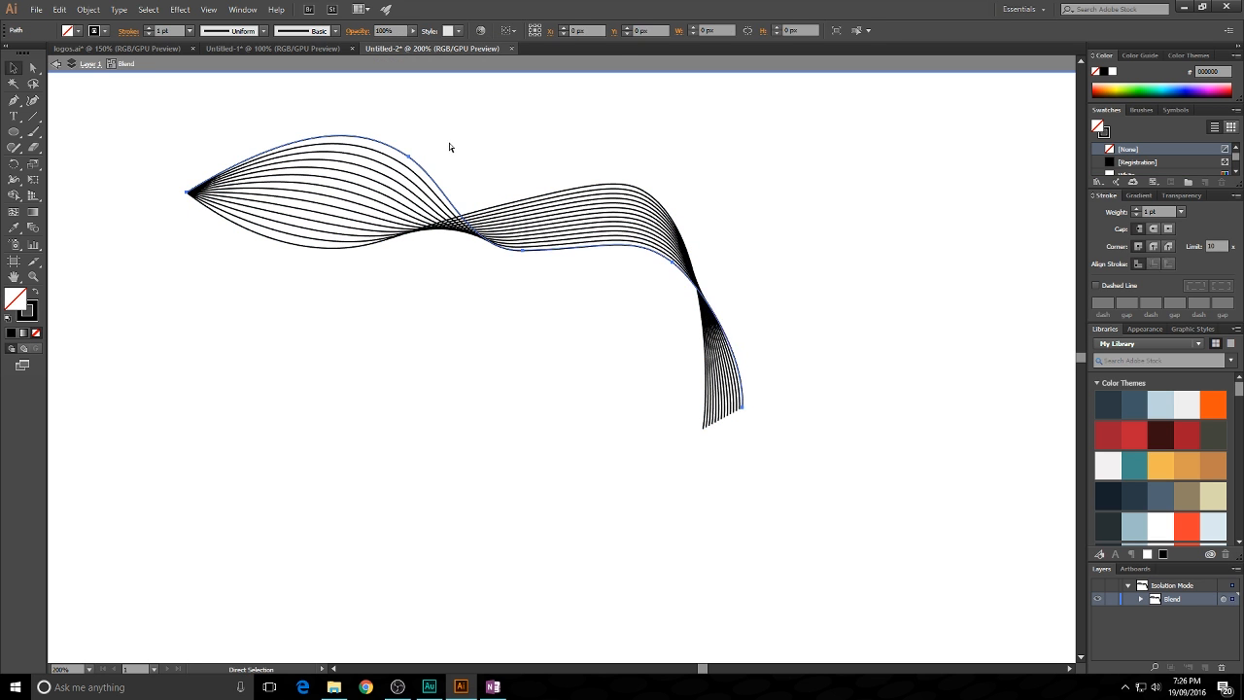
key("v")
left_click_drag(266, 223, 425, 311)
left_click(86, 93)
left_click(363, 203)
double_click(441, 272)
left_click(408, 219)
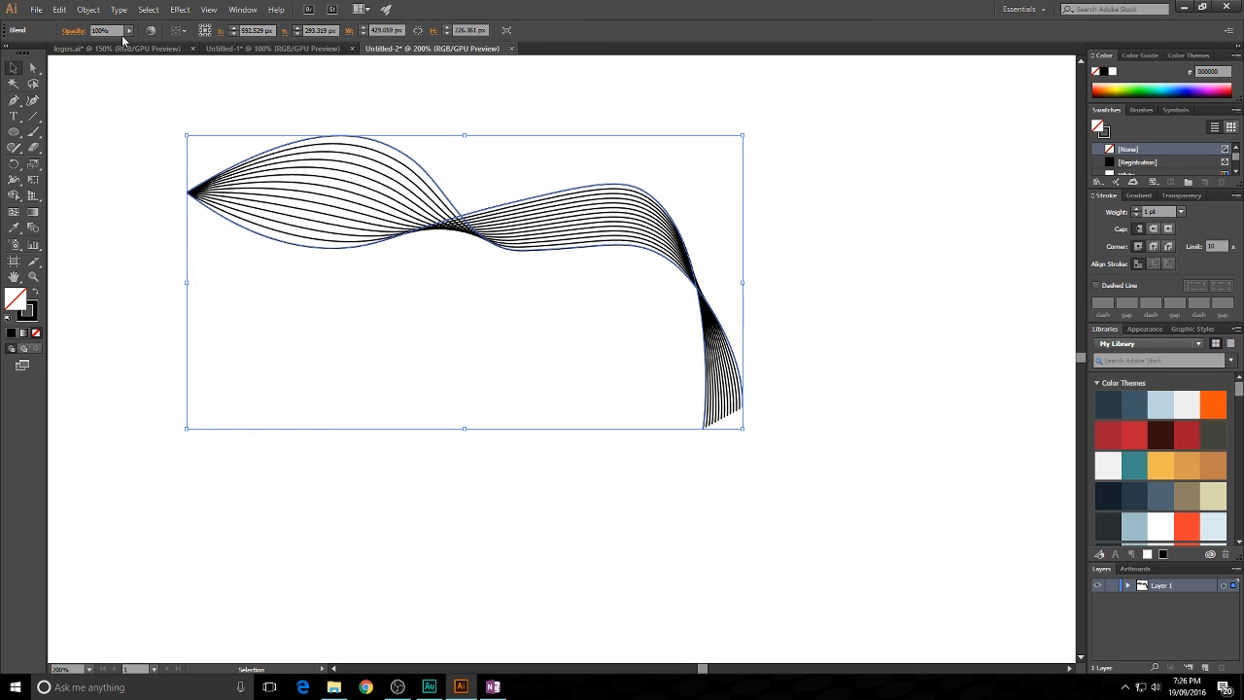
- Isolate the blend, set both outer lines to a 0.5 pt stroke weight, and exit isolation mode
left_click(431, 127)
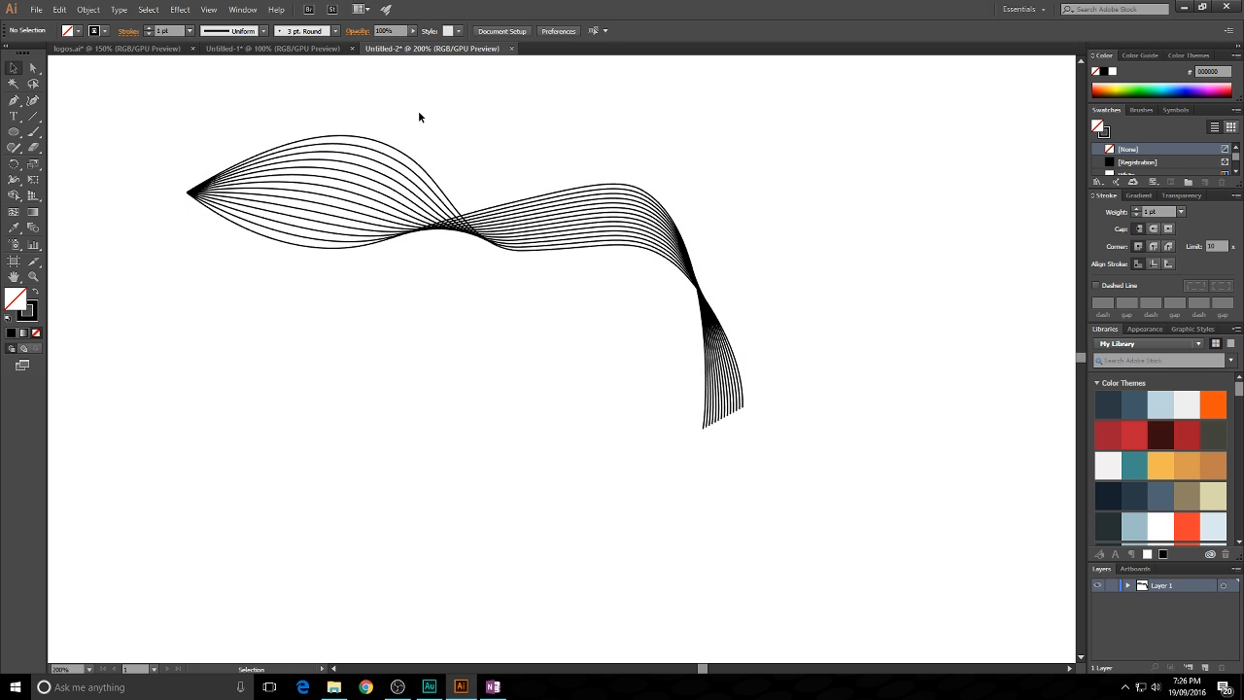
left_click(404, 150)
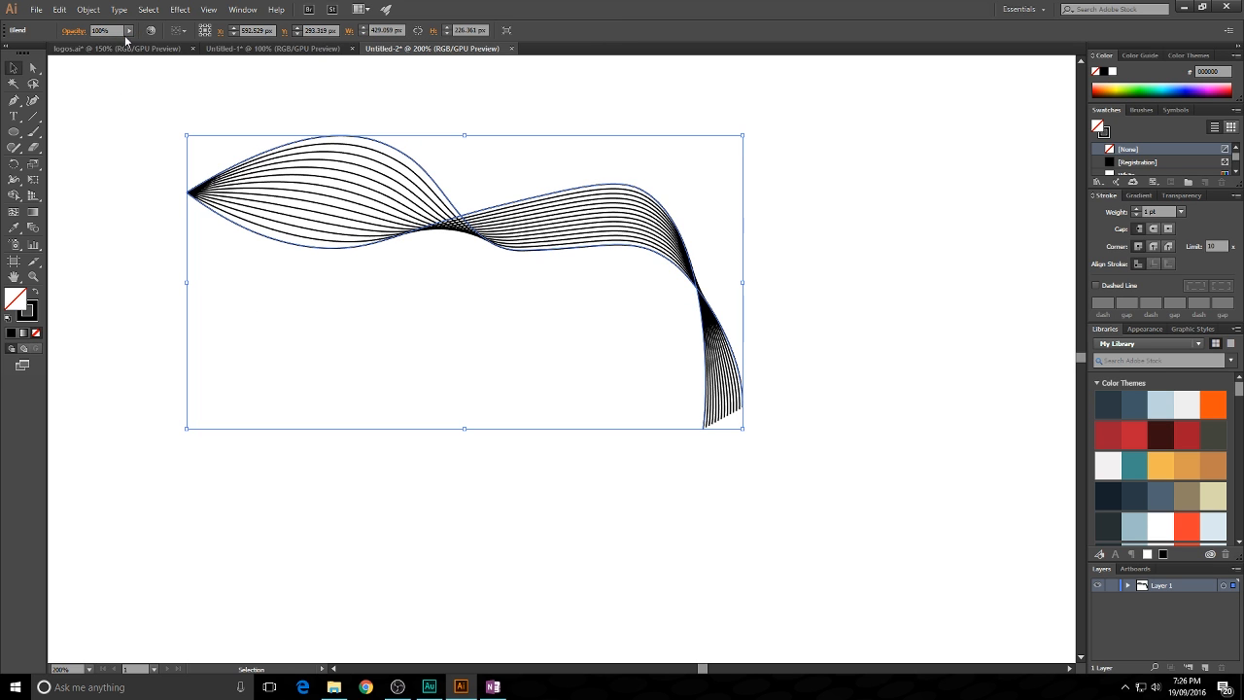
double_click(369, 143)
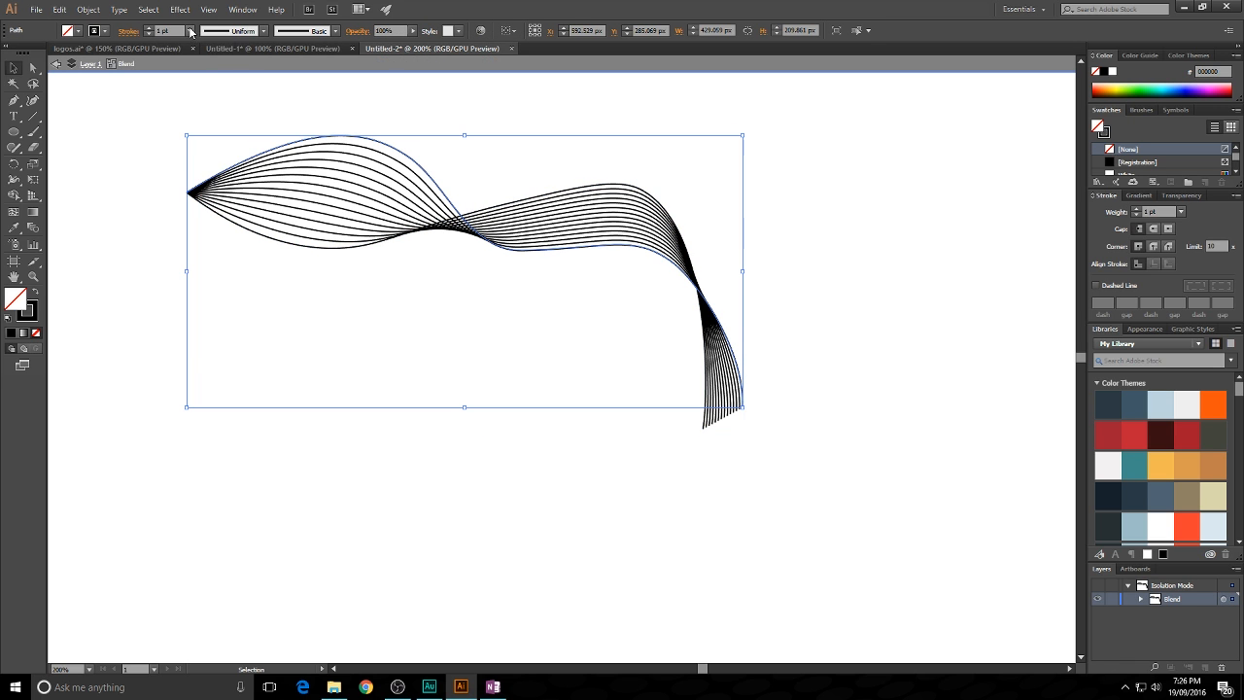
left_click(382, 244)
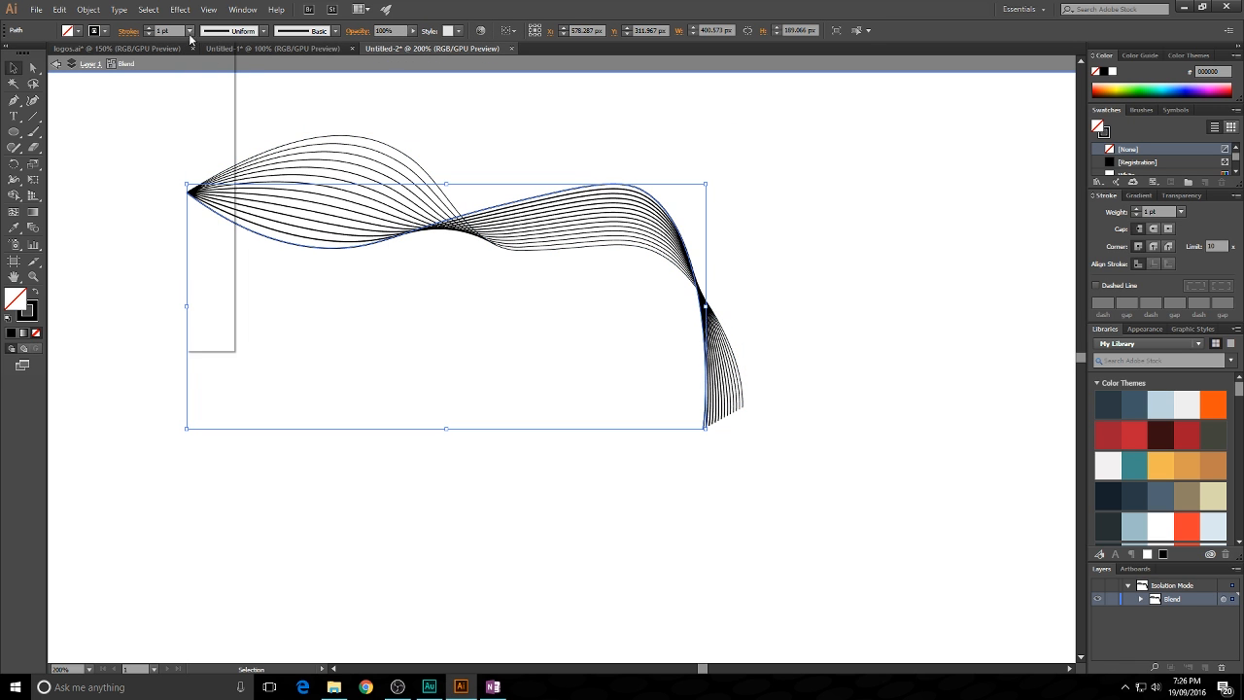
left_click(392, 132)
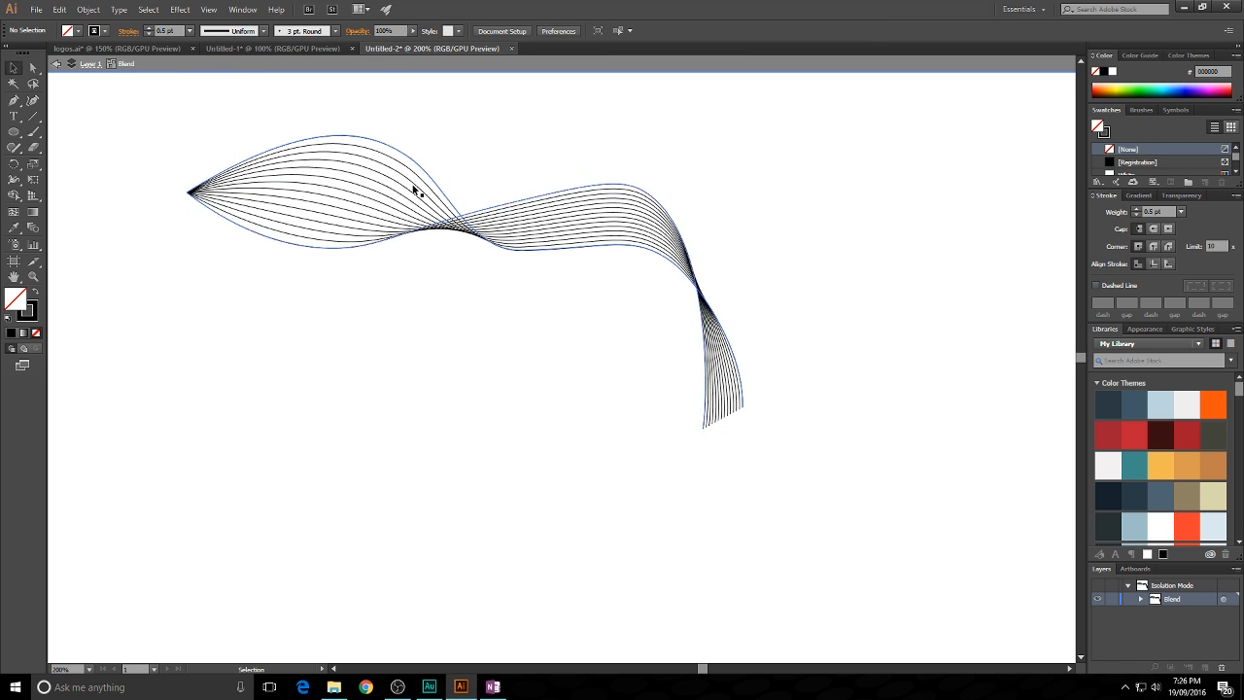
double_click(454, 158)
left_click_drag(361, 119, 473, 330)
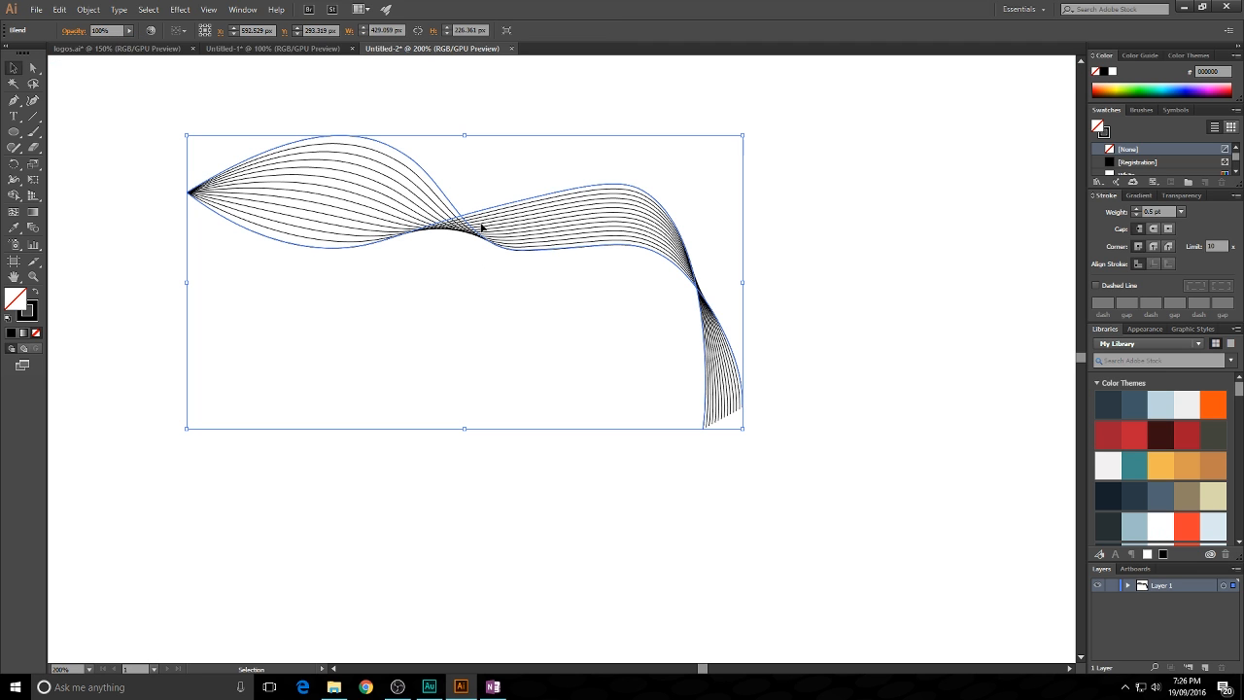
- Isolate the blend and give the outer line along the crest of the first wave an orange stroke
left_click(418, 141)
left_click(355, 141)
left_click(371, 122)
left_click(377, 144)
double_click(381, 144)
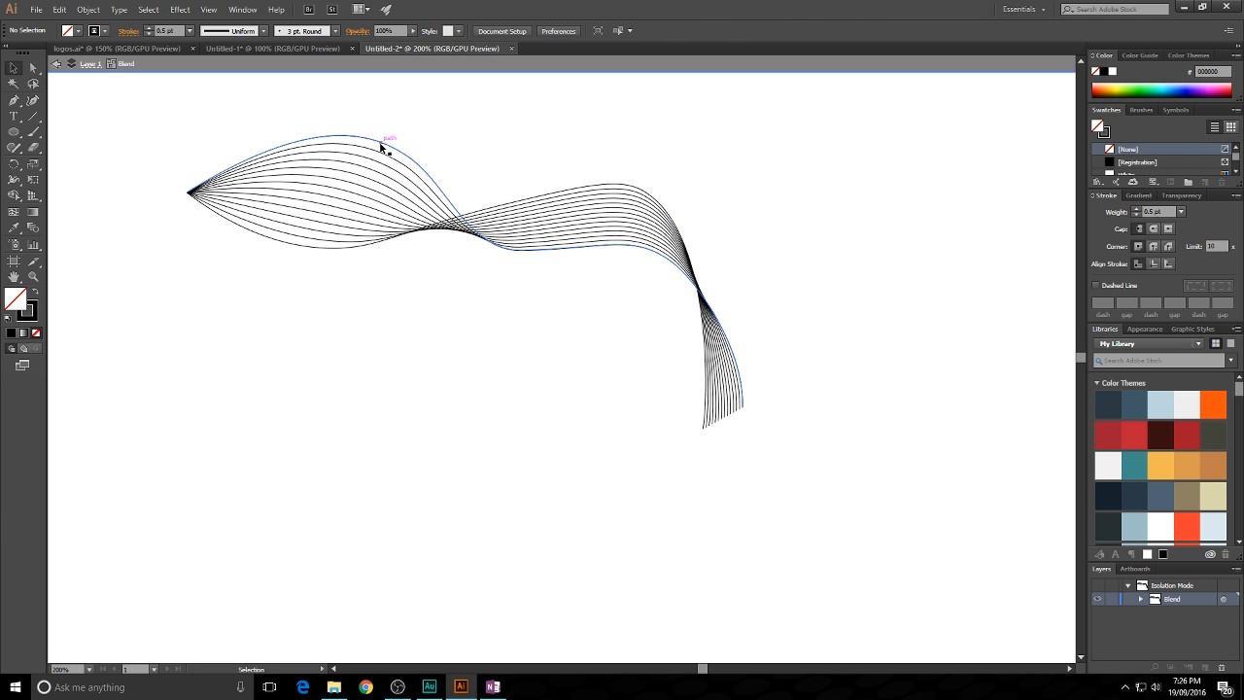
double_click(32, 315)
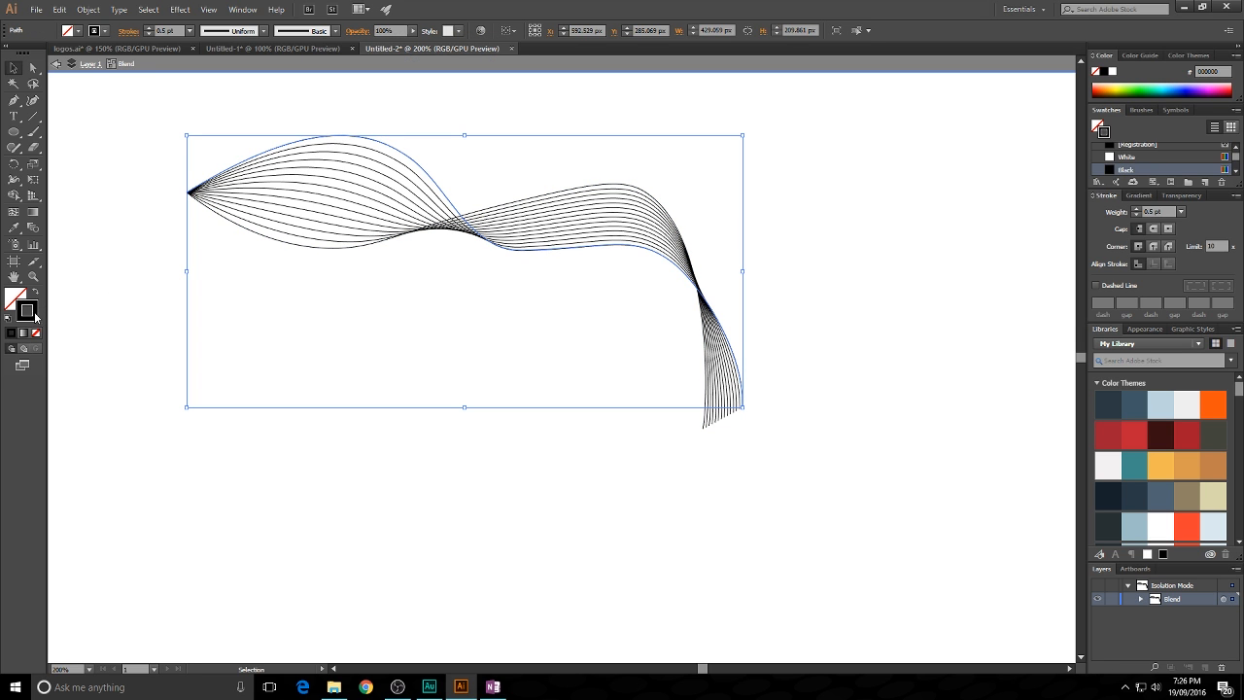
left_click_drag(448, 549, 447, 570)
left_click_drag(379, 470, 418, 420)
left_click(552, 422)
left_click(489, 338)
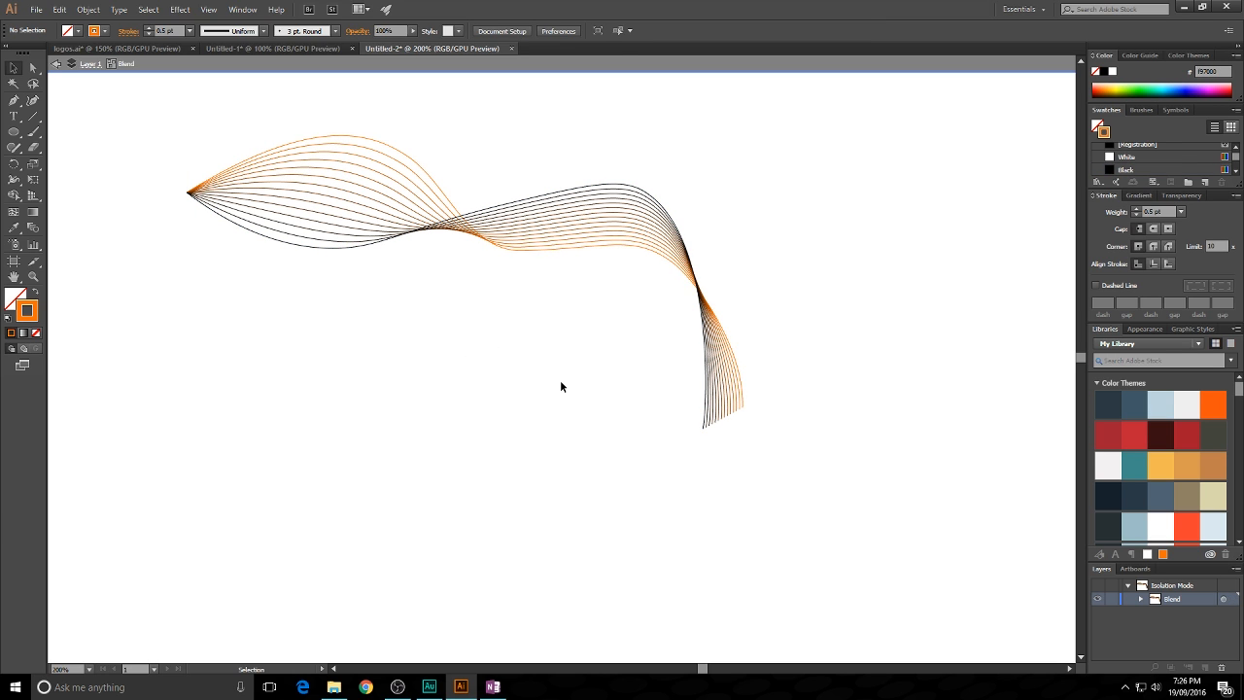
- Set the stroke colour of the blend's other, black outer line to yellow e8e20a
left_click(339, 245)
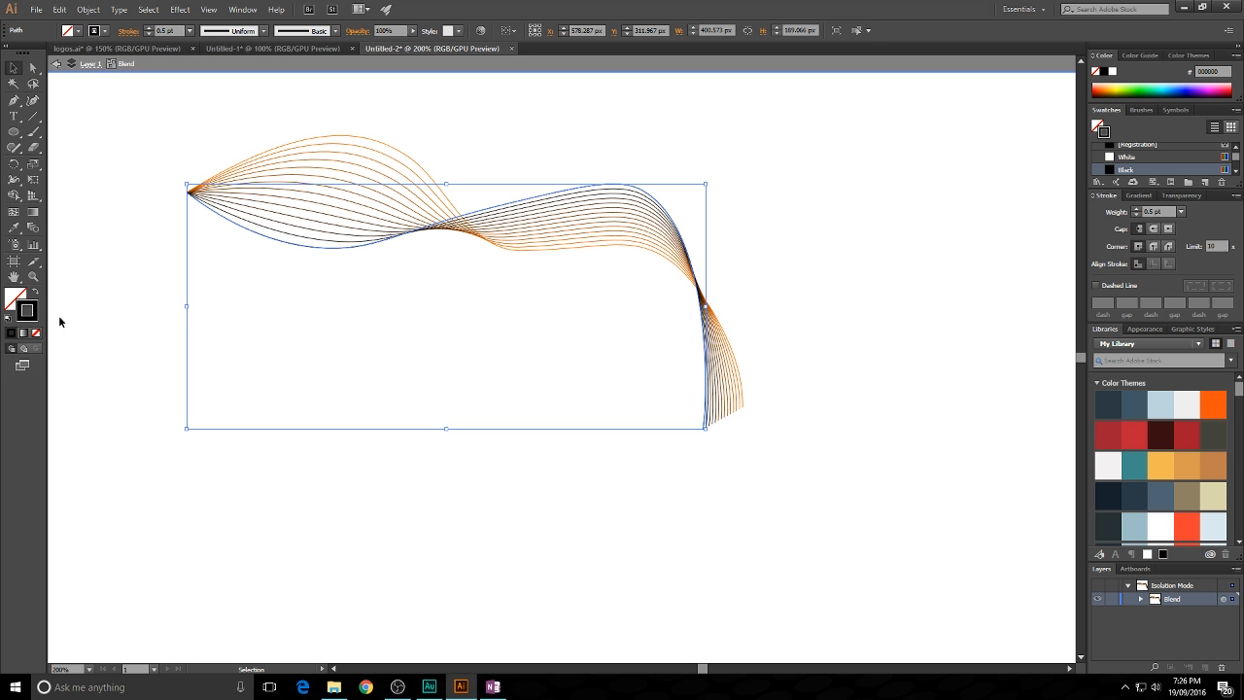
double_click(20, 311)
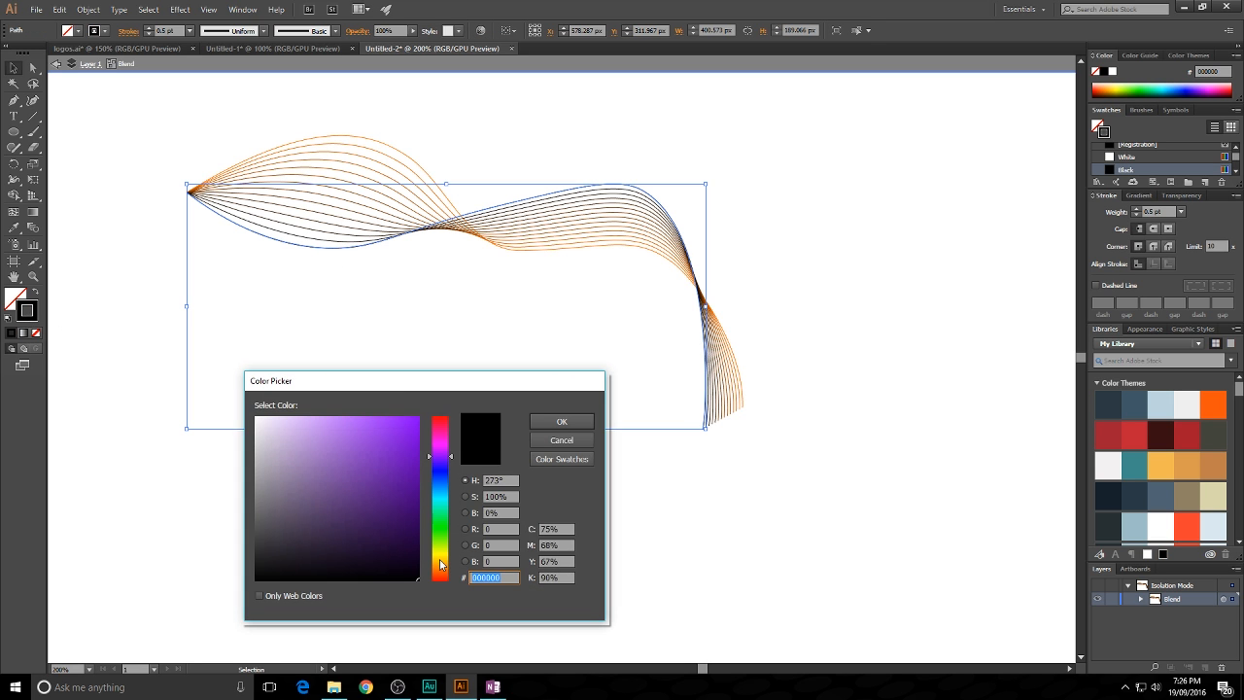
left_click(441, 558)
mouse_move(407, 481)
left_mouse_down()
mouse_move(420, 430)
mouse_move(413, 434)
left_mouse_up()
mouse_move(448, 567)
left_mouse_down()
mouse_move(447, 546)
mouse_move(449, 558)
left_mouse_up()
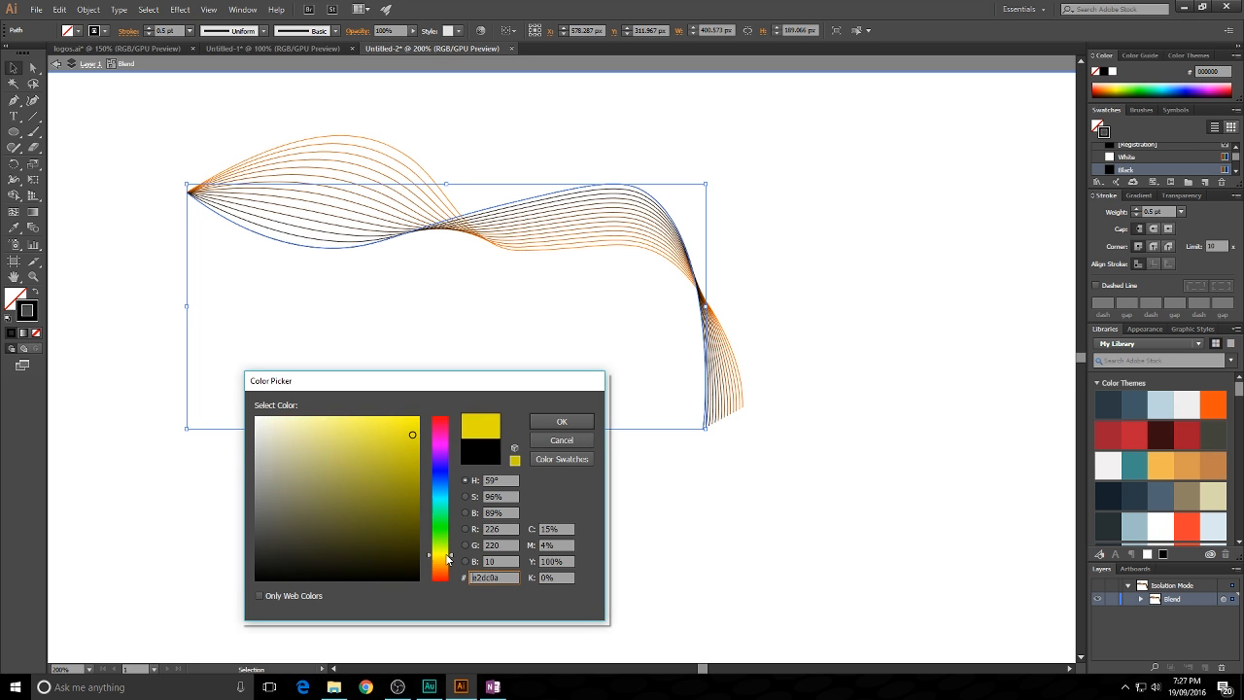
left_click(413, 430)
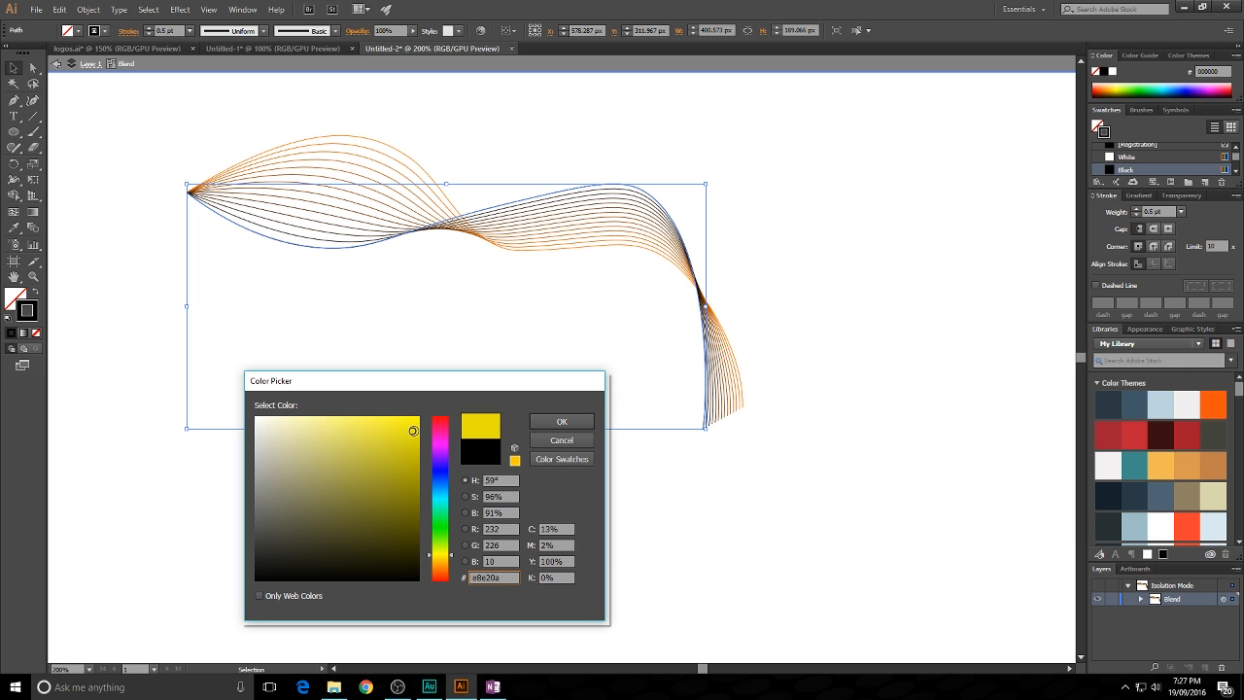
left_click(561, 421)
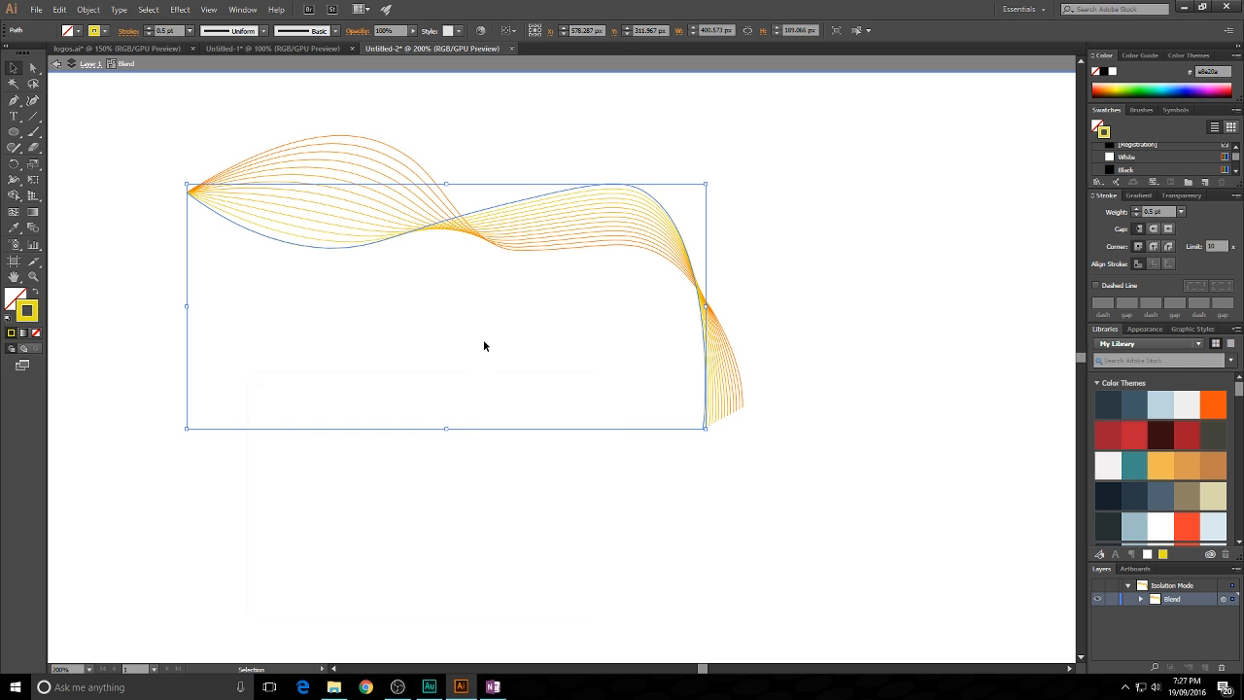
- Change the yellow outer line's stroke to a slightly deeper yellow and exit isolation mode
left_click(484, 341)
left_click(342, 247)
left_click(417, 445)
left_click(414, 438)
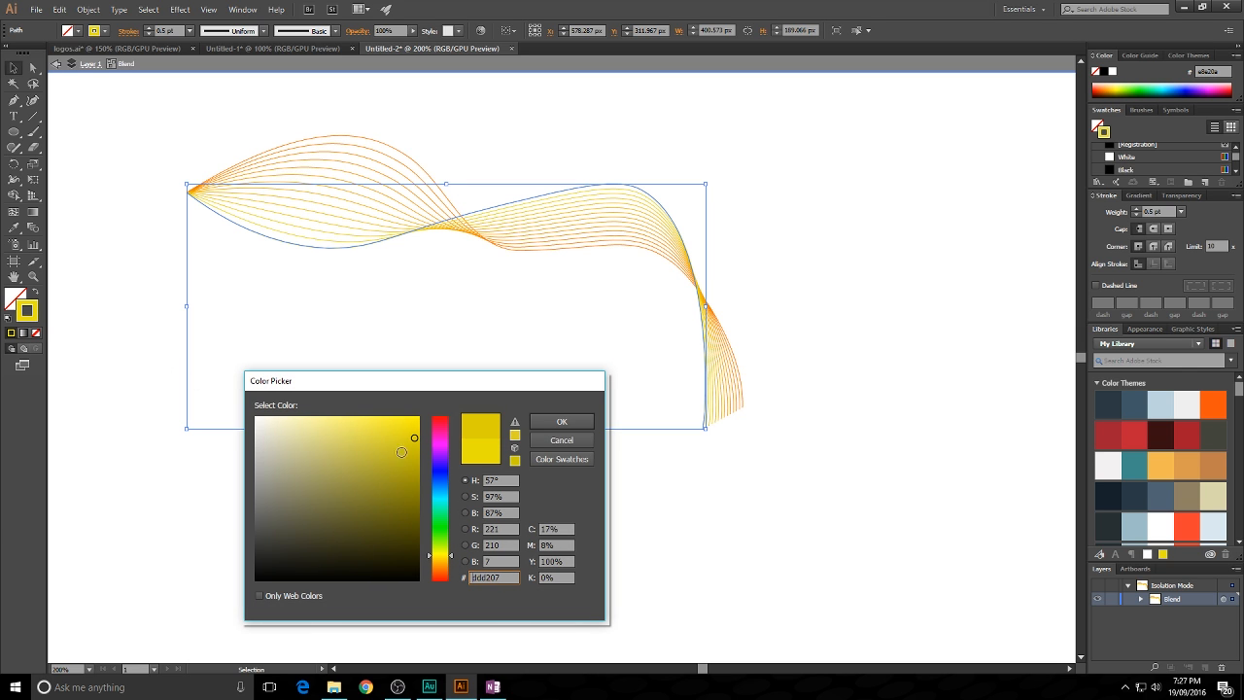
left_click(562, 421)
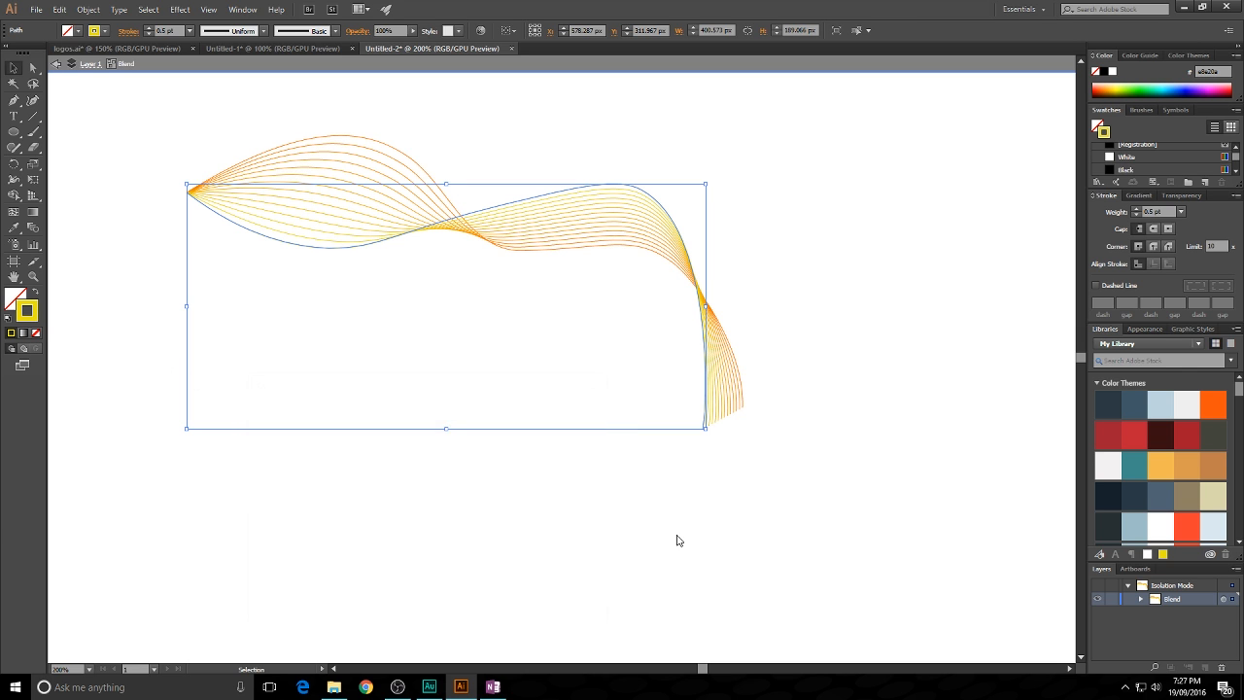
left_click(847, 503)
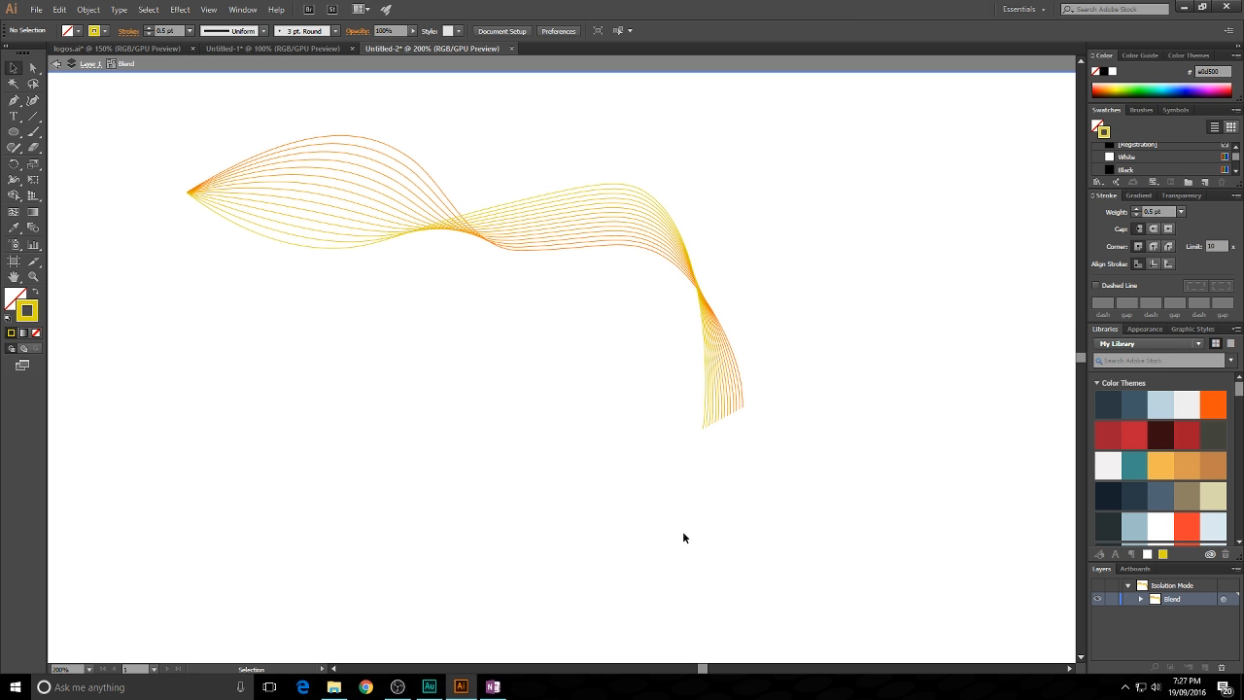
double_click(867, 437)
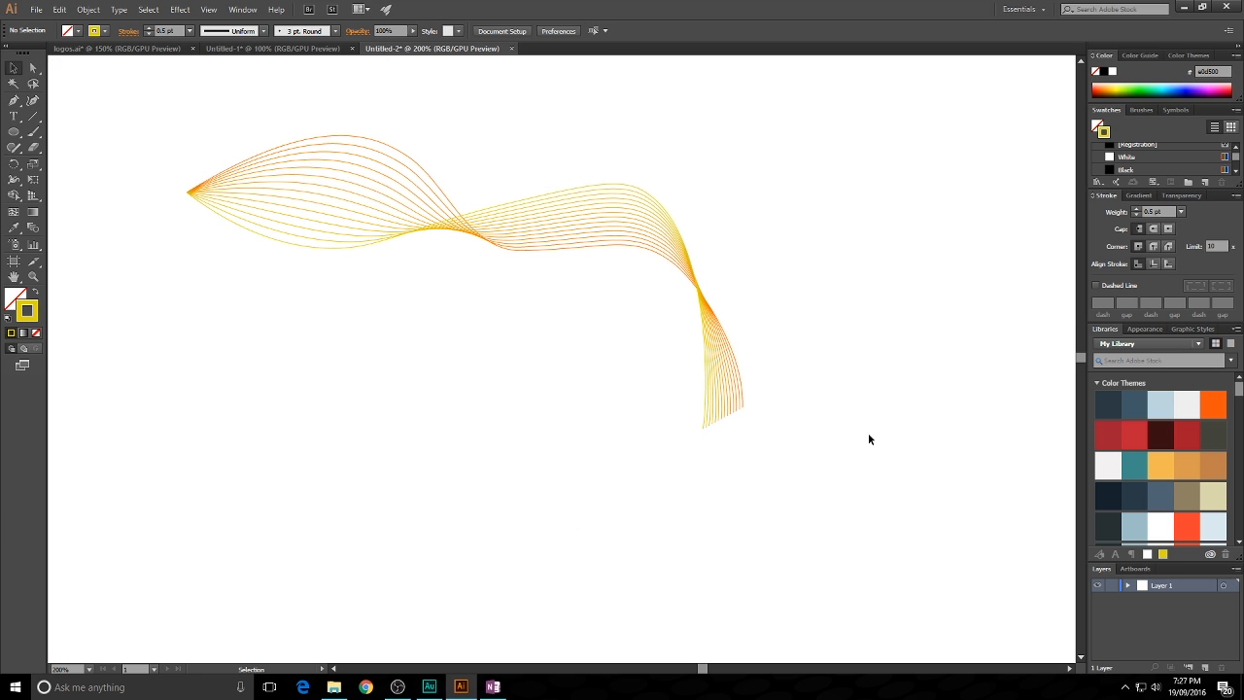
- Expand the orange-to-yellow blend into separate lines and deselect it
left_click_drag(785, 245, 862, 253)
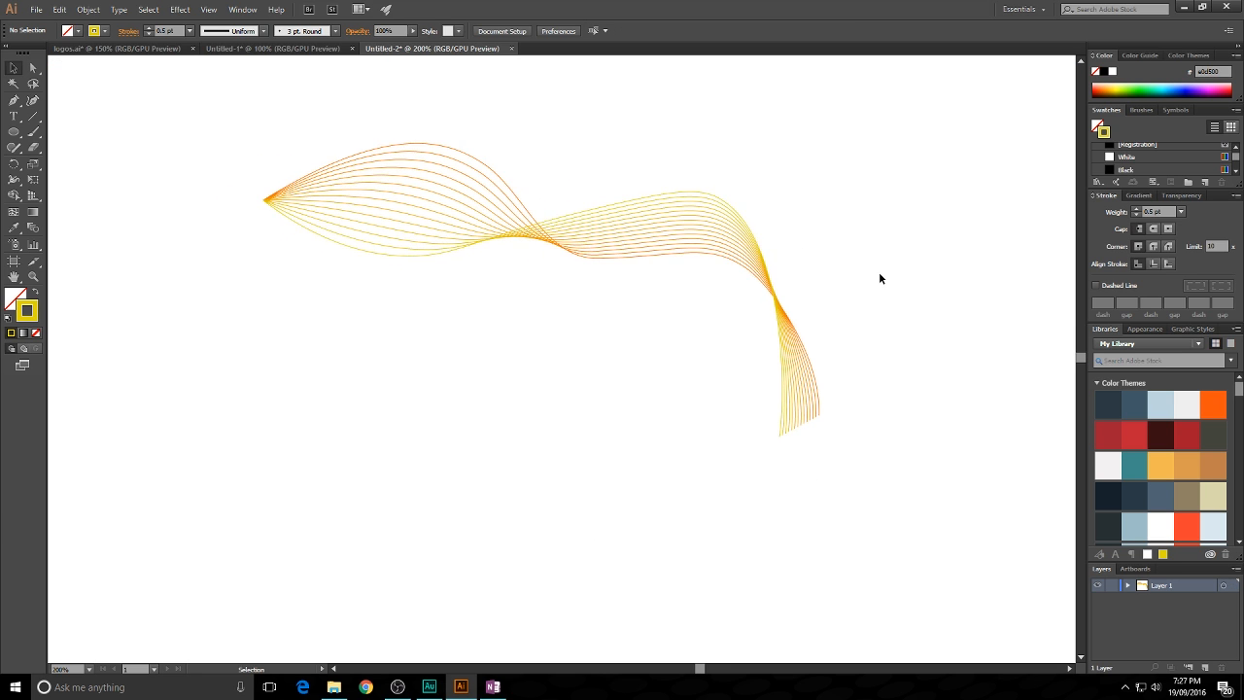
key("ctrl+minus")
left_click_drag(541, 200, 568, 309)
left_click_drag(834, 199, 758, 189)
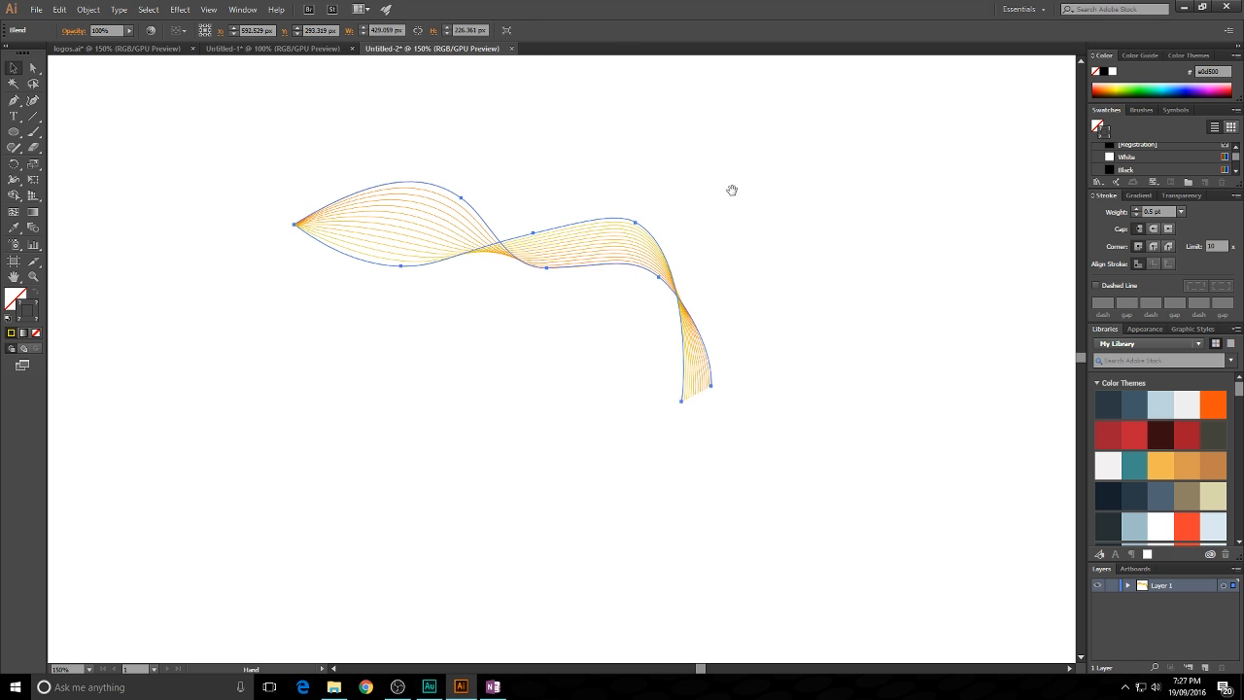
left_click(79, 12)
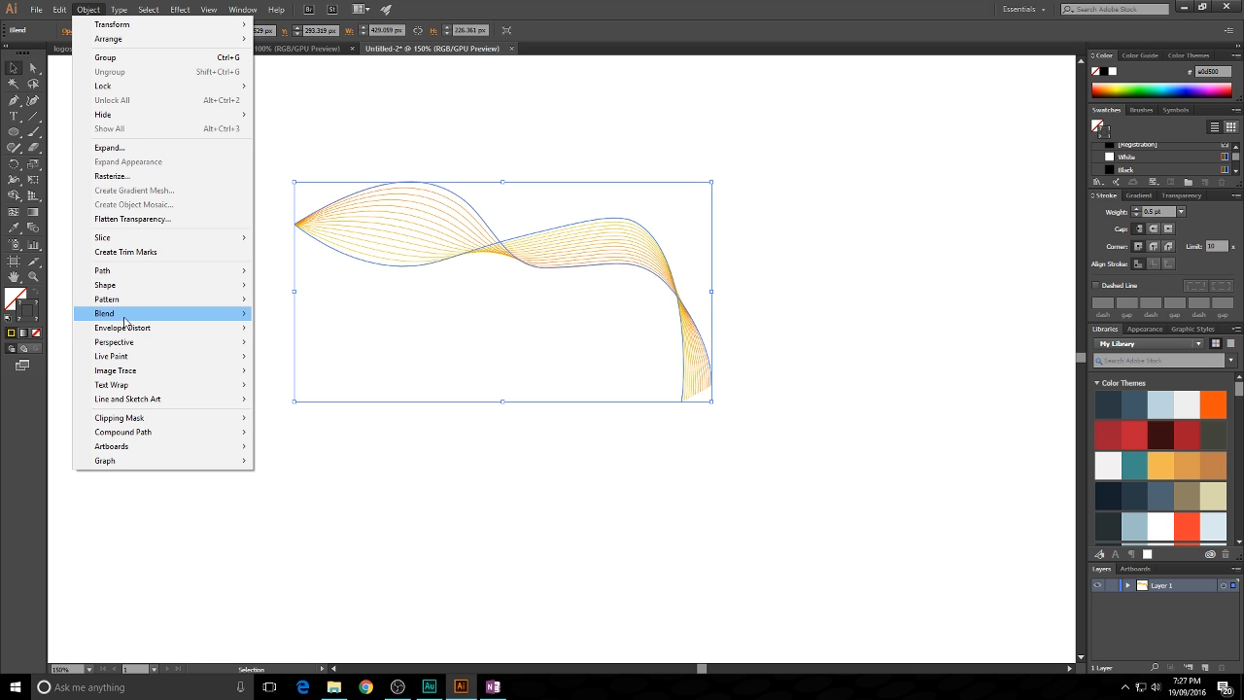
mouse_move(124, 322)
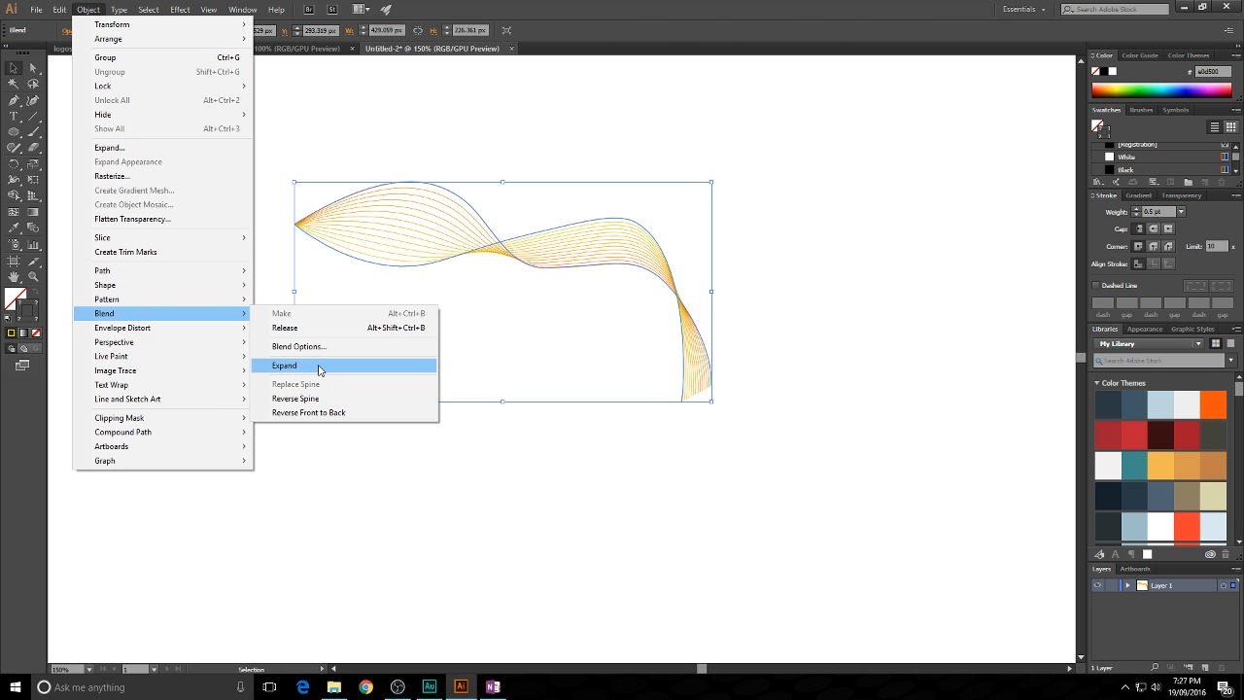
left_click(319, 369)
left_click(505, 163)
left_click_drag(505, 163, 500, 425)
left_click(509, 497)
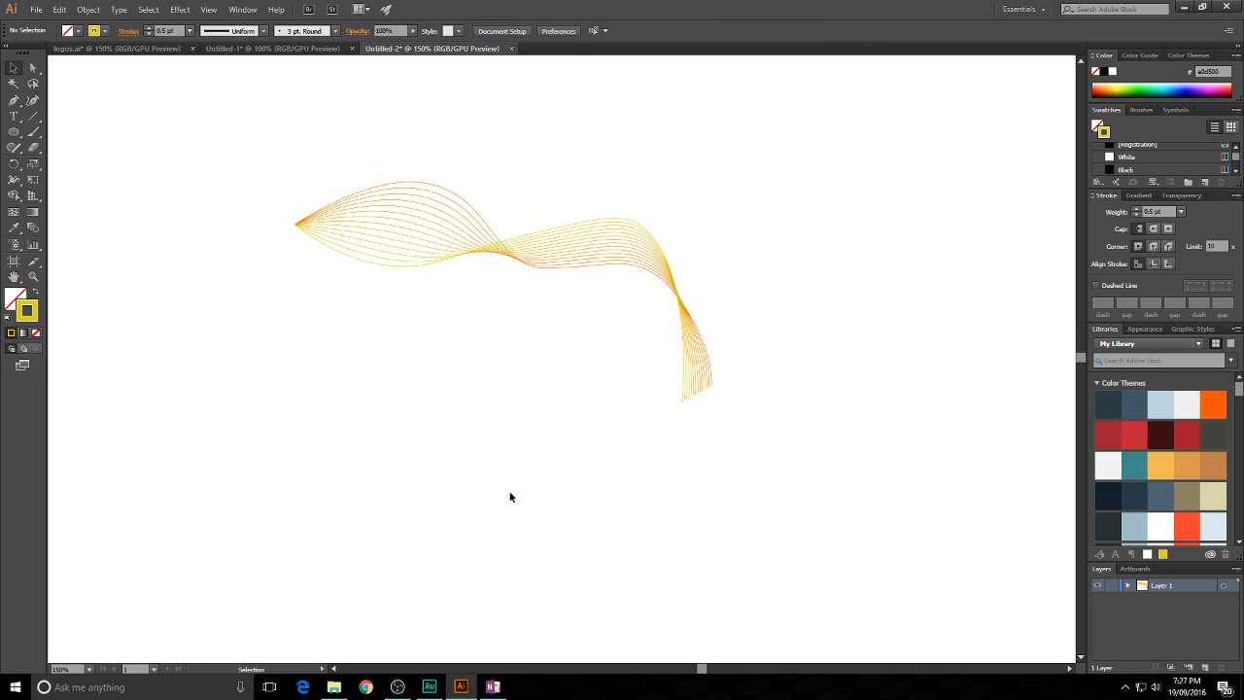
- Expand the strokes of the orange-to-yellow ribbon lines into outlines, leaving fill expansion off, and deselect them
left_click(445, 245)
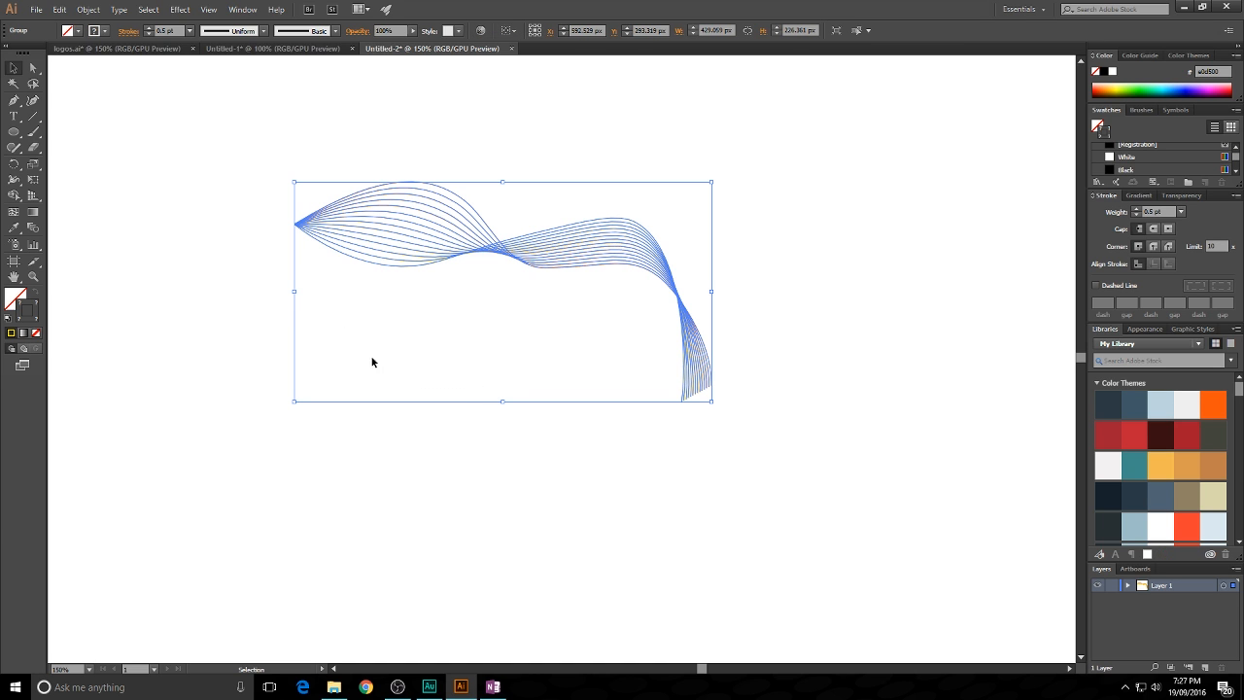
left_click(89, 9)
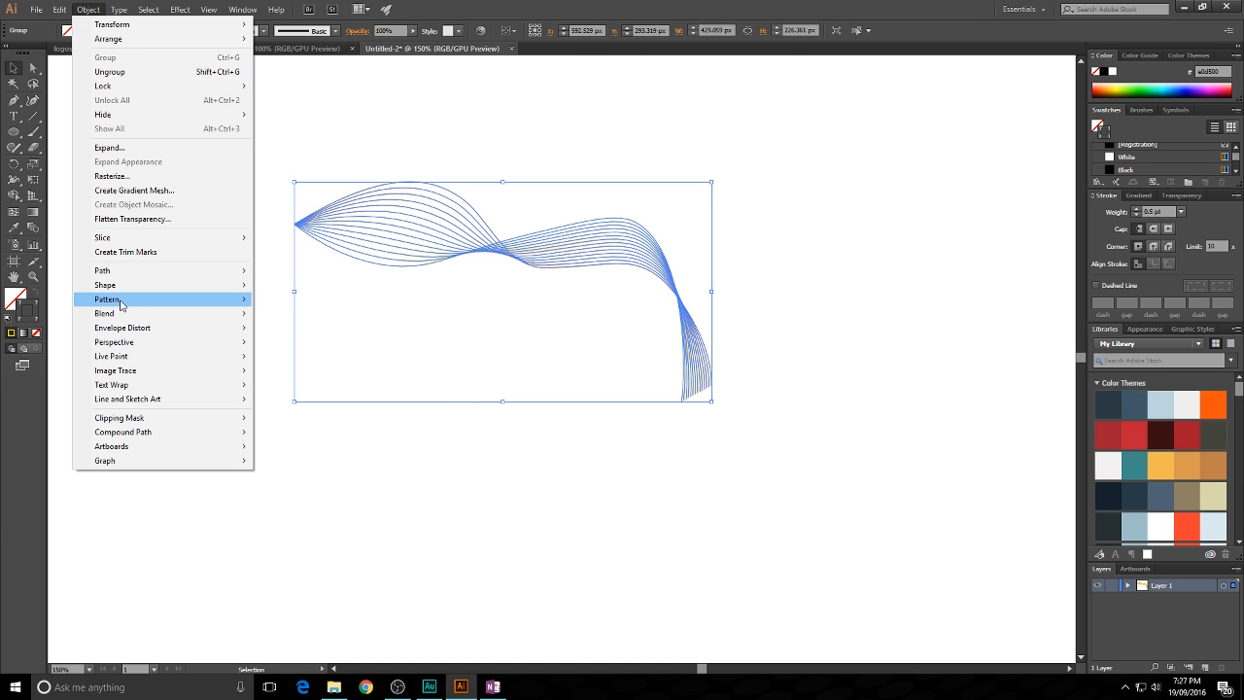
left_click(125, 151)
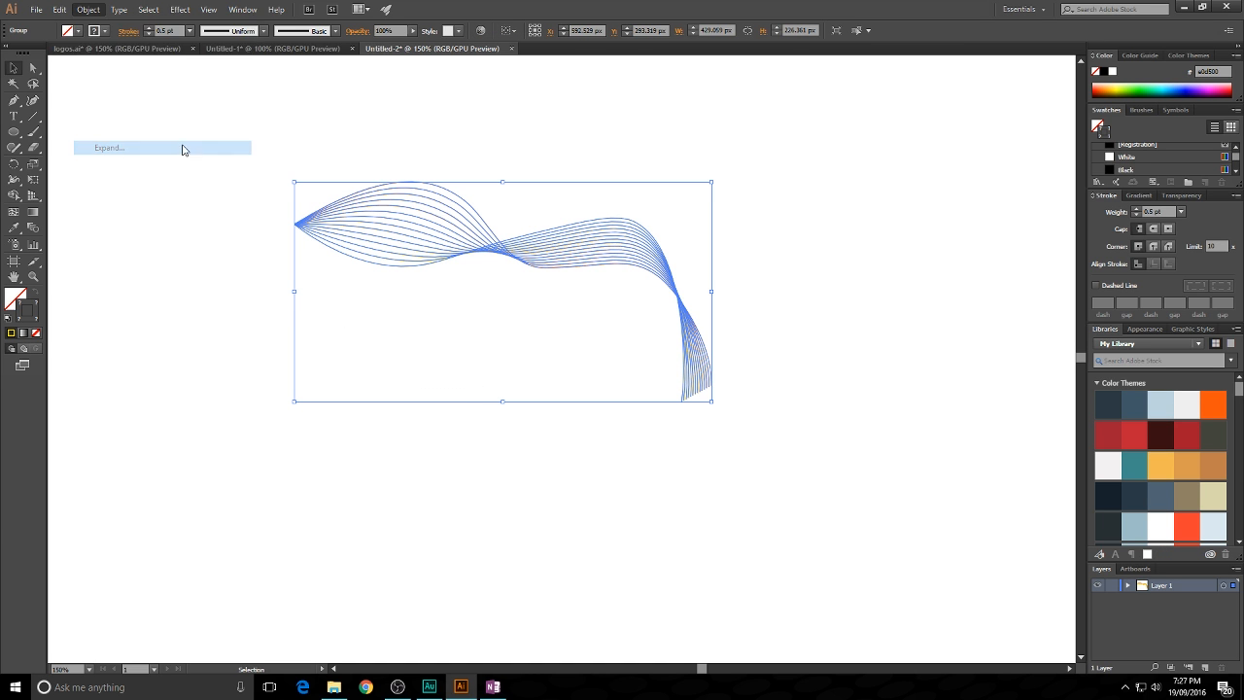
left_click(573, 300)
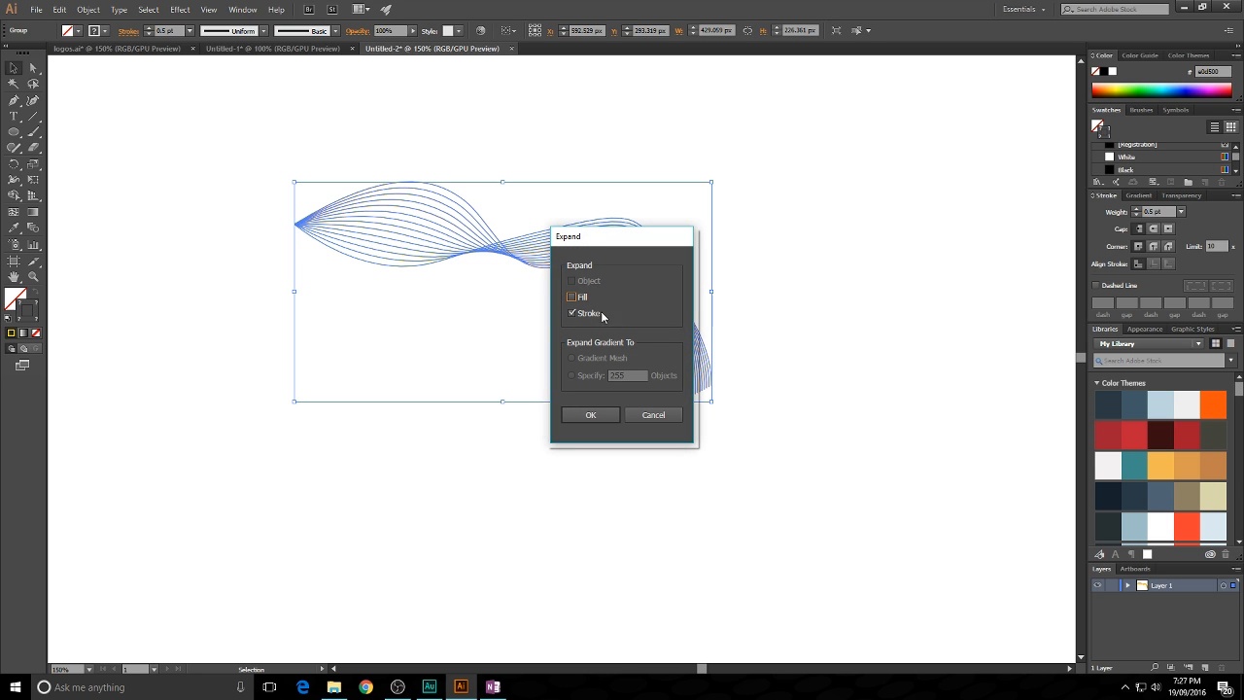
left_click(590, 416)
left_click(510, 497)
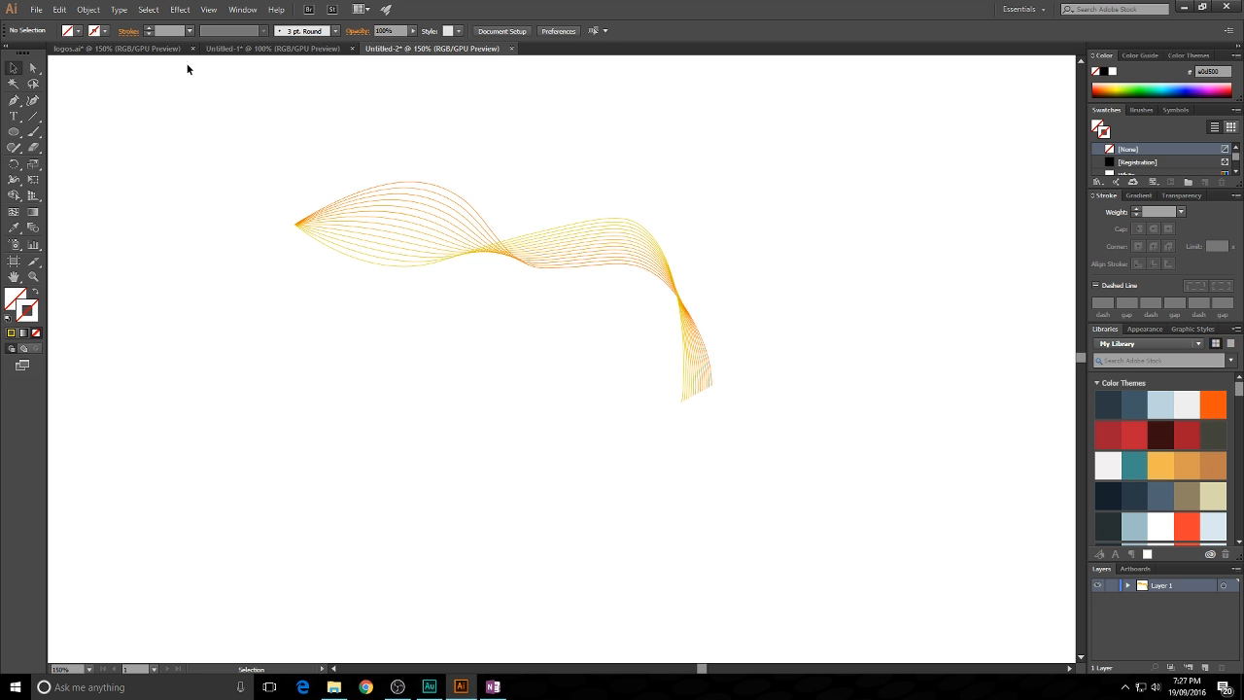
- Check the font of the CREATIVE lettering in the logos.ai reference document and return to the ribbon drawing
left_click(117, 47)
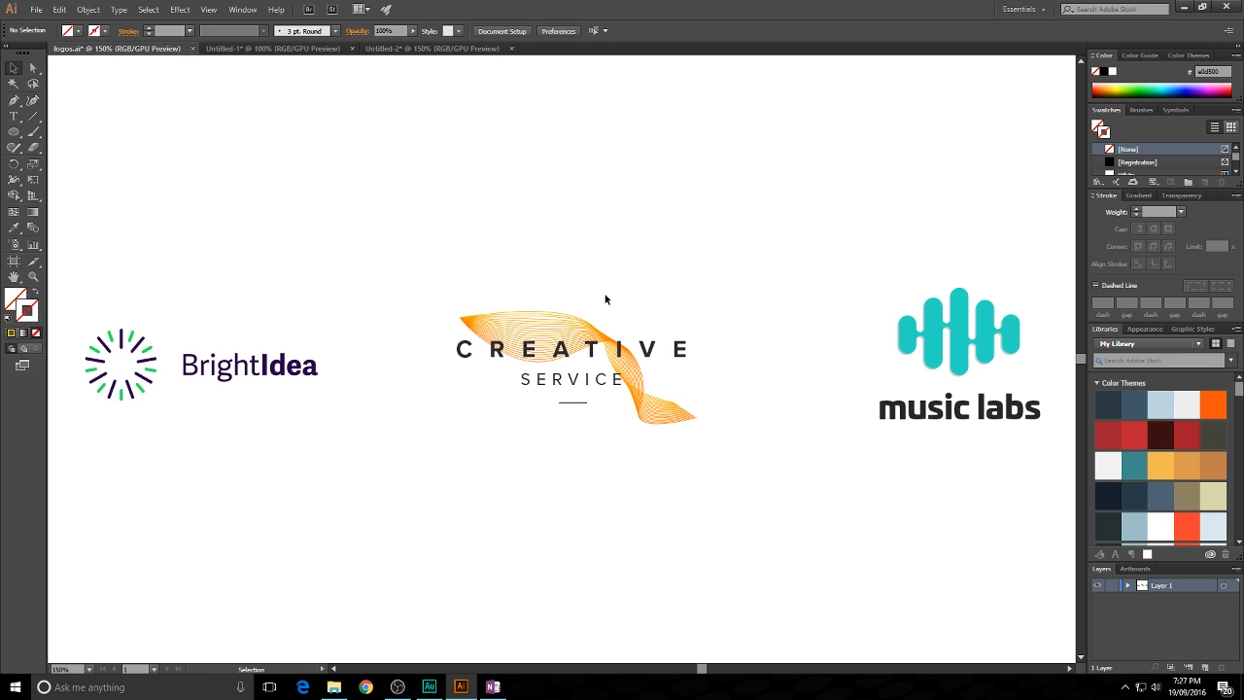
double_click(627, 357)
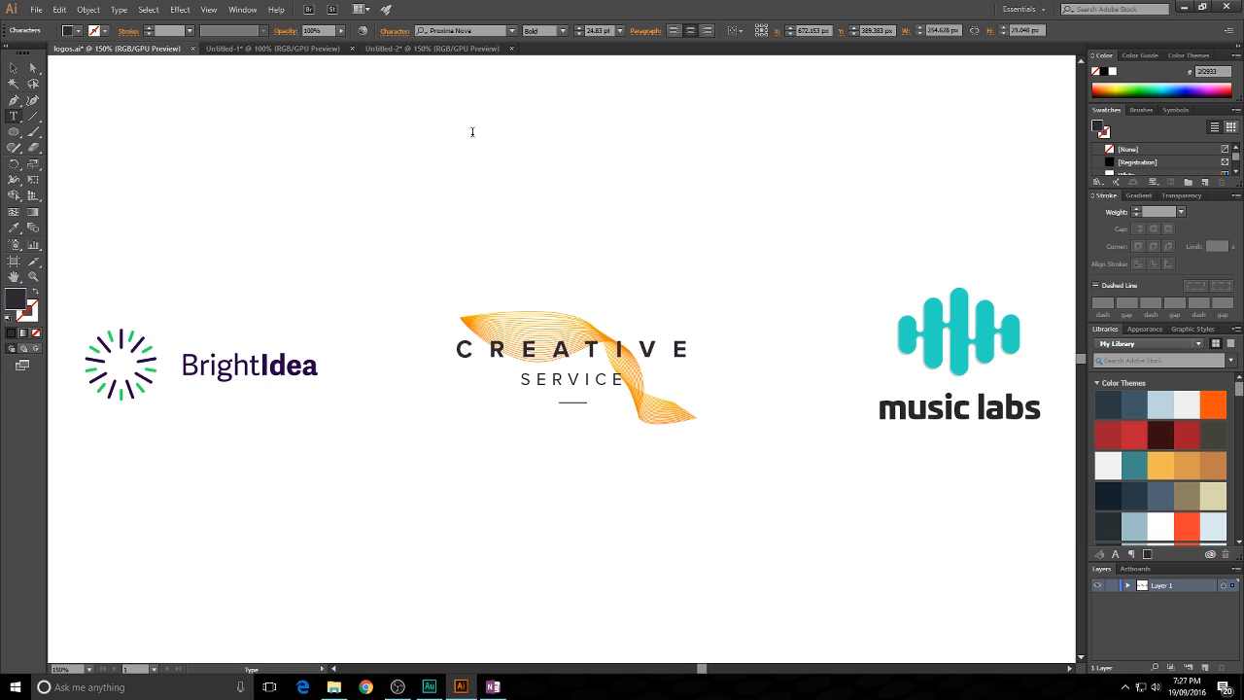
left_click(438, 48)
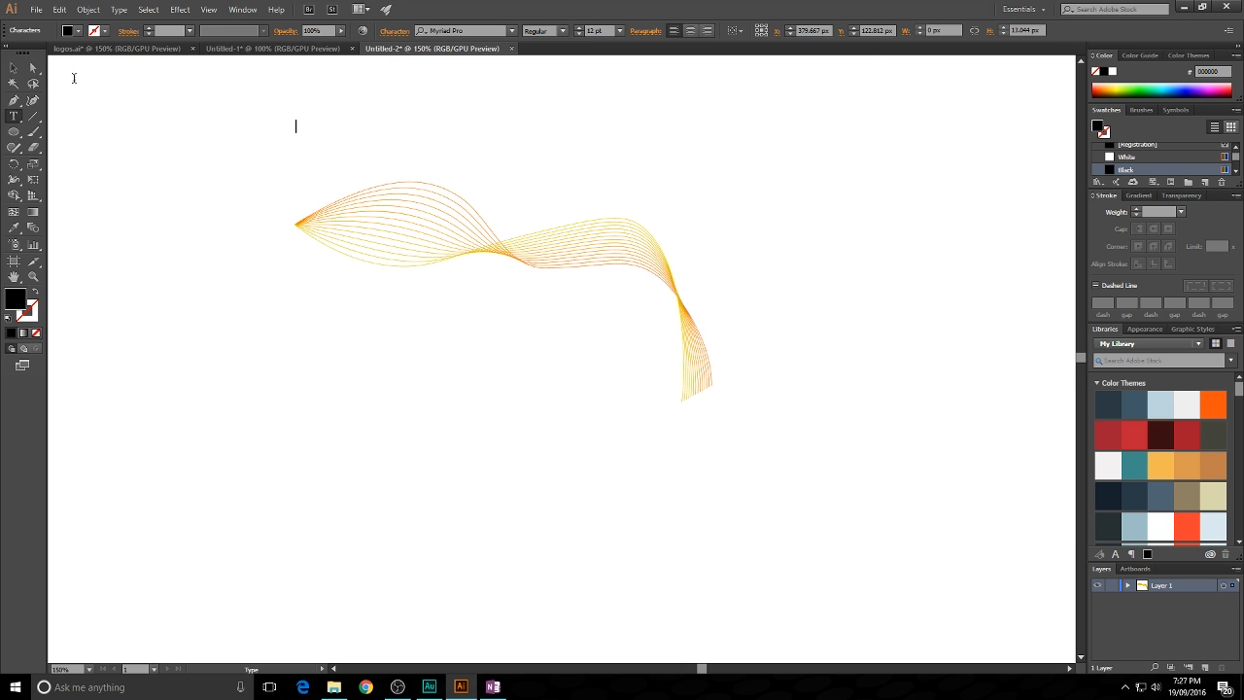
- Delete the empty text object above the ribbon
key("Escape")
left_click_drag(222, 97, 375, 165)
key("Delete")
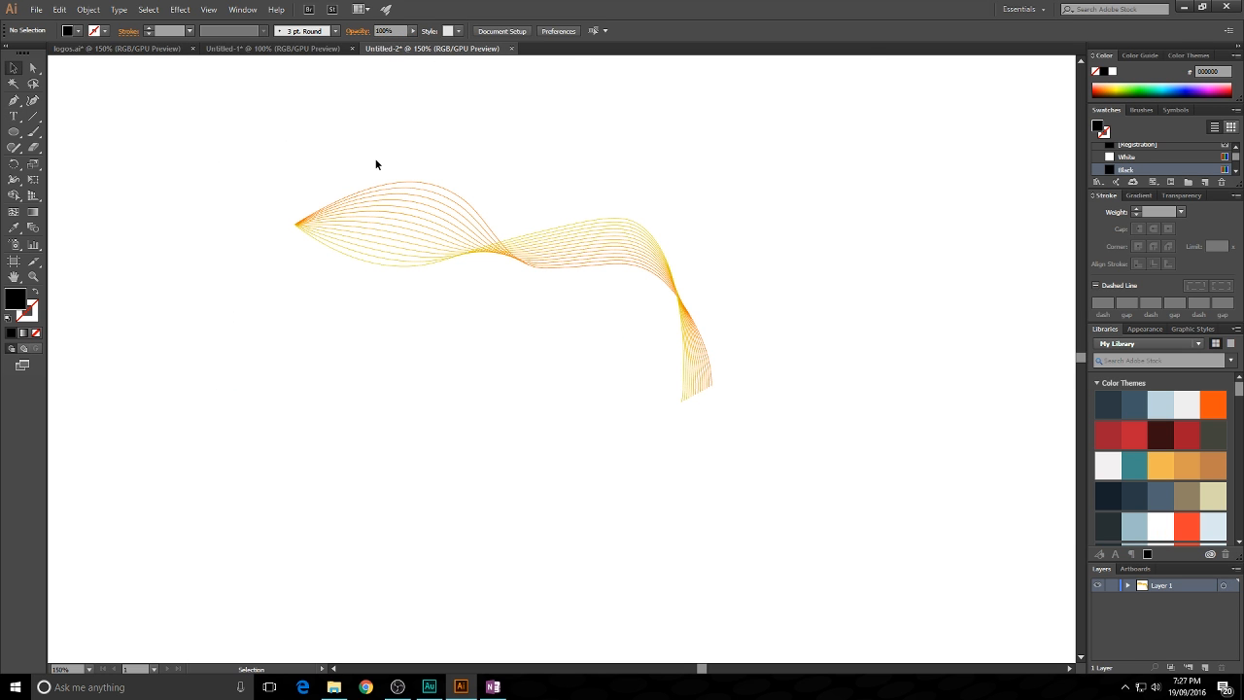
- Add the text CREATIVE below the ribbon in Proxima Nova Extrabold at 19 pt
key("t")
left_click(362, 289)
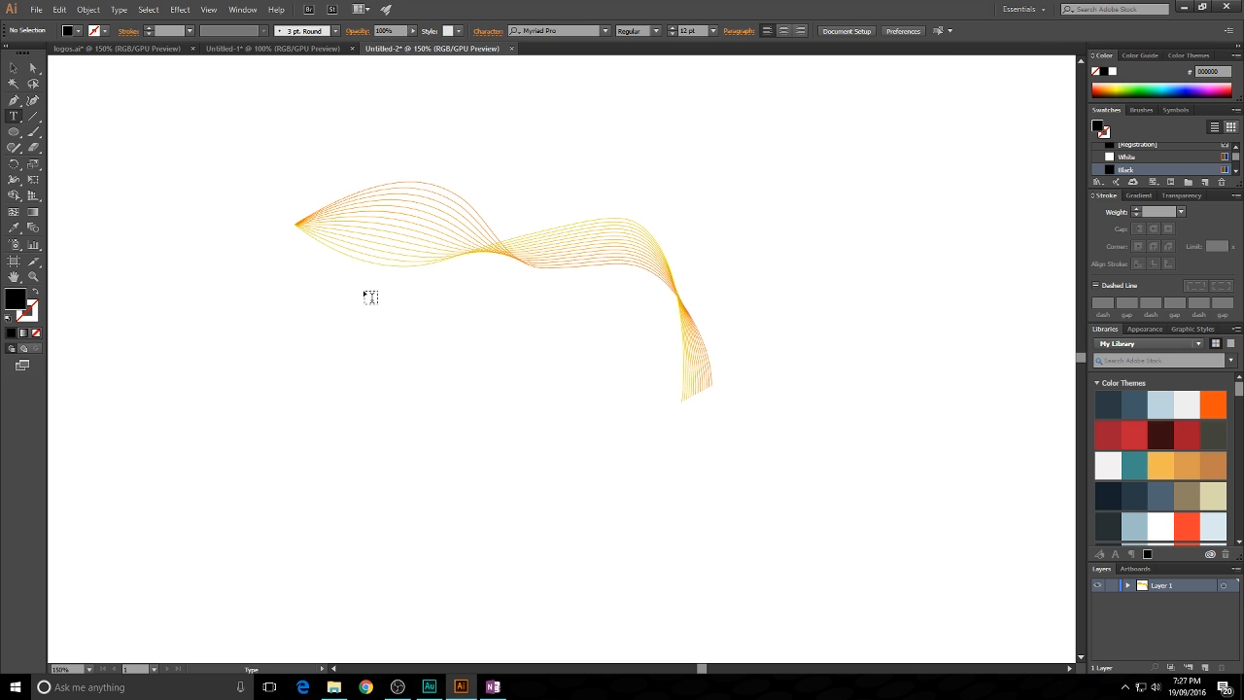
left_click(488, 30)
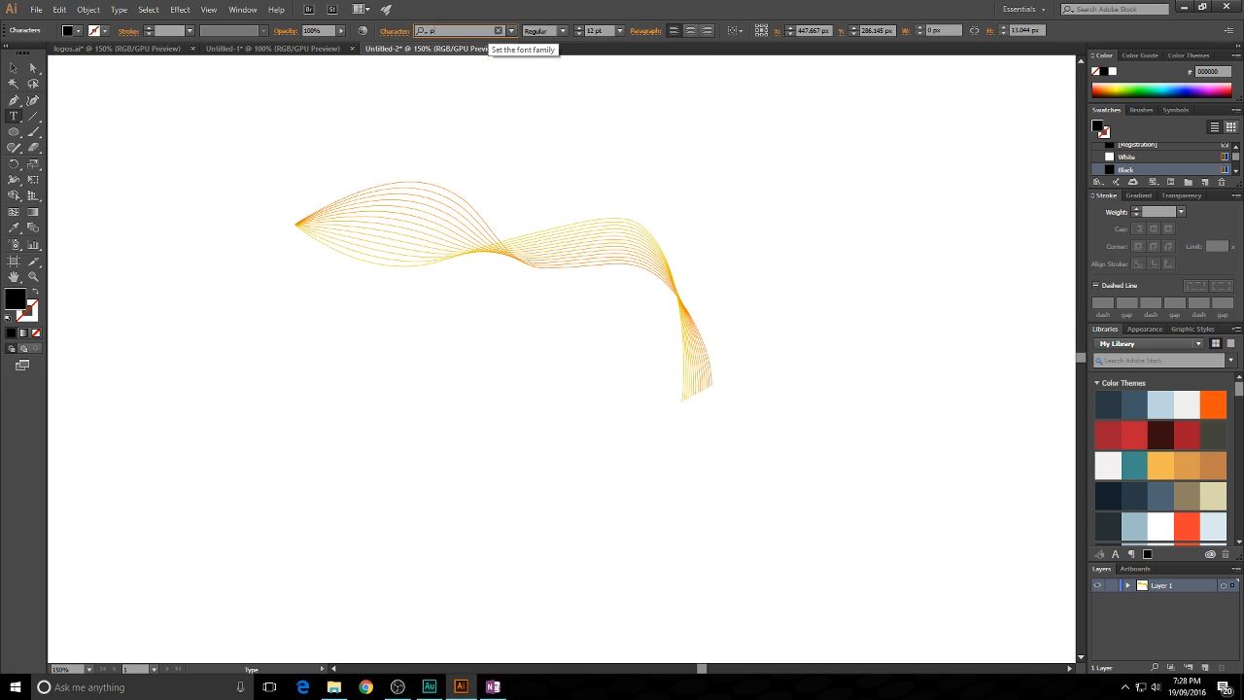
type("proxi")
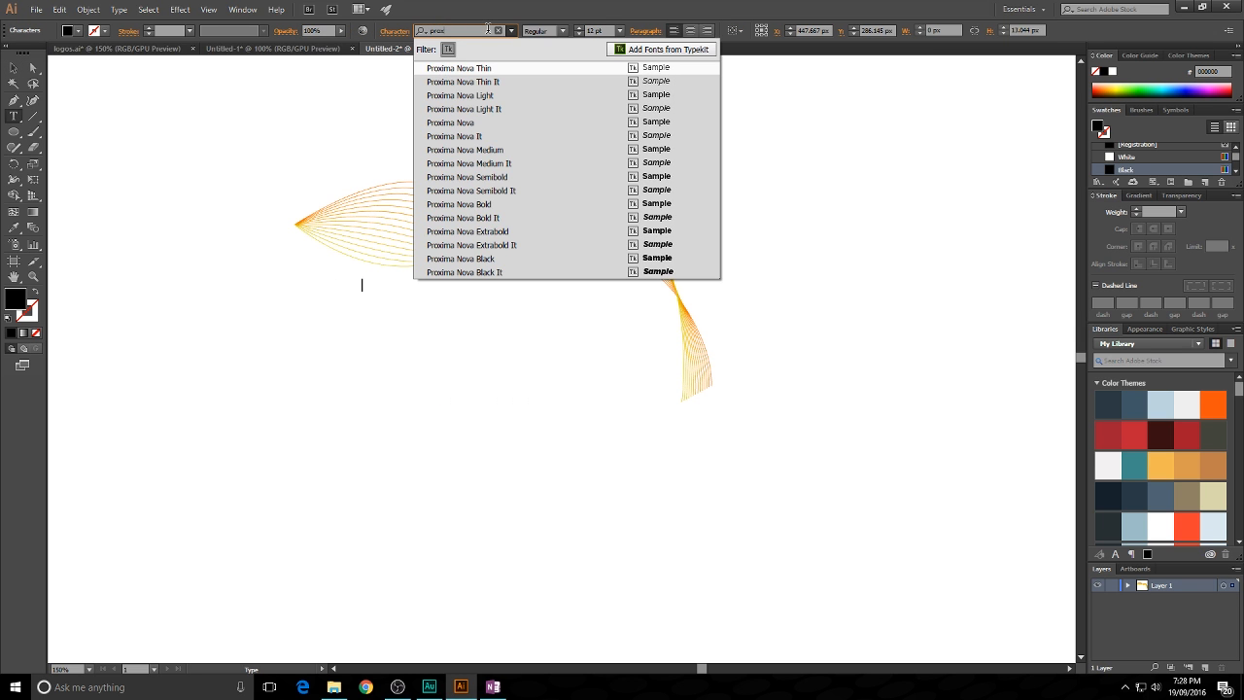
left_click(572, 234)
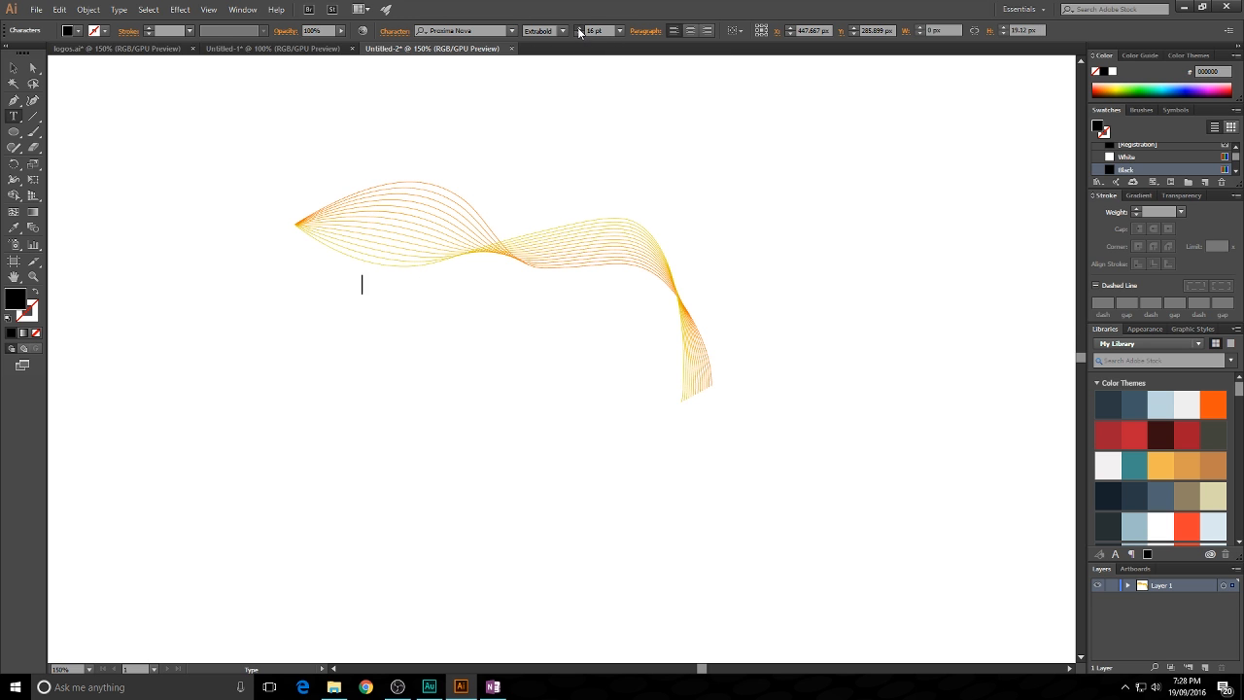
left_click(580, 30)
type("creative")
key("Escape")
left_click_drag(424, 289, 477, 300)
left_click(494, 359)
- Widen the tracking of the whole word CREATIVE until the letters are generously spaced apart
double_click(478, 300)
key("ctrl+a")
key("alt+Right")
key("alt+Right")
key("alt+Right")
key("alt+Right")
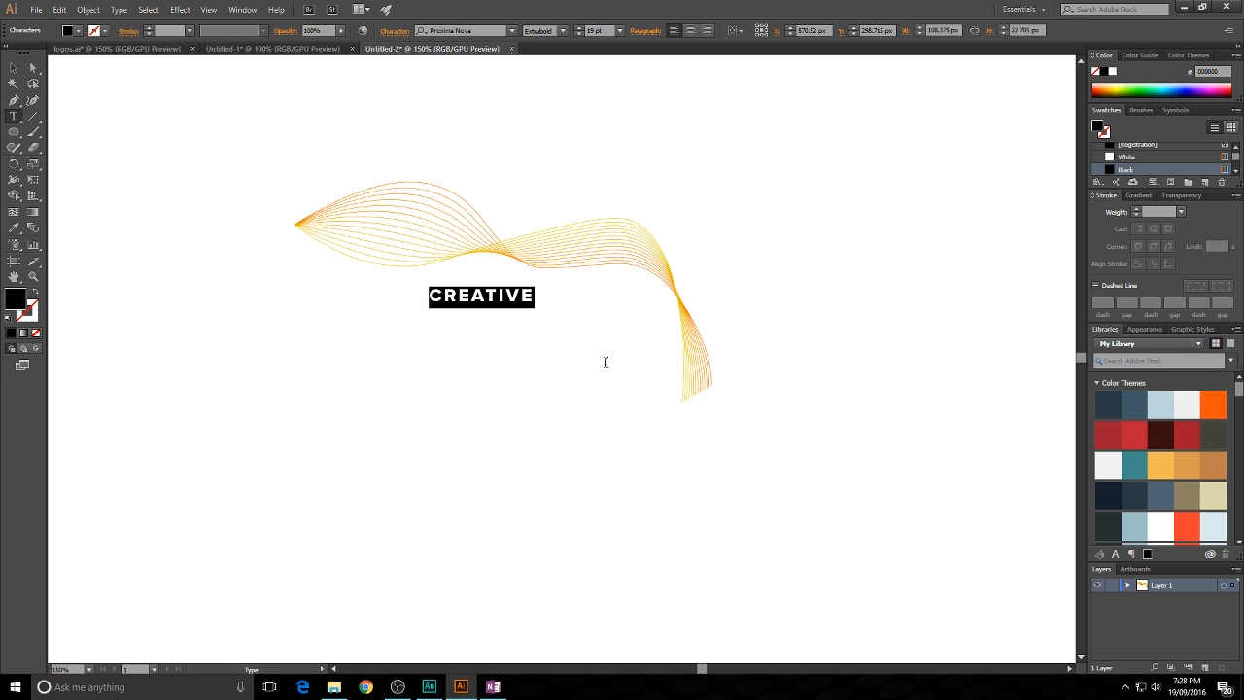
key("alt+Right")
key("alt+Right")
key("alt+Right")
key("alt+Right")
key("alt+Right")
key("alt+Right")
key("alt+Right")
key("alt+Right")
key("alt+Right")
key("alt+Right")
key("alt+Right")
key("alt+Right")
key("alt+Right")
key("alt+Right")
key("alt+Right")
key("alt+Right")
key("alt+Right")
left_click(16, 66)
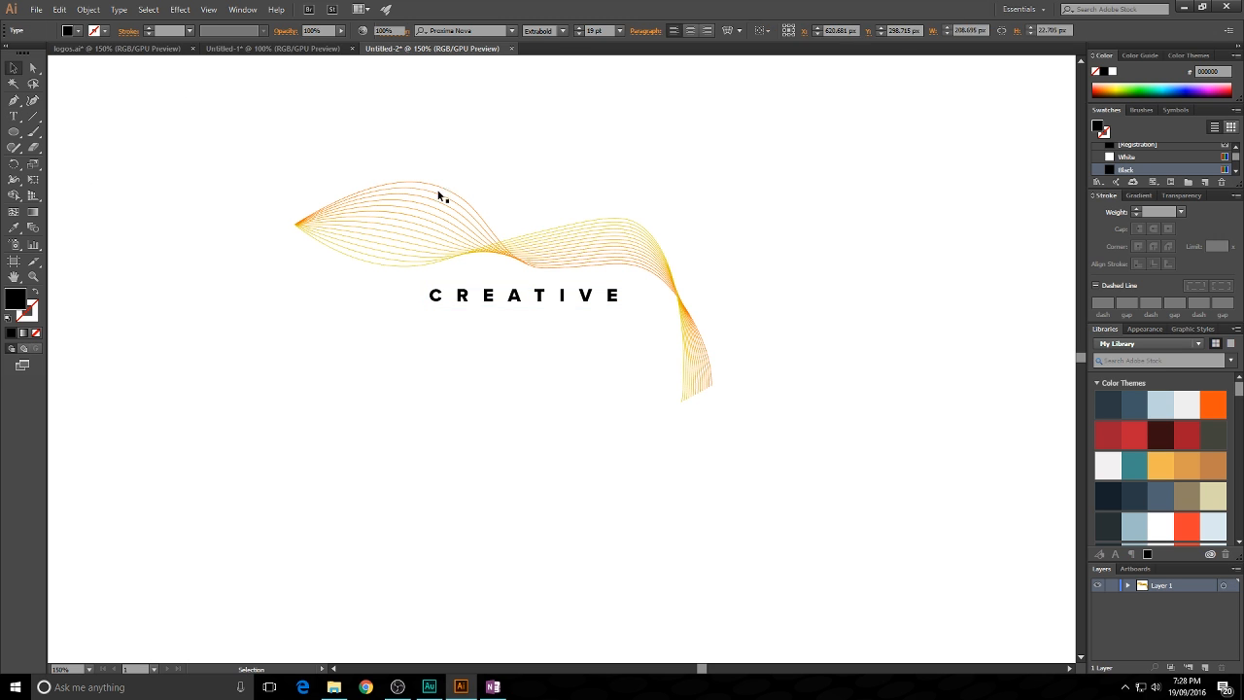
- Centre-align the CREATIVE text and place it closely beneath the middle of the ribbon
left_click_drag(555, 304, 529, 314)
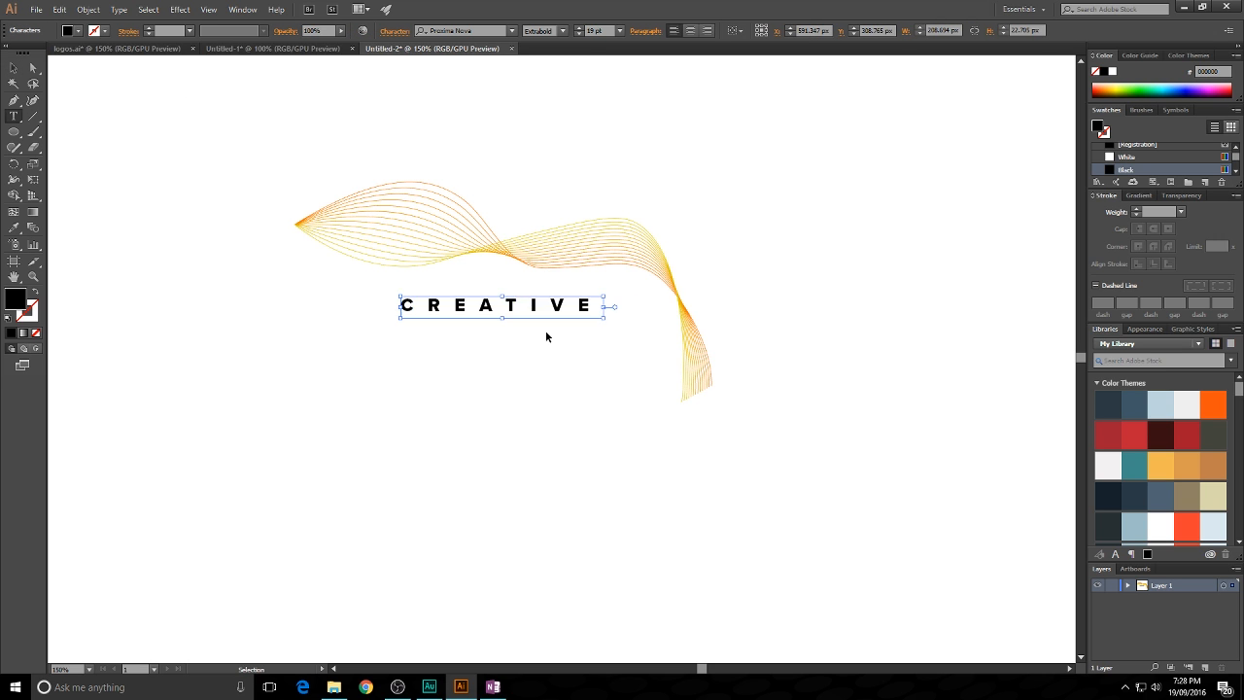
double_click(544, 305)
key("ctrl+a")
left_click(690, 30)
key("Escape")
left_click_drag(480, 311, 570, 303)
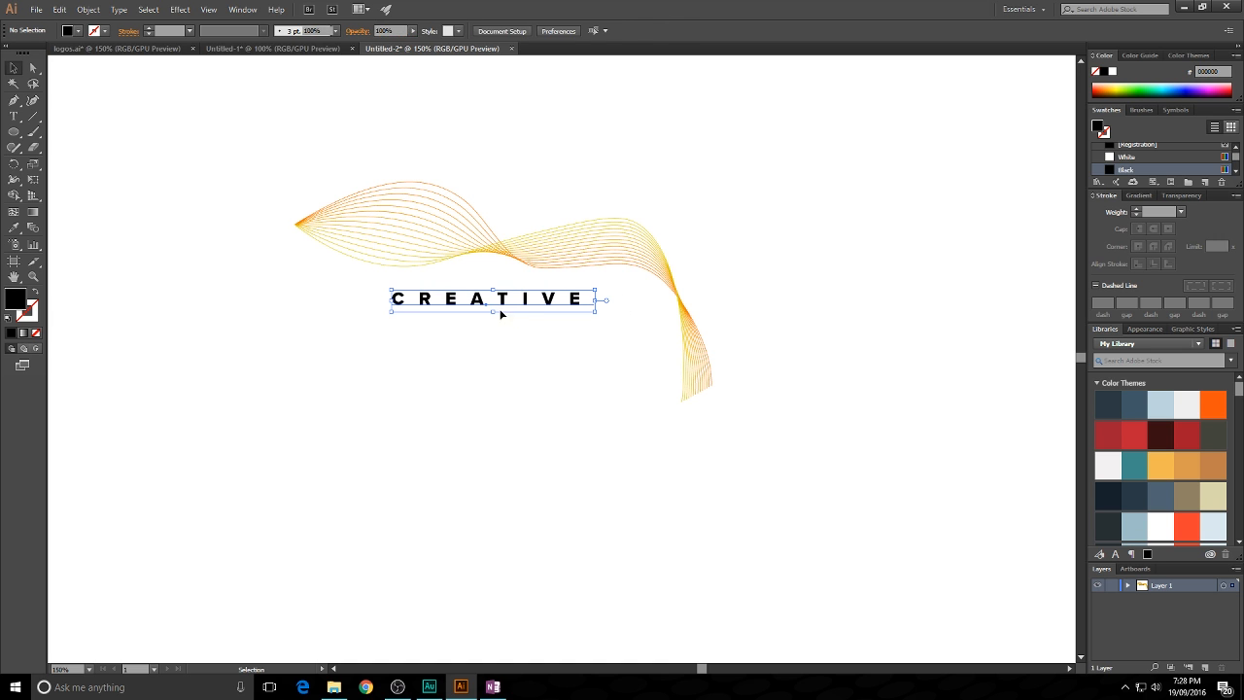
- Scale the CREATIVE text up proportionally to about 28 pt, reposition it beneath the ribbon and deselect it
left_click_drag(390, 312, 294, 343)
left_click_drag(483, 307, 498, 312)
left_click(556, 399)
left_click(518, 381)
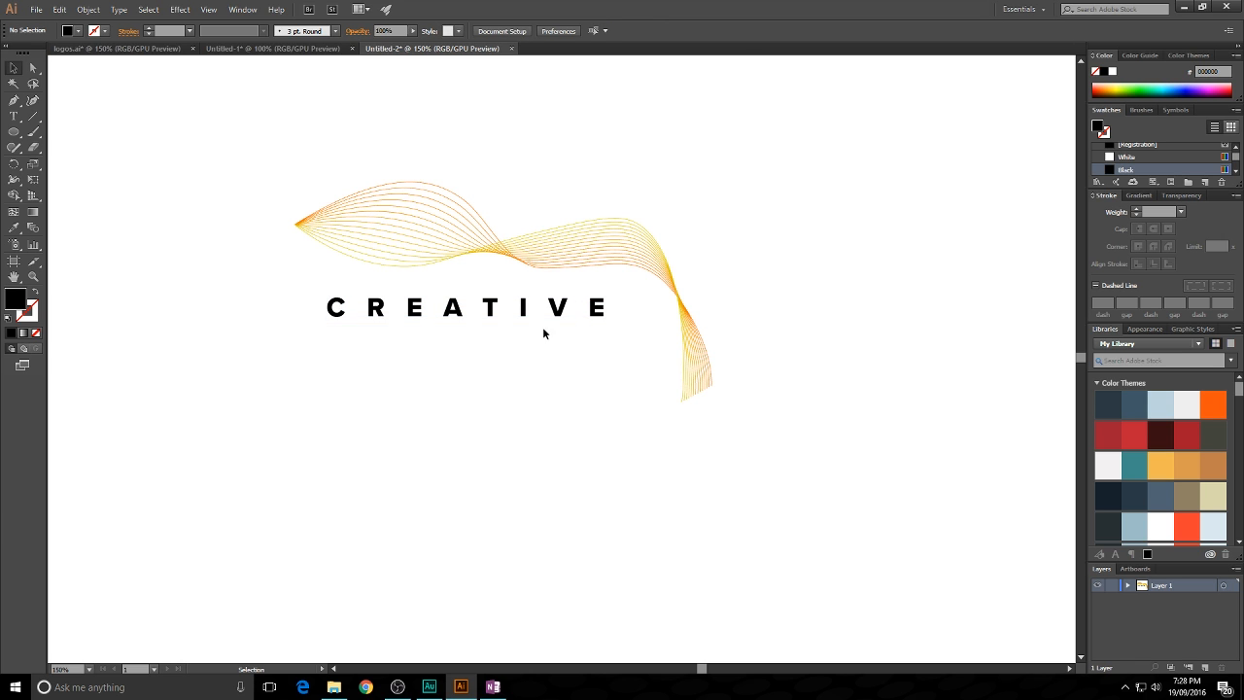
- Duplicate the CREATIVE text directly below itself and replace the copy's wording with SERVICE
left_click_drag(567, 310, 565, 341)
key("t")
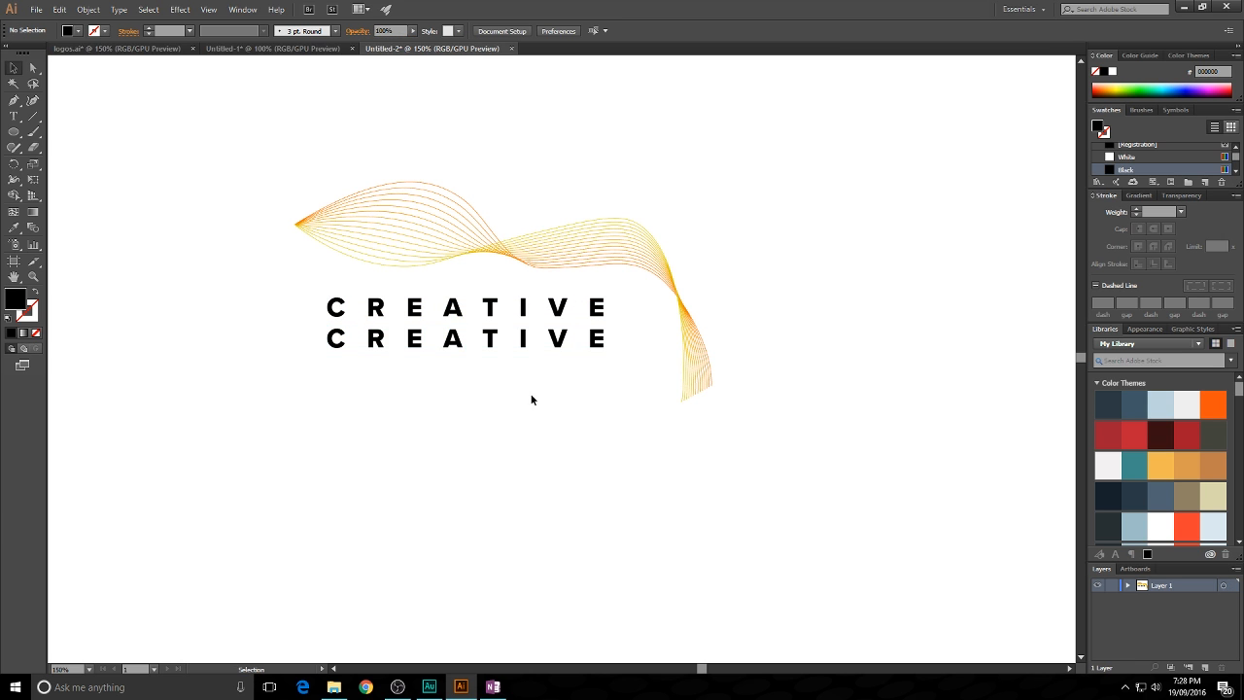
double_click(531, 337)
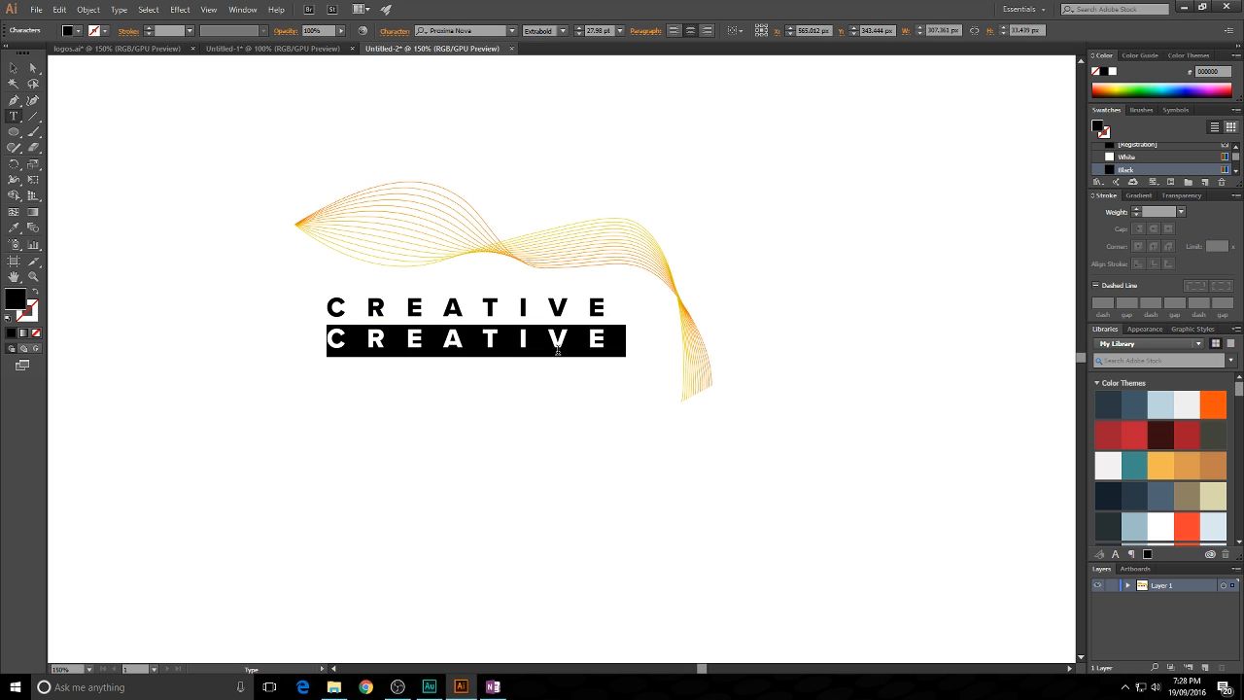
type("SERVICE")
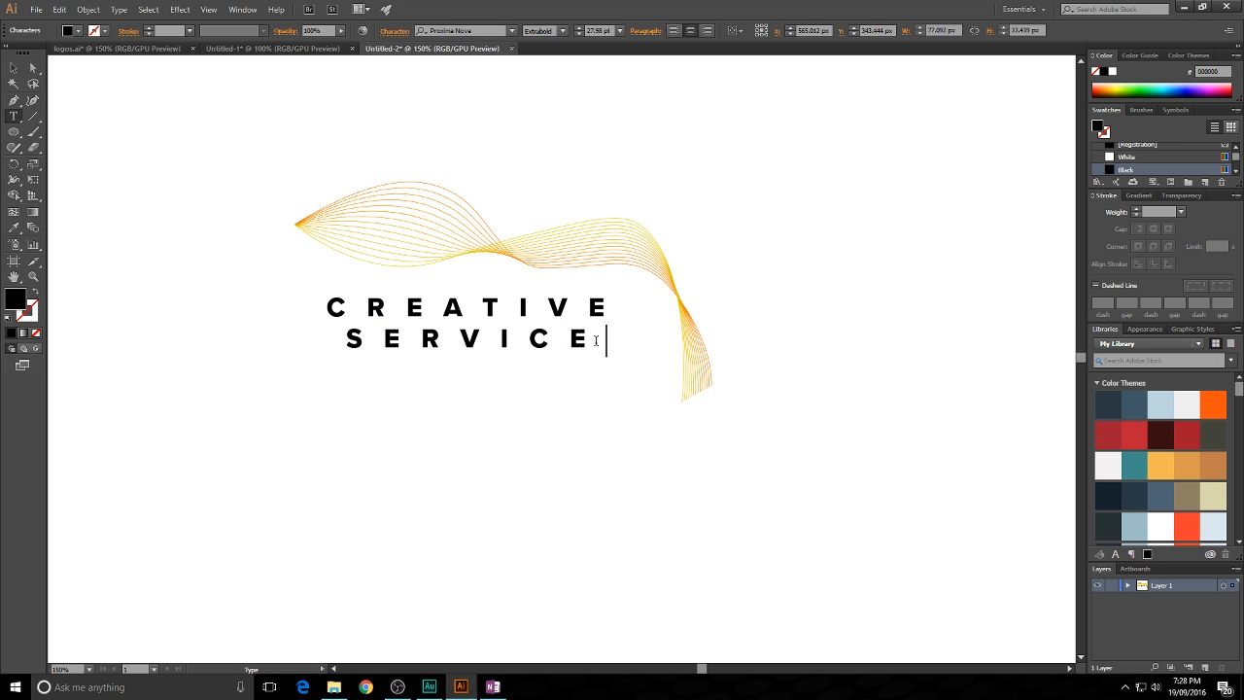
- Set the font weight of the SERVICE text to Light
left_click_drag(596, 341, 172, 363)
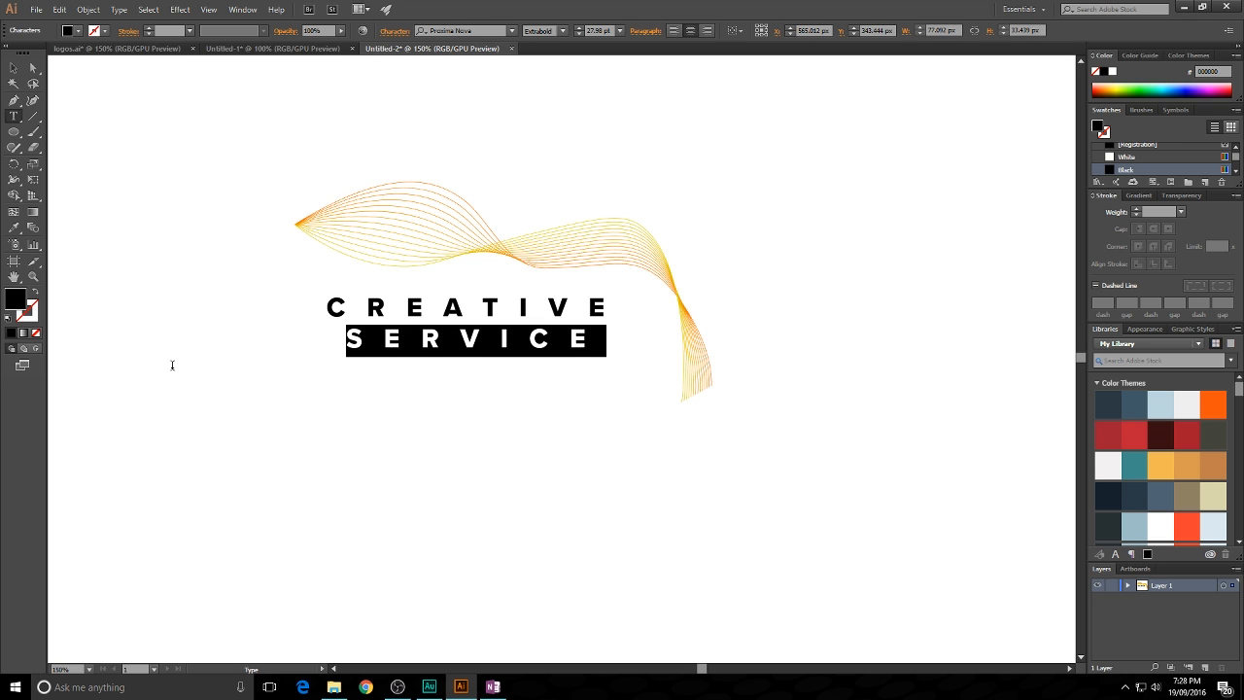
left_click(562, 30)
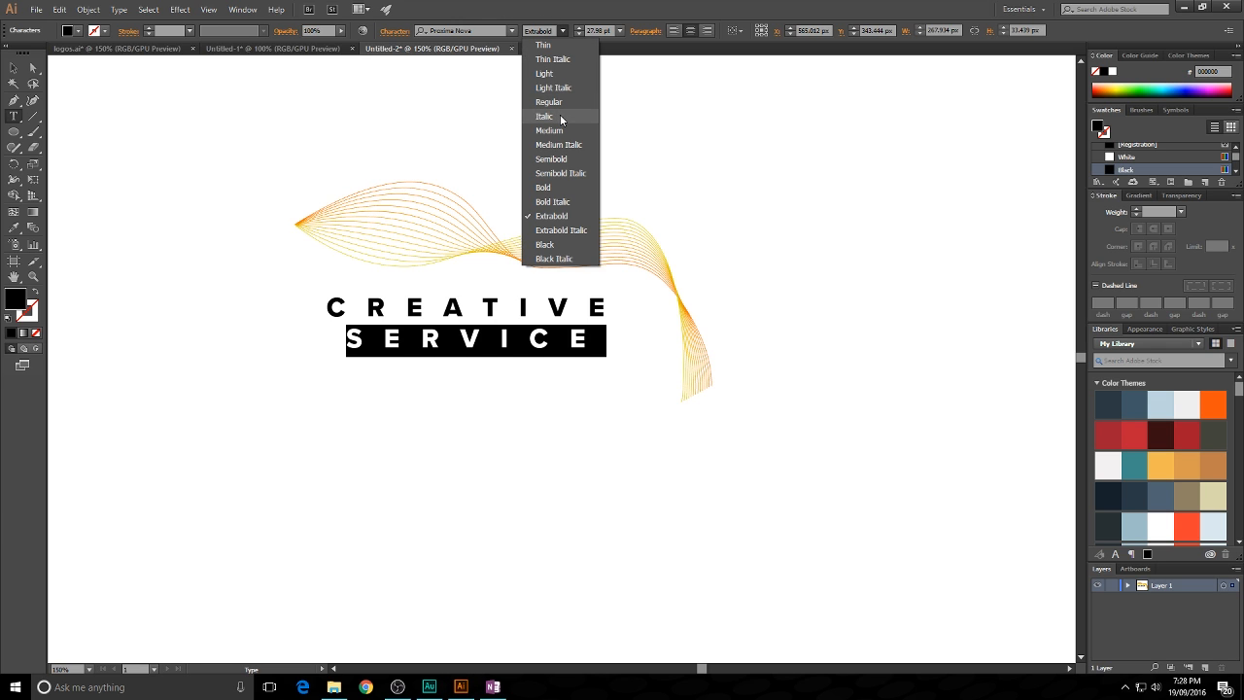
left_click(556, 101)
left_click_drag(595, 338, 270, 323)
left_click(562, 31)
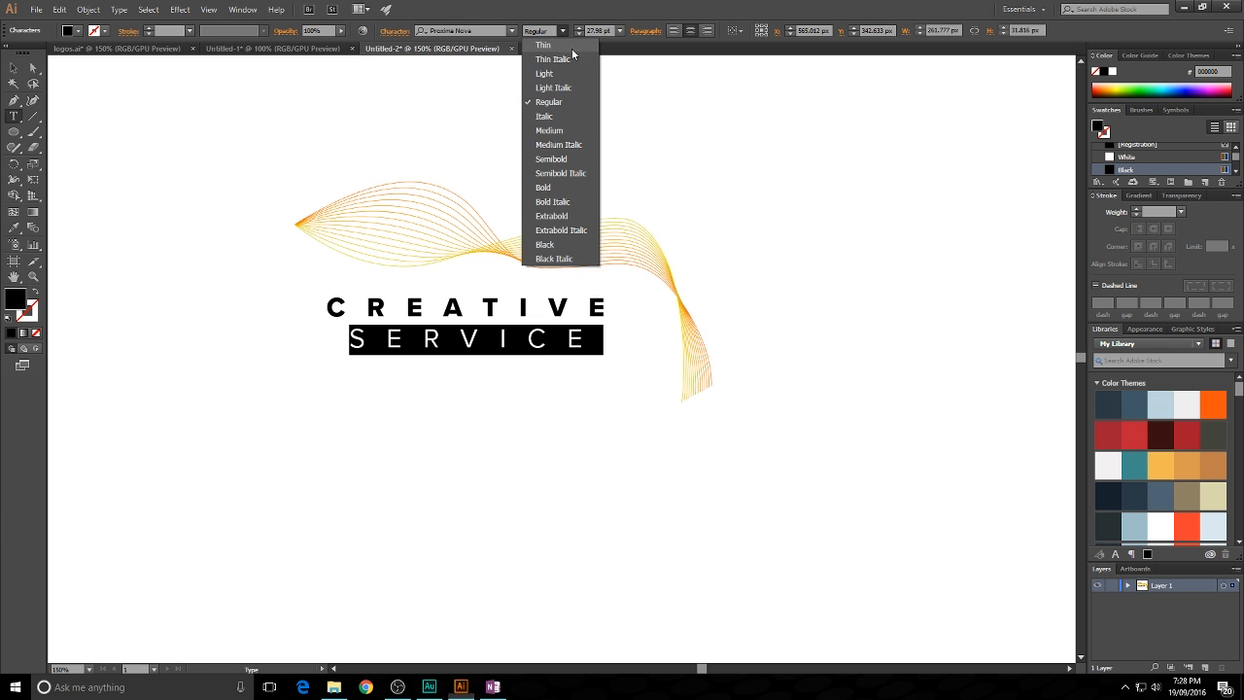
left_click(568, 70)
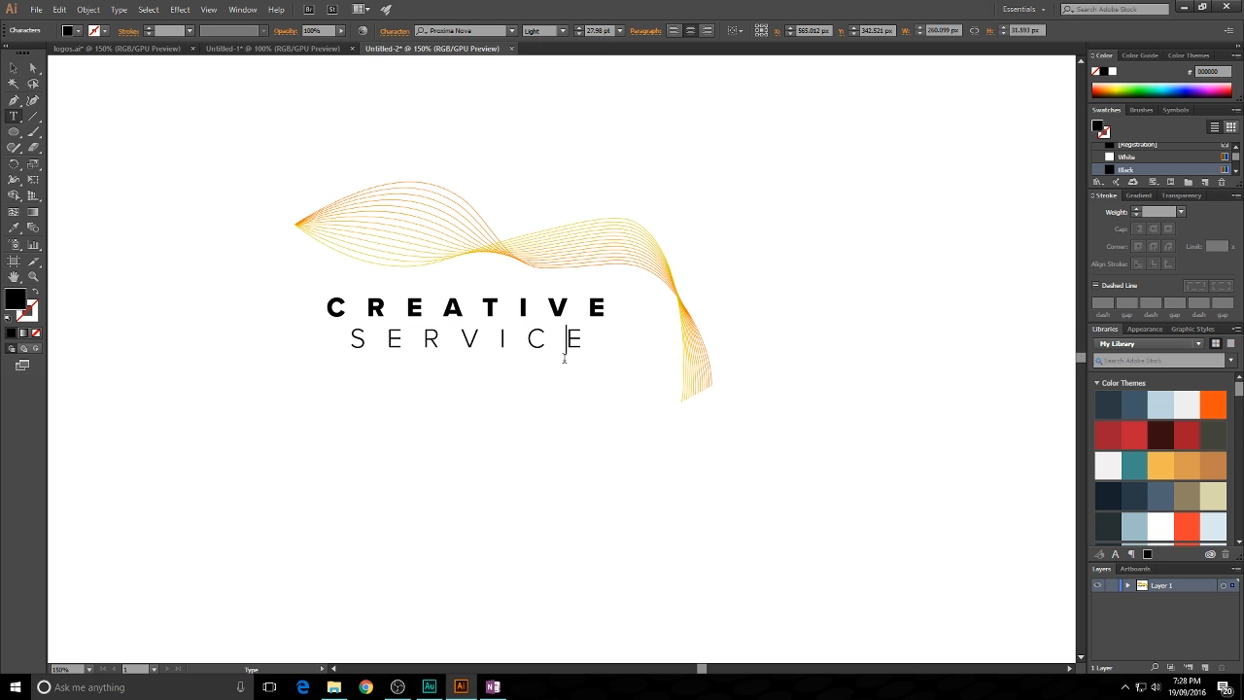
key("Escape")
- Change the fill of both the CREATIVE and SERVICE text to dark grey 262626
left_click(277, 324)
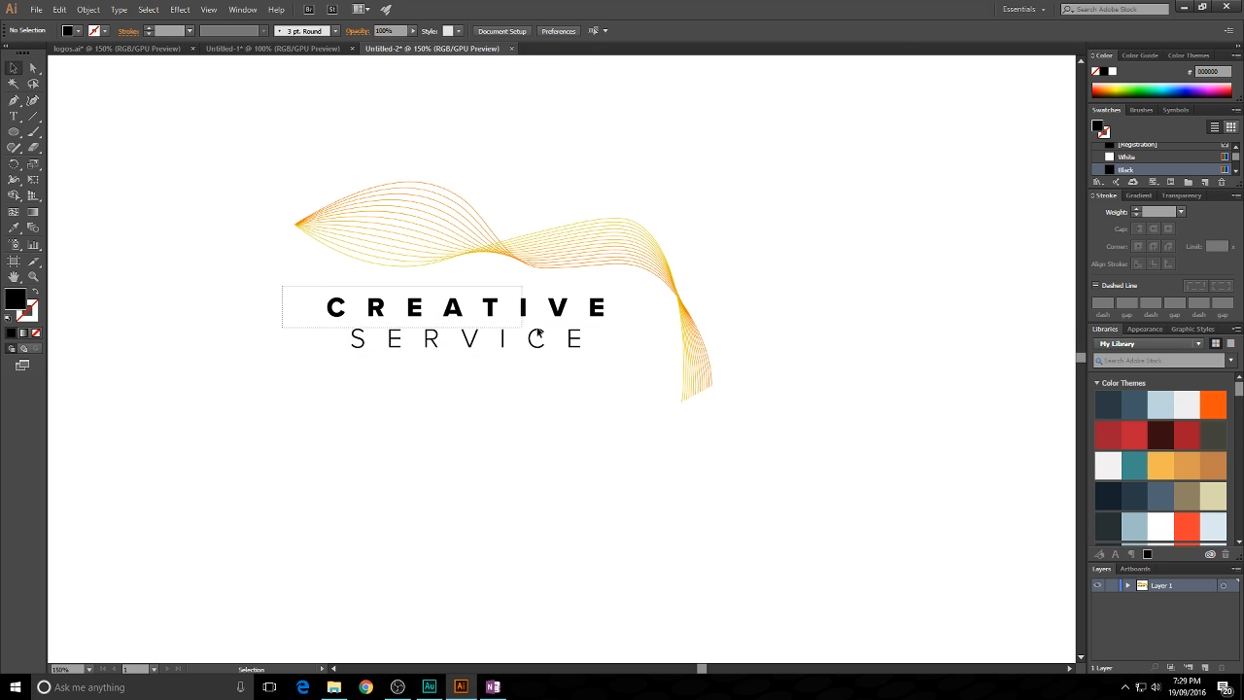
left_click(540, 335)
double_click(16, 301)
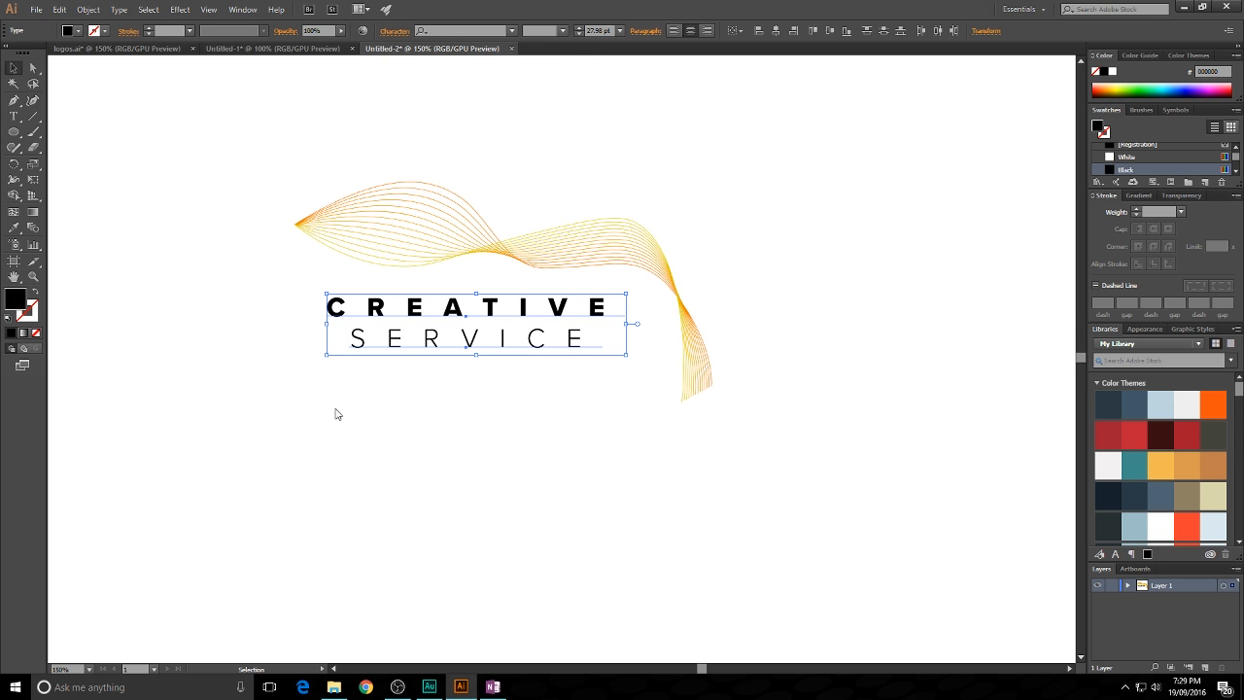
left_click_drag(255, 533, 251, 557)
left_click(541, 423)
left_click(519, 402)
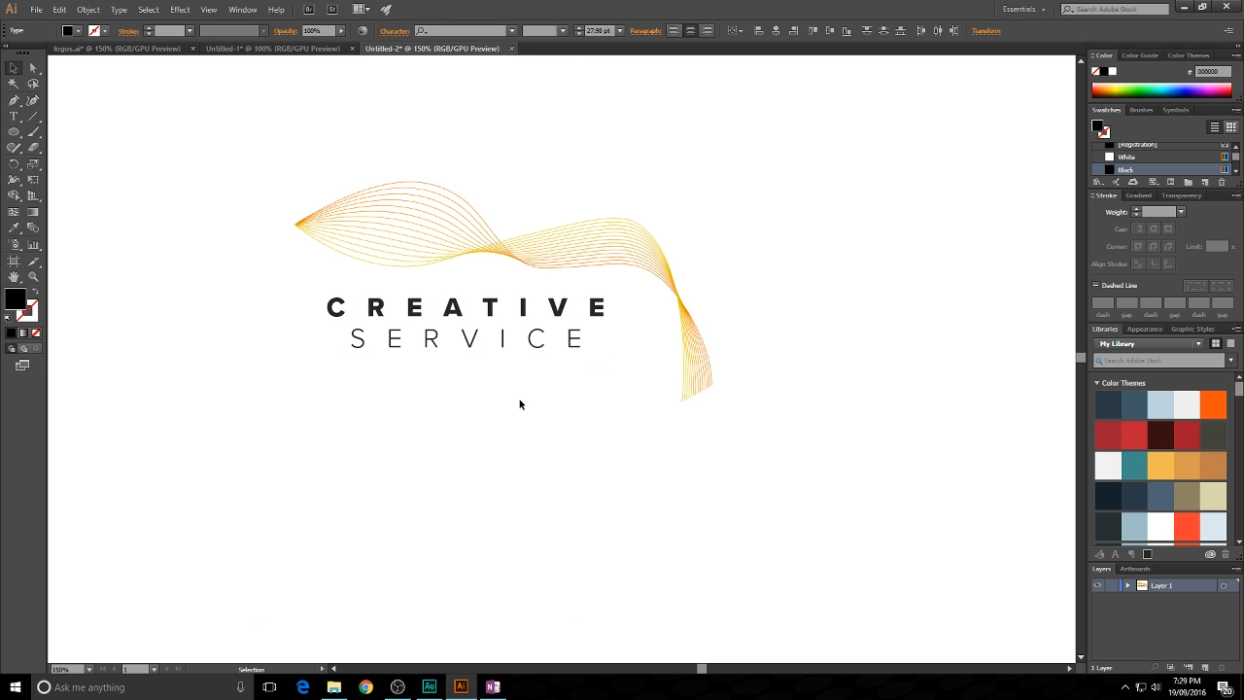
left_click_drag(303, 287, 639, 368)
left_click(570, 408)
- Draw a short horizontal line centred below SERVICE with a 1 pt dark grey stroke and no fill
left_click(33, 116)
left_click_drag(445, 379, 494, 378)
left_click(11, 333)
left_click(36, 291)
left_click(16, 69)
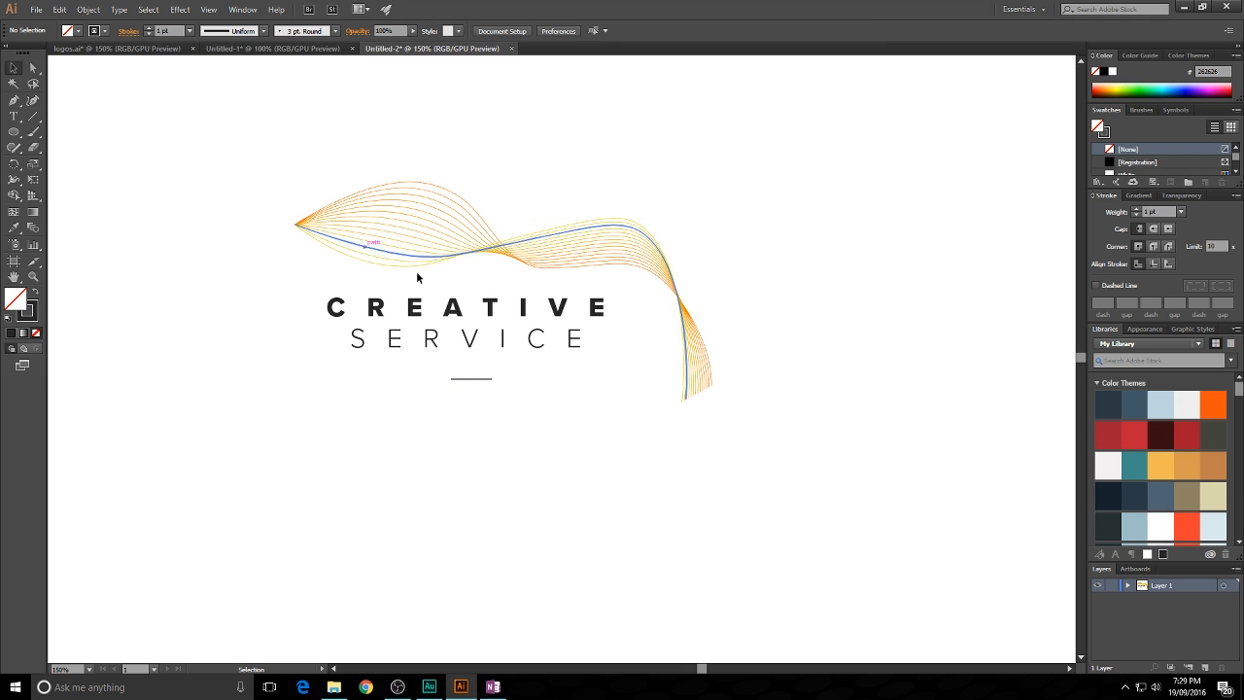
- Move the SERVICE text slightly down to open up the gap beneath CREATIVE, fine-tuning its vertical position
left_click_drag(473, 338, 472, 348)
left_click(624, 420)
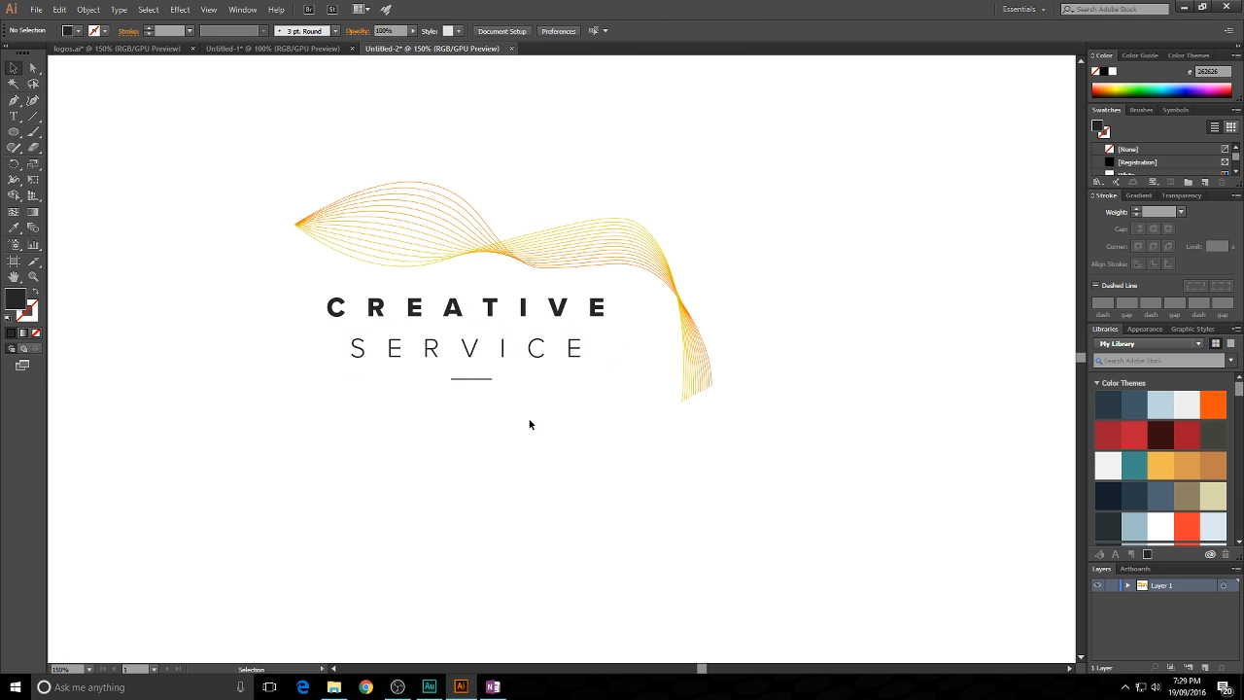
left_click(536, 360)
key("Up")
key("Up")
key("Up")
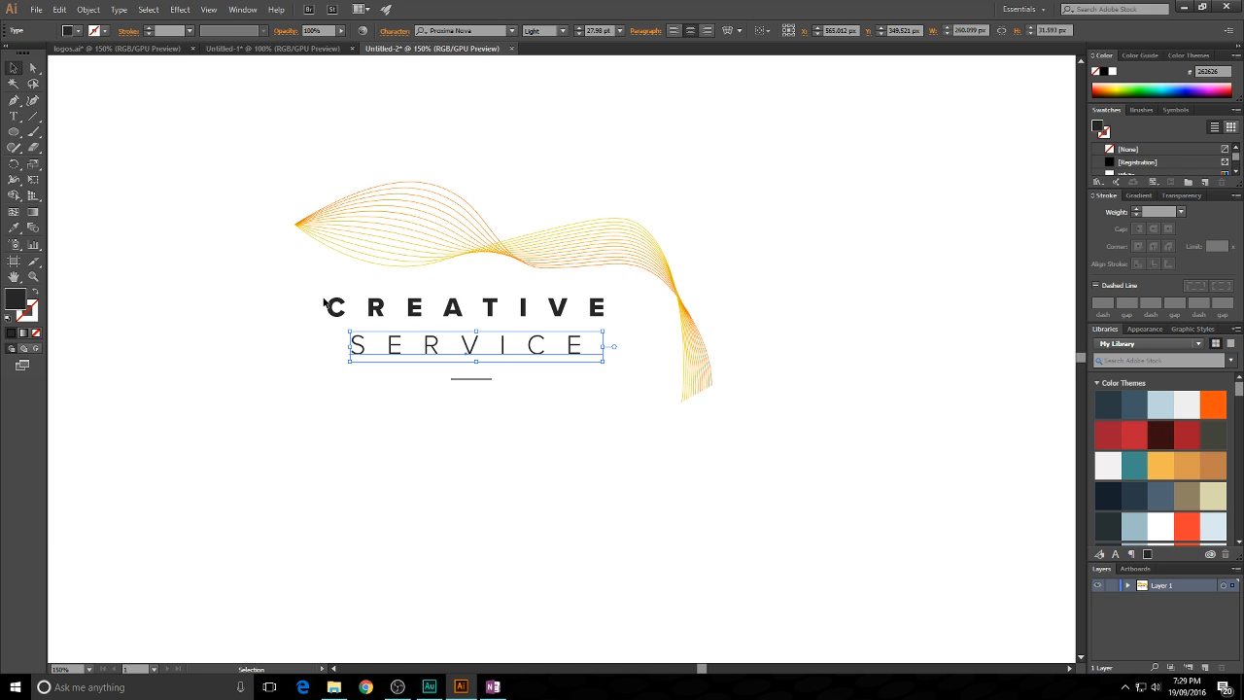
- Nudge the short line below SERVICE slightly down and clear the selection
left_click(466, 388)
left_click(483, 378)
left_click(551, 372)
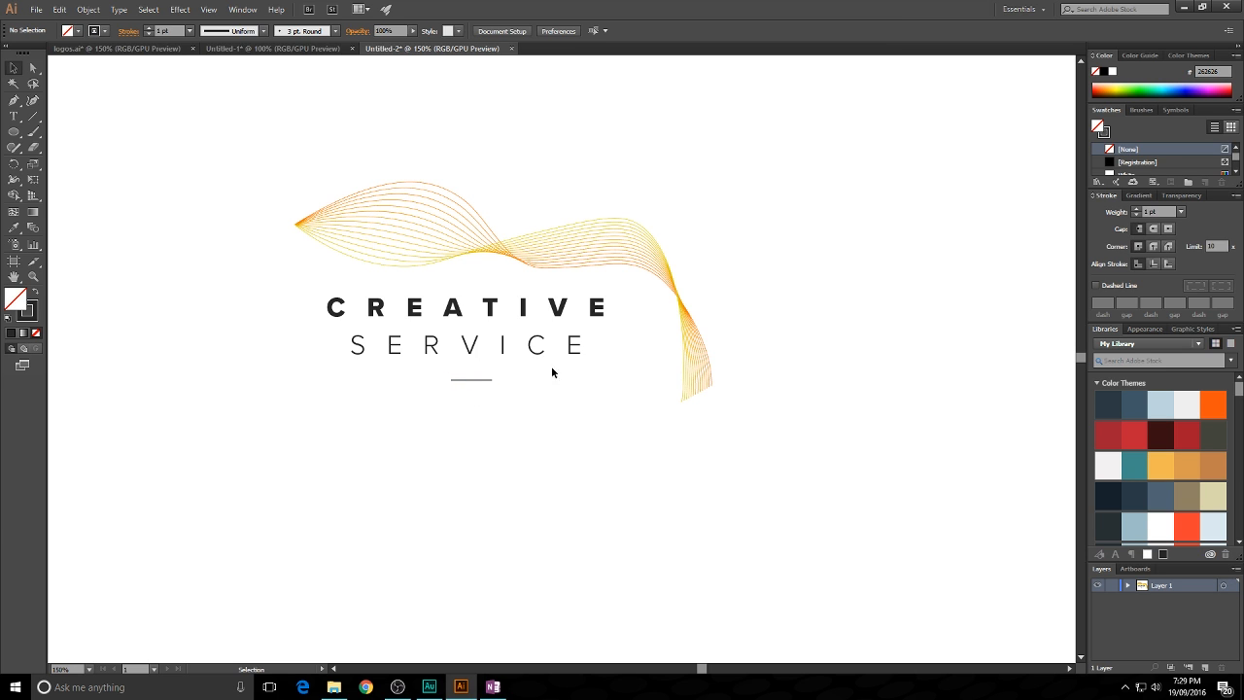
left_click(388, 356)
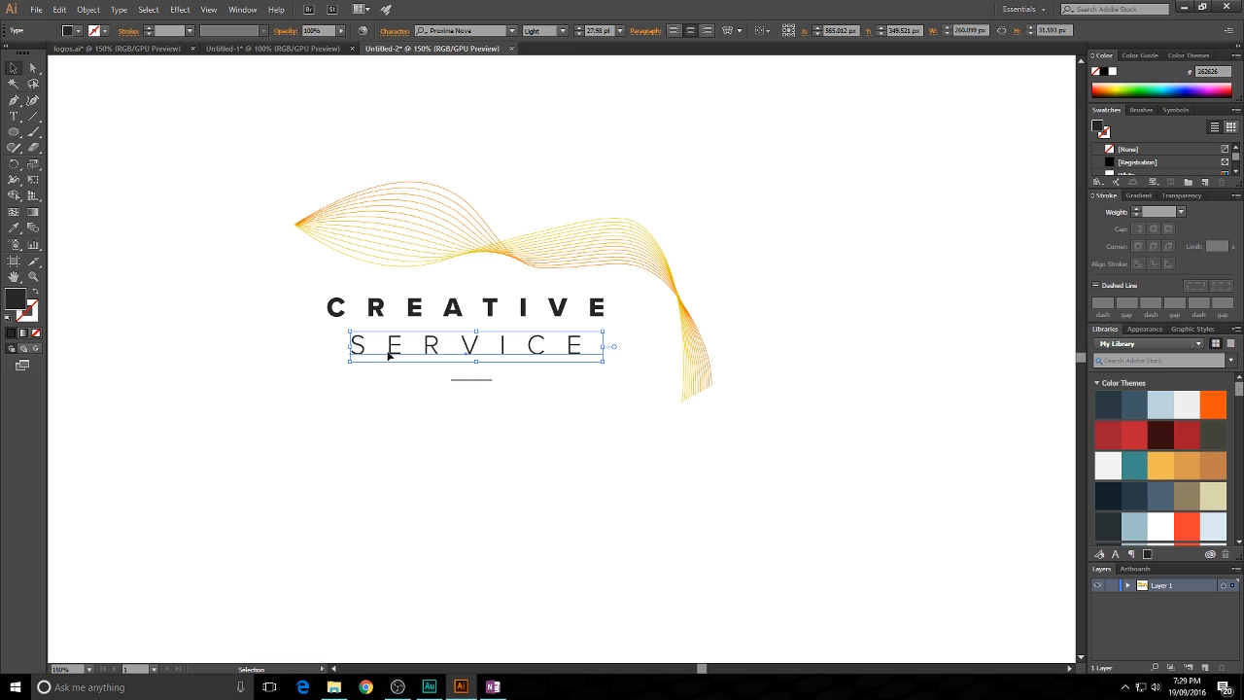
left_click(513, 469)
- Move both text lines and the short line up together so they overlap the ribbon's waves, then deselect them
left_click_drag(577, 461, 563, 470)
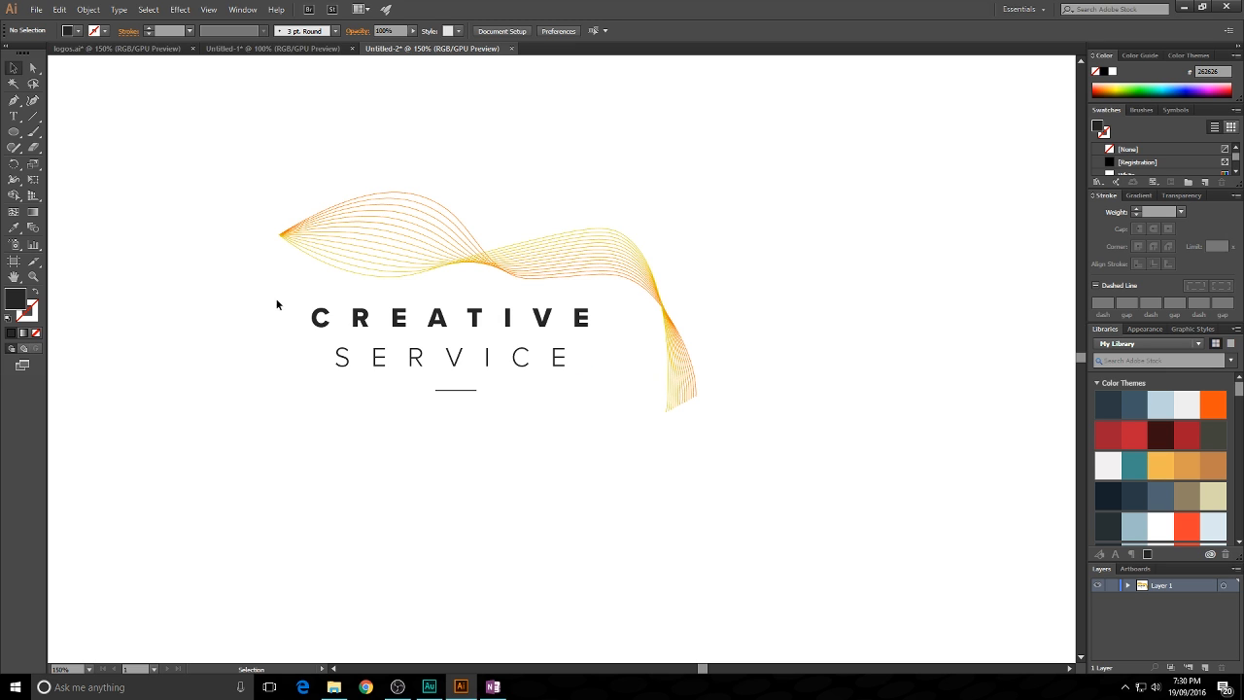
left_click_drag(277, 300, 637, 438)
left_click_drag(508, 319, 540, 237)
left_click(627, 186)
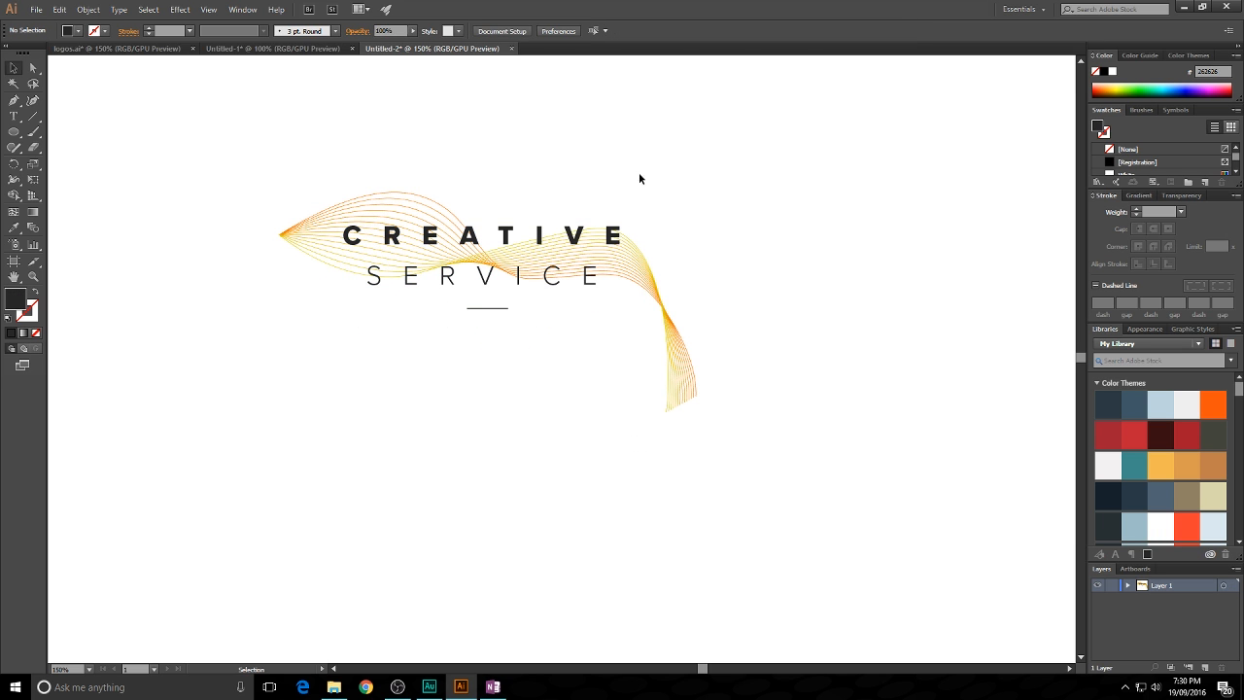
- Fine-tune the ribbon's position behind the CREATIVE SERVICE lettering so its waves cross the upper line, then deselect it
left_click_drag(678, 152, 671, 178)
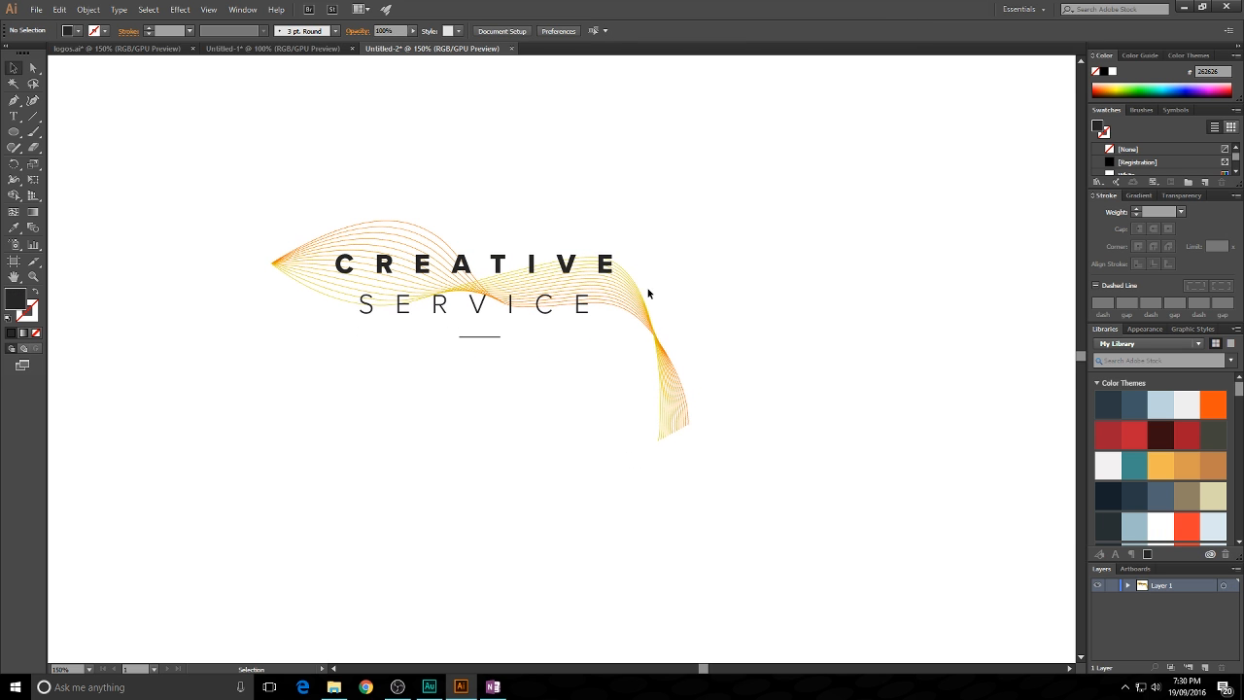
left_click(665, 358)
mouse_move(672, 367)
left_mouse_down()
mouse_move(672, 354)
mouse_move(664, 364)
left_mouse_up()
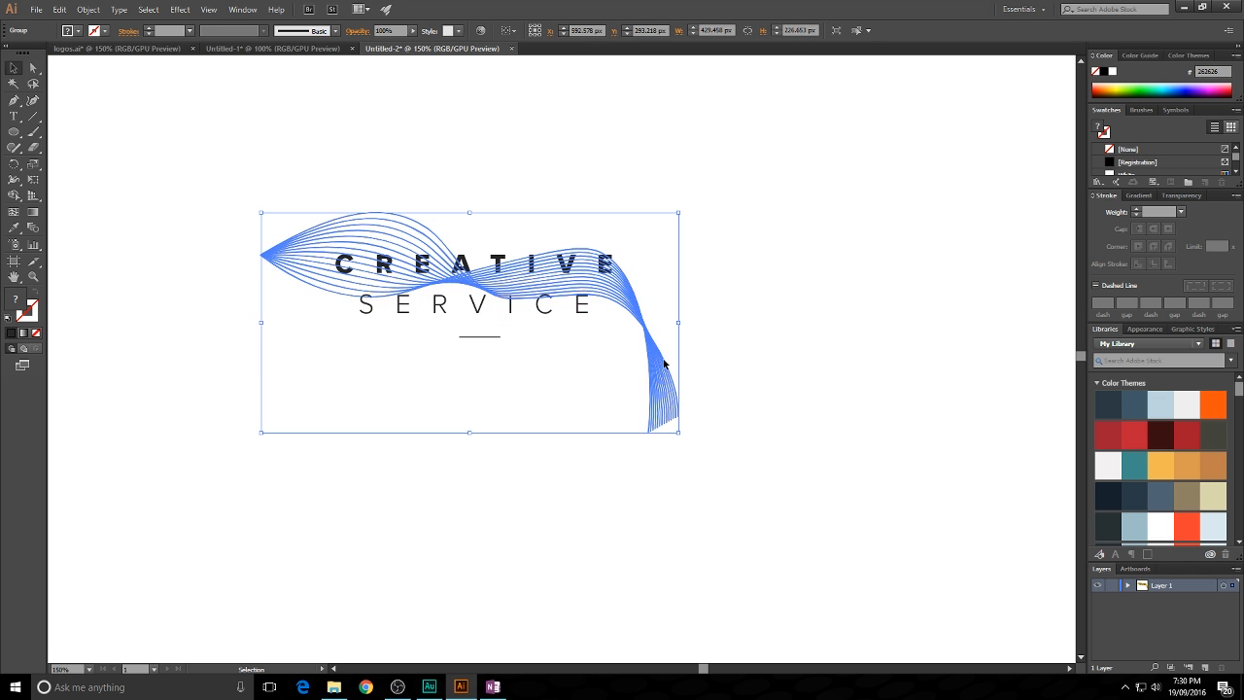
left_click_drag(681, 205, 677, 195)
left_click(691, 337)
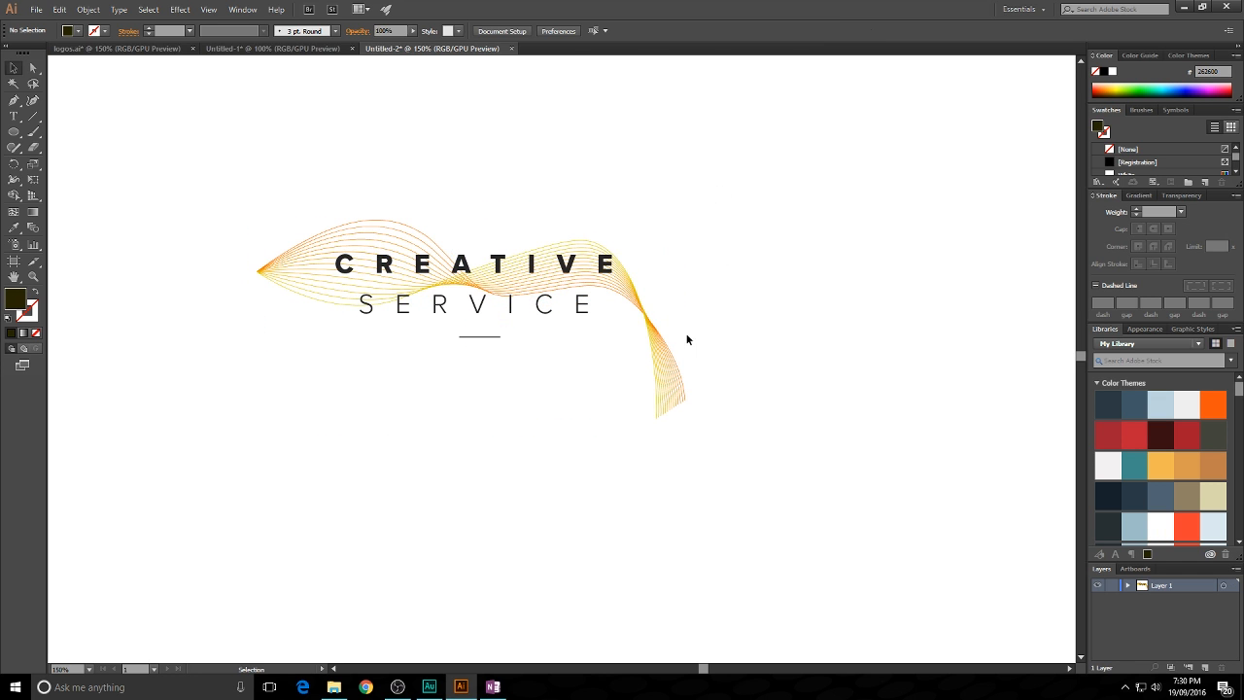
mouse_move(657, 342)
left_mouse_down()
mouse_move(689, 350)
mouse_move(662, 369)
mouse_move(669, 378)
mouse_move(694, 356)
mouse_move(734, 356)
mouse_move(669, 328)
left_mouse_up()
left_click(730, 306)
left_click(779, 338)
left_click(794, 285)
left_click(710, 321)
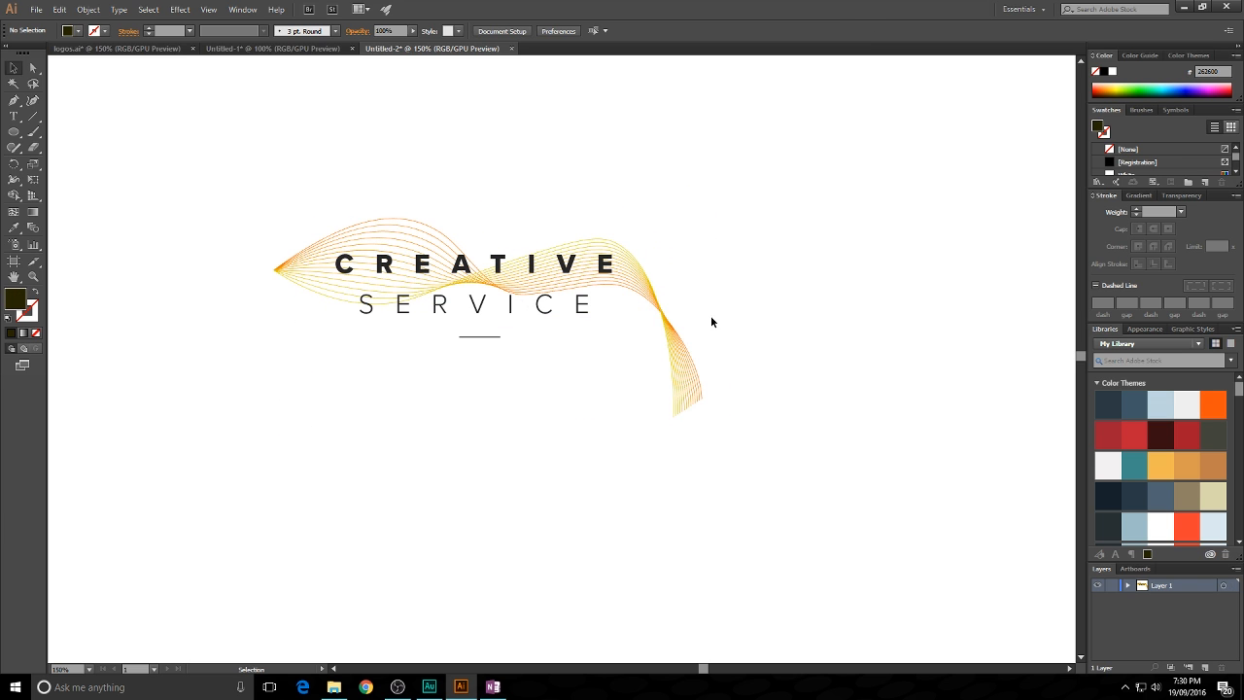
left_click_drag(686, 224, 699, 250)
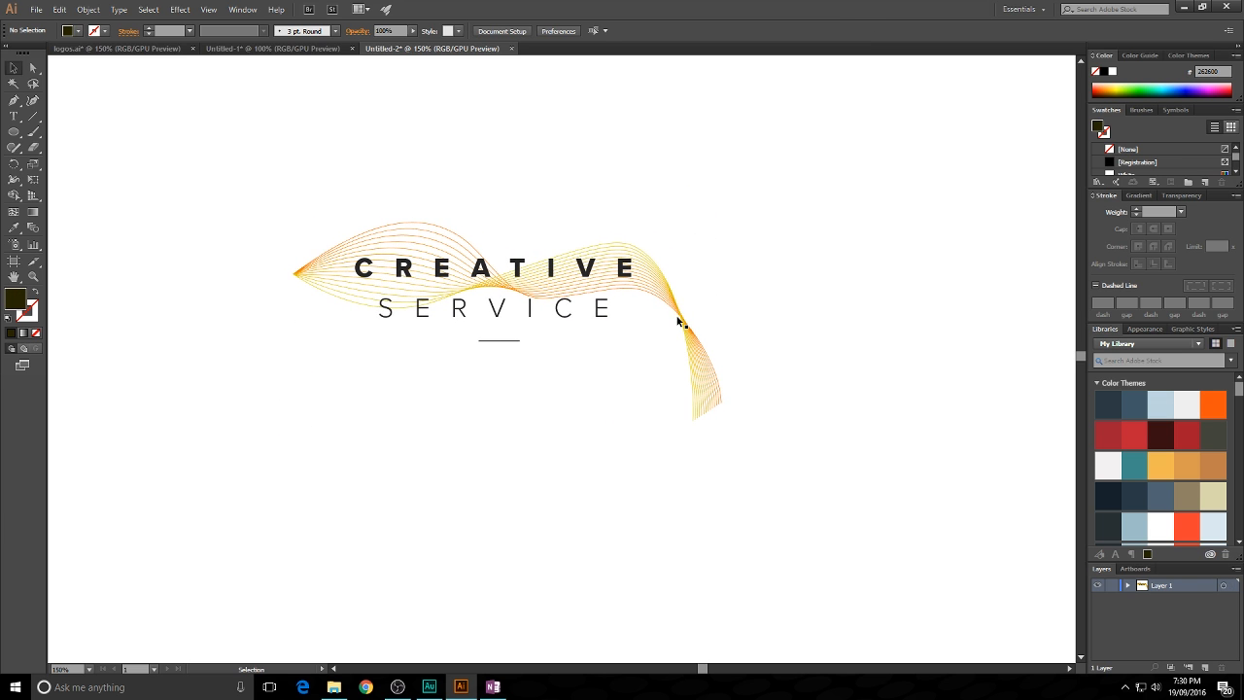
- Convert the CREATIVE and SERVICE text lines to outlines
scroll(544, 247, "up", 3)
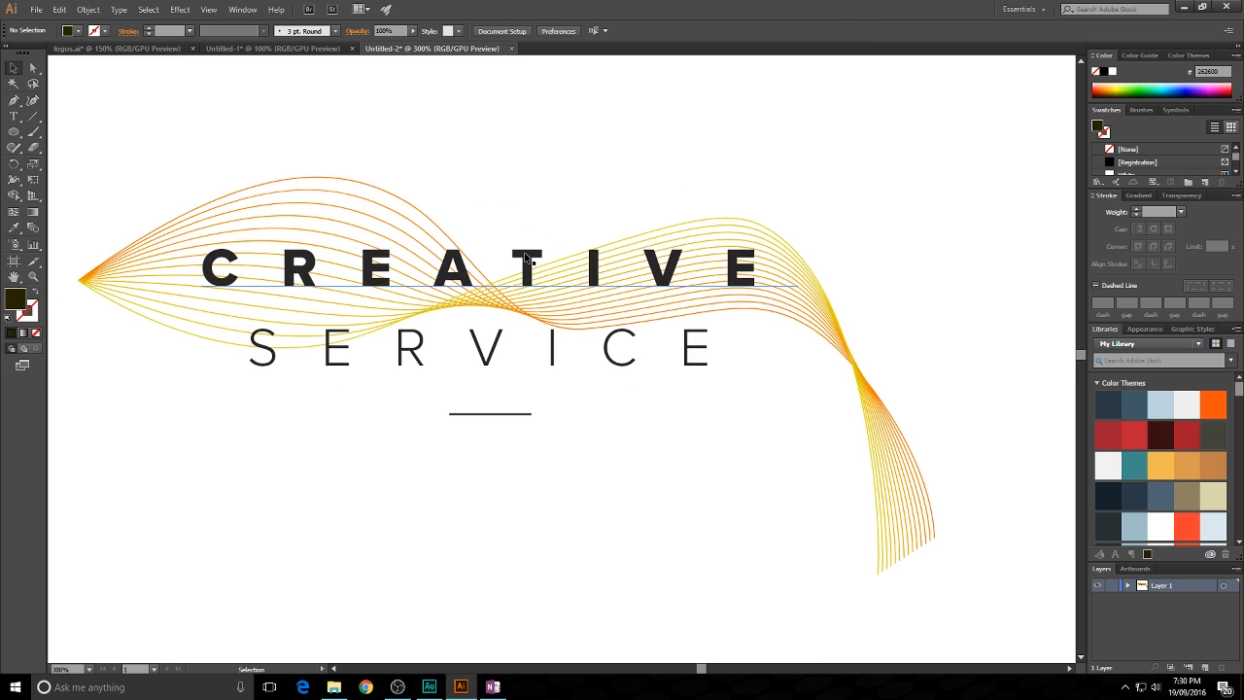
left_click(530, 274)
left_click(554, 345, "shift")
right_click(552, 346)
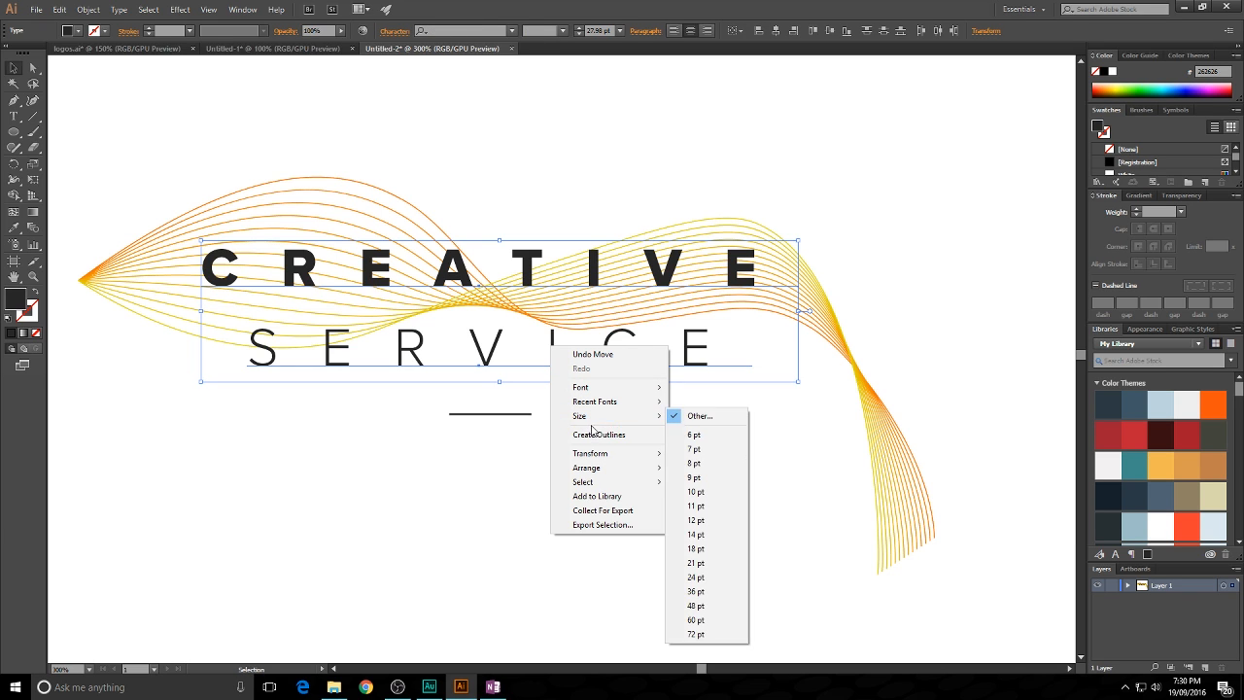
left_click(595, 434)
- Ungroup the outlined CREATIVE word into separate letters
left_click(543, 280)
left_click(530, 264)
right_click(530, 258)
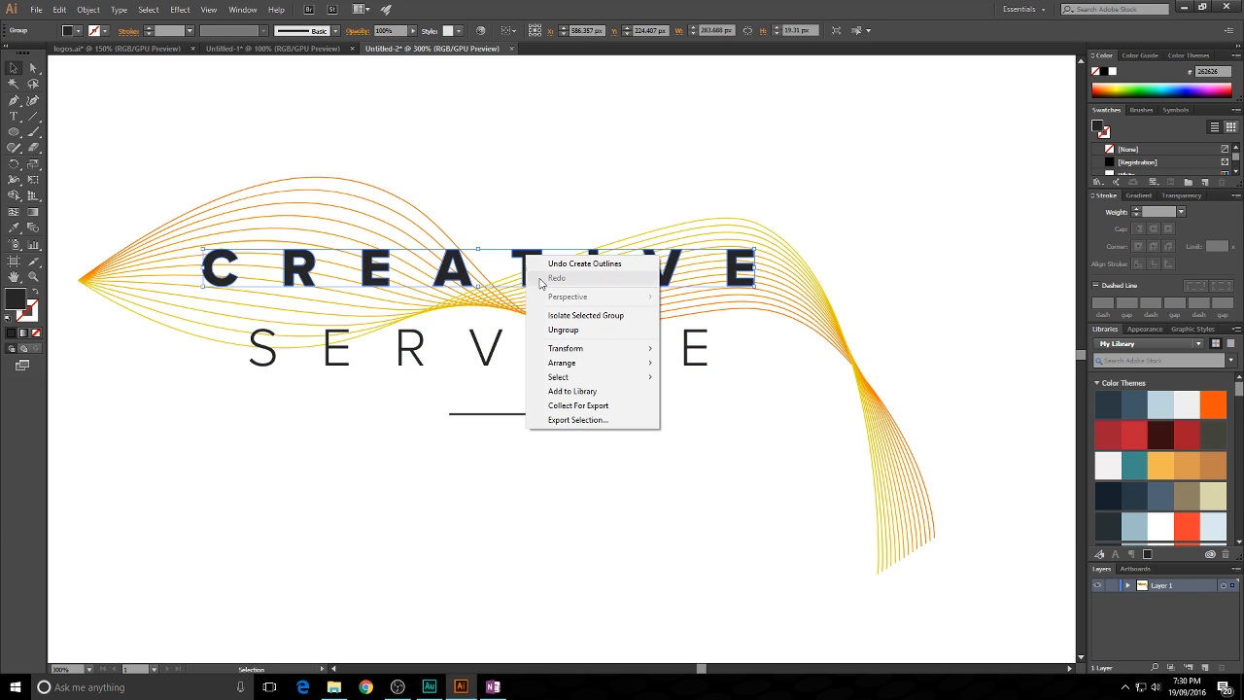
left_click(559, 331)
- Send individual letters of CREATIVE, including the first E and the V, behind the ribbon so its lines cross over them
left_click(539, 261)
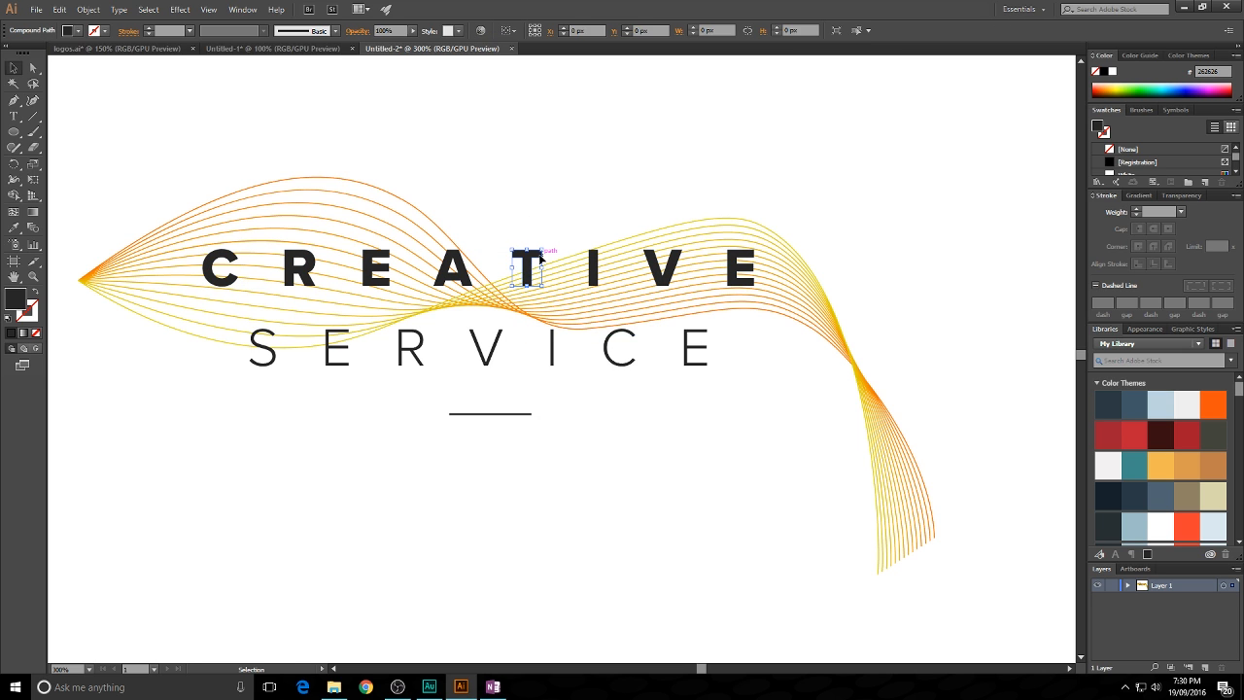
left_click(628, 311)
left_click(561, 203)
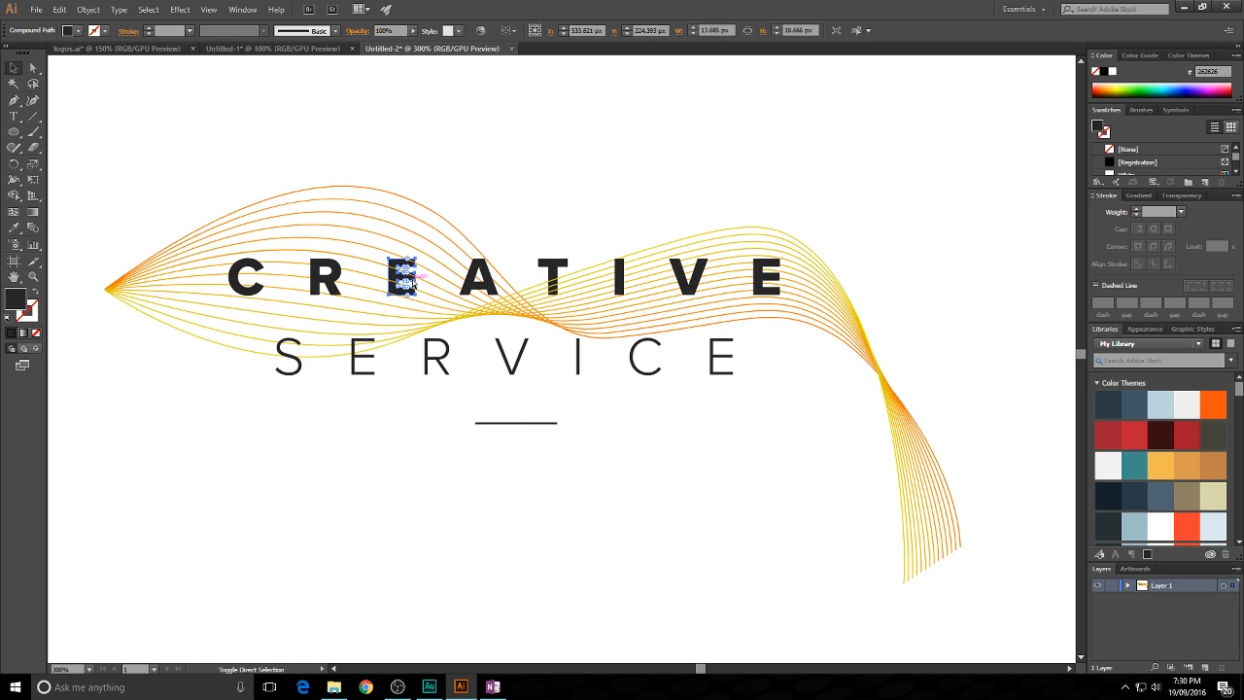
left_click_drag(597, 186, 570, 202)
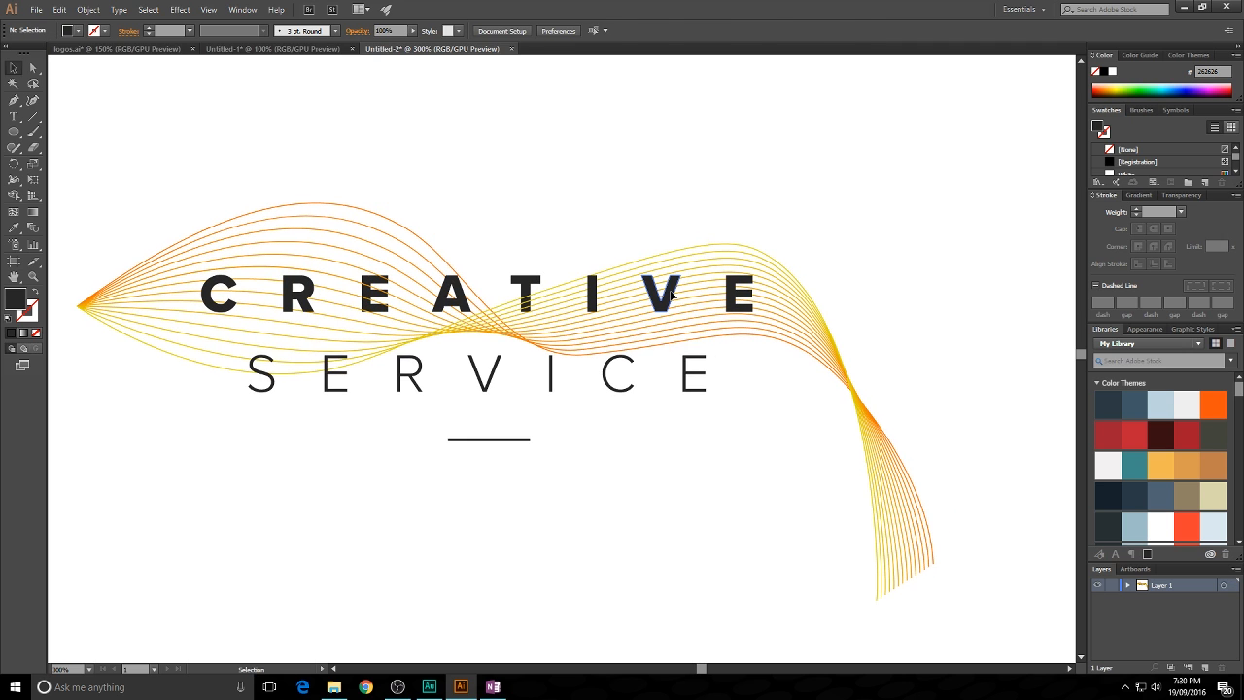
left_click(674, 289)
left_click(671, 201)
left_click_drag(599, 197, 580, 200)
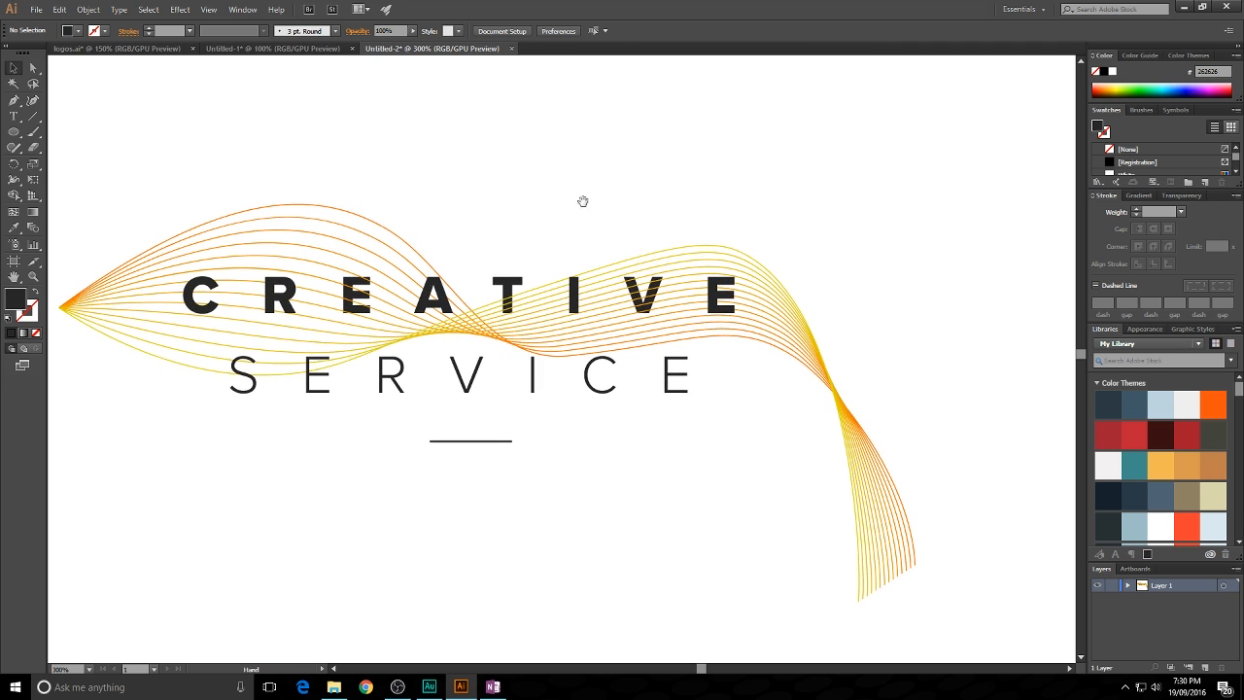
- Examine the finished Creative Service logo as a whole and compare it with the original in logos.ai
key("alt+space")
left_click(674, 185, "alt")
left_click_drag(673, 185, 675, 229)
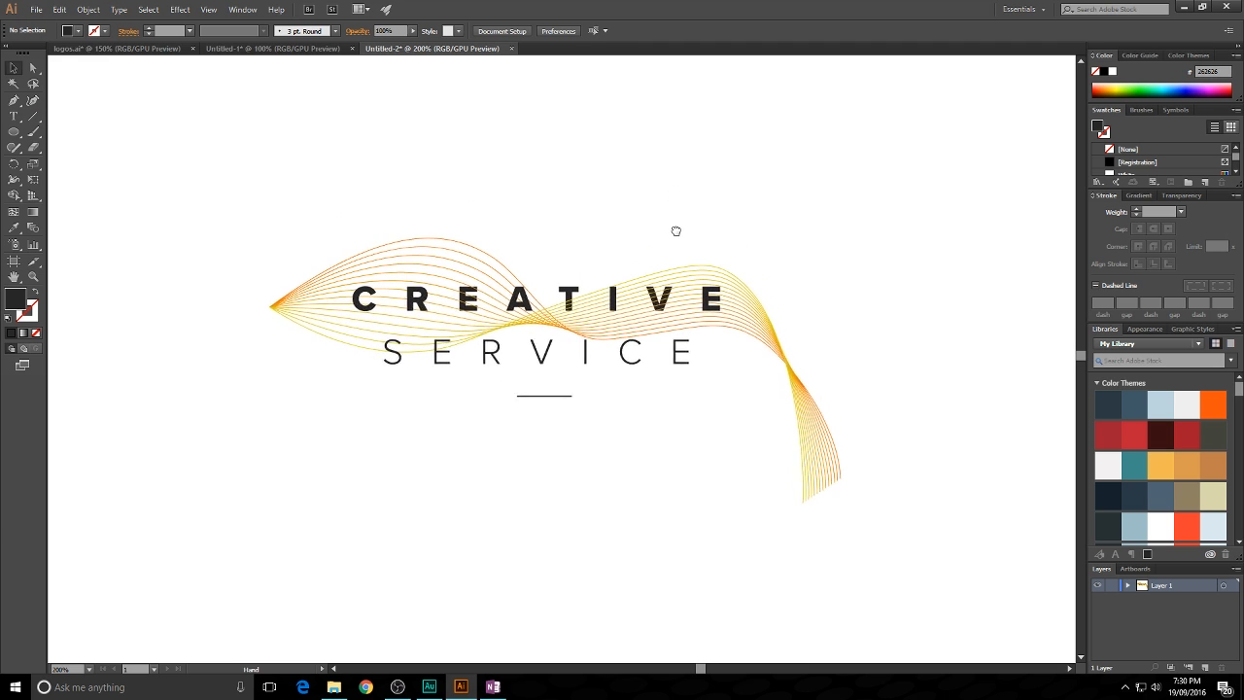
left_click(678, 230, "alt")
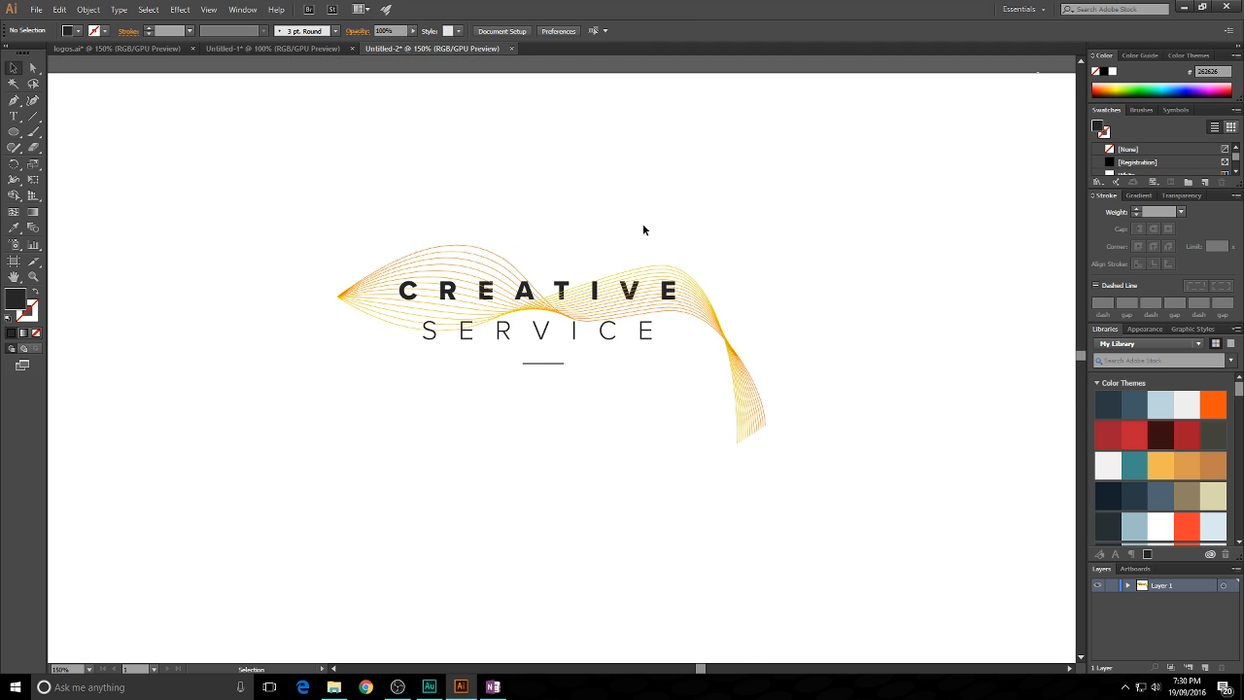
left_click_drag(670, 225, 603, 202)
left_click(555, 223, "ctrl")
left_click_drag(201, 182, 883, 538)
left_click(733, 642)
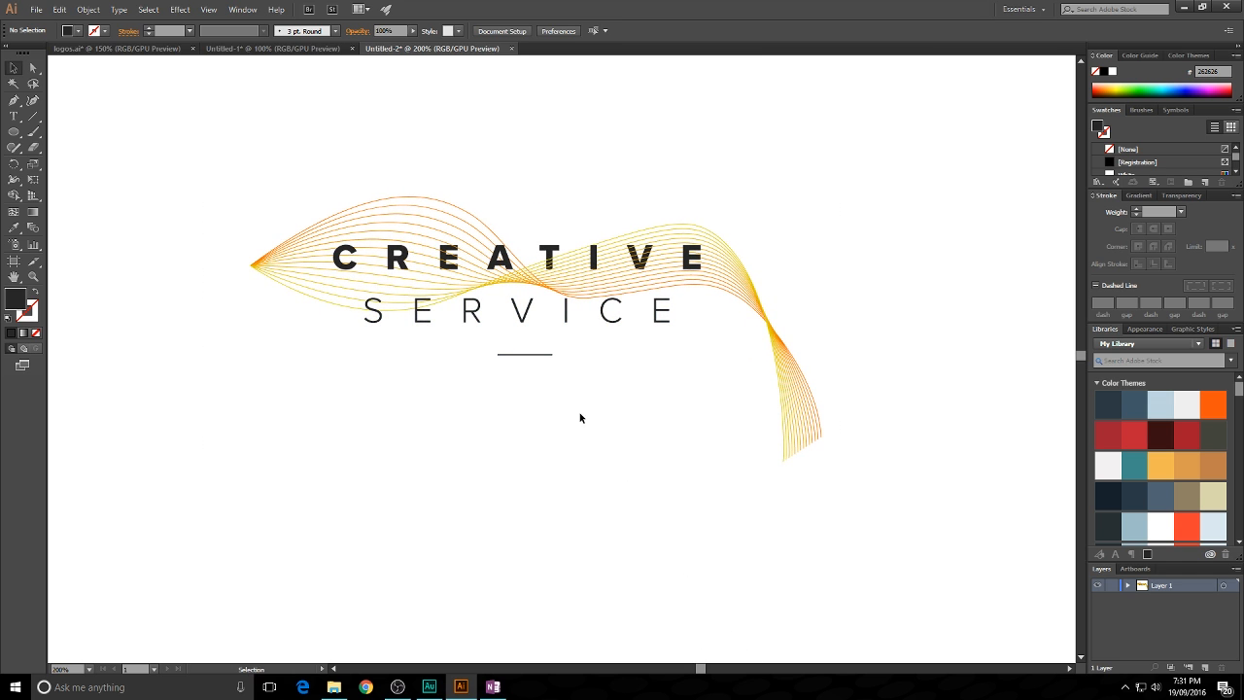
left_click(153, 48)
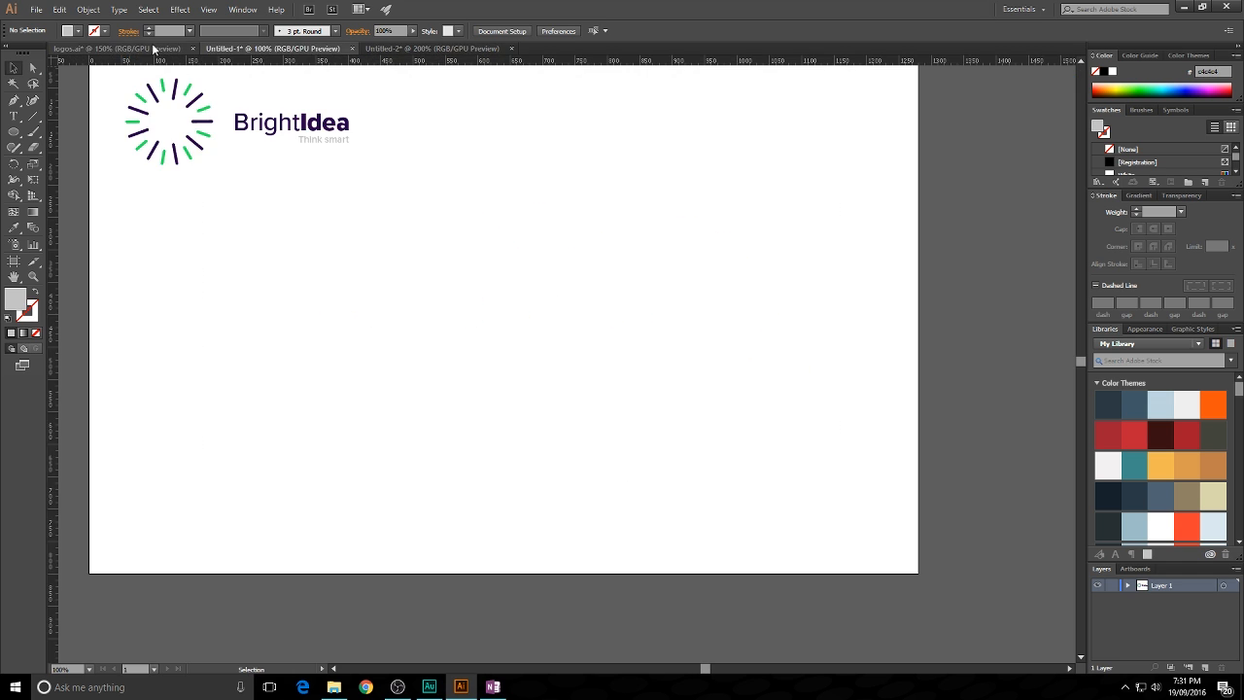
left_click(642, 262)
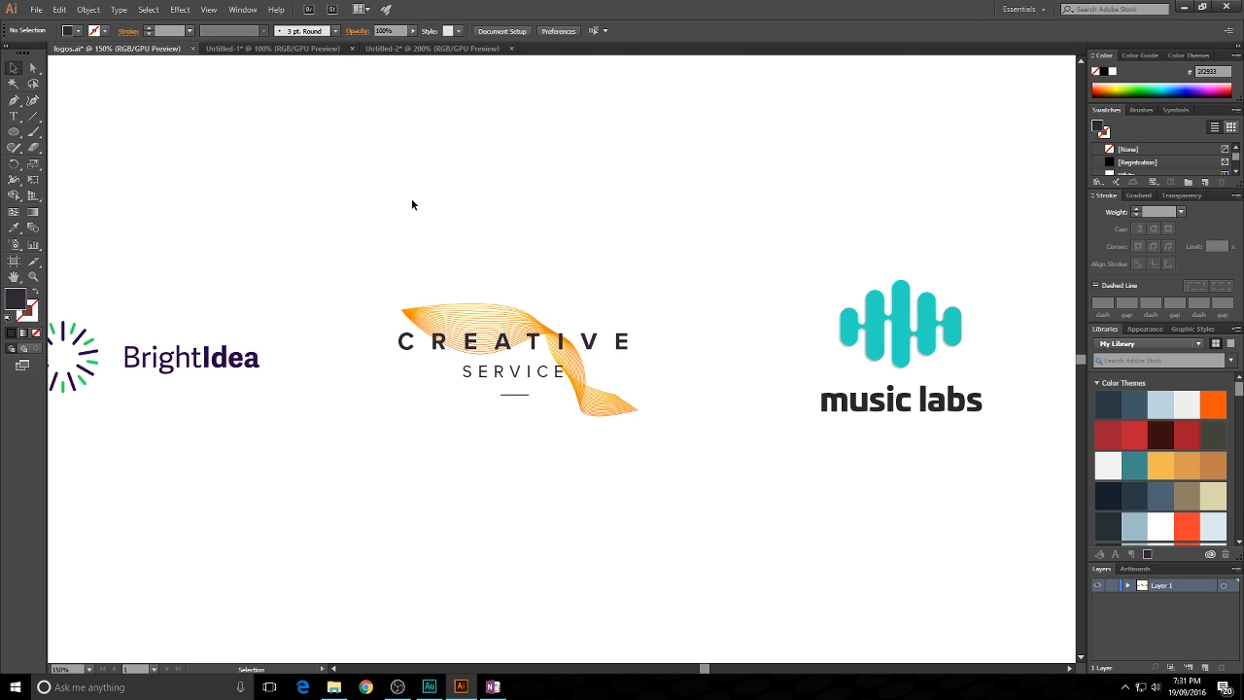
left_click(491, 49)
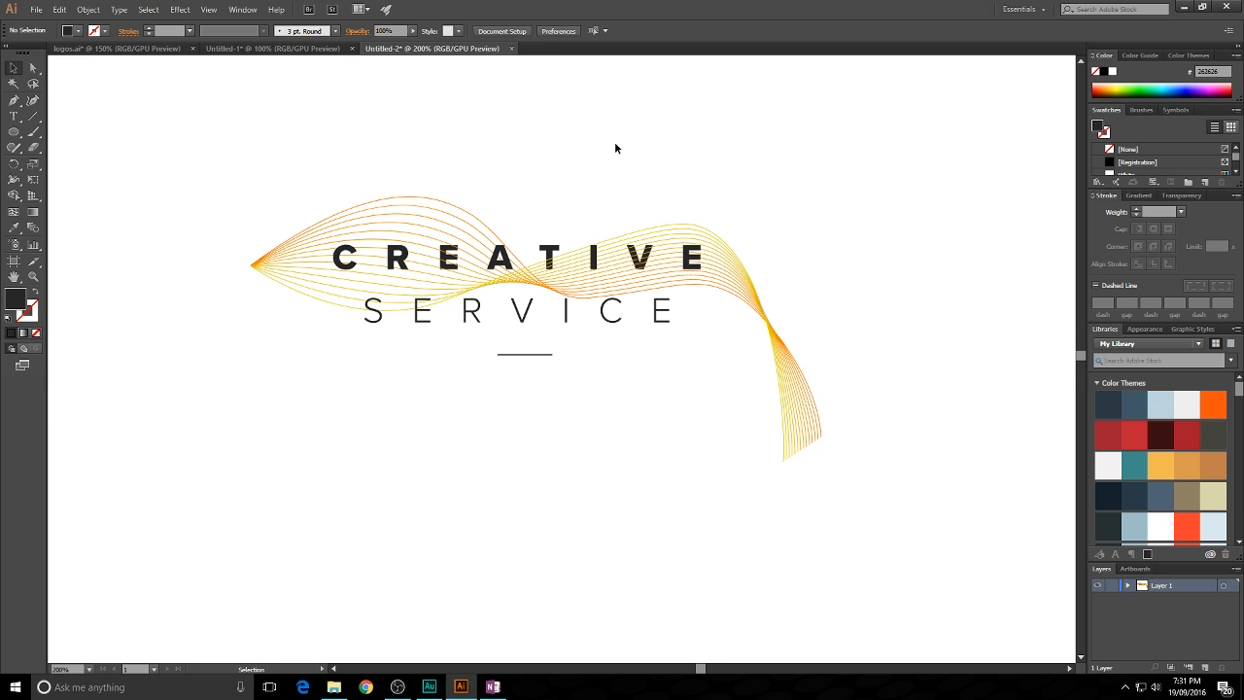
- Examine the music labs reference logo up close in logos.ai, including its sound-wave symbol and lettering
left_click(125, 48)
scroll(755, 194, "right", 3)
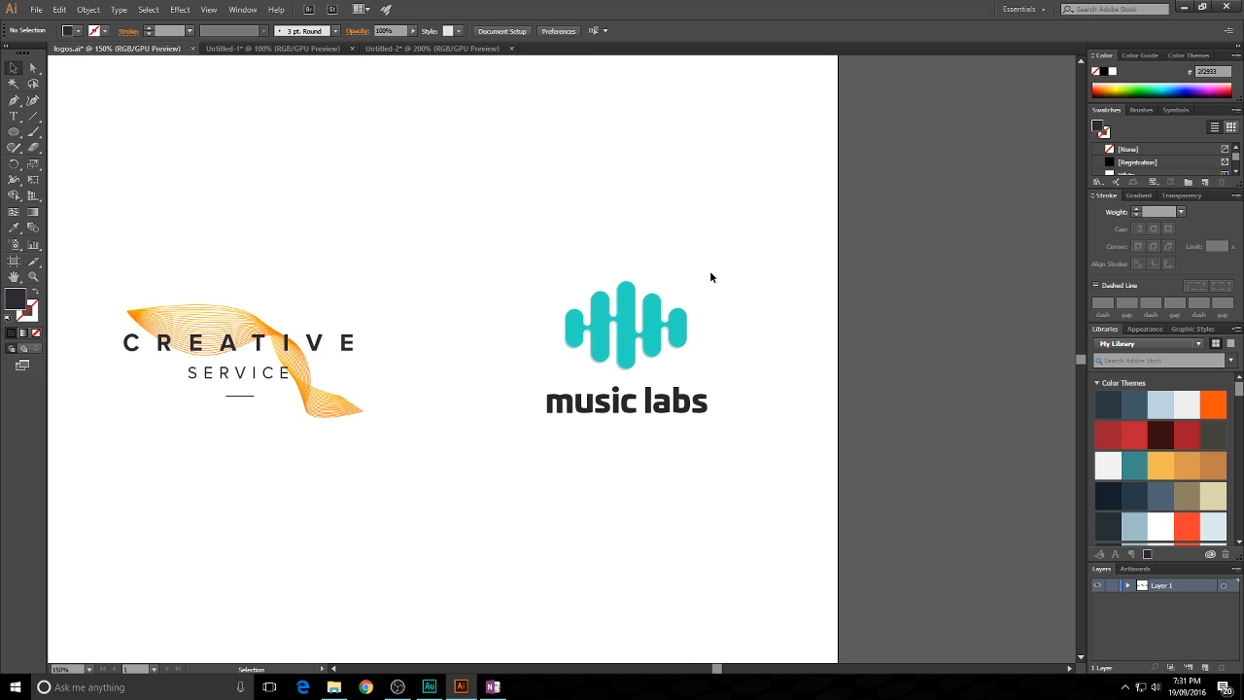
scroll(635, 222, "up", 1)
scroll(635, 222, "up", 1)
left_click_drag(278, 194, 729, 539)
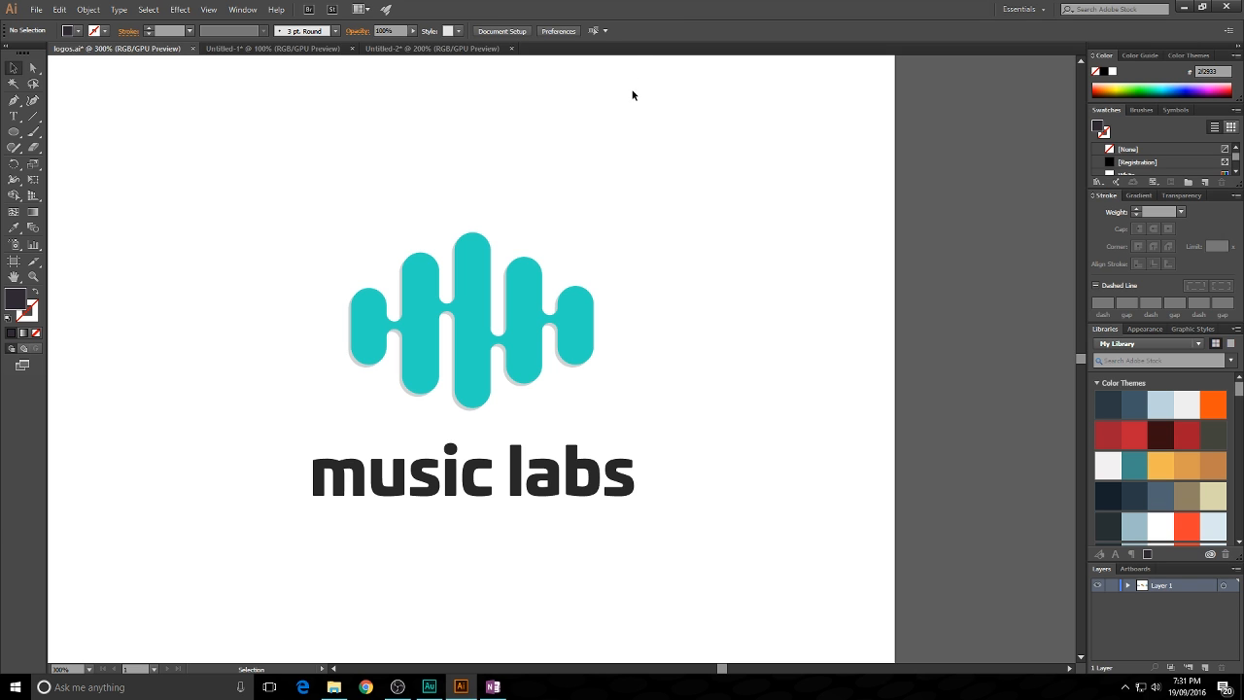
- Create a new blank document for the music labs logo
left_click(36, 10)
left_click(61, 29)
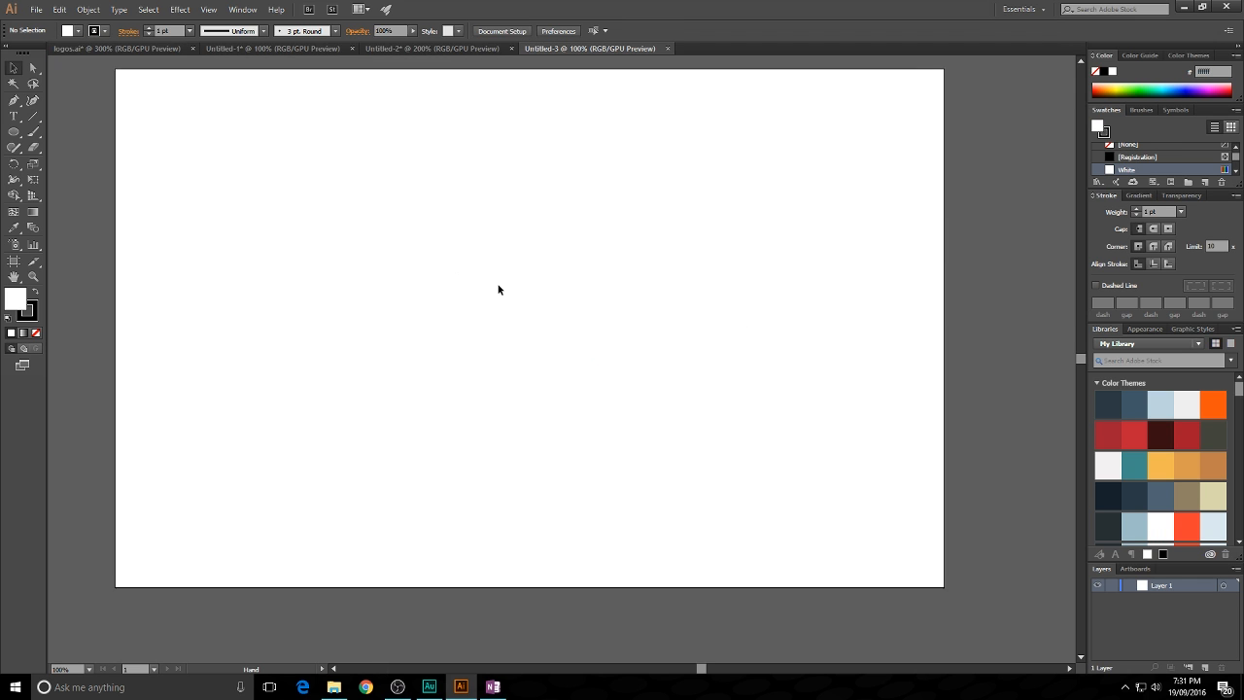
key("alt+space")
key("Escape")
- Draw a tall, narrow rectangle about 41 by 147 px on the blank artboard
left_click(14, 132)
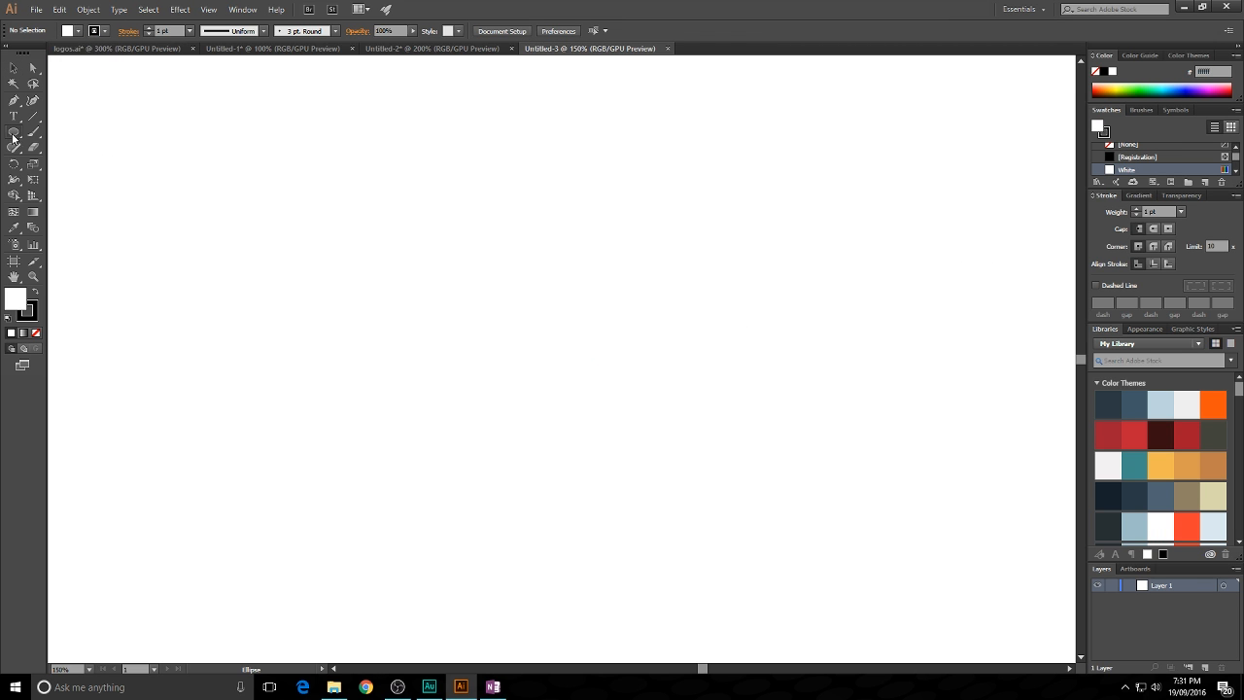
left_click_drag(15, 133, 68, 130)
left_click_drag(396, 234, 437, 378)
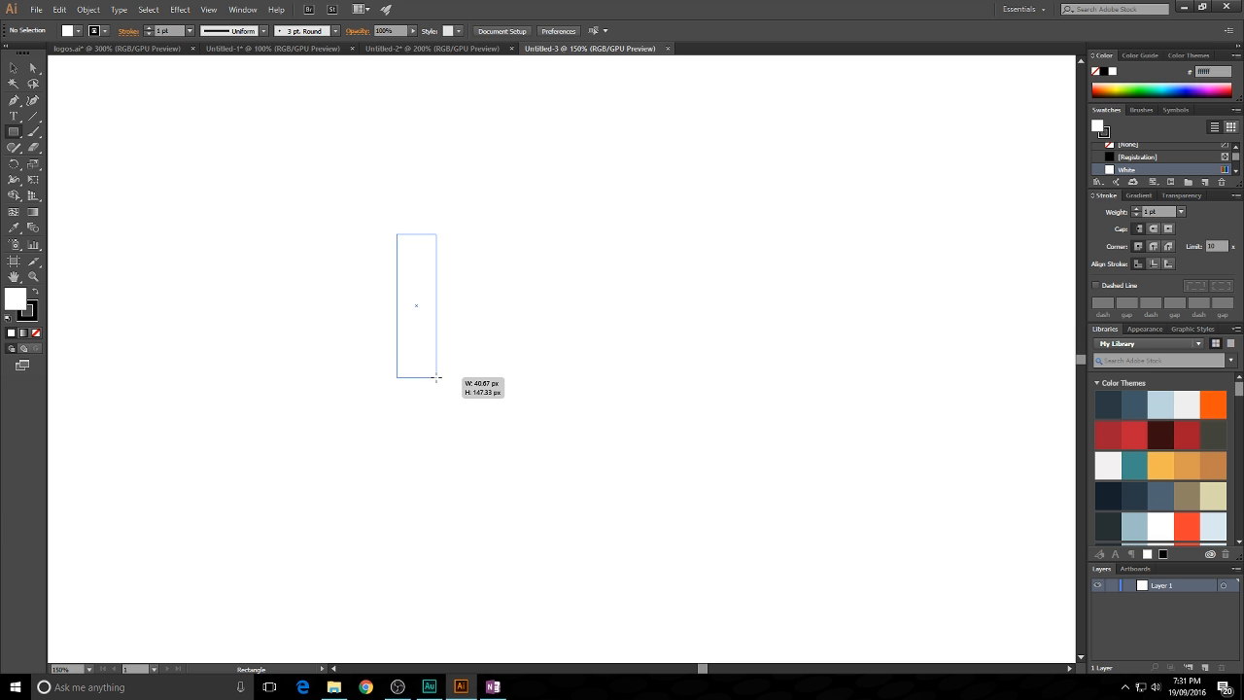
left_click_drag(437, 378, 437, 376)
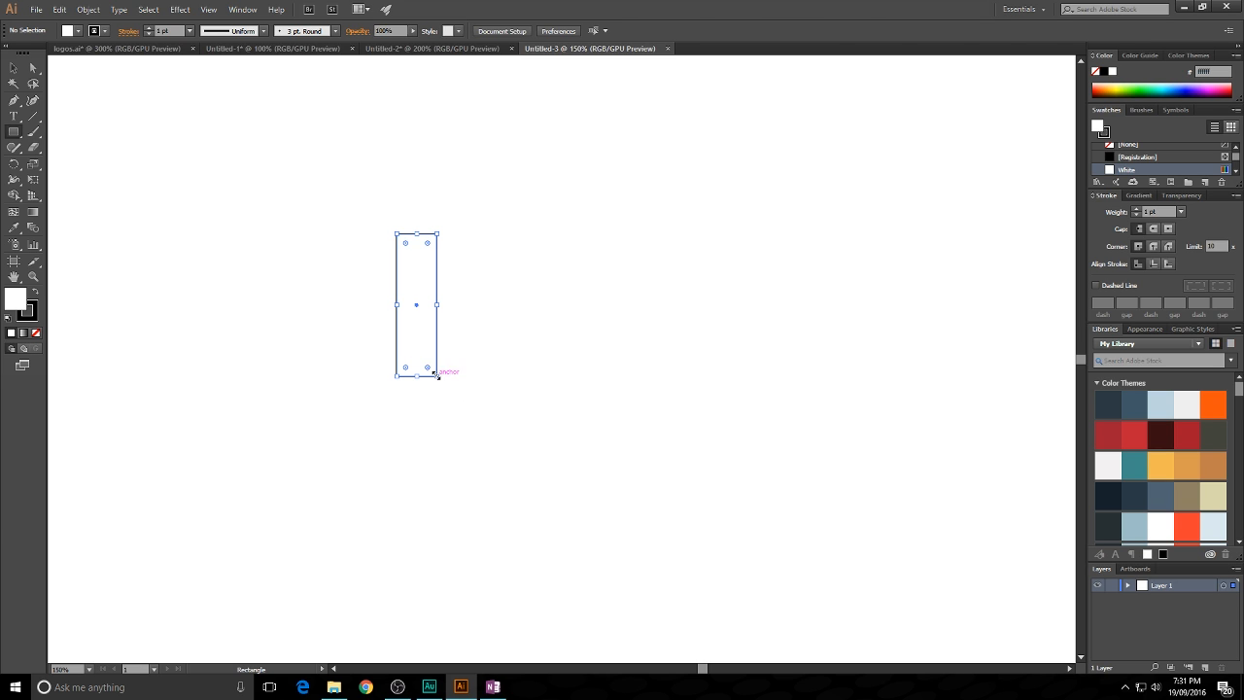
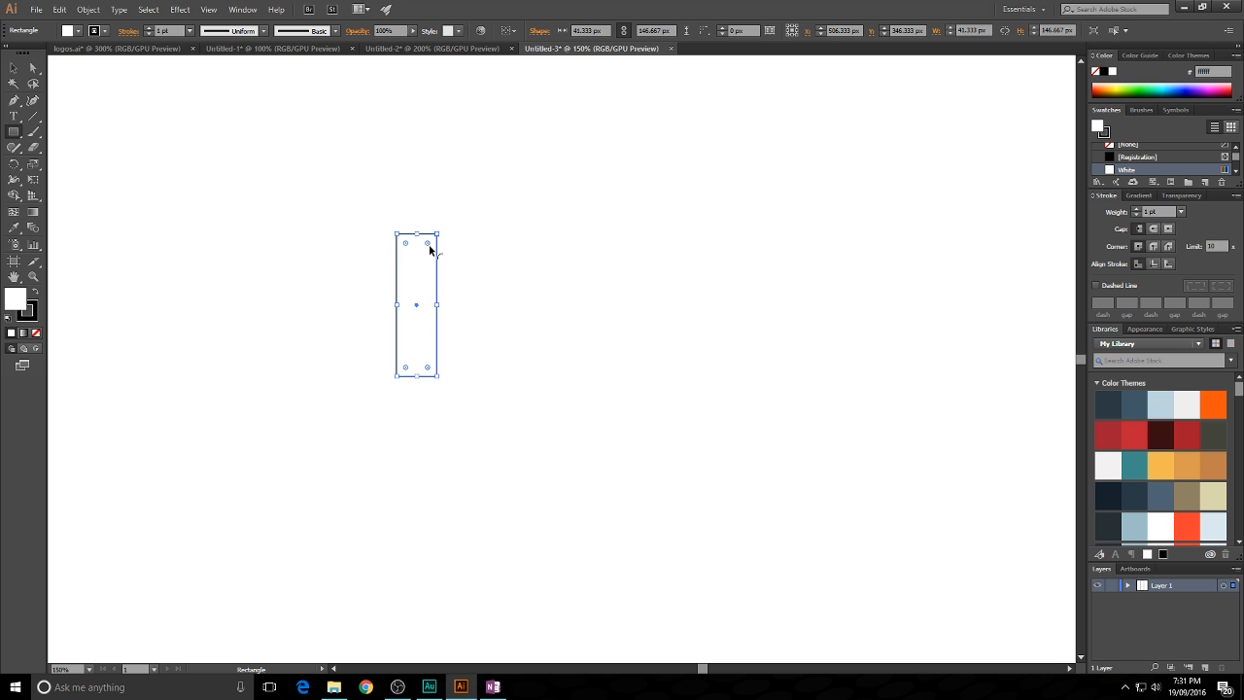
- Round all corners of the rectangle fully, to a radius of about 20.7 px, to form a pill shape, then deselect it
left_click_drag(428, 244, 386, 334)
left_click(15, 70)
left_click(462, 200)
left_click_drag(359, 211, 505, 460)
left_click(486, 473)
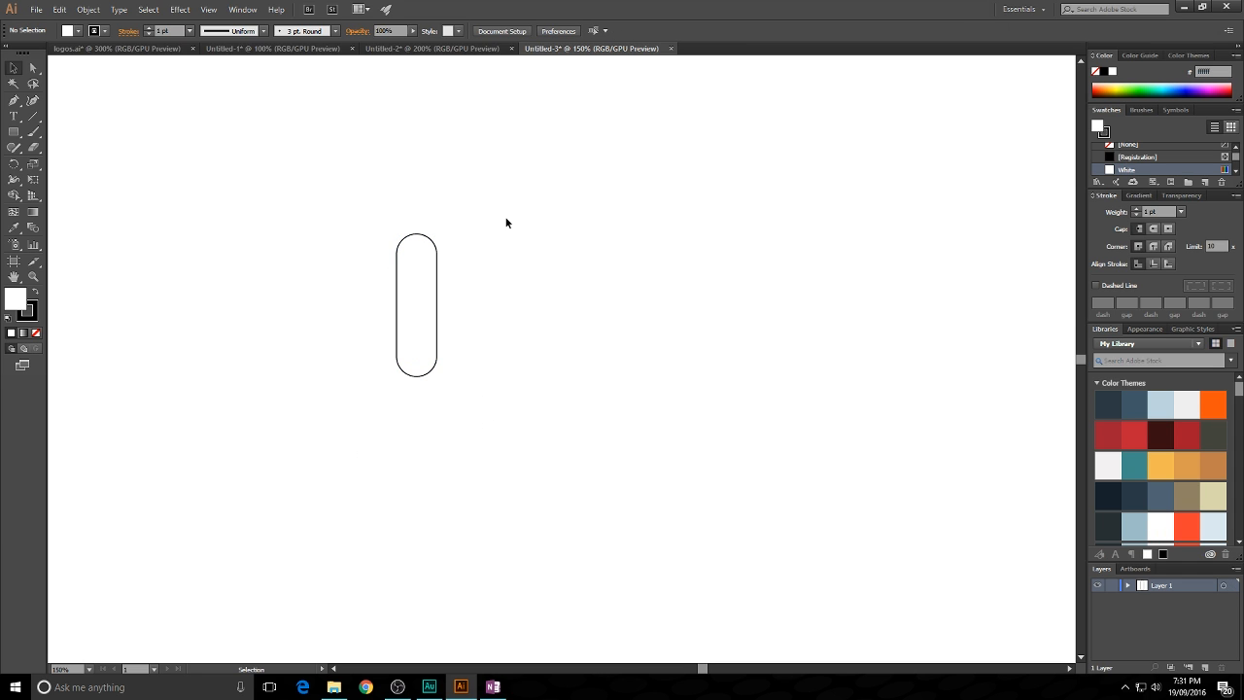
- Give the pill shape a solid black fill and no stroke, then deselect it
left_click_drag(345, 196, 571, 488)
left_click(571, 272)
left_click_drag(400, 234, 393, 295)
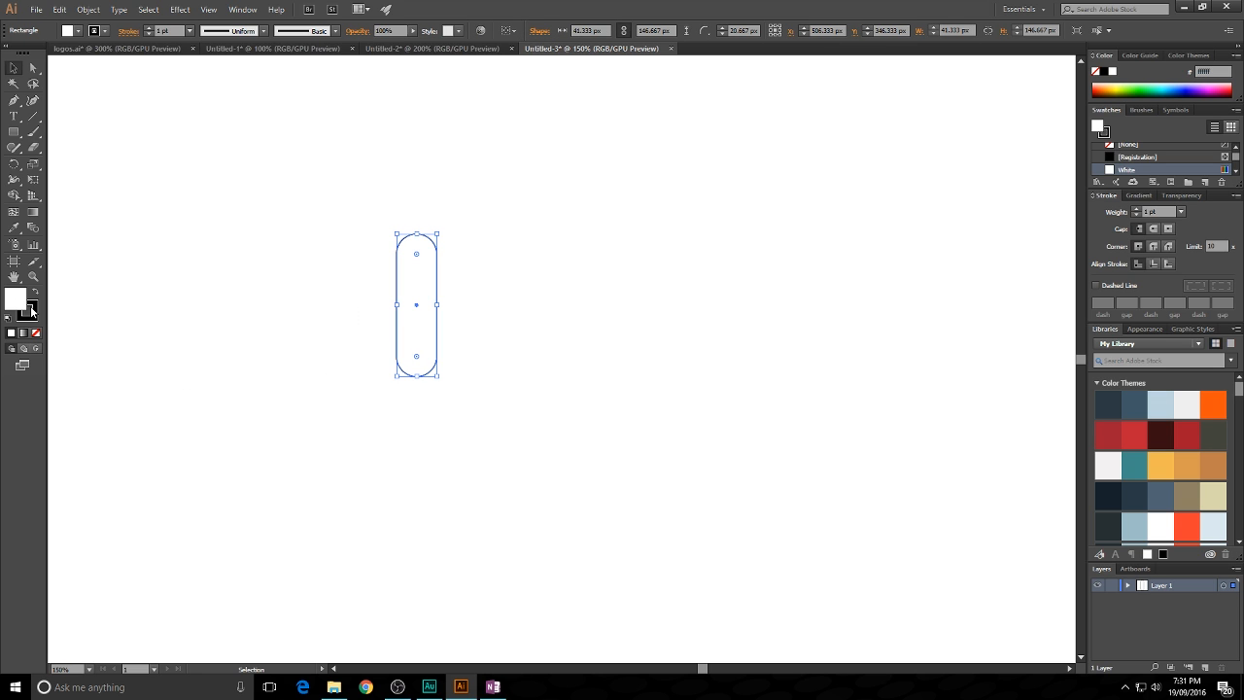
left_click(39, 332)
left_click(32, 294)
left_click(419, 222)
left_click_drag(574, 226, 514, 218)
- Copy the black pill horizontally about 55 px away and repeat the copy to make a row of five evenly spaced pills
left_click_drag(310, 177, 414, 457)
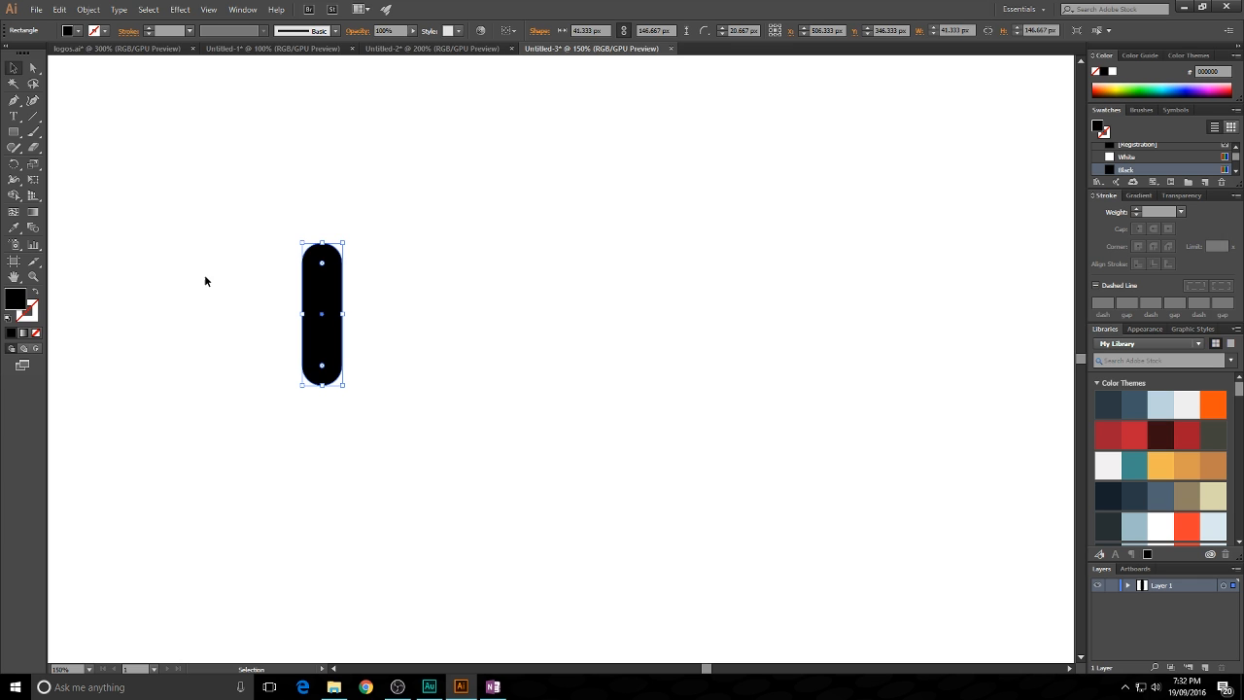
left_click(441, 255)
left_click_drag(322, 295, 374, 299)
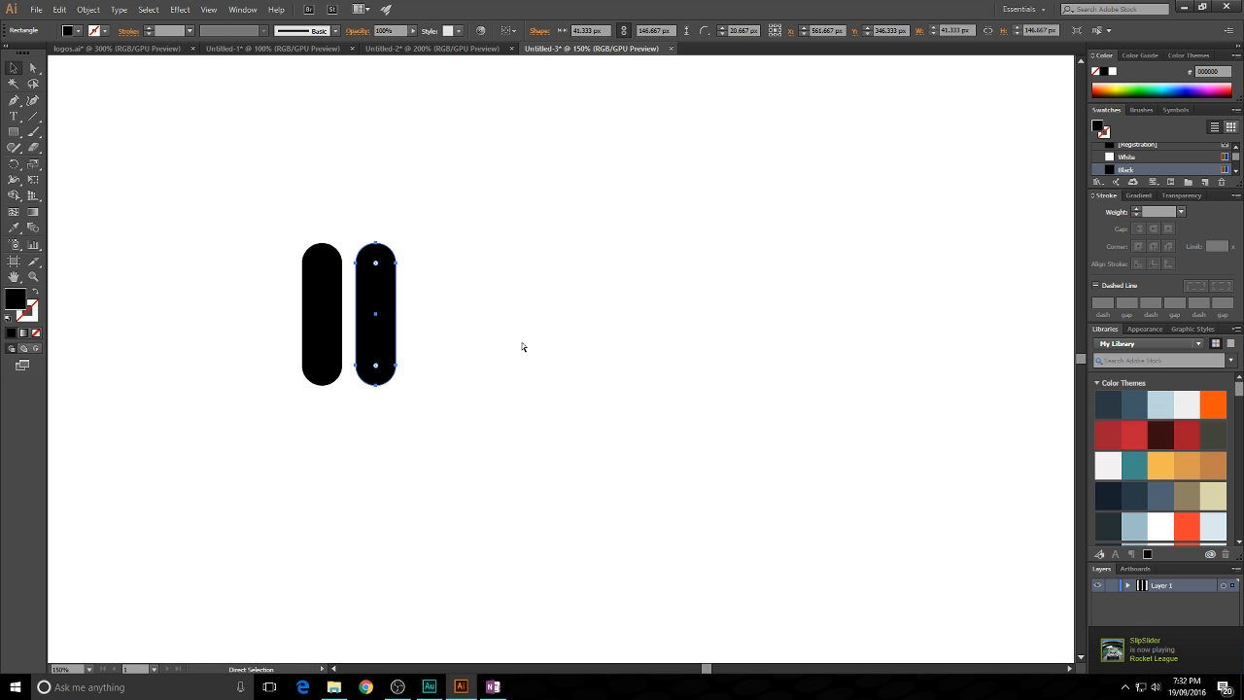
key("ctrl+d")
key("ctrl+d")
key("ctrl+d")
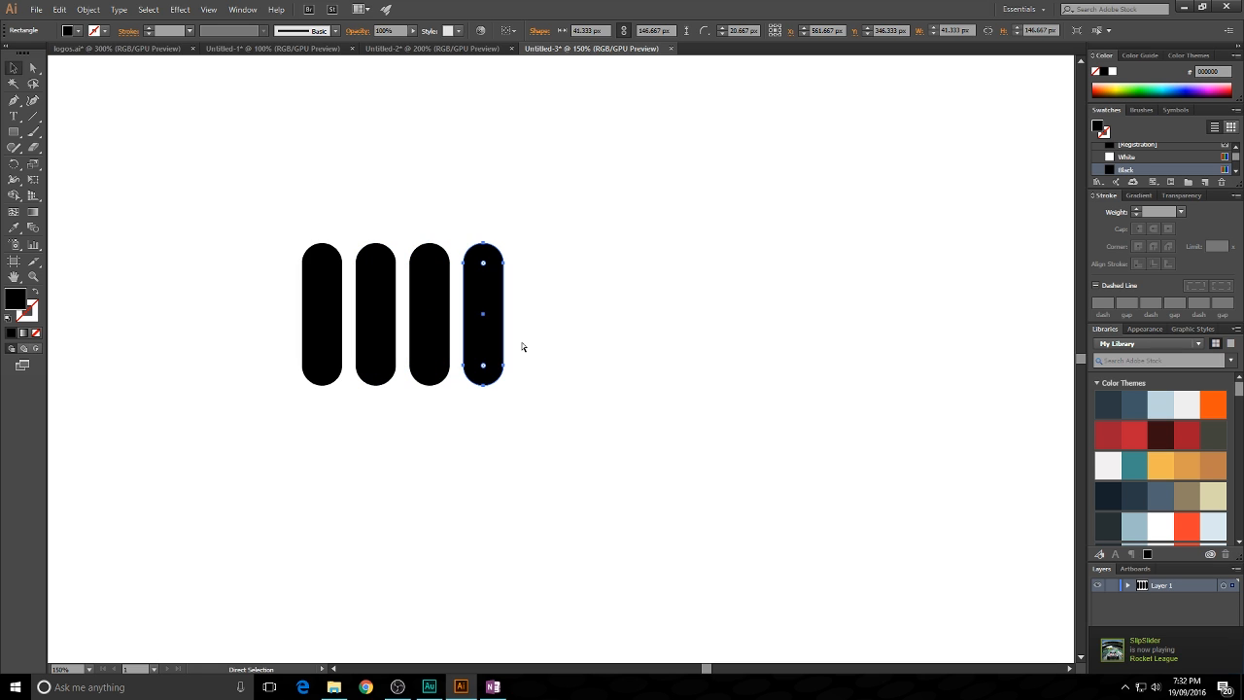
left_click(537, 190)
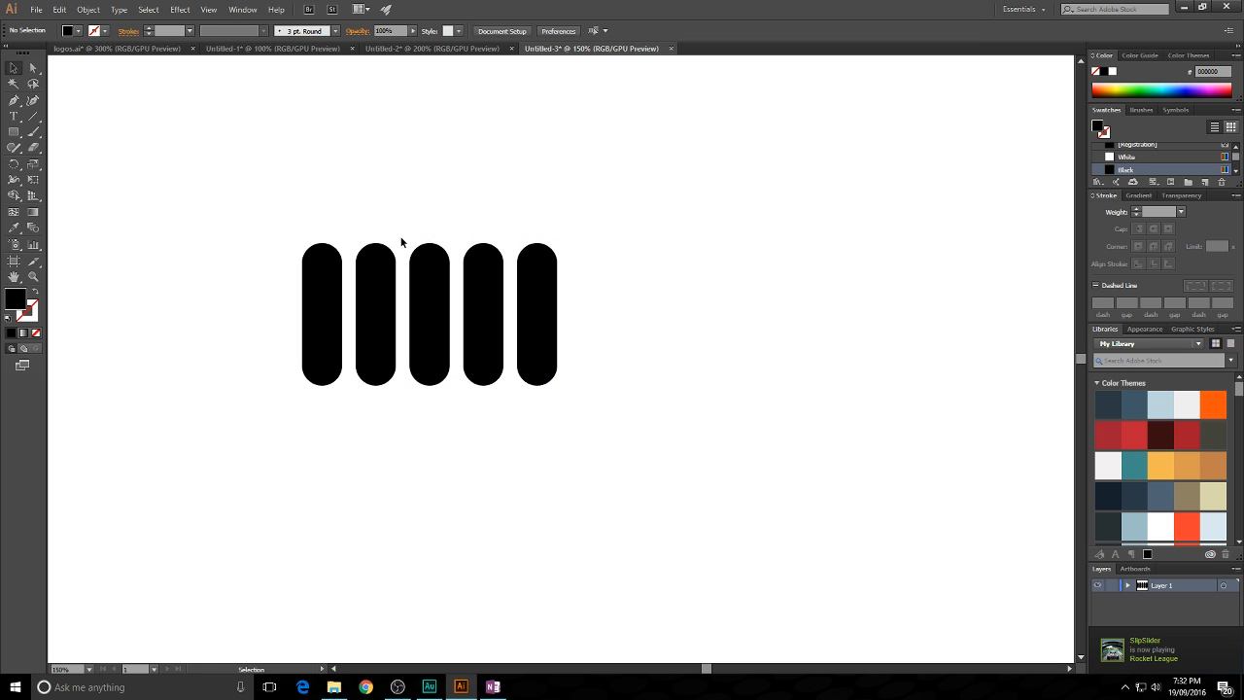
- Stretch the first pill upward to more than twice the height of the others, then deselect it
left_click(31, 71)
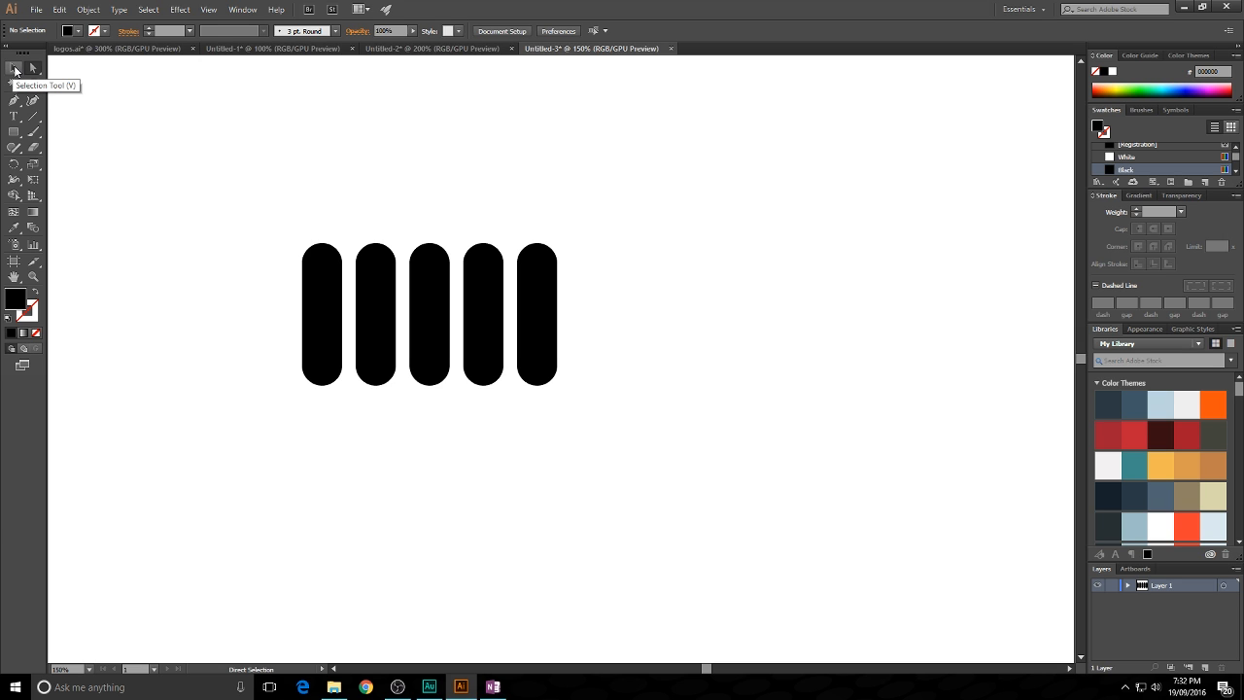
left_click(14, 70)
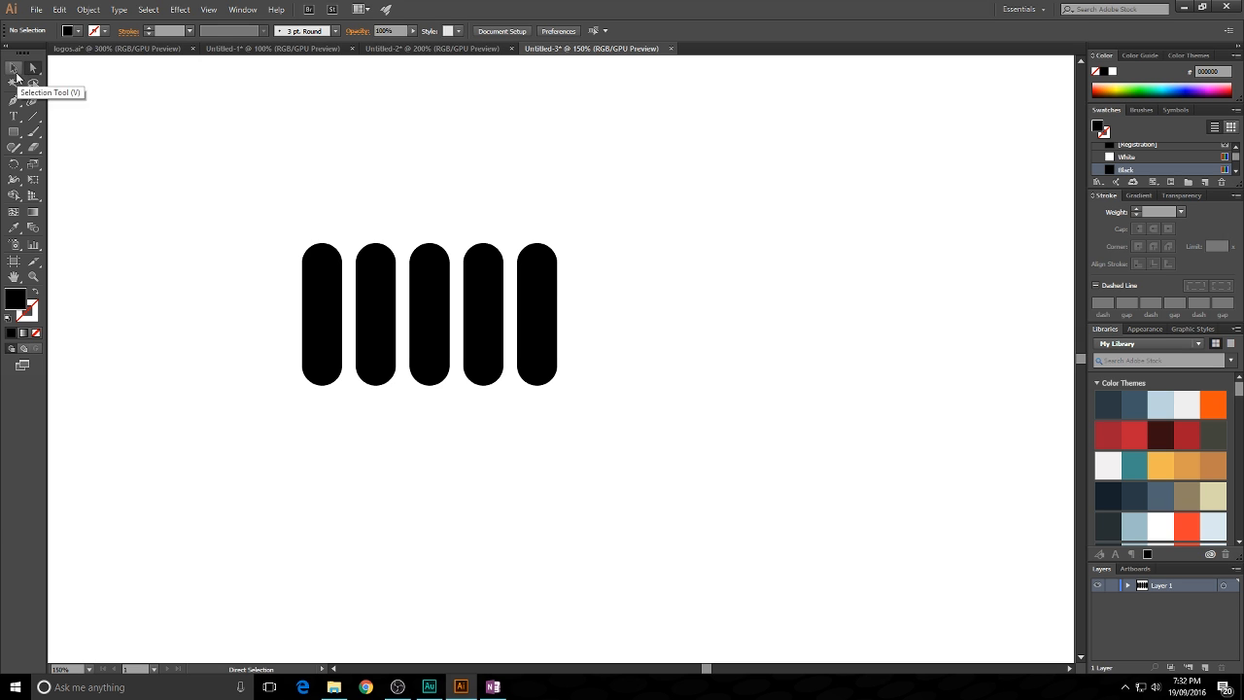
left_click(313, 258)
left_click_drag(323, 244, 322, 72)
left_click(386, 119)
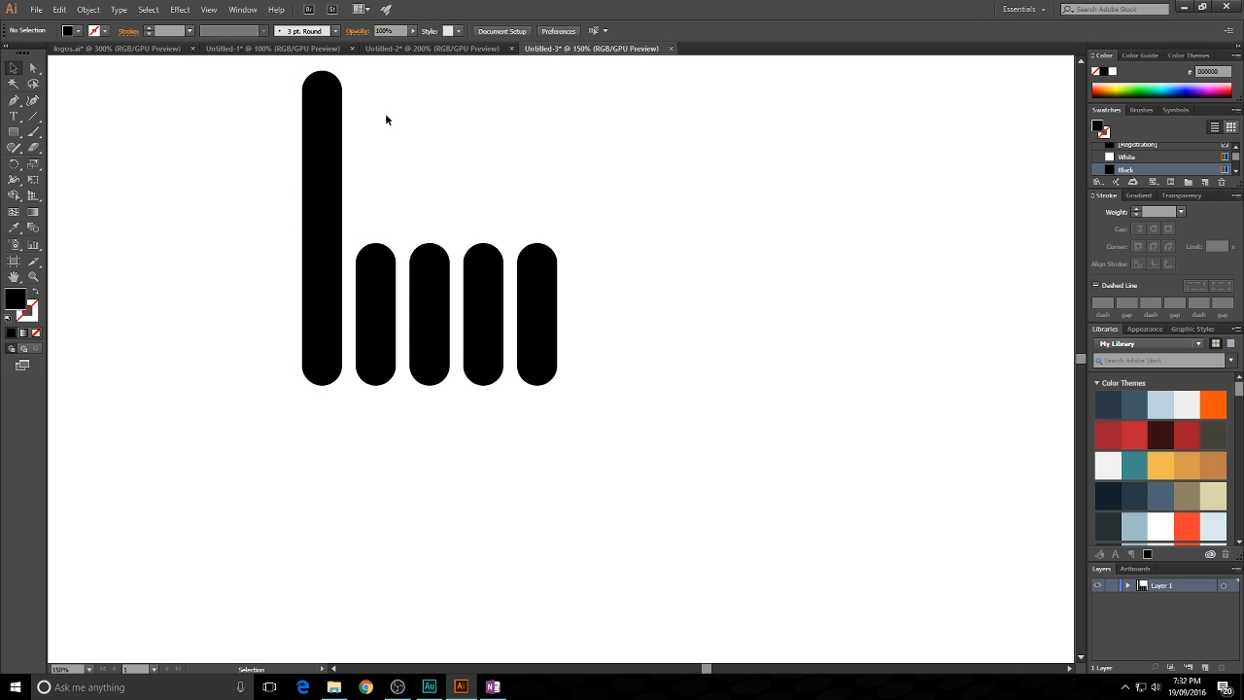
- Shorten the first pill from its upper end to slightly under half the height of the others, then deselect it
left_click(334, 81)
left_click_drag(334, 82, 331, 274)
left_click(208, 320)
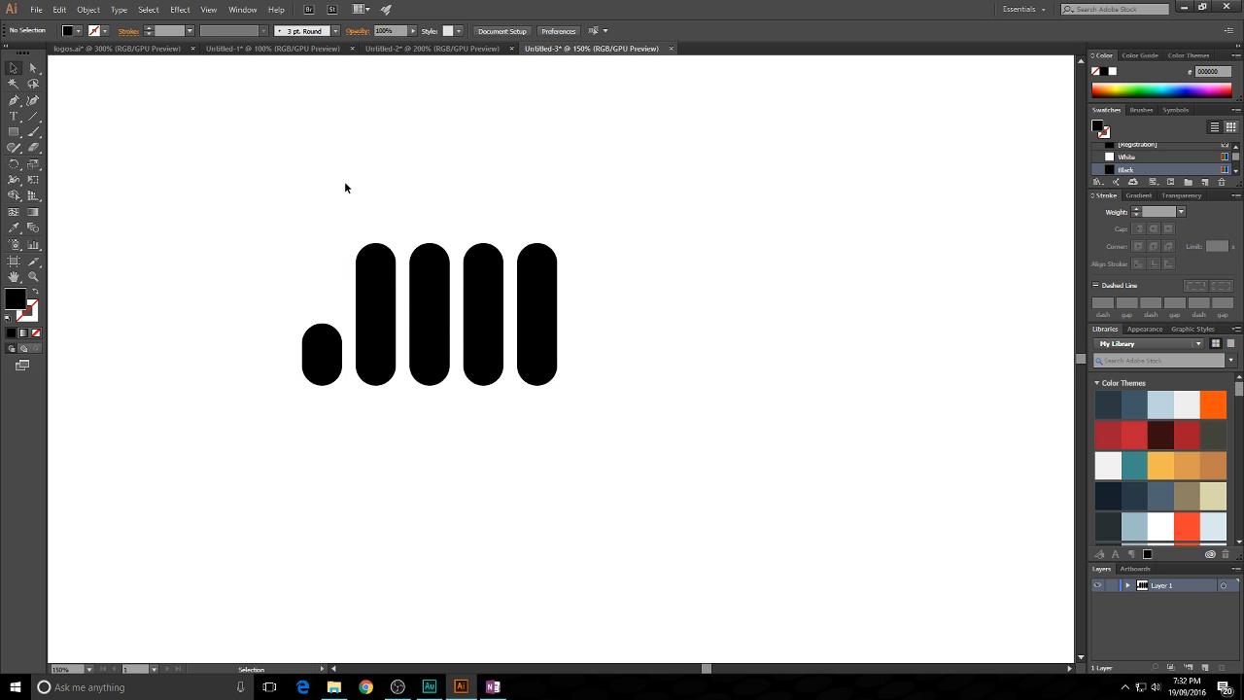
- Undo the height changes made to the first pill
key("ctrl+z")
key("ctrl+z")
key("ctrl+z")
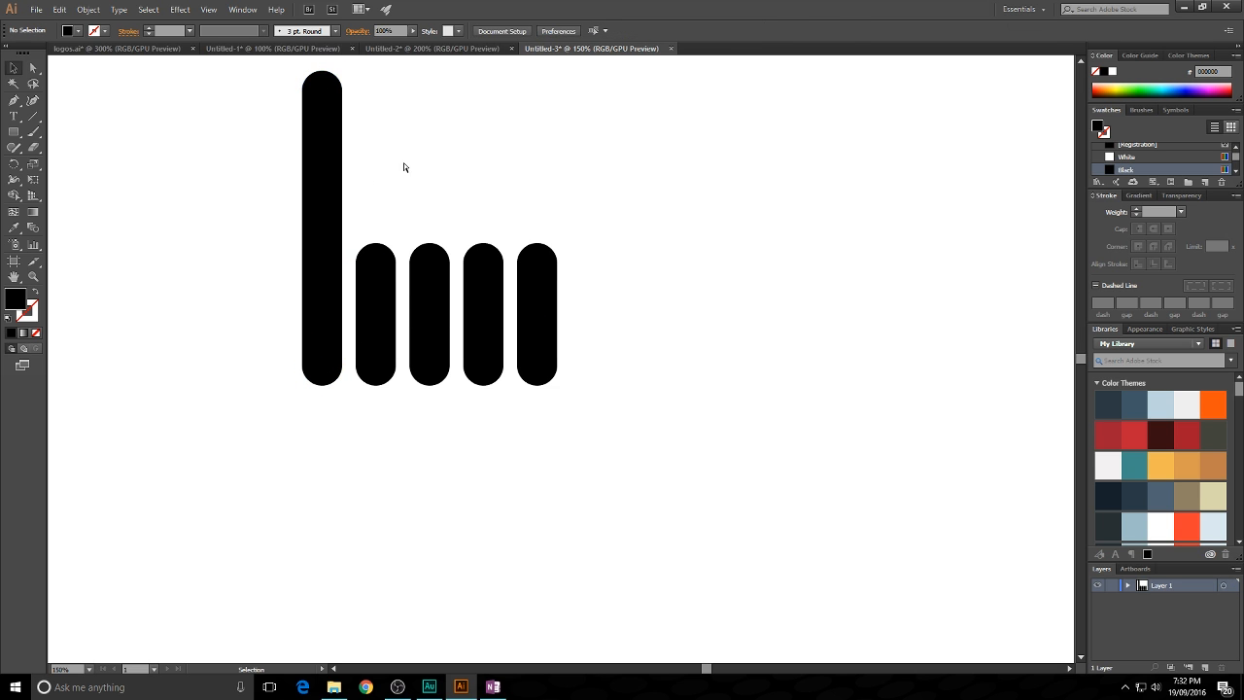
- Shorten the first pill from both ends to about half its height by moving its end anchor points
left_click(34, 68)
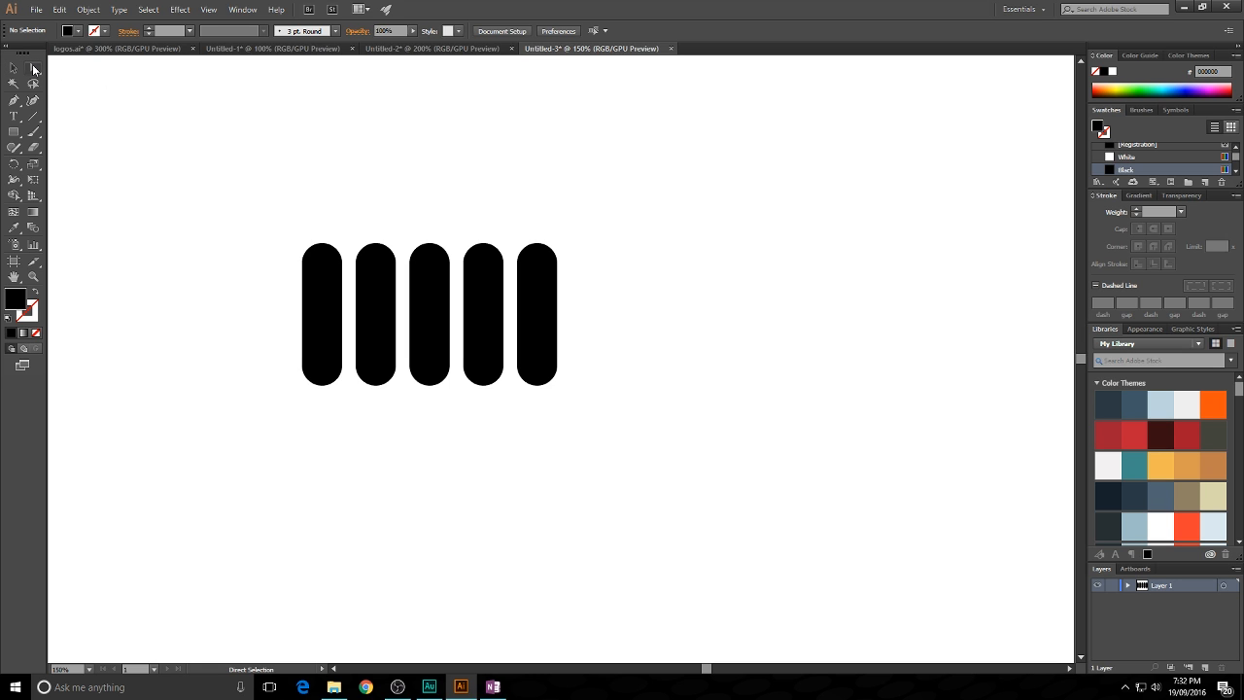
left_click_drag(273, 229, 343, 300)
left_click_drag(282, 356, 361, 405)
left_click_drag(271, 348, 345, 337)
- Lower the second pill's upper end slightly and extend the third pill at both ends so it is the tallest
left_click_drag(345, 237, 436, 249)
left_click(413, 234)
left_click_drag(399, 348, 433, 400)
left_click(503, 428)
- Lower the fourth pill's upper end by about 14 px and shorten the fifth pill from both ends to about half its height
left_click_drag(505, 272, 504, 292)
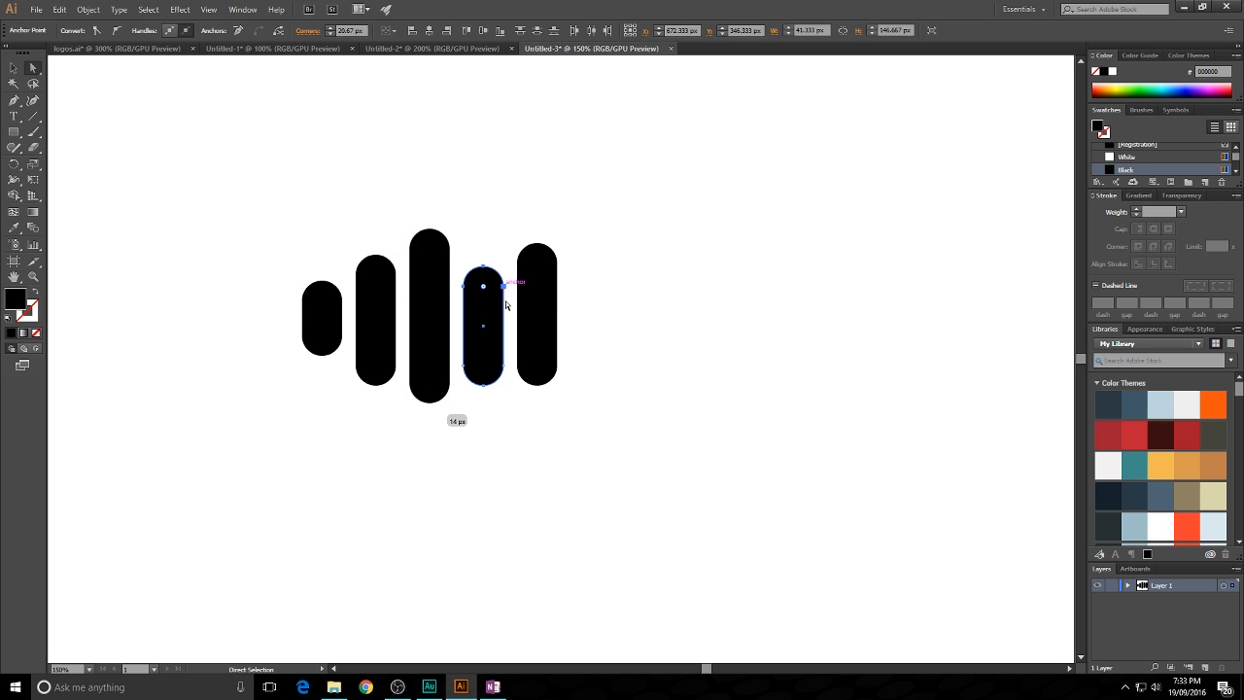
left_click(511, 320)
left_click_drag(505, 236, 560, 313)
left_click(589, 375)
left_click_drag(512, 392, 604, 337)
left_click(927, 335)
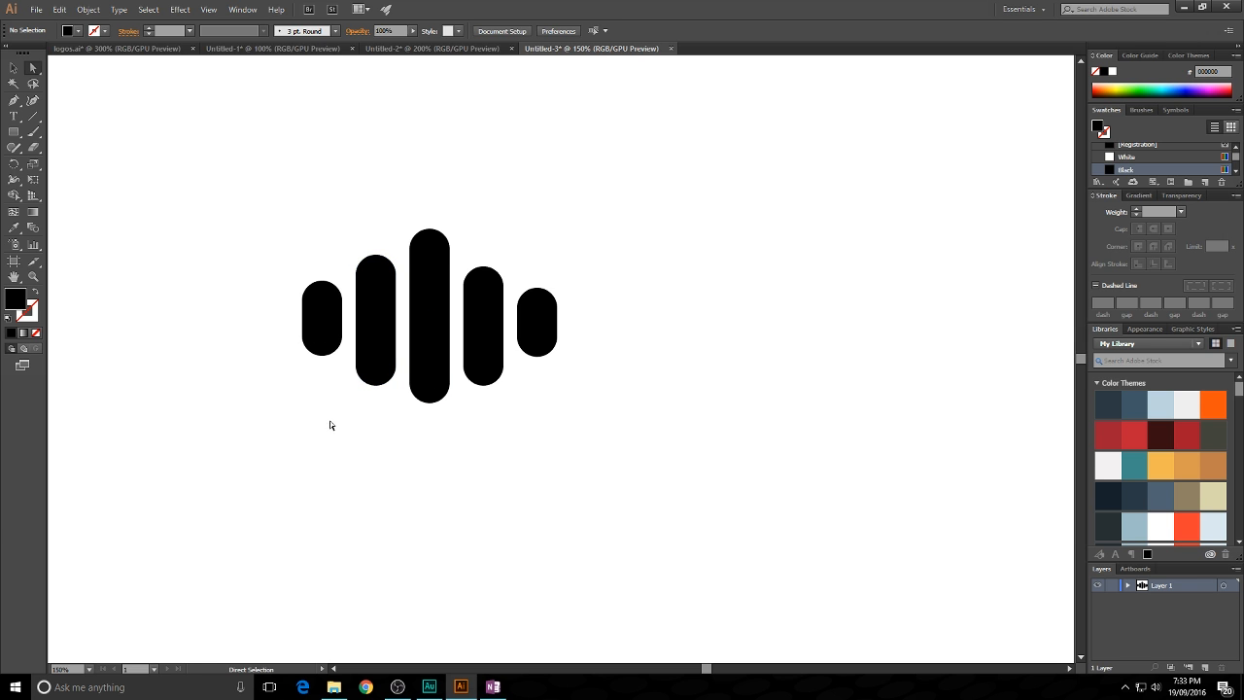
- Draw a 14 px circle that exactly bridges the gap between the first and second pills
scroll(347, 322, "up", 3)
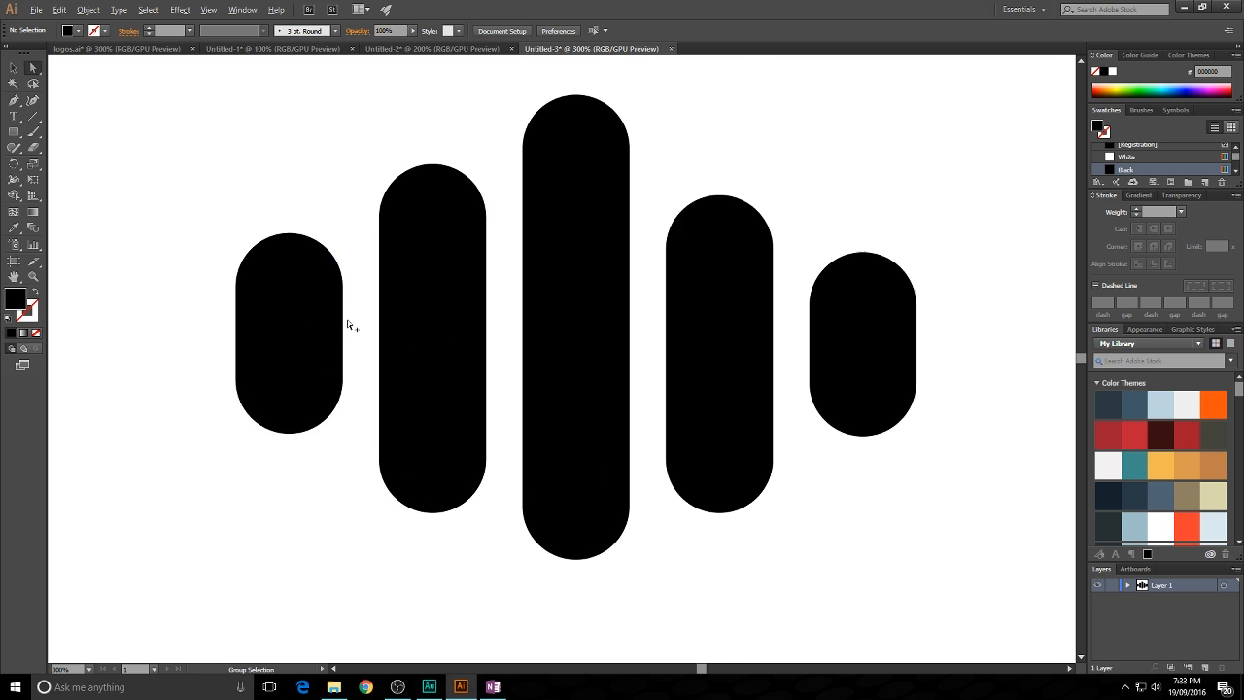
key("v")
scroll(375, 325, "up", 2)
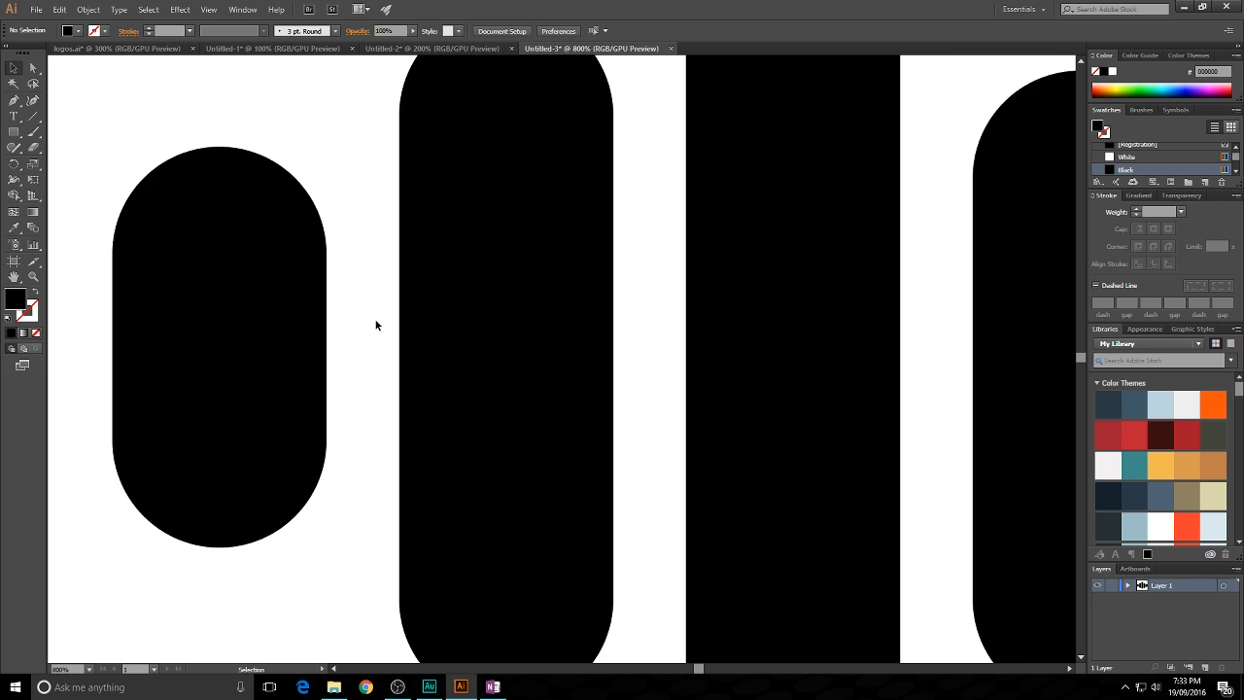
left_click(13, 132)
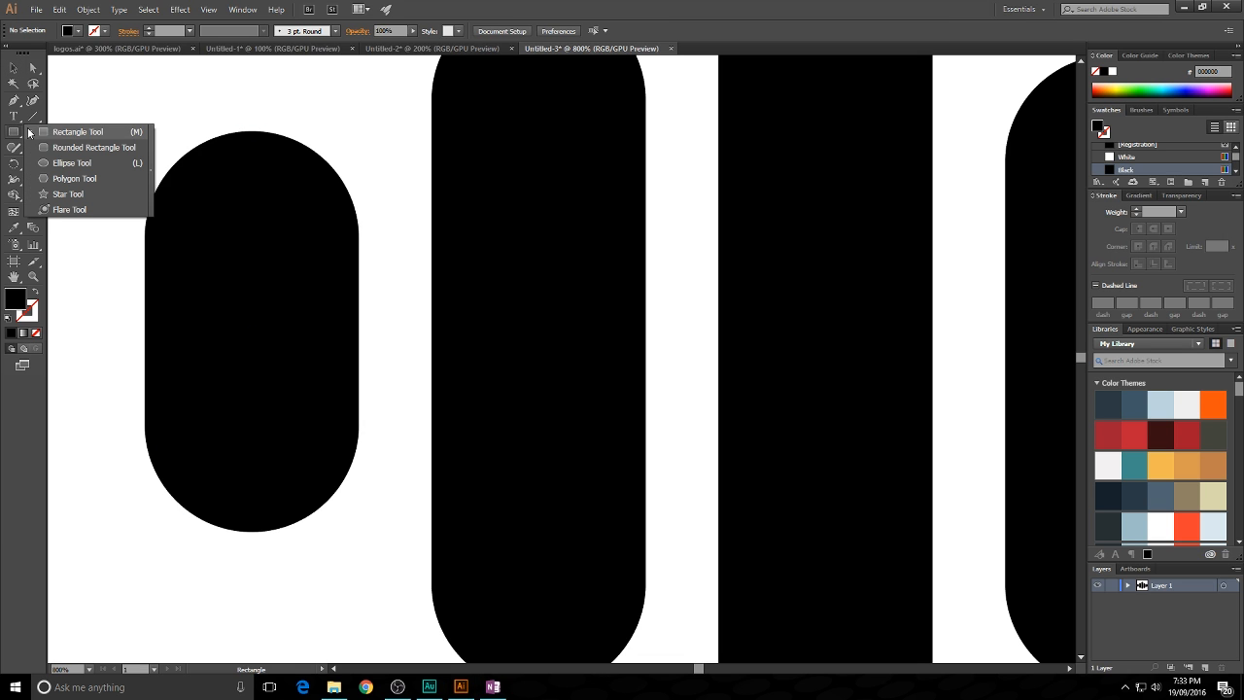
left_click(107, 163)
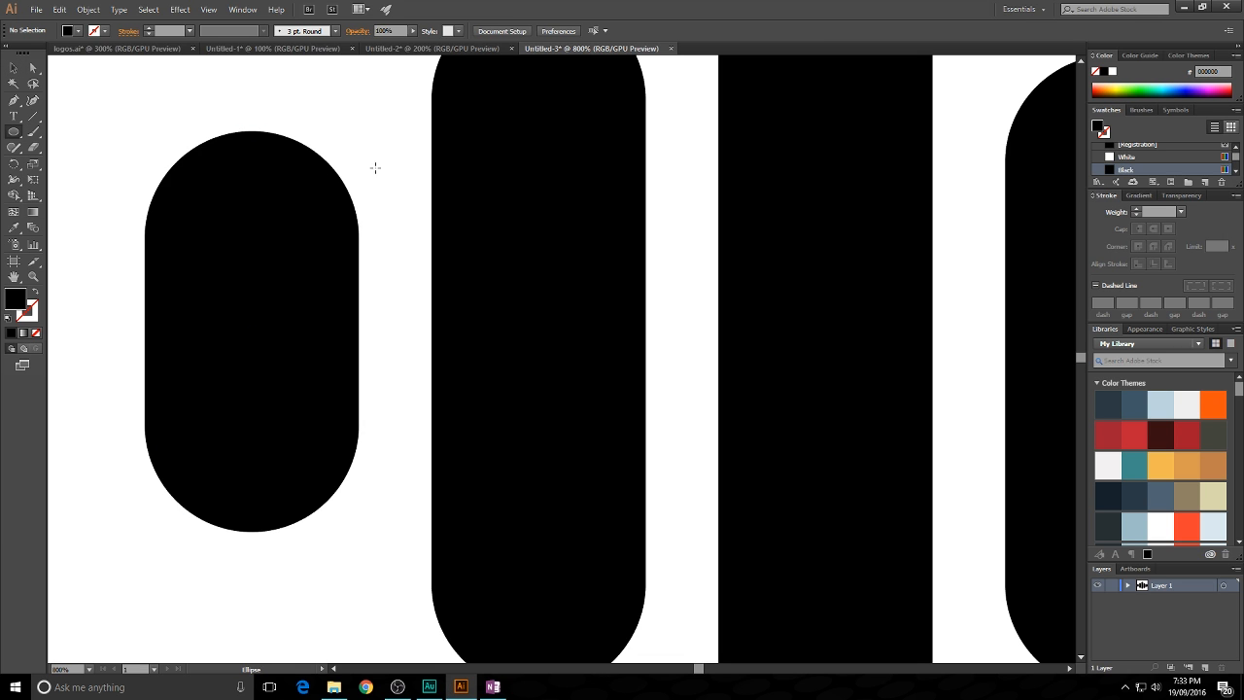
scroll(417, 244, "down", 1)
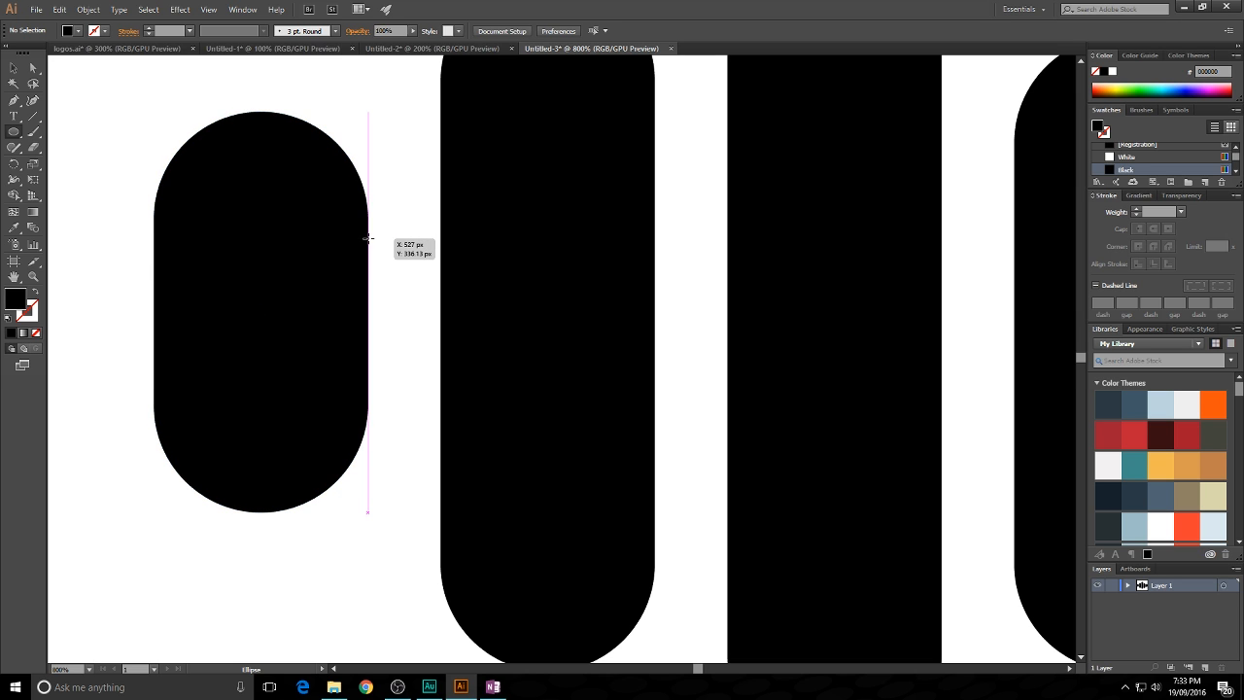
left_click_drag(368, 238, 445, 269)
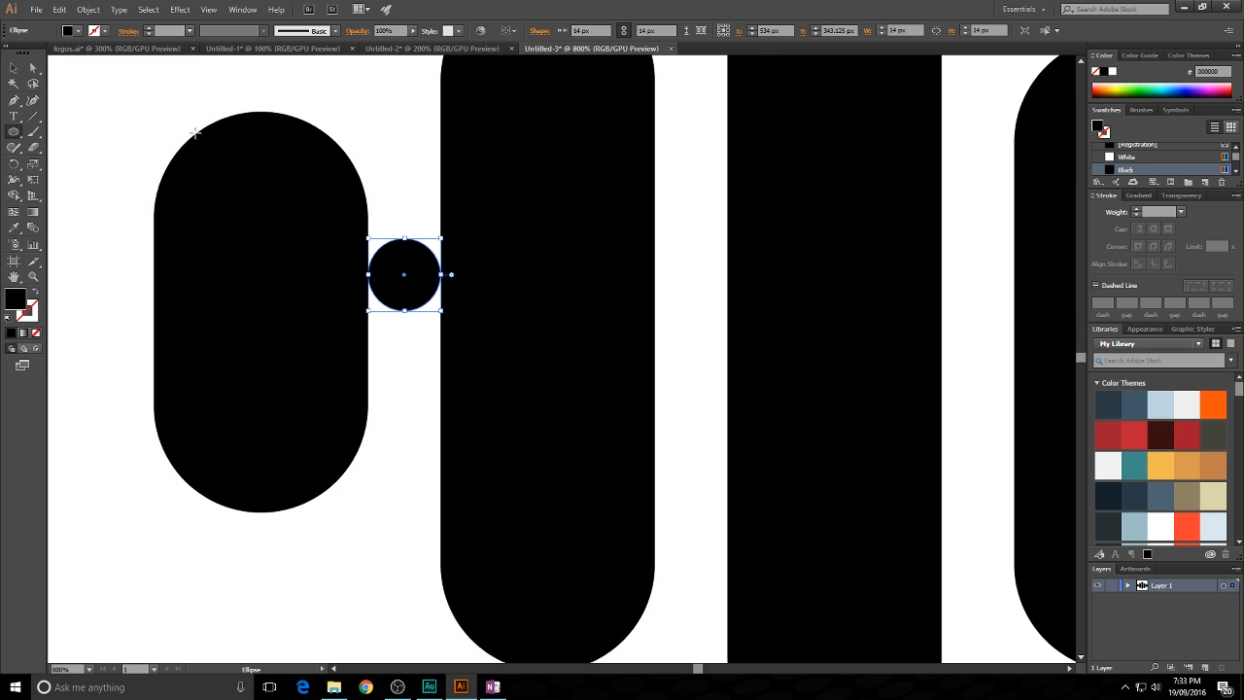
- Copy the small circle straight down within the same gap, leaving a short space between the two circles, and deselect
left_click(14, 68)
left_click(116, 123)
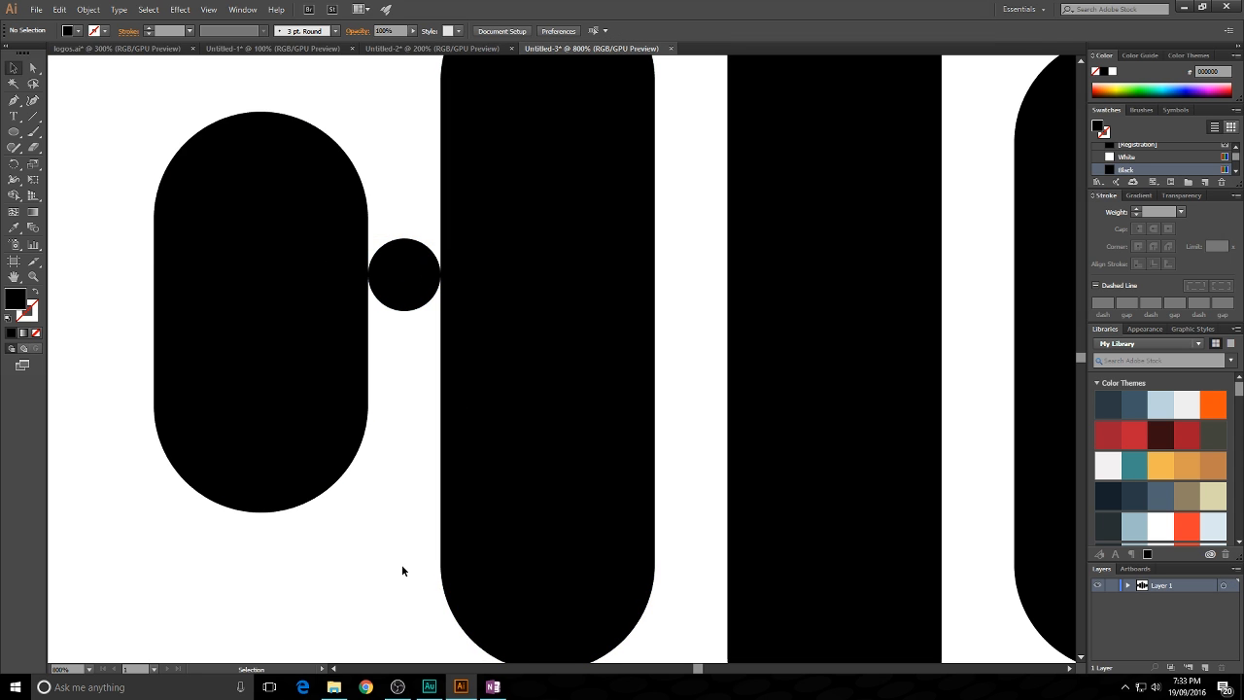
left_click_drag(424, 258, 433, 379)
left_click(395, 481)
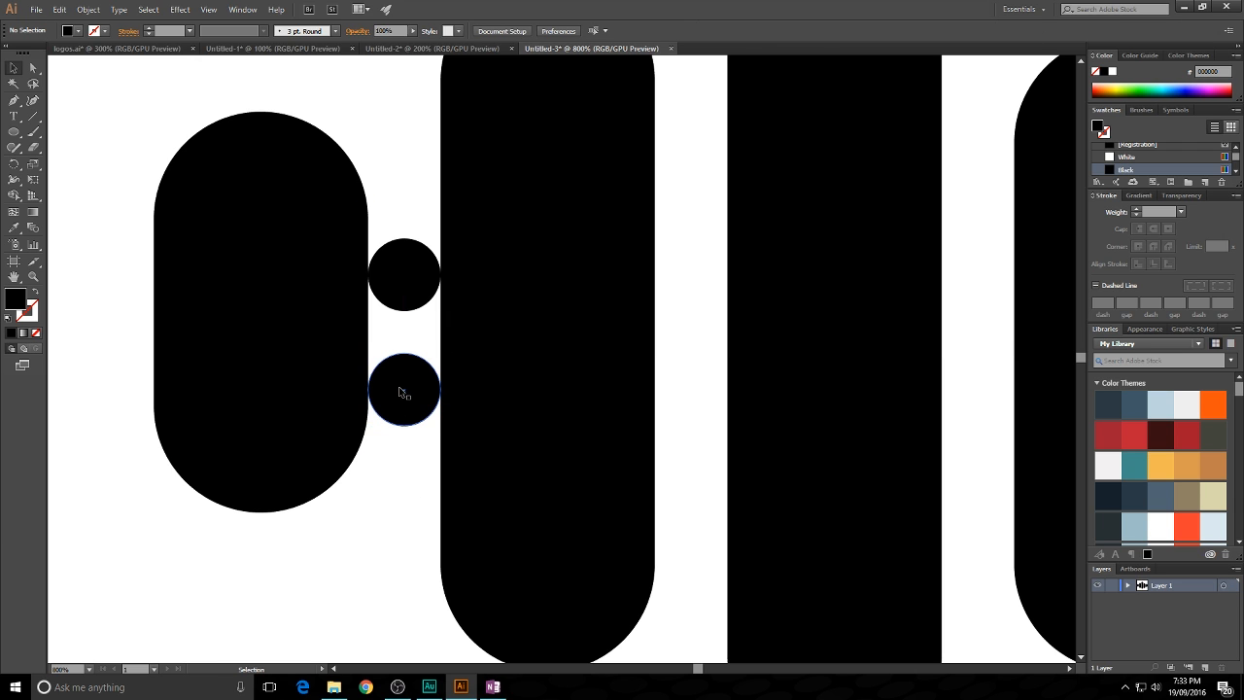
- Select the first two pills and both circles, and fill the enclosed area between the circles with the Shape Builder
left_click(327, 336)
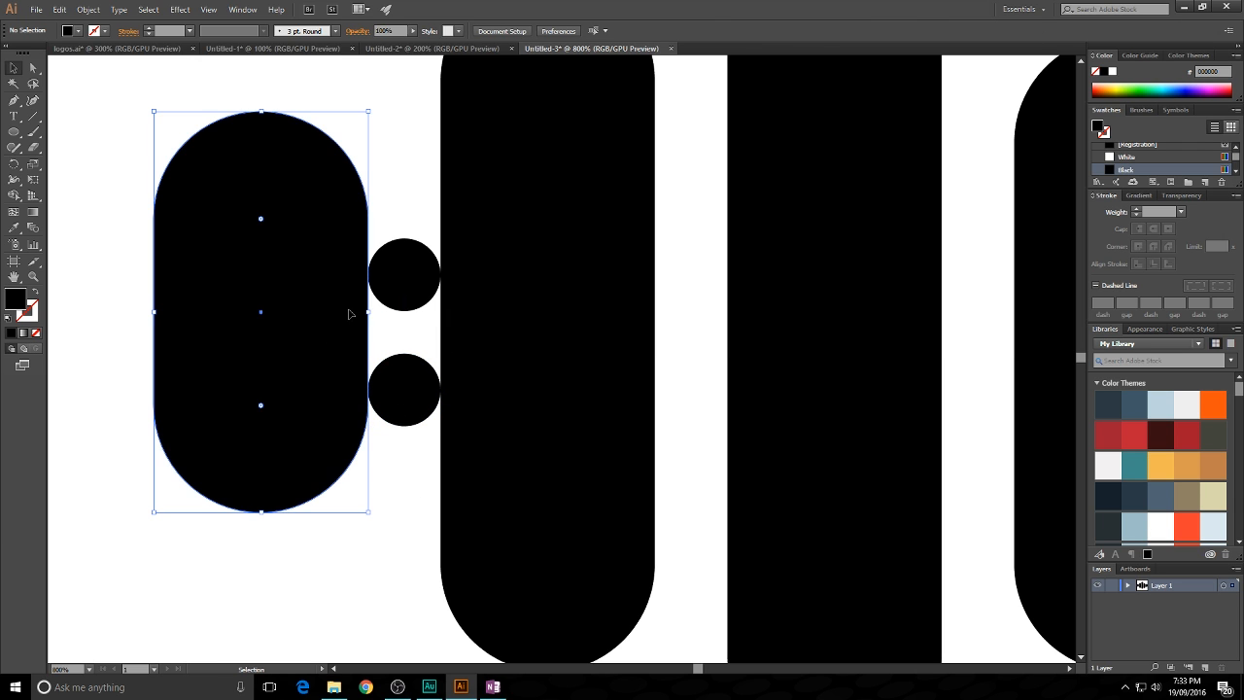
left_click(411, 278, "shift")
left_click(453, 376, "shift")
left_click(404, 406, "shift")
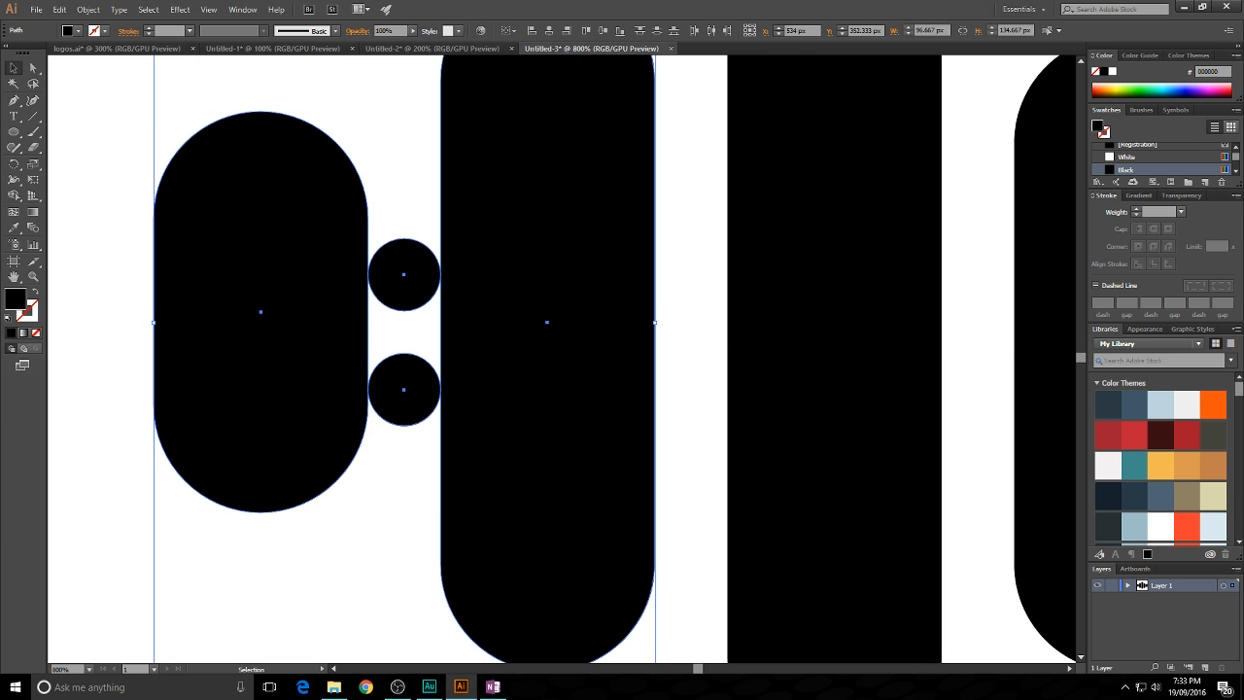
left_click(14, 196)
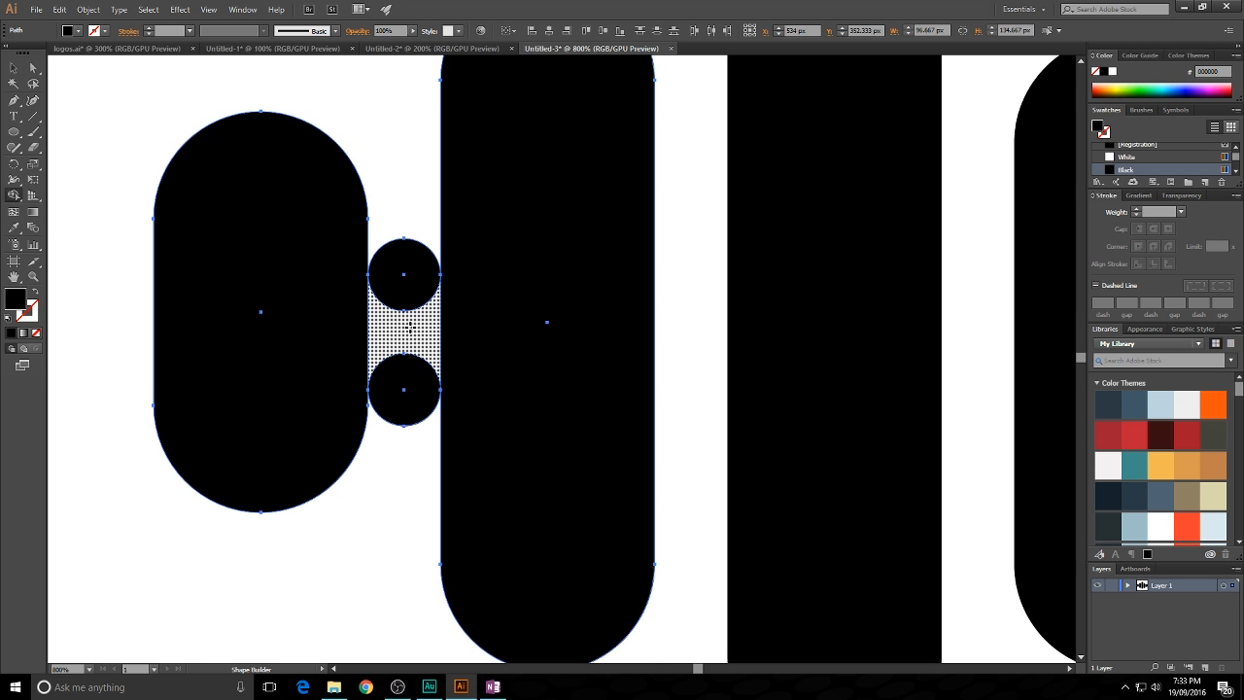
left_click(404, 324)
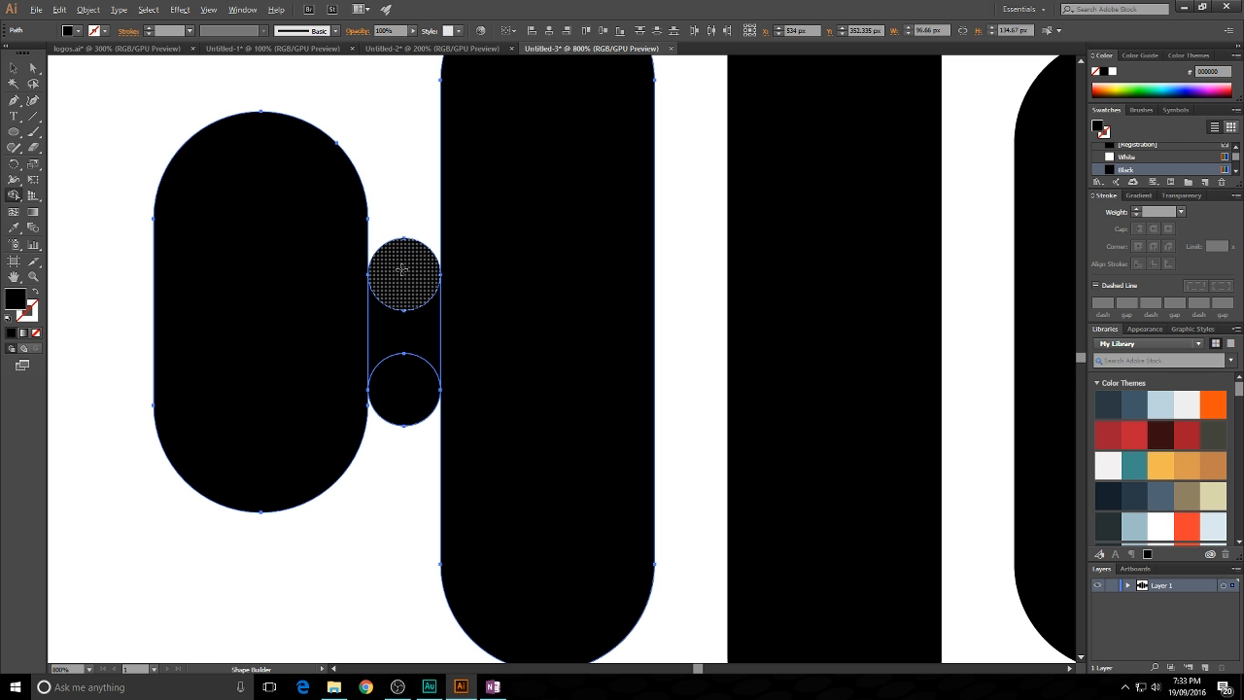
- Remove both small circles with the Shape Builder to leave a concave bridge between the pills, then deselect
left_click(403, 269, "alt")
left_click(404, 399, "alt")
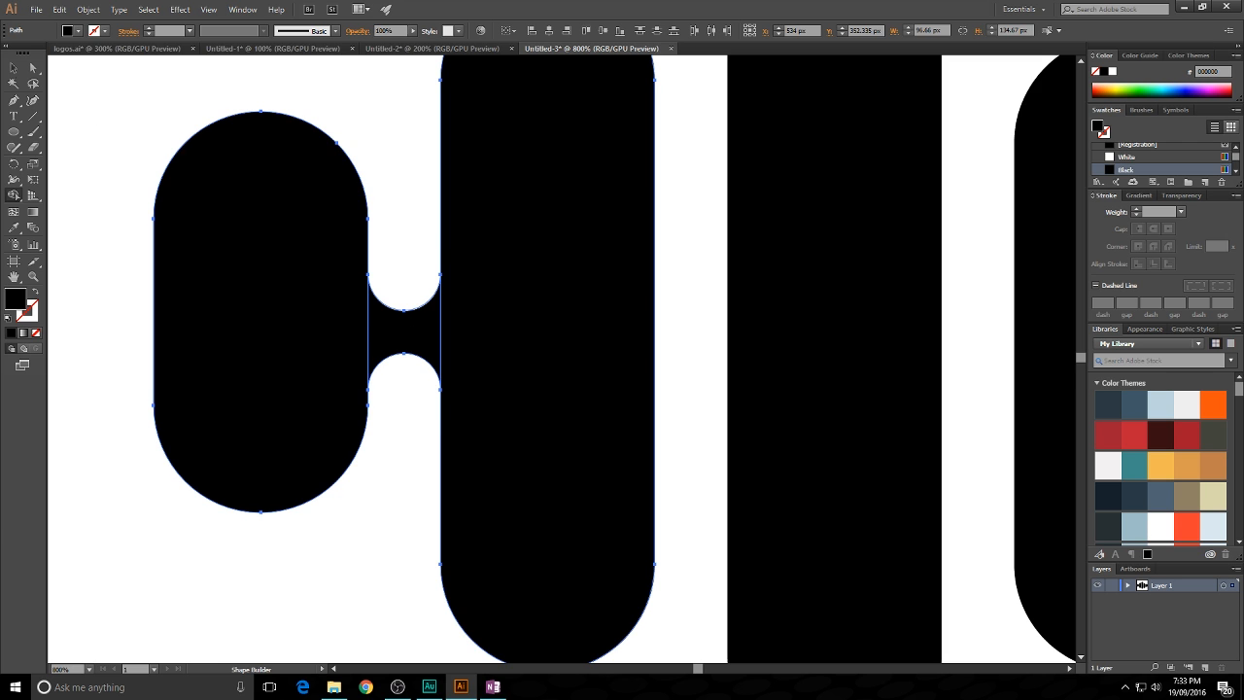
left_click(13, 70)
left_click(427, 486)
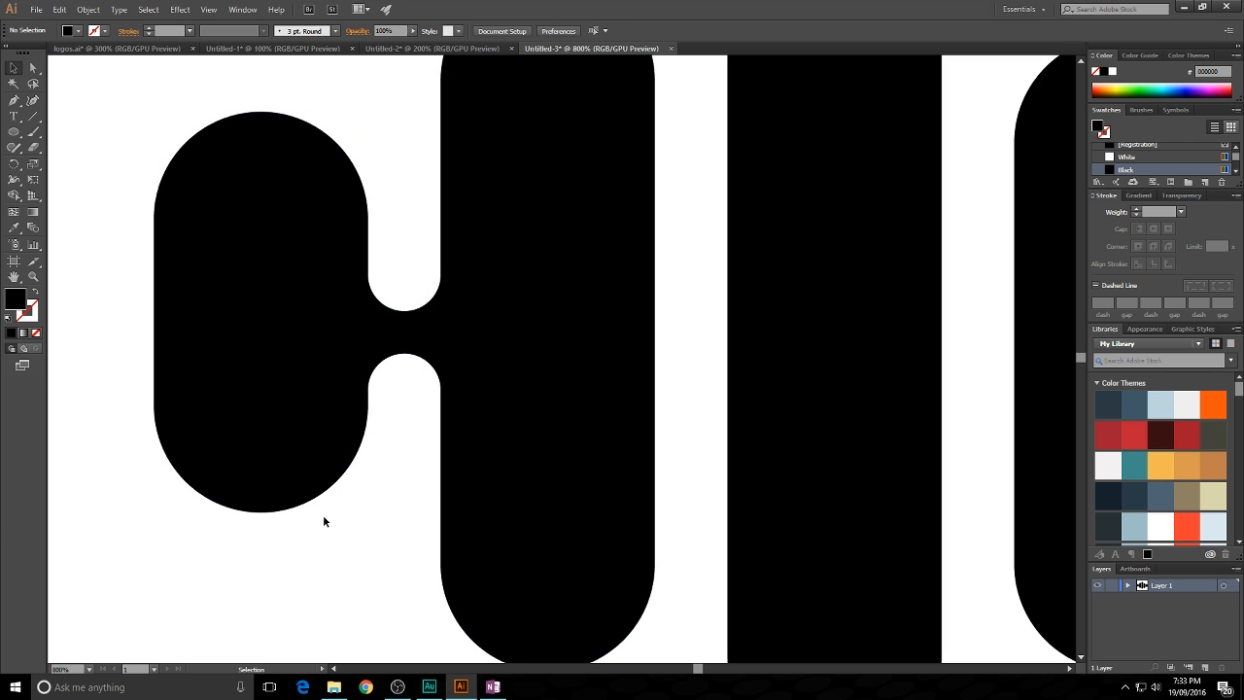
- Copy the concave bridge horizontally into each of the three remaining gaps between the pills, then deselect
scroll(301, 535, "down", 3)
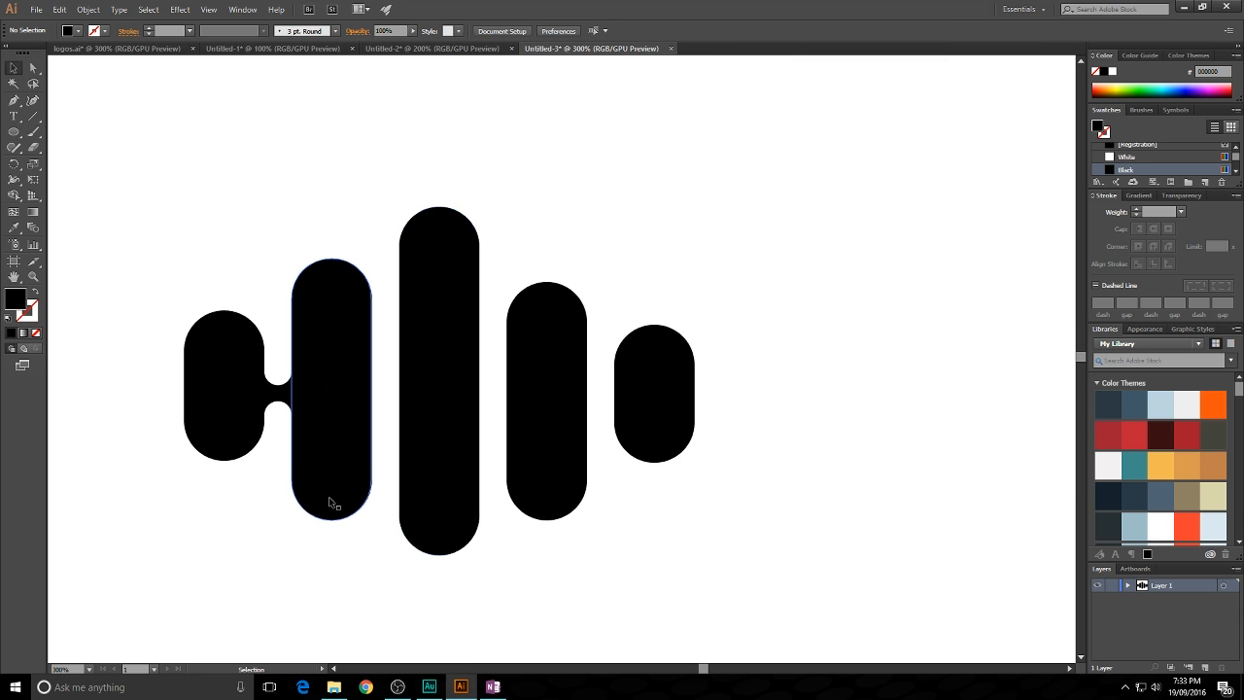
scroll(327, 502, "up", 1)
left_click_drag(271, 522, 292, 494)
left_click(279, 332)
left_click_drag(280, 331, 574, 333)
left_click_drag(714, 337, 710, 332)
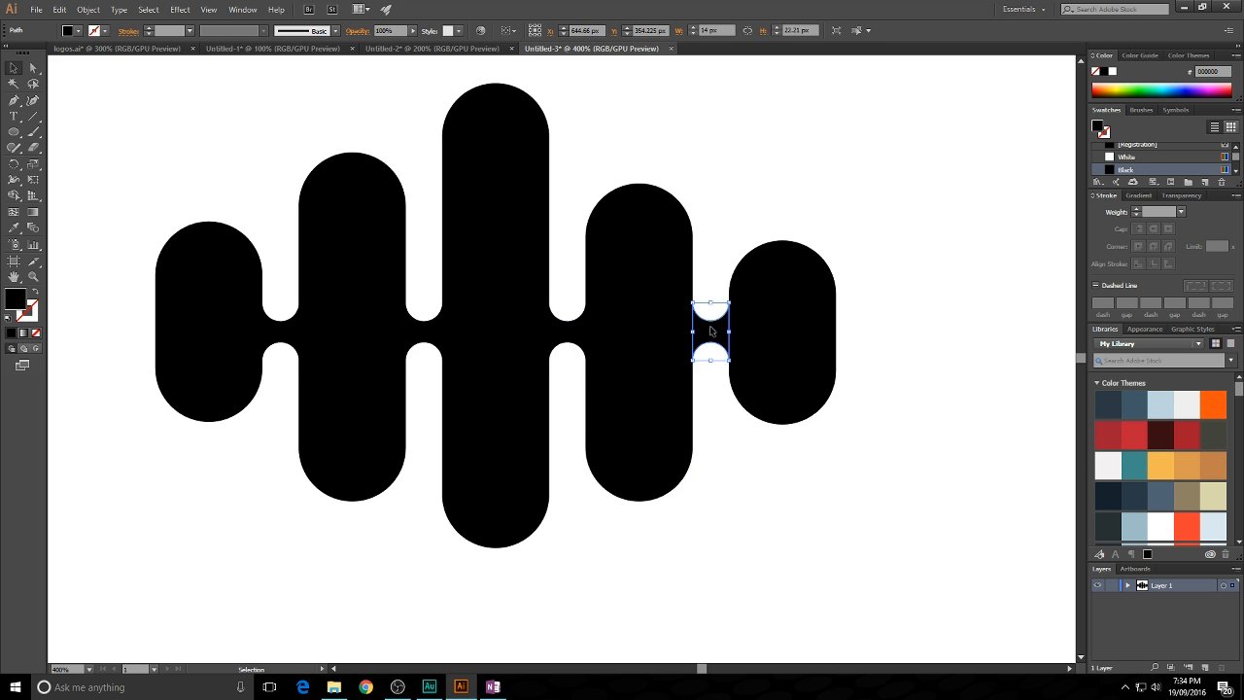
left_click(759, 192)
left_click_drag(755, 186, 739, 198)
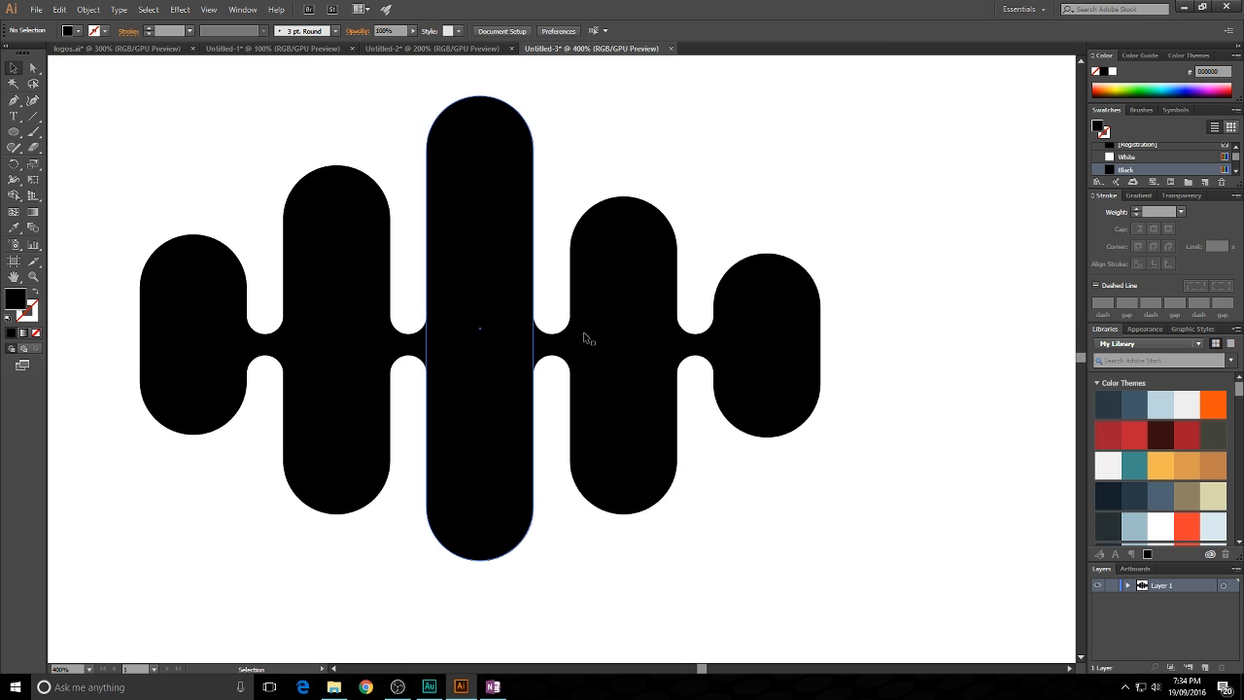
- Stagger the bridges vertically: move the second one up, the third one down and the fourth one slightly up
left_click_drag(418, 347, 418, 294)
left_click_drag(549, 345, 556, 401)
left_click_drag(696, 345, 696, 324)
left_click(797, 256)
scroll(708, 347, "up", 4)
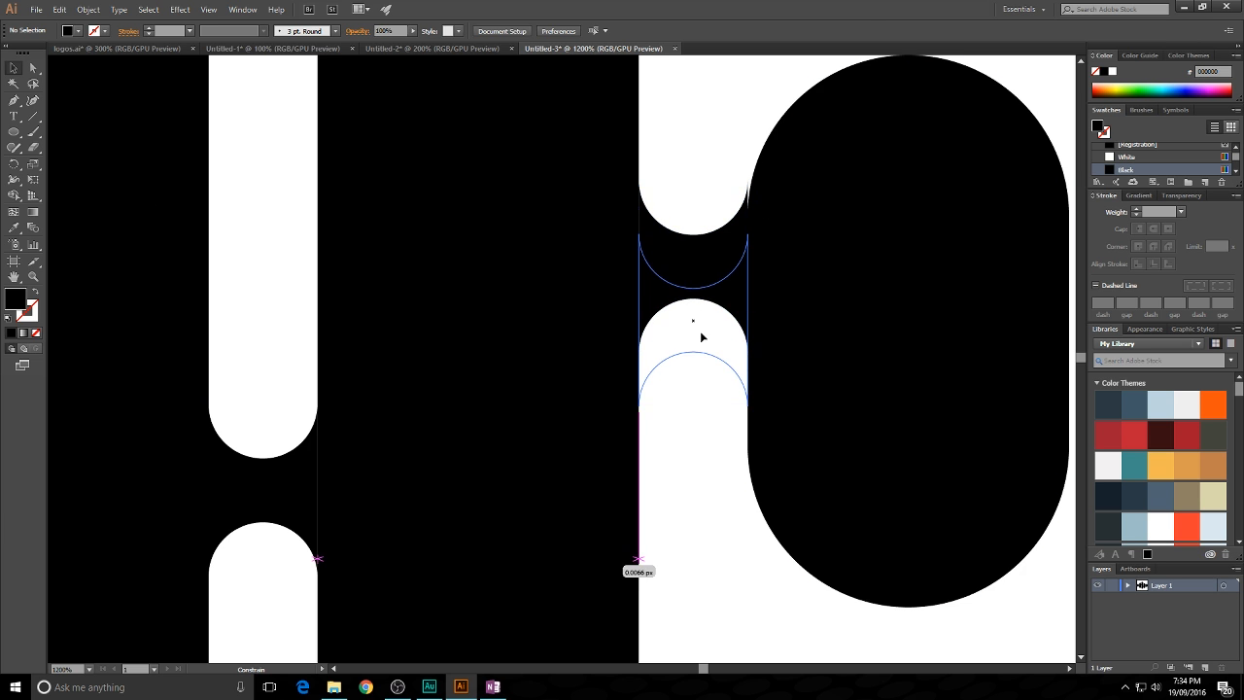
scroll(696, 253, "down", 4)
scroll(704, 215, "up", 3)
scroll(705, 216, "right", 4)
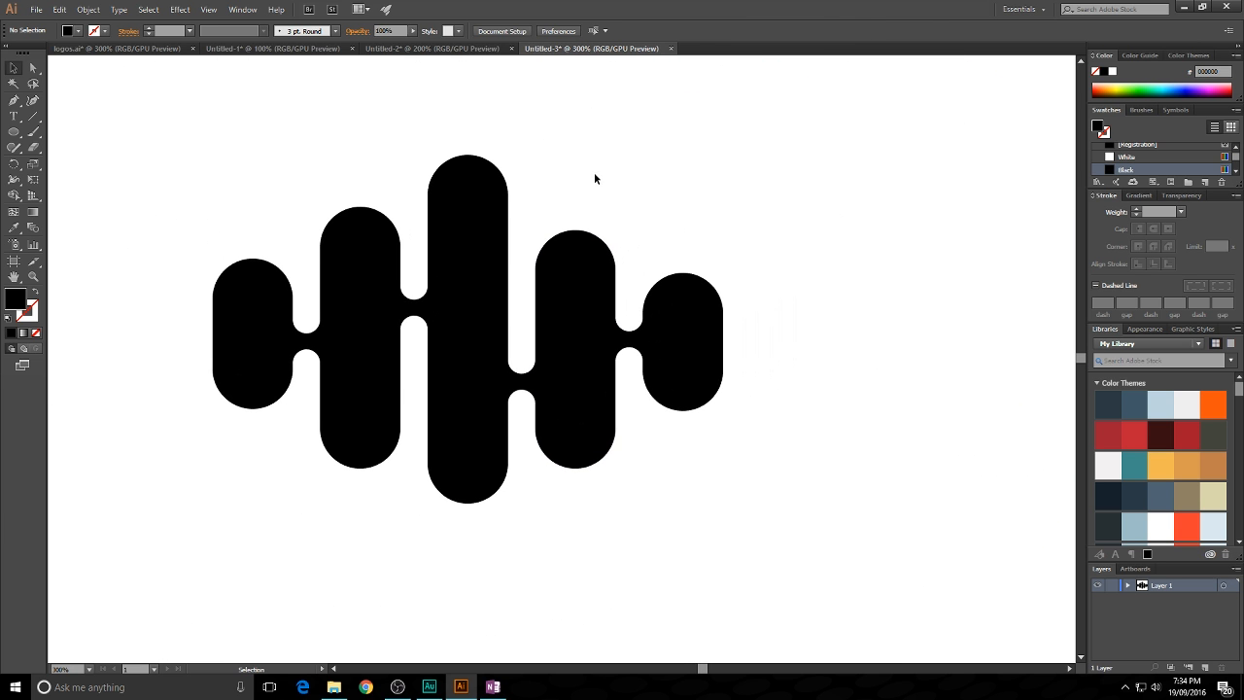
- Add the centre-aligned text MUSICLABS below the symbol in the Univia Pro Ultra font
scroll(591, 175, "down", 1)
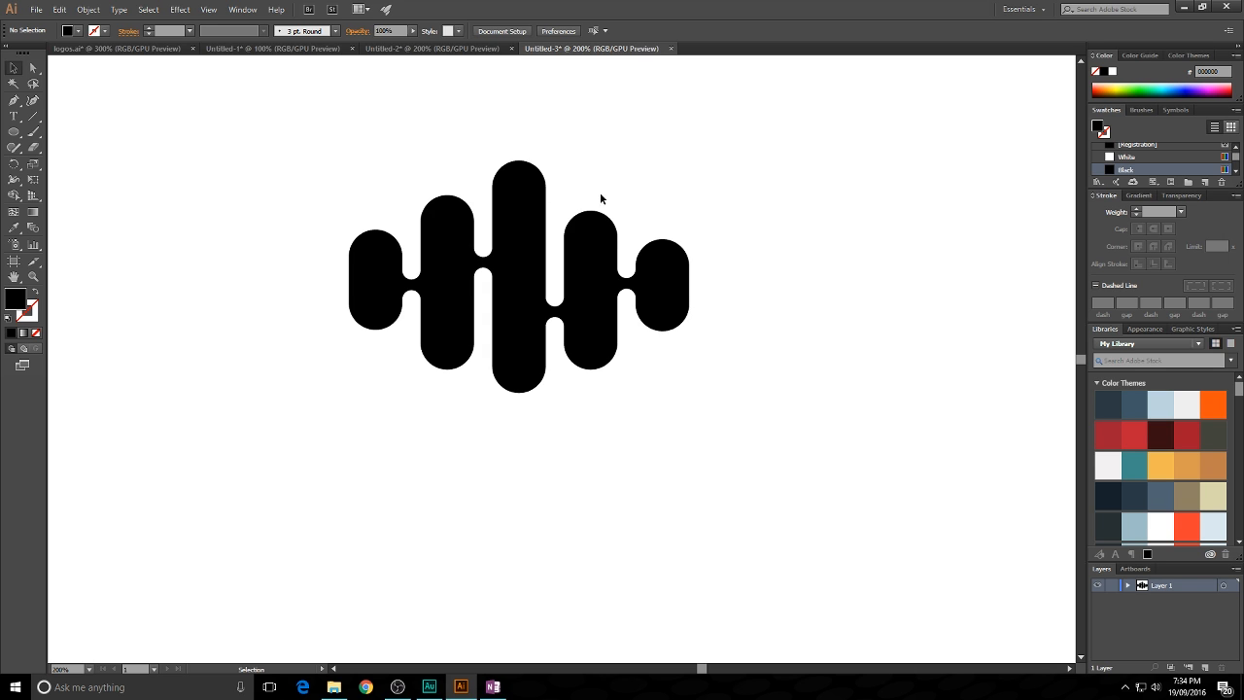
left_click(14, 118)
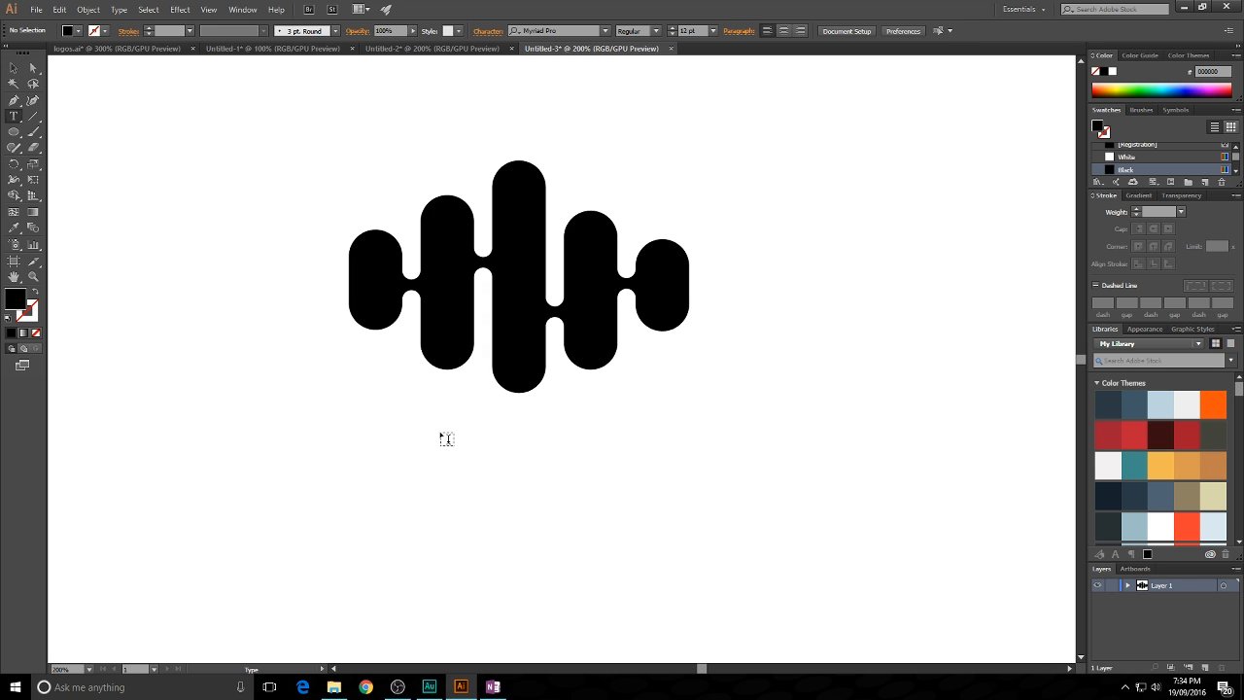
left_click(518, 483)
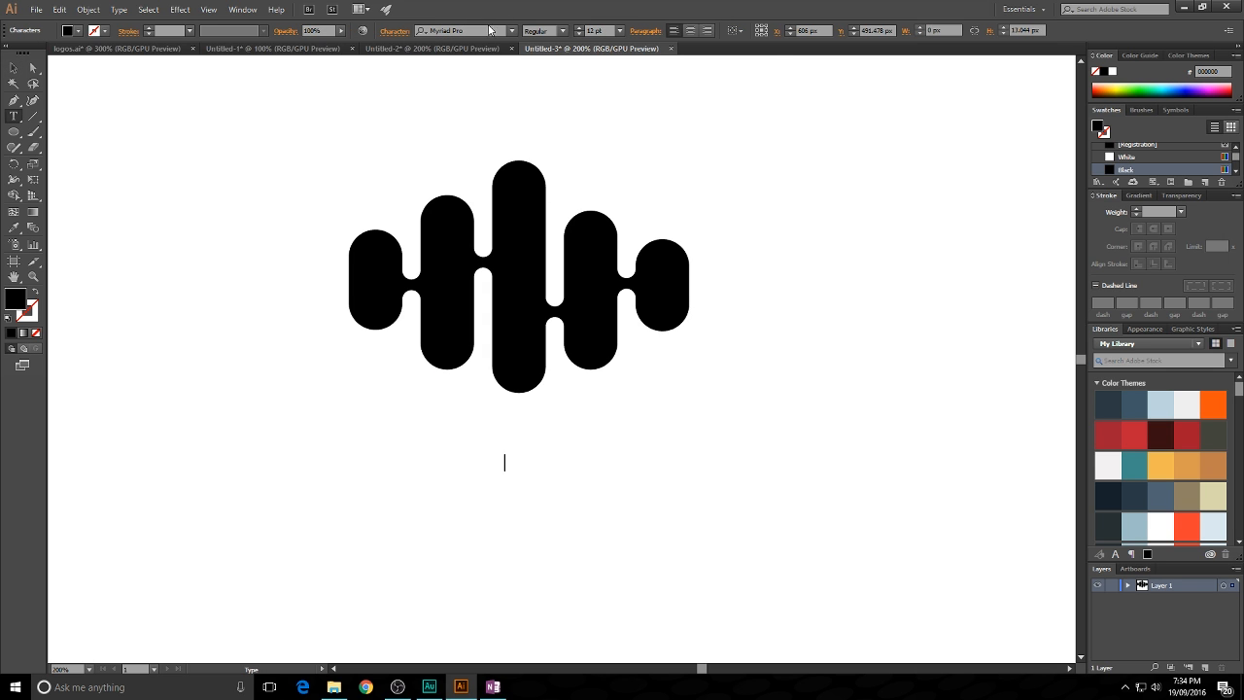
left_click(694, 31)
left_click(476, 30)
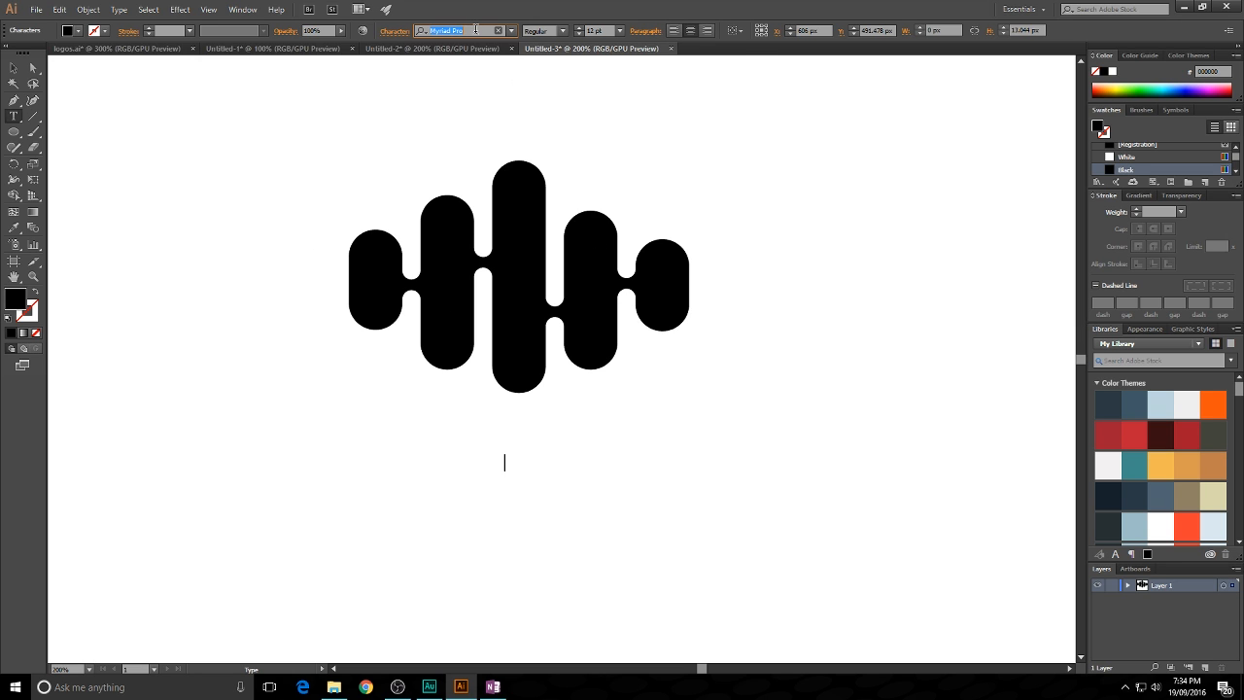
type("UL")
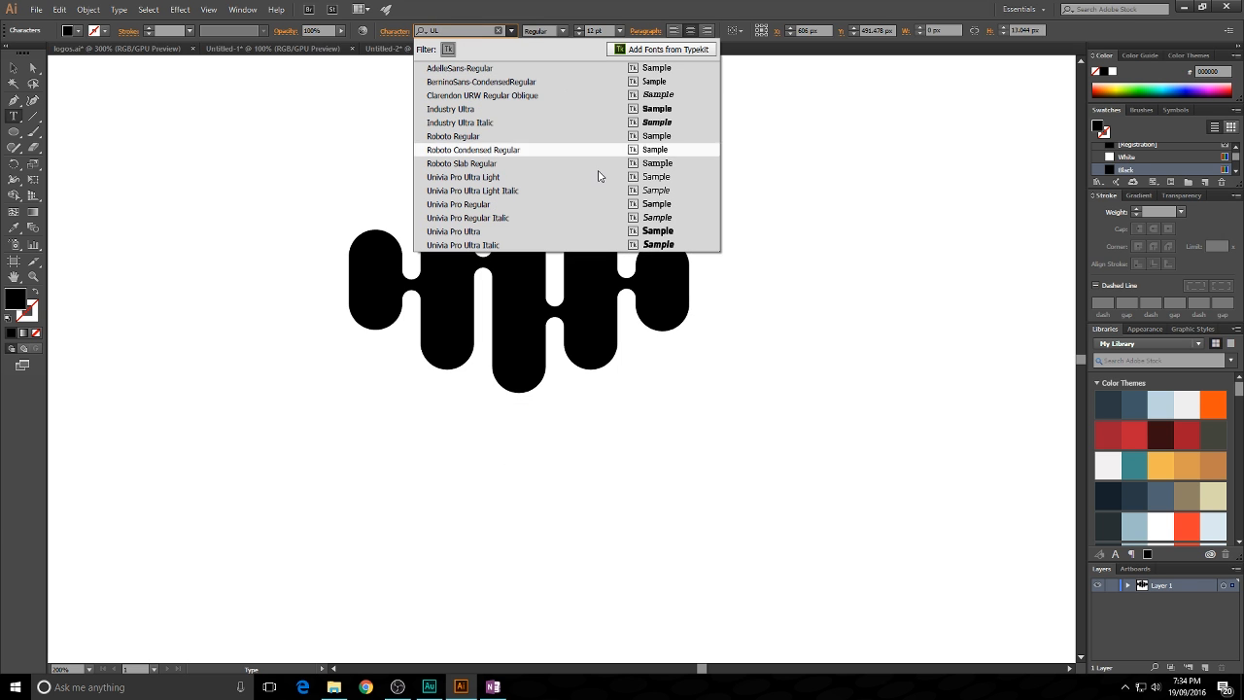
left_click(499, 233)
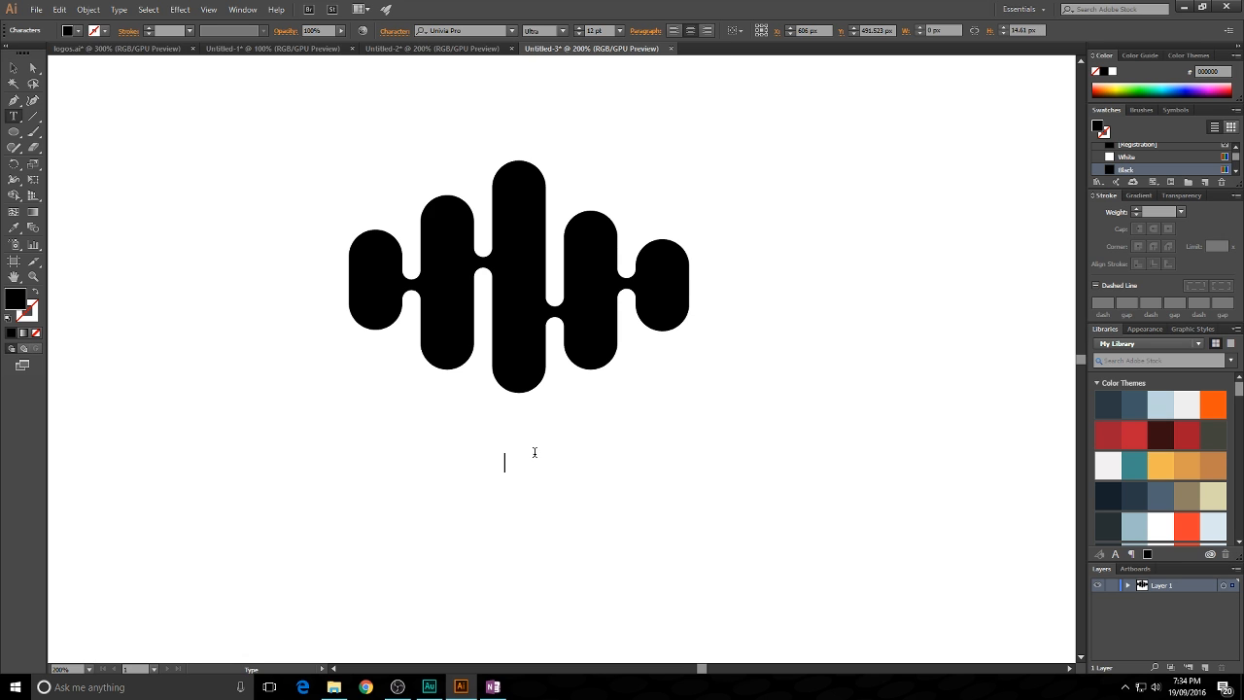
type("MUSICLABS")
key("ctrl+a")
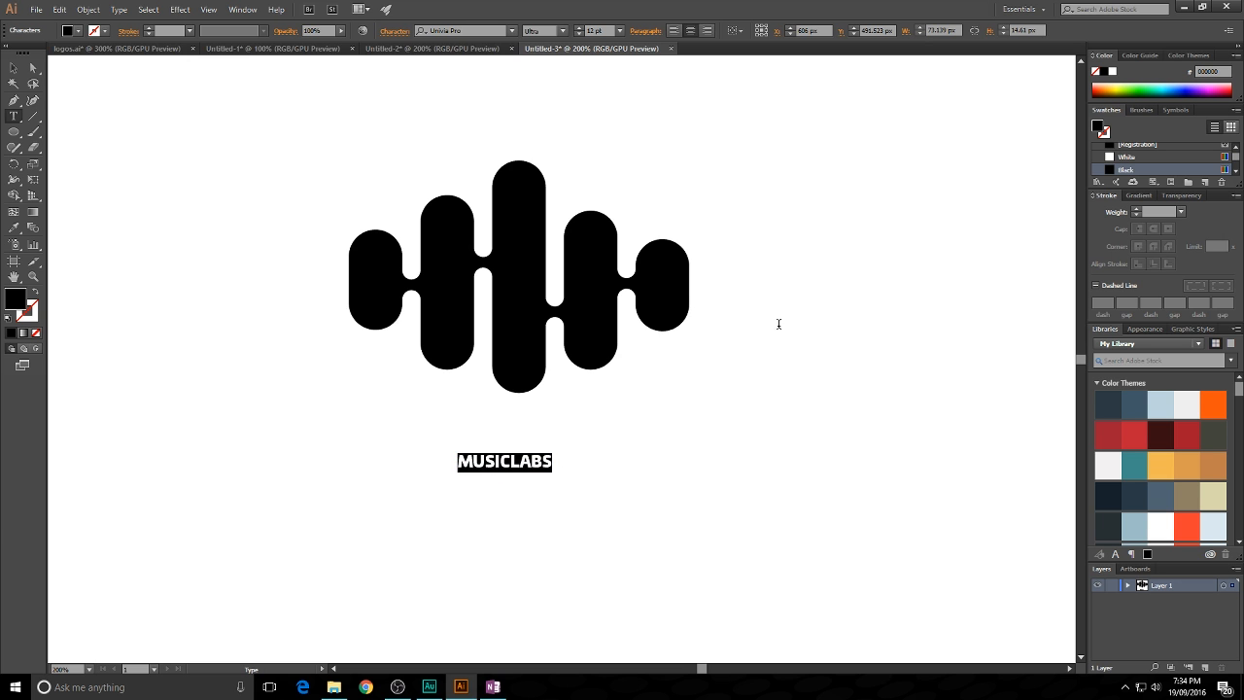
left_click(86, 10)
left_click(105, 12)
left_click(89, 10)
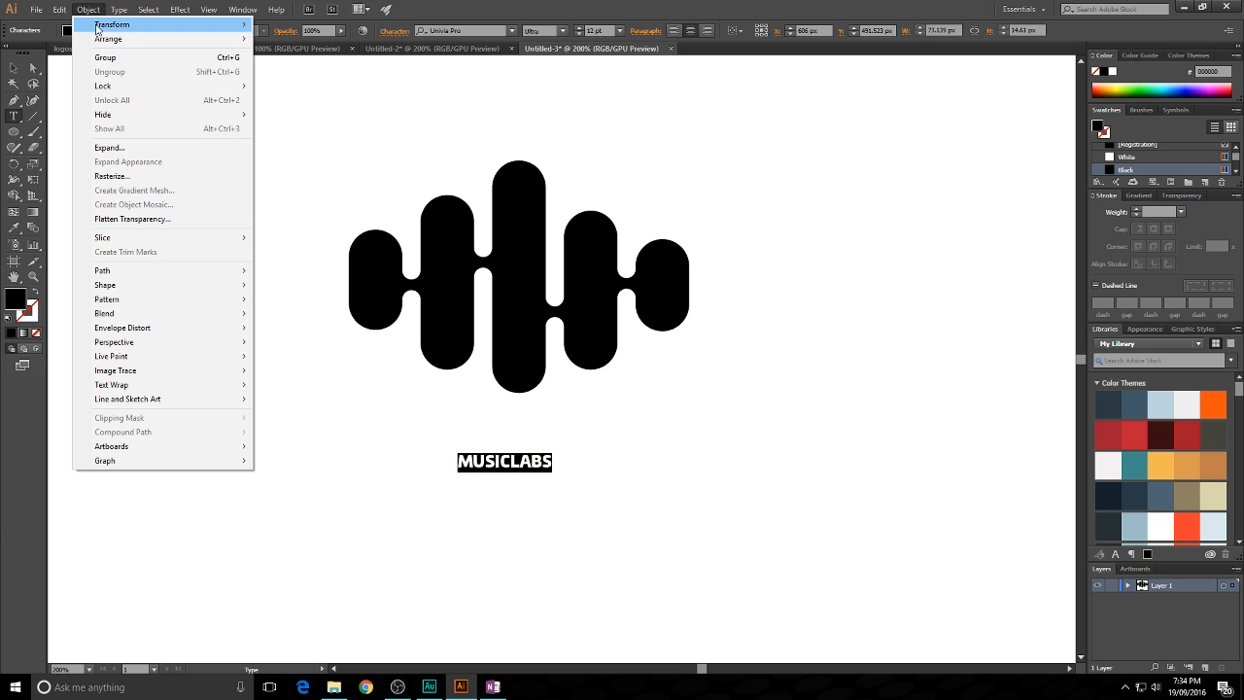
left_click(95, 12)
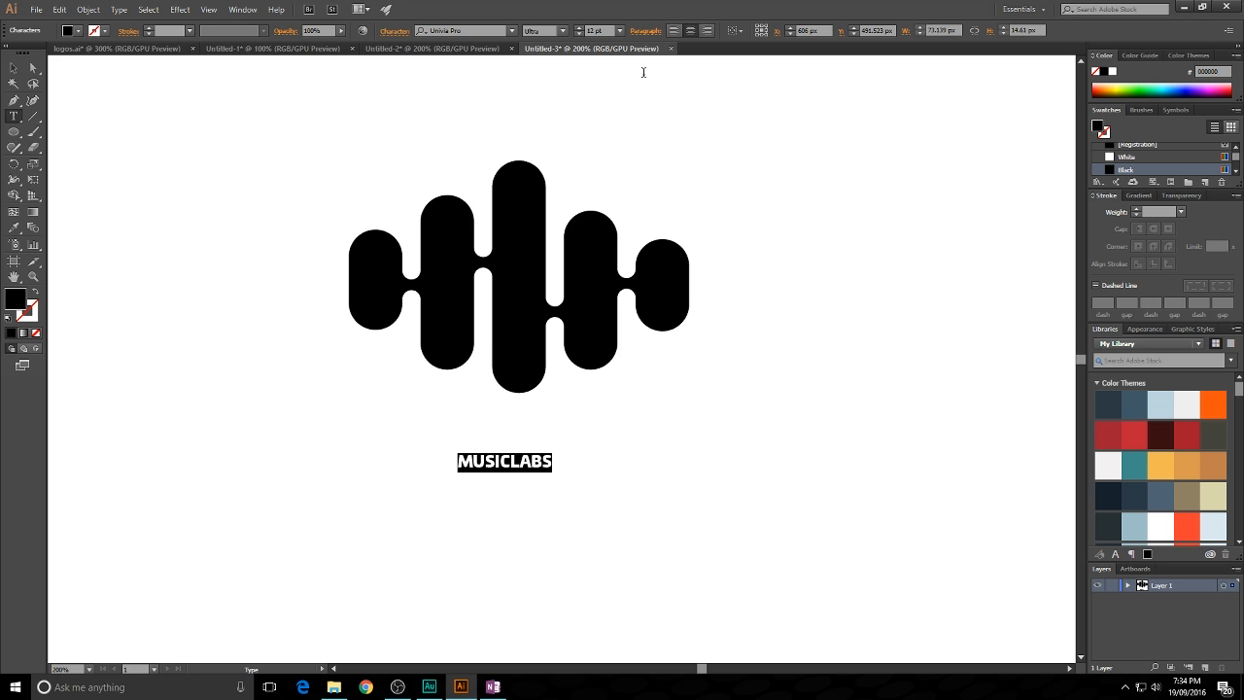
- Set the font size of the MUSICLABS text to 30 pt
type("3")
key("Return")
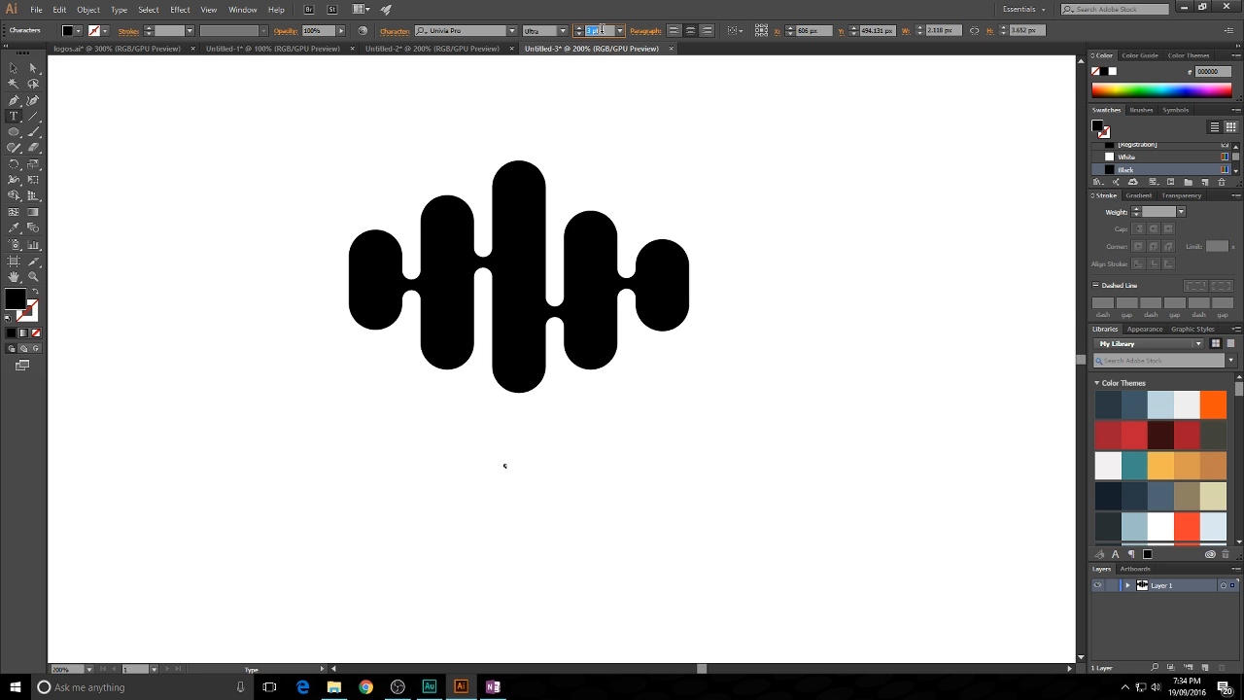
left_click(605, 148, "ctrl")
type("30")
key("Return")
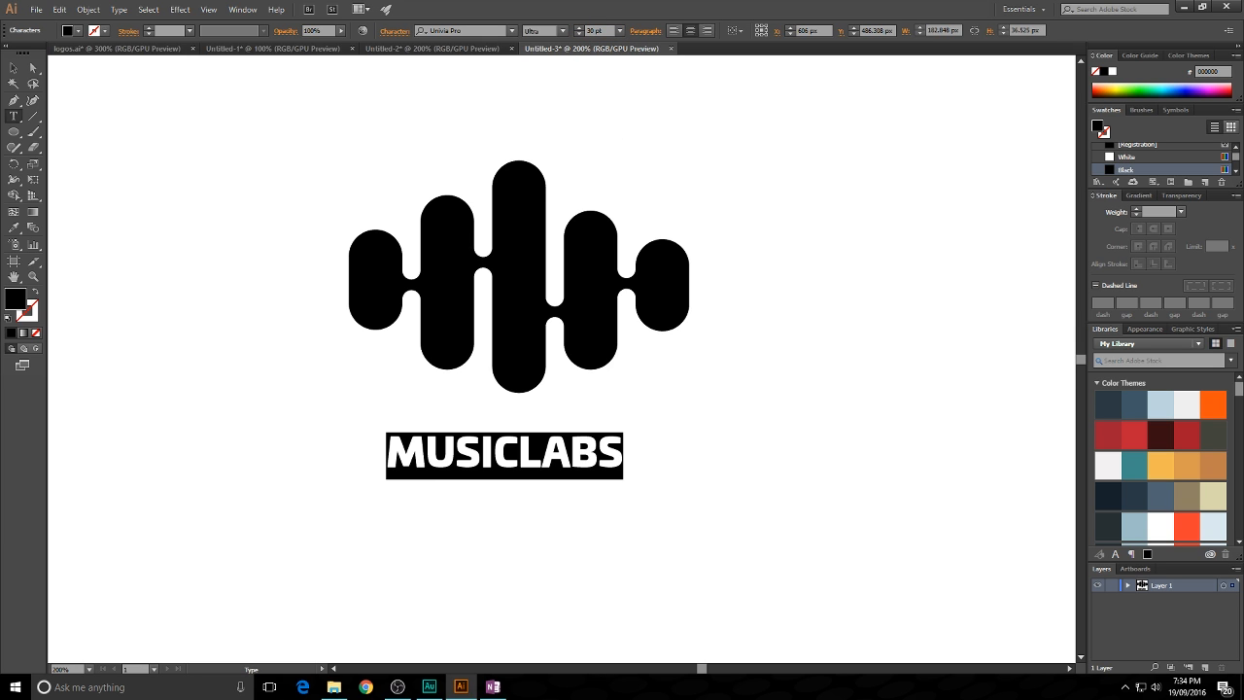
- Change the case of the whole MUSICLABS text to lowercase
left_click(591, 456)
key("ctrl+a")
left_click(119, 10)
mouse_move(213, 212)
left_click(332, 224)
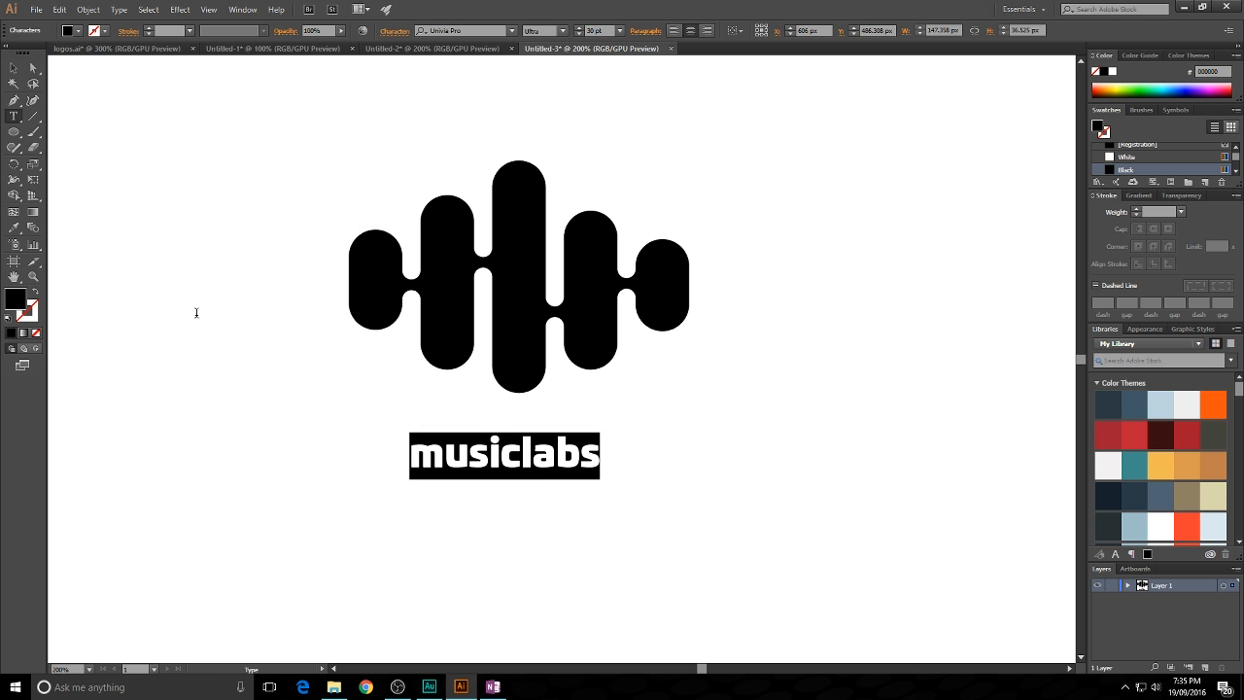
- Scale the musiclabs wordmark up proportionally to about 41 pt and position it roughly centred below the symbol
left_click(13, 67)
left_click(170, 111)
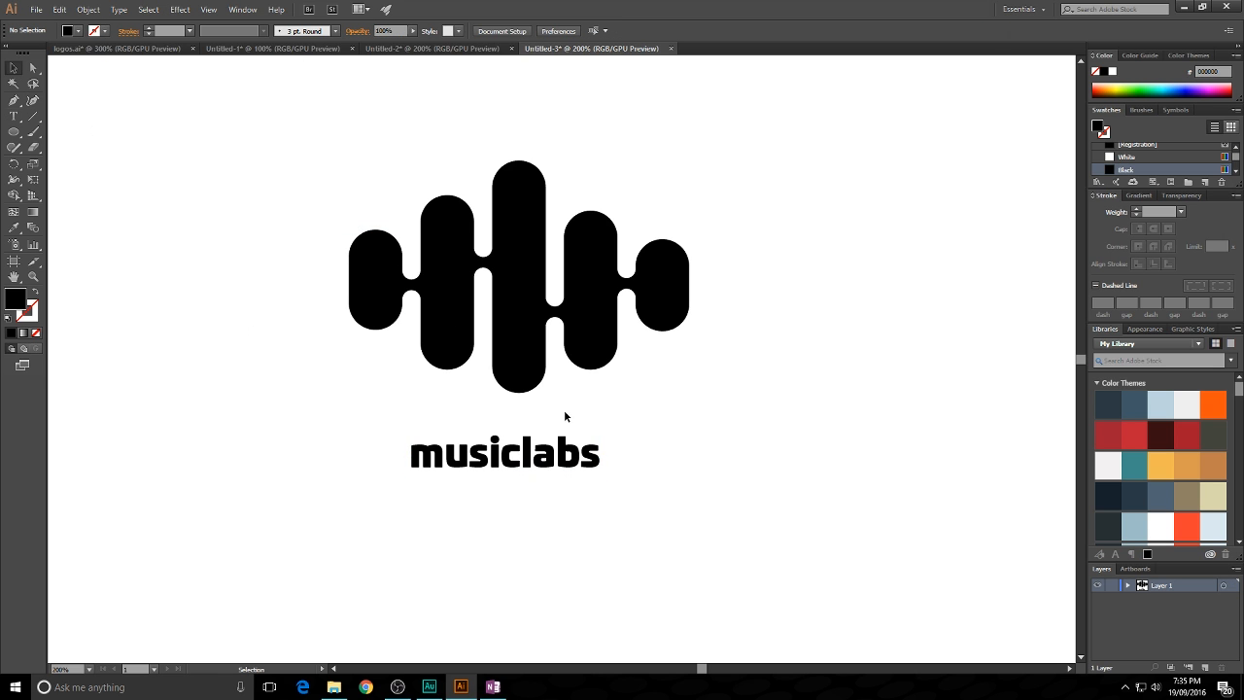
left_click(558, 462)
left_click_drag(614, 473, 648, 498)
left_click(698, 393)
mouse_move(712, 396)
left_mouse_down()
mouse_move(706, 386)
mouse_move(725, 400)
left_mouse_up()
left_click_drag(656, 459, 653, 458)
left_click(748, 417)
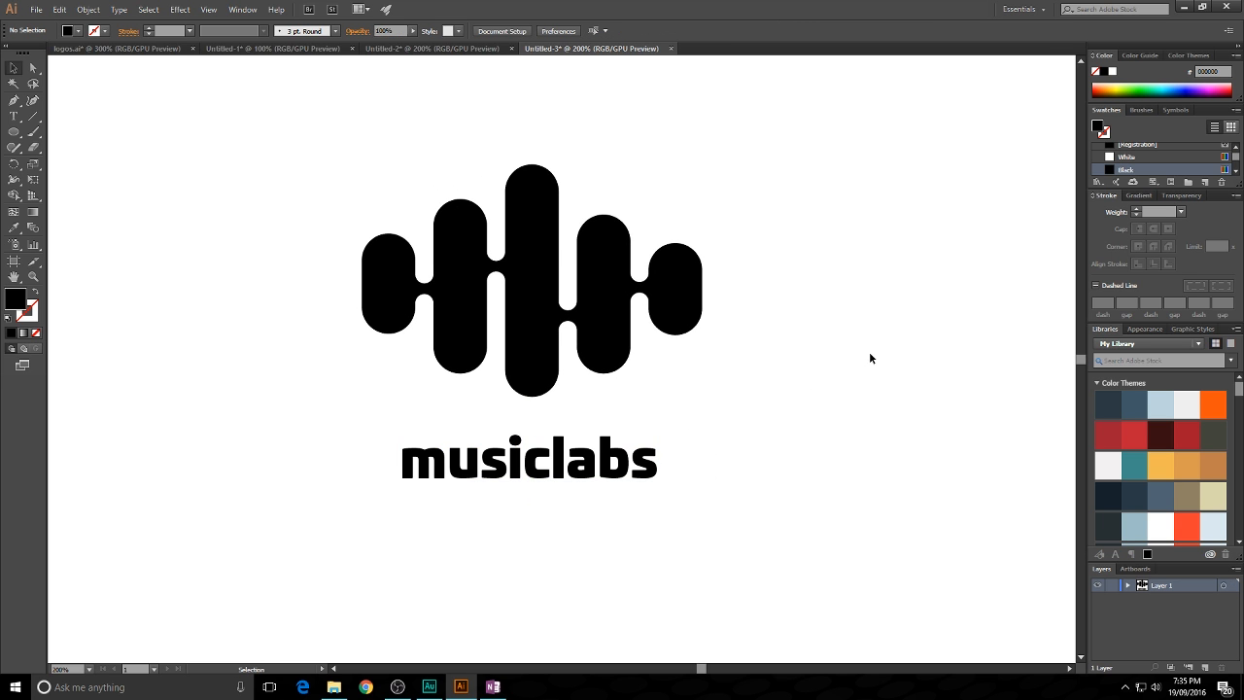
- Fill all parts of the sound-wave symbol with the teal colour 29D9C2
left_click_drag(311, 179, 719, 388)
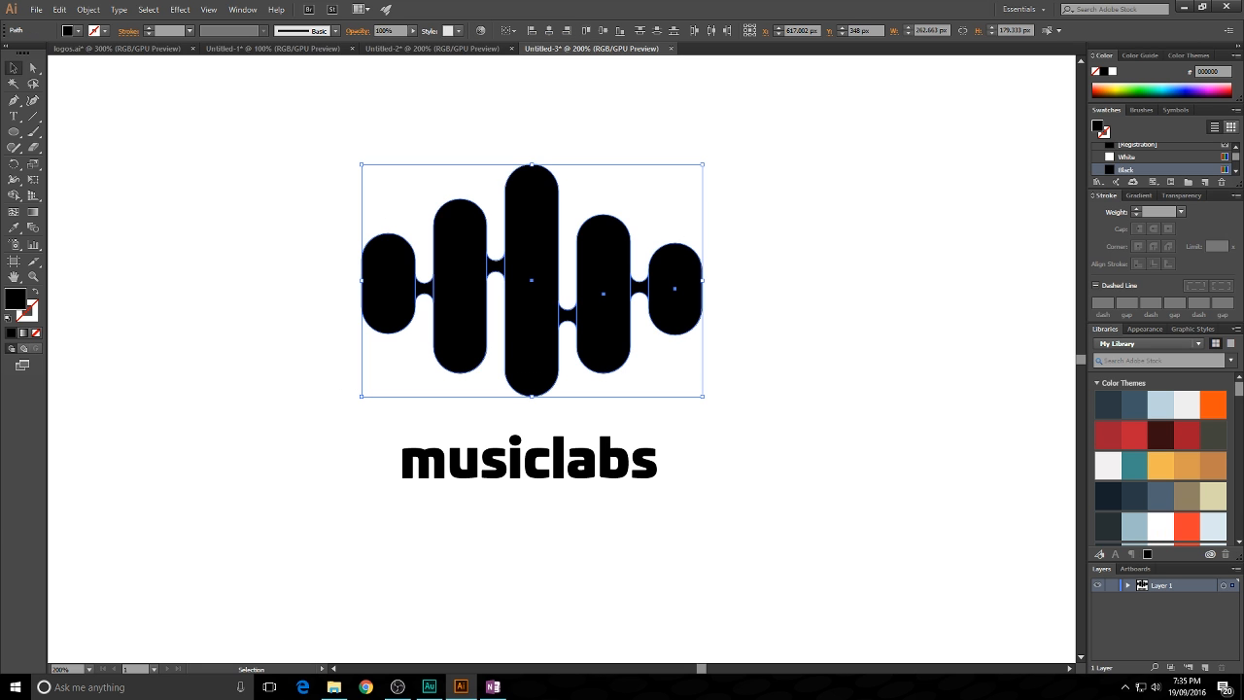
double_click(15, 298)
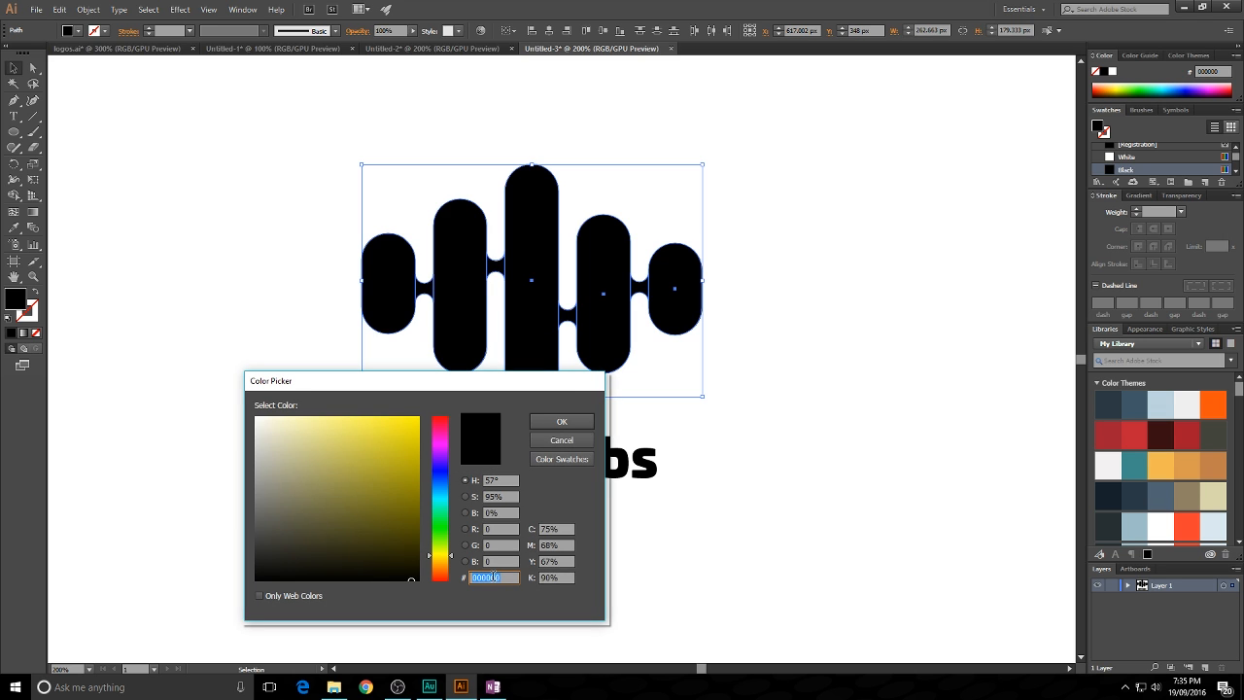
type("5")
key("Return")
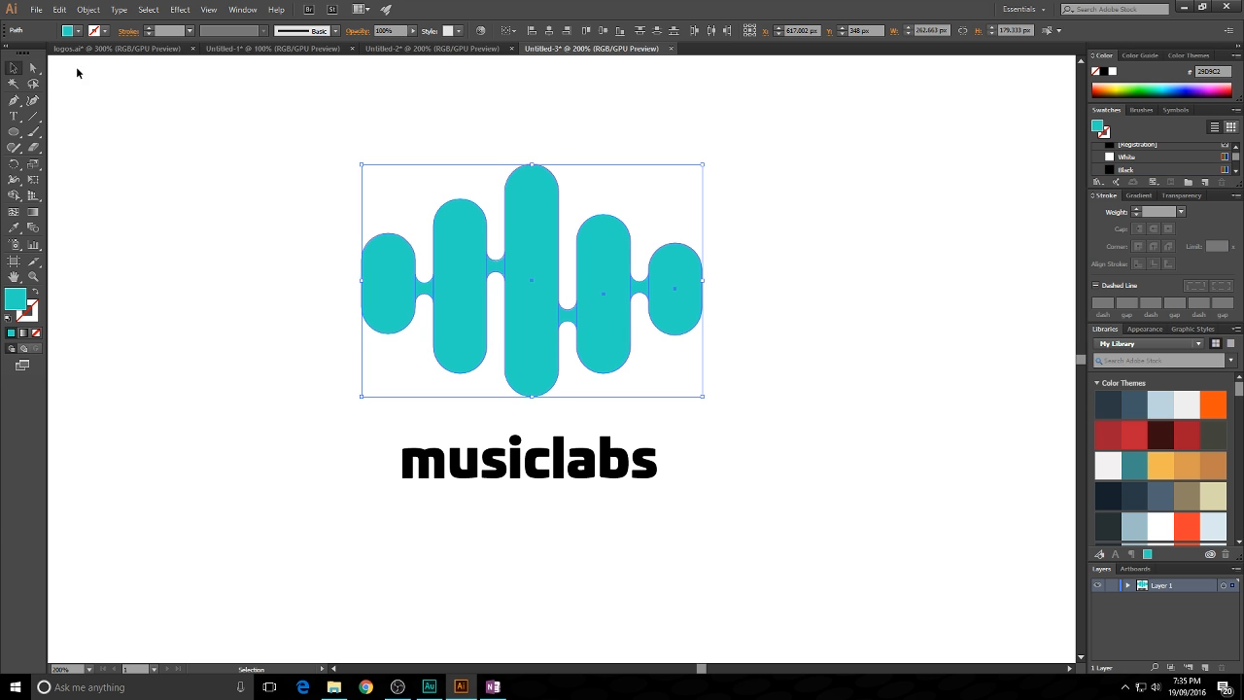
- Move the musiclabs wordmark slightly down and fill it with the dark grey 212121
left_click(75, 66)
left_click(596, 477)
left_click_drag(369, 436, 331, 449)
left_click(738, 541)
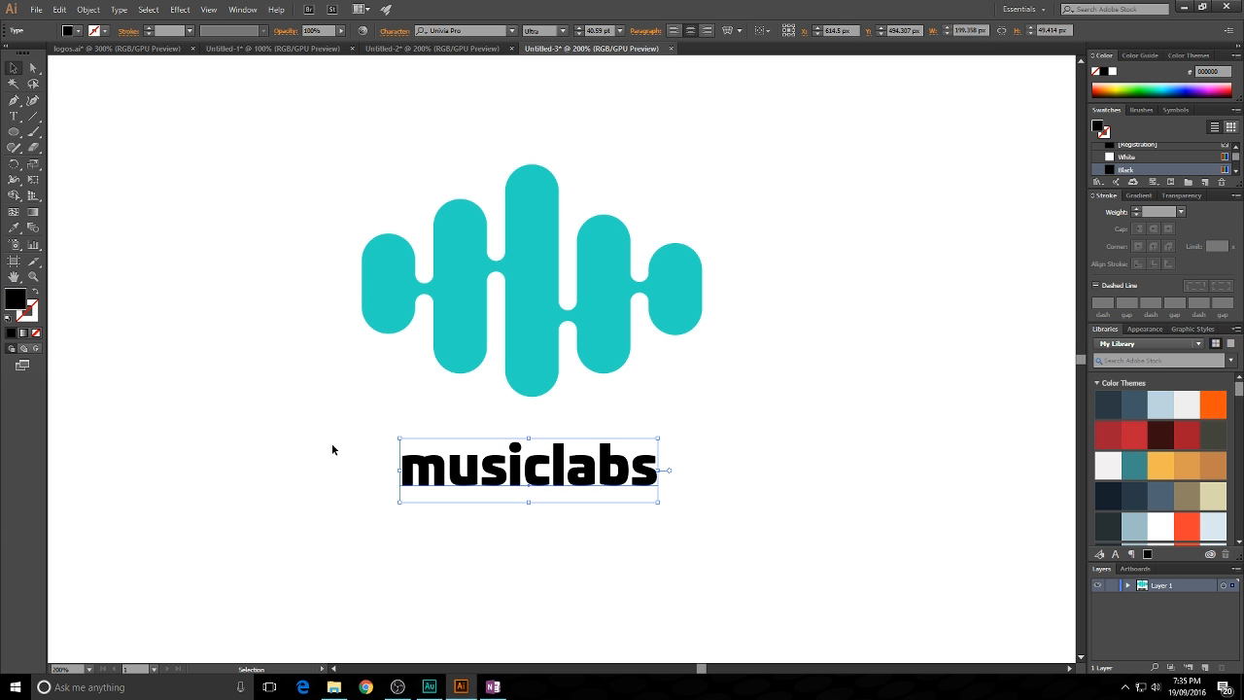
double_click(19, 299)
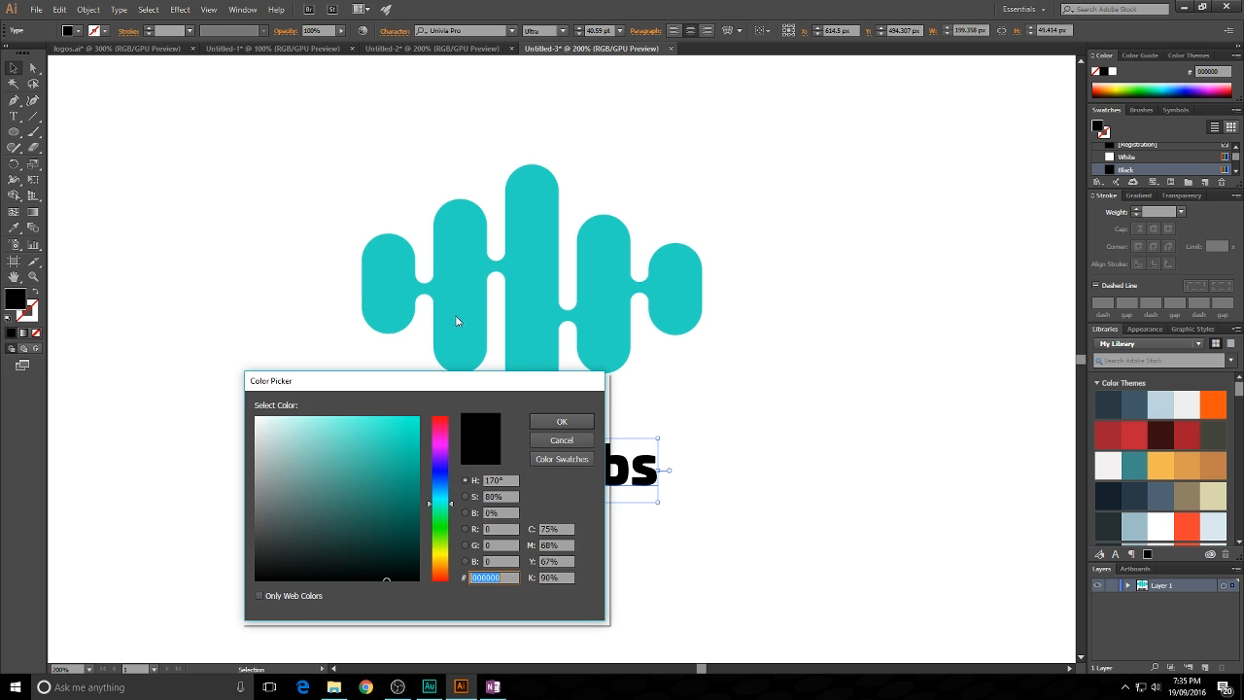
left_click_drag(447, 382, 927, 266)
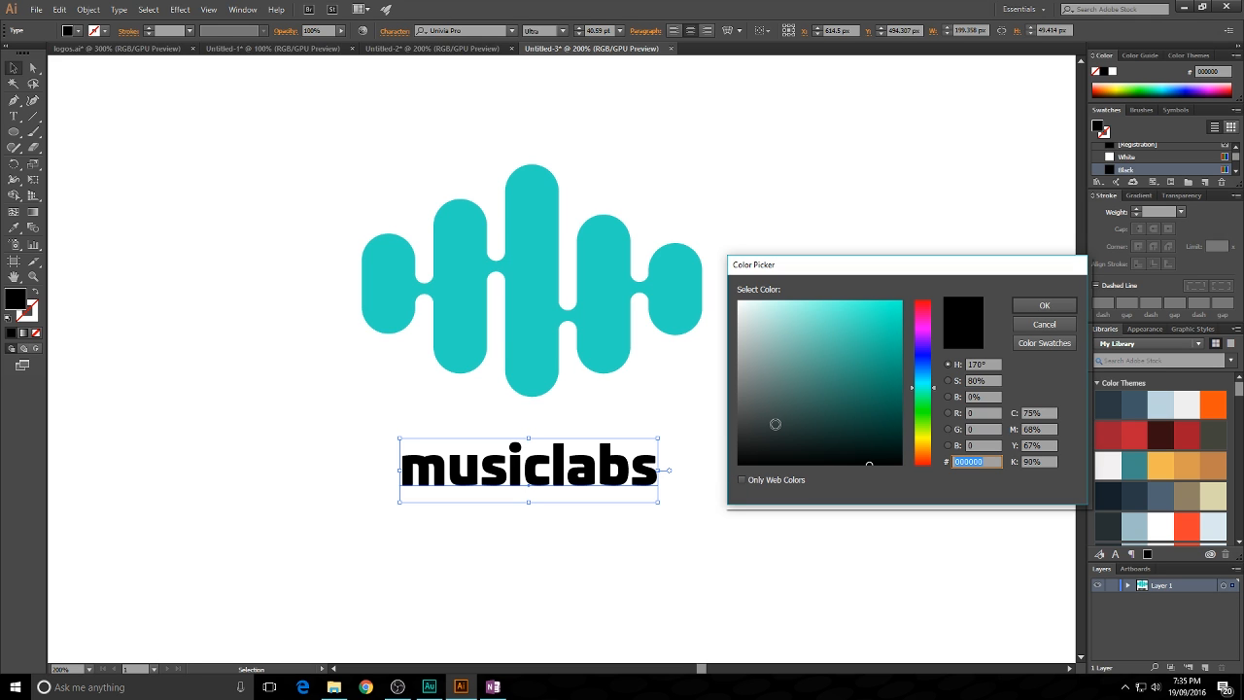
left_click(739, 445)
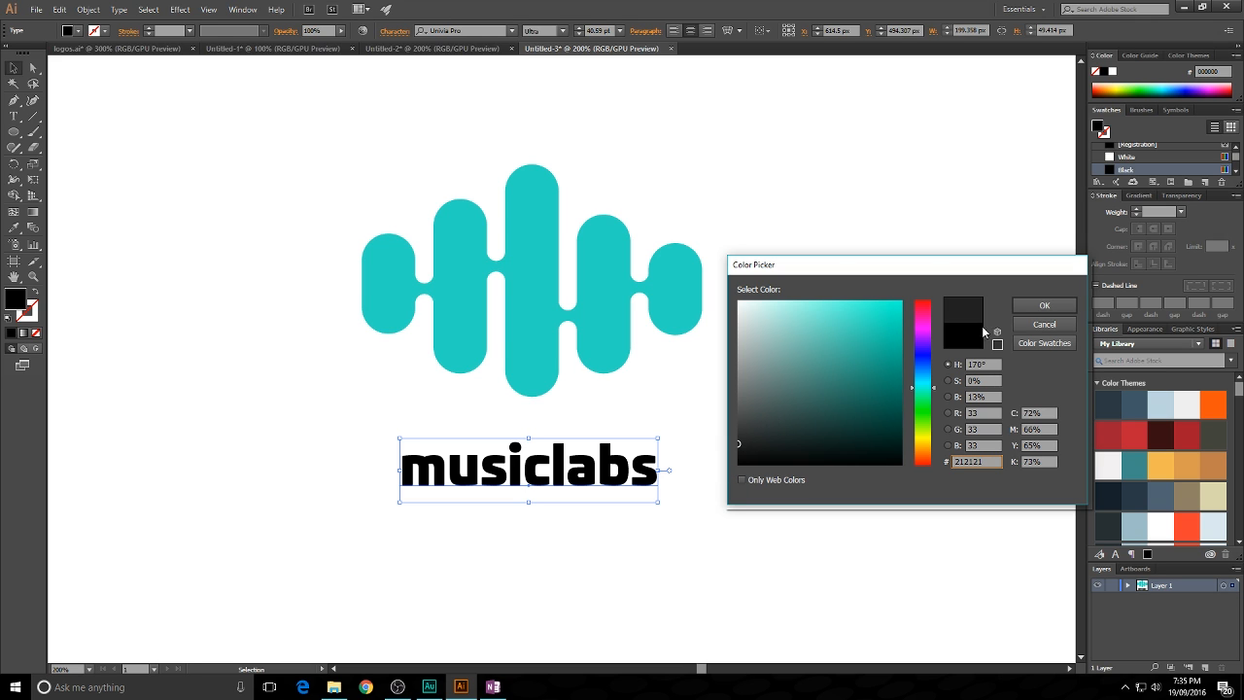
left_click(1043, 305)
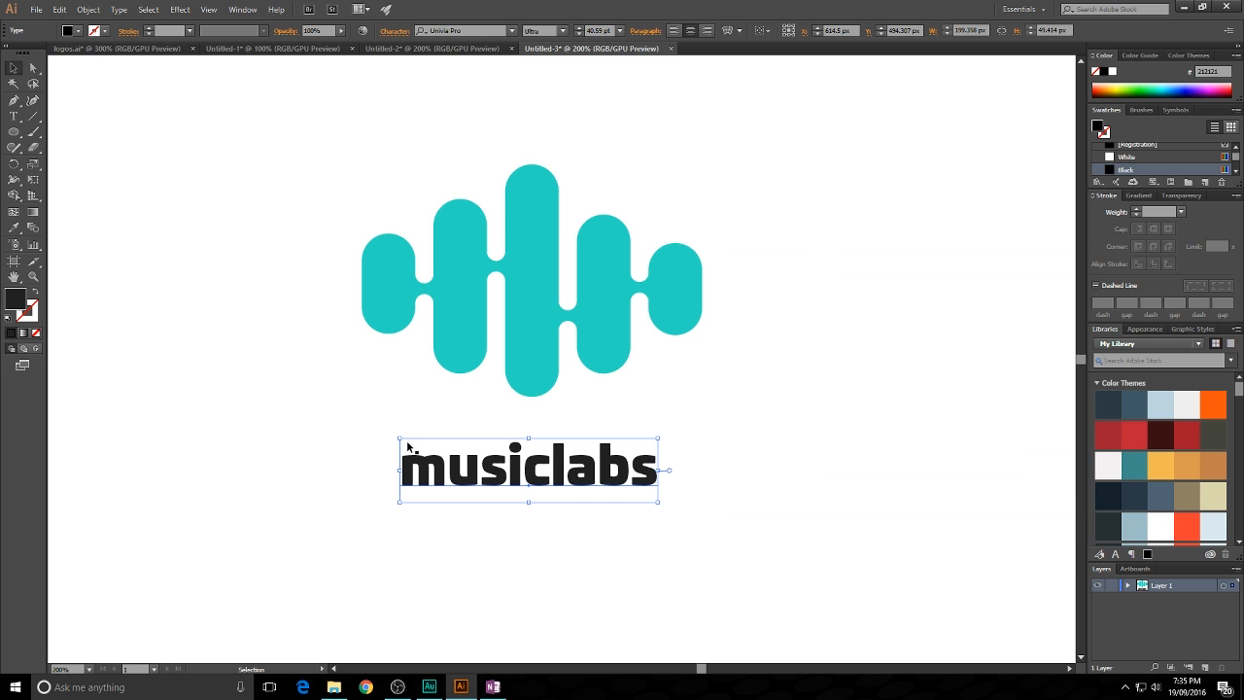
left_click(416, 428)
left_click_drag(339, 138, 739, 358)
left_click_drag(340, 183, 722, 345)
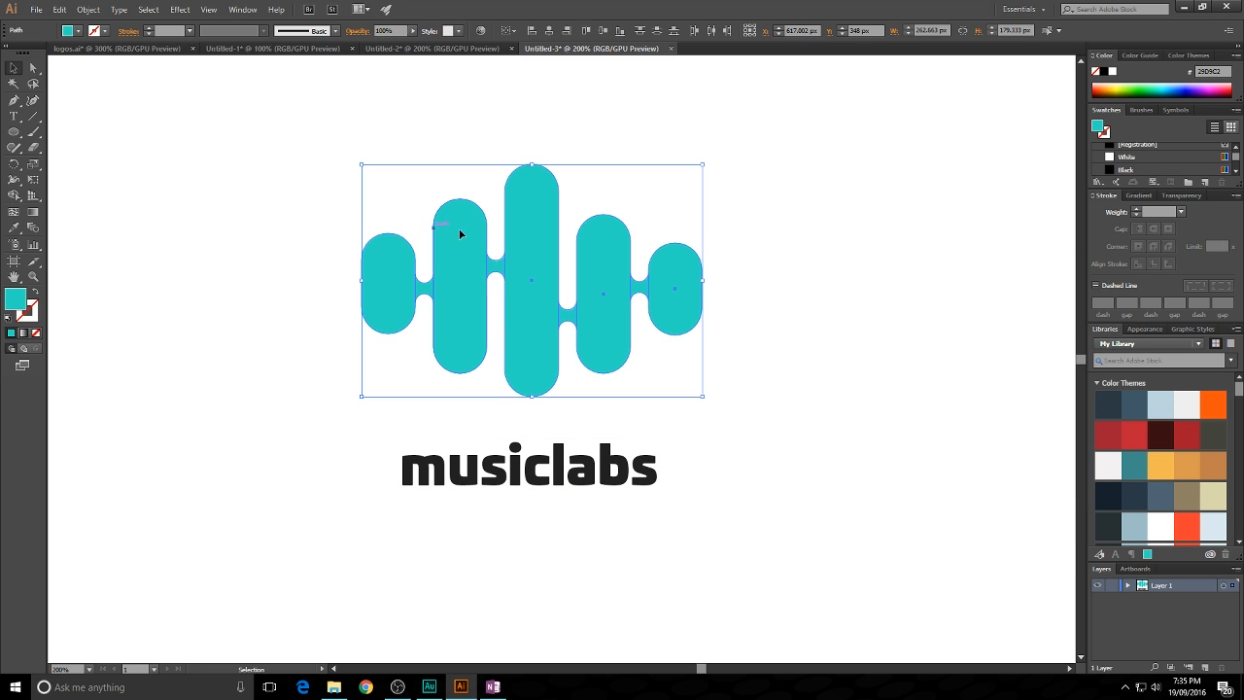
scroll(425, 207, "up", 1)
left_click(555, 103)
scroll(800, 183, "down", 1)
left_click_drag(800, 184, 784, 154)
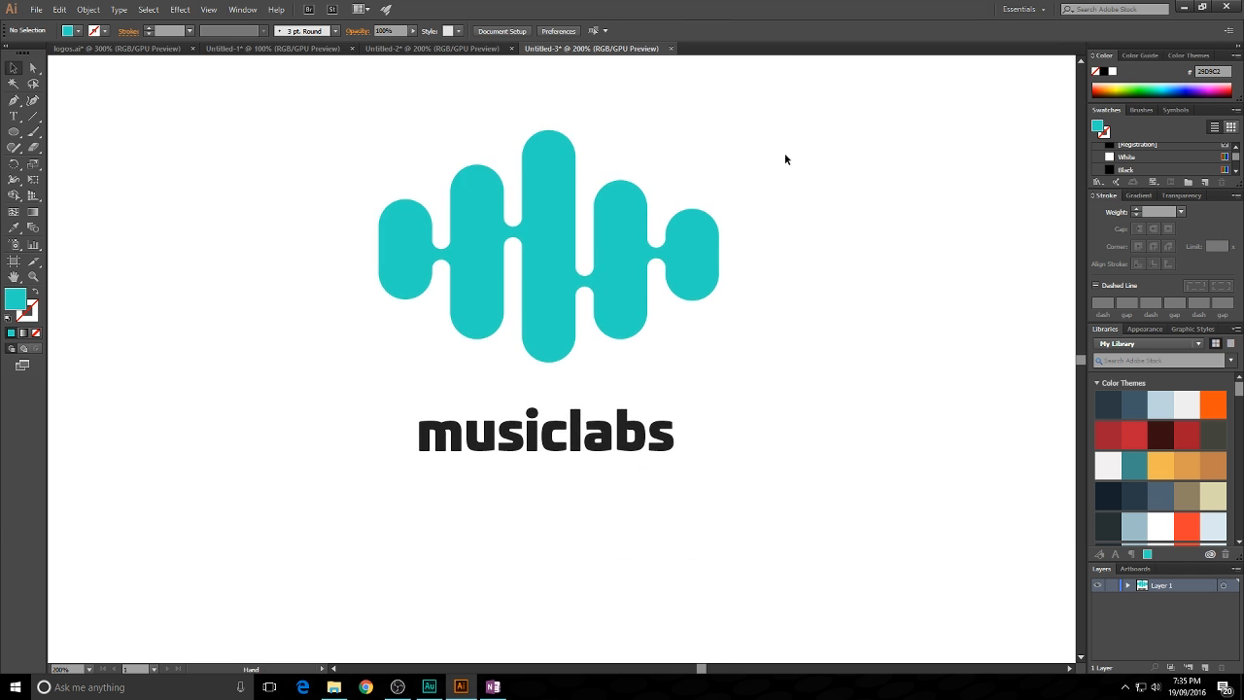
scroll(749, 230, "down", 1)
scroll(745, 208, "up", 1)
left_click_drag(280, 192, 777, 491)
left_click(777, 492)
- Duplicate the whole teal symbol, offsetting the copy about 4 px to the right and 4 px down
left_click_drag(286, 147, 758, 396)
scroll(472, 237, "up", 1)
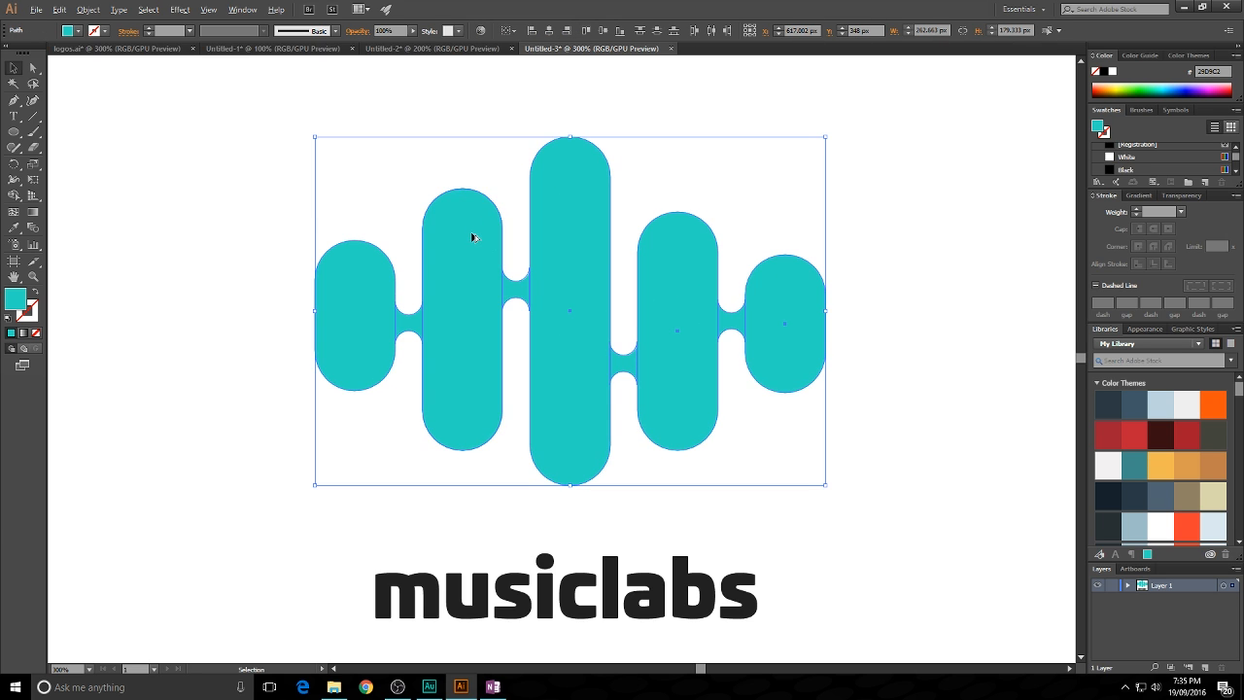
scroll(386, 231, "up", 1)
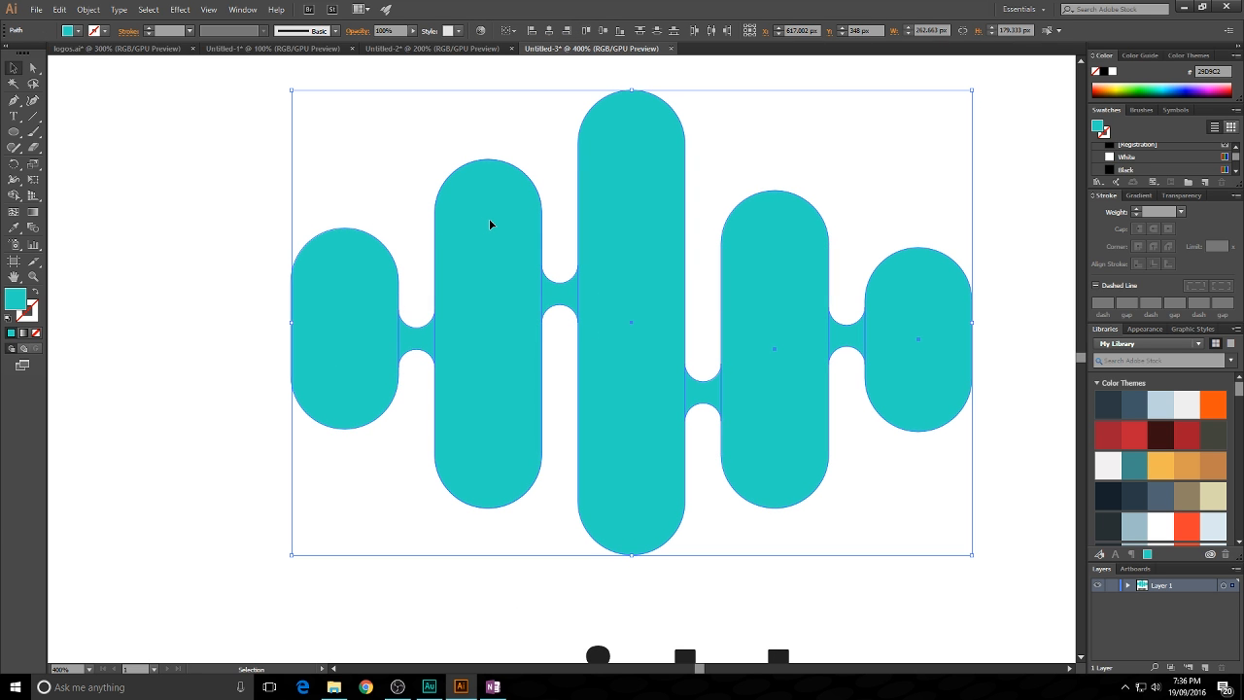
left_click_drag(509, 218, 519, 229)
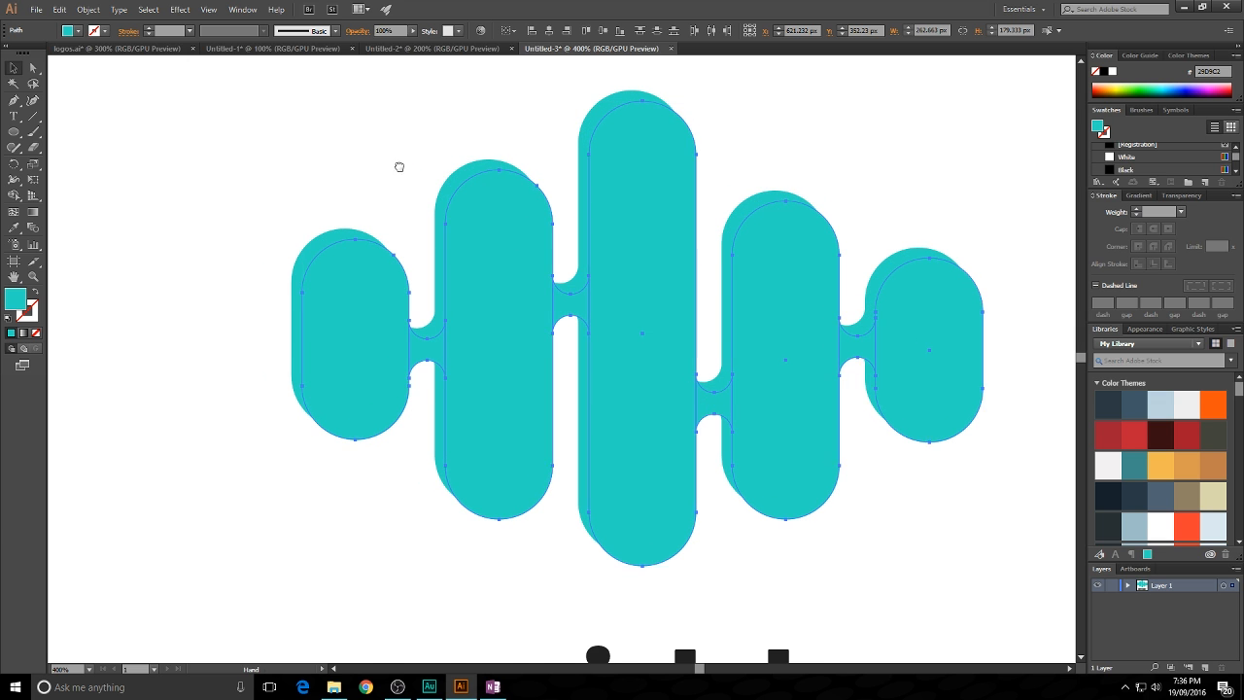
left_click_drag(399, 166, 329, 154)
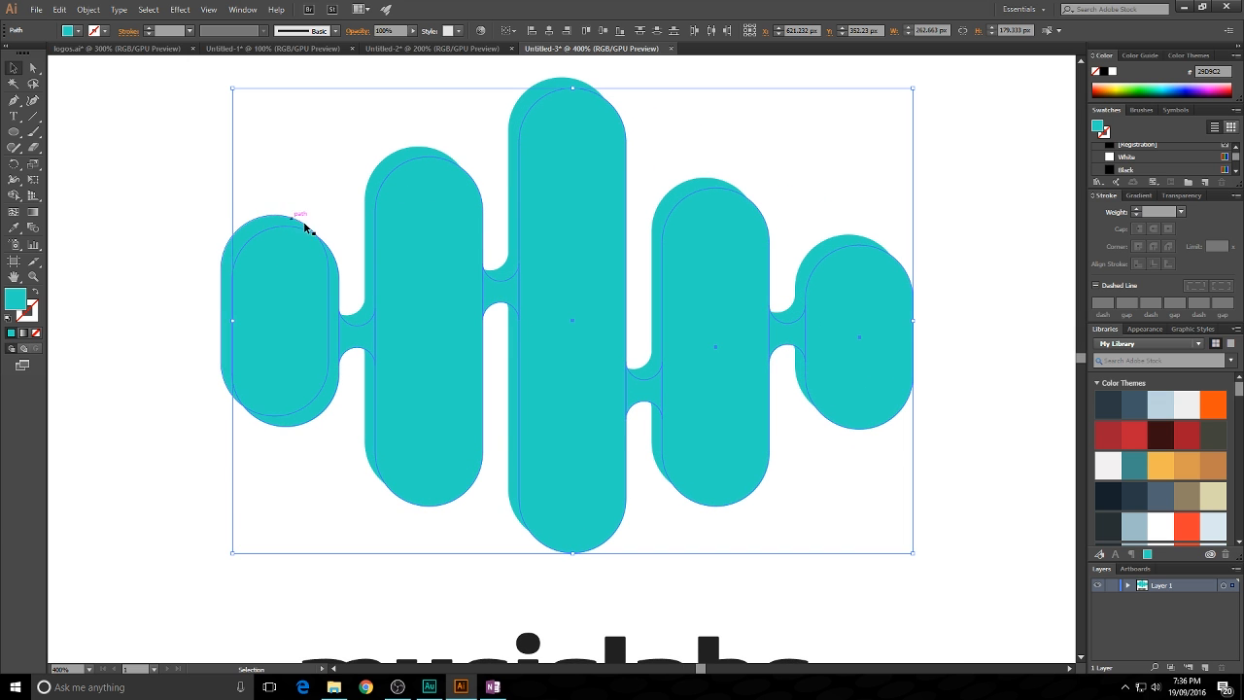
key("ctrl+z")
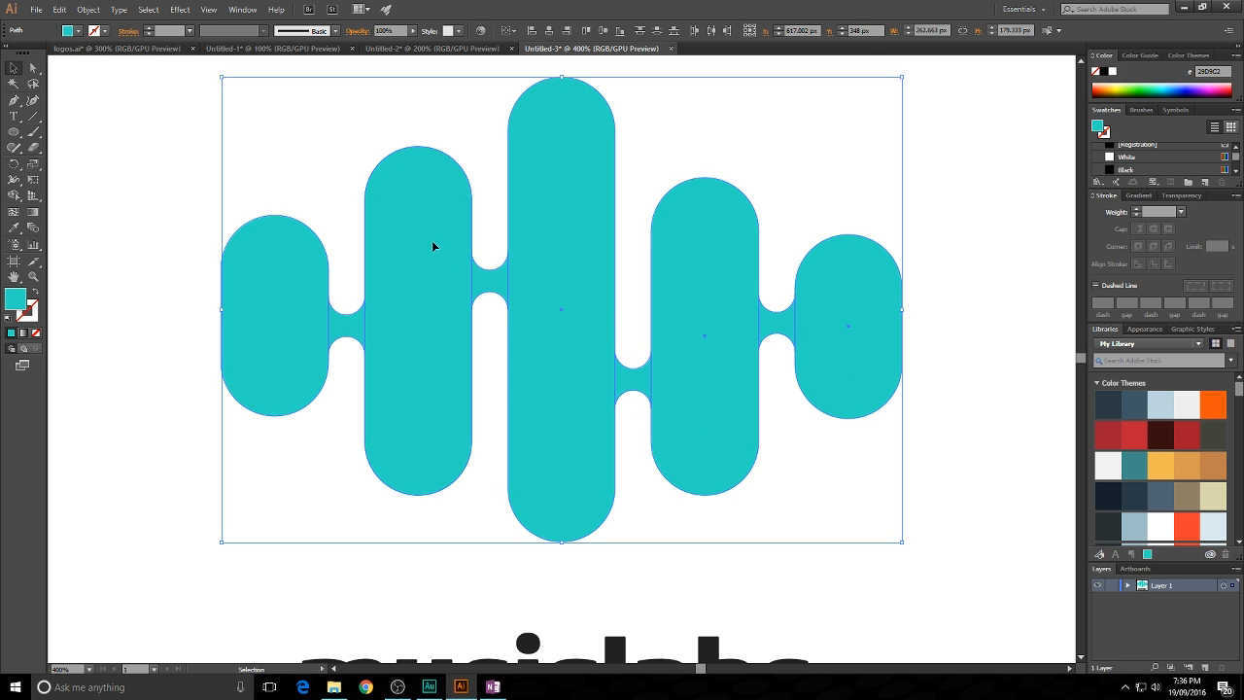
mouse_move(423, 201)
left_mouse_down()
mouse_move(458, 225)
mouse_move(356, 122)
mouse_move(363, 149)
mouse_move(444, 219)
mouse_move(431, 207)
left_mouse_up()
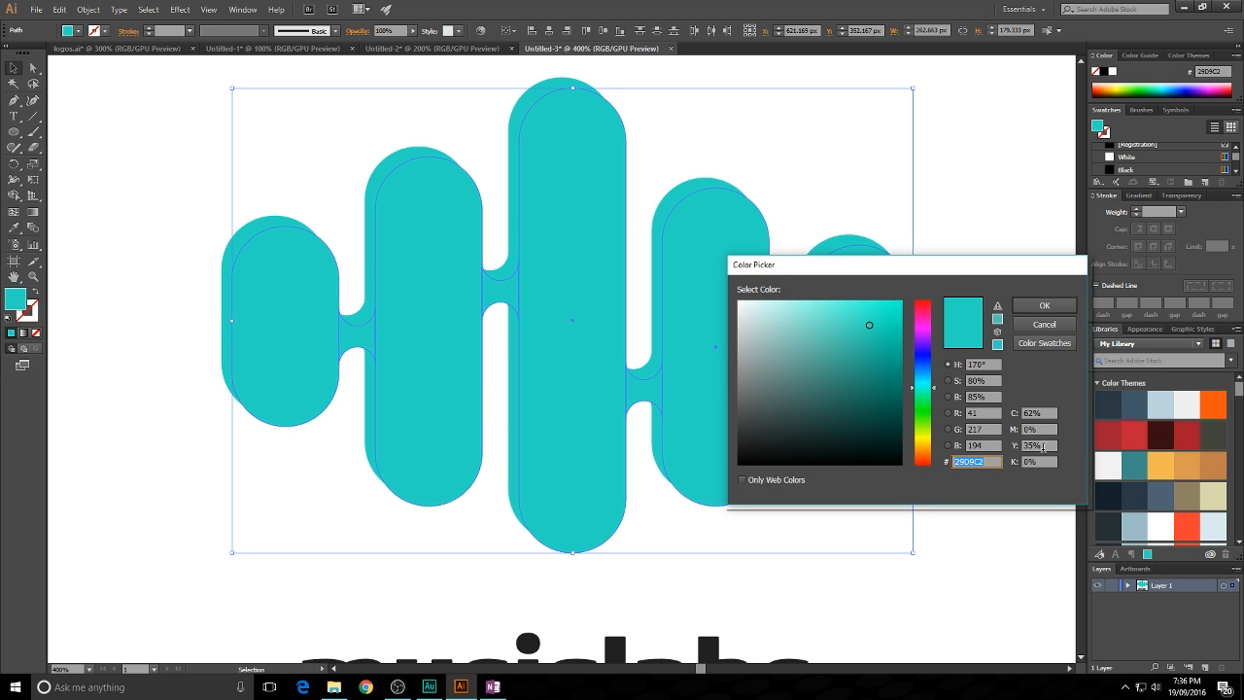
- Fill the offset copy of the symbol with light grey D3D3D3 and send it behind the teal symbol as a shadow
type("D3D")
key("Tab")
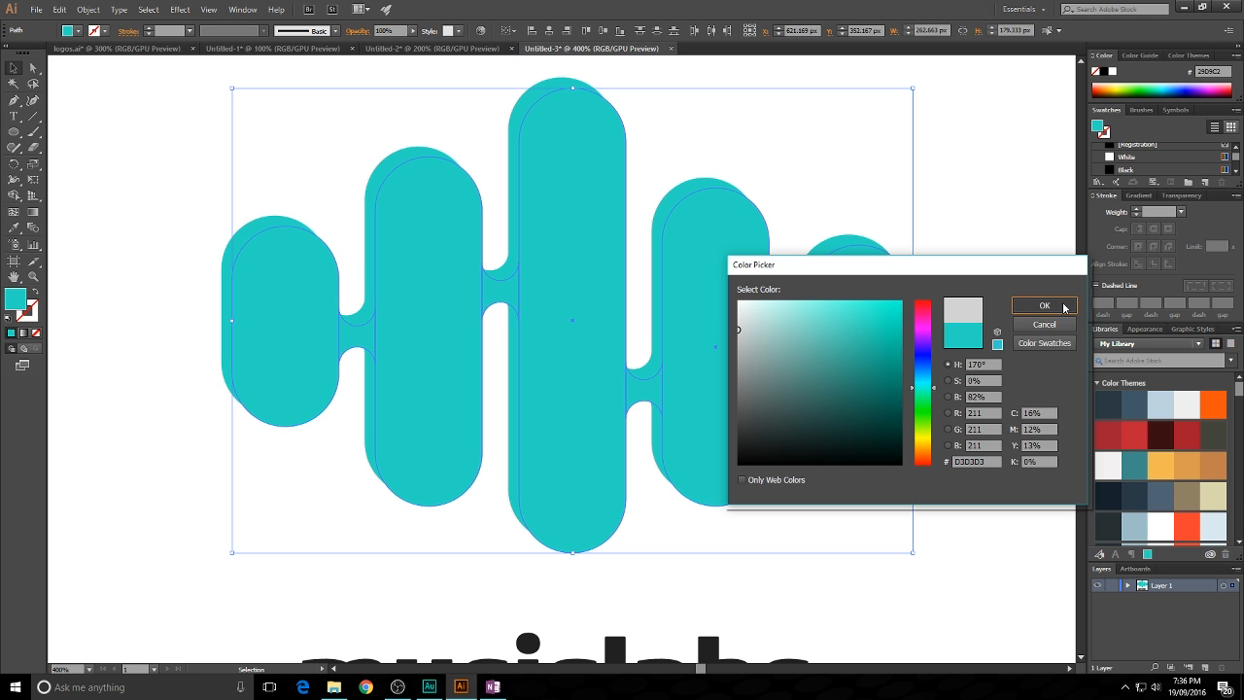
left_click(1044, 307)
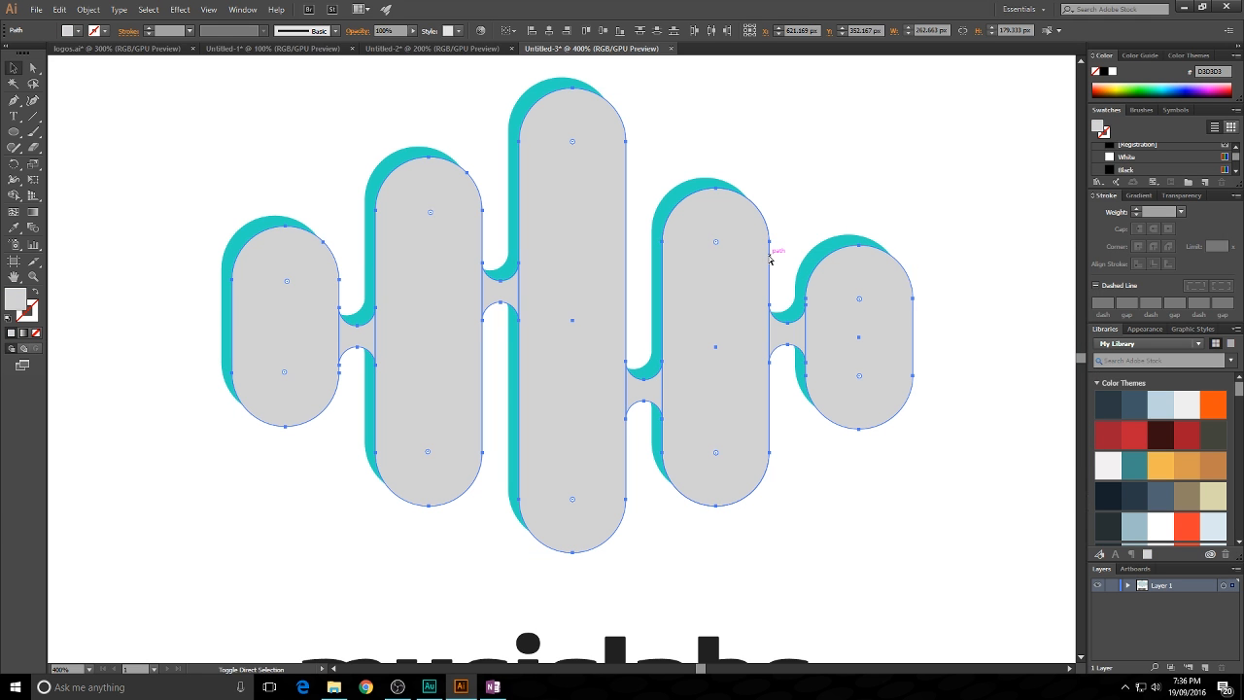
key("ctrl+shift+bracketleft")
key("v")
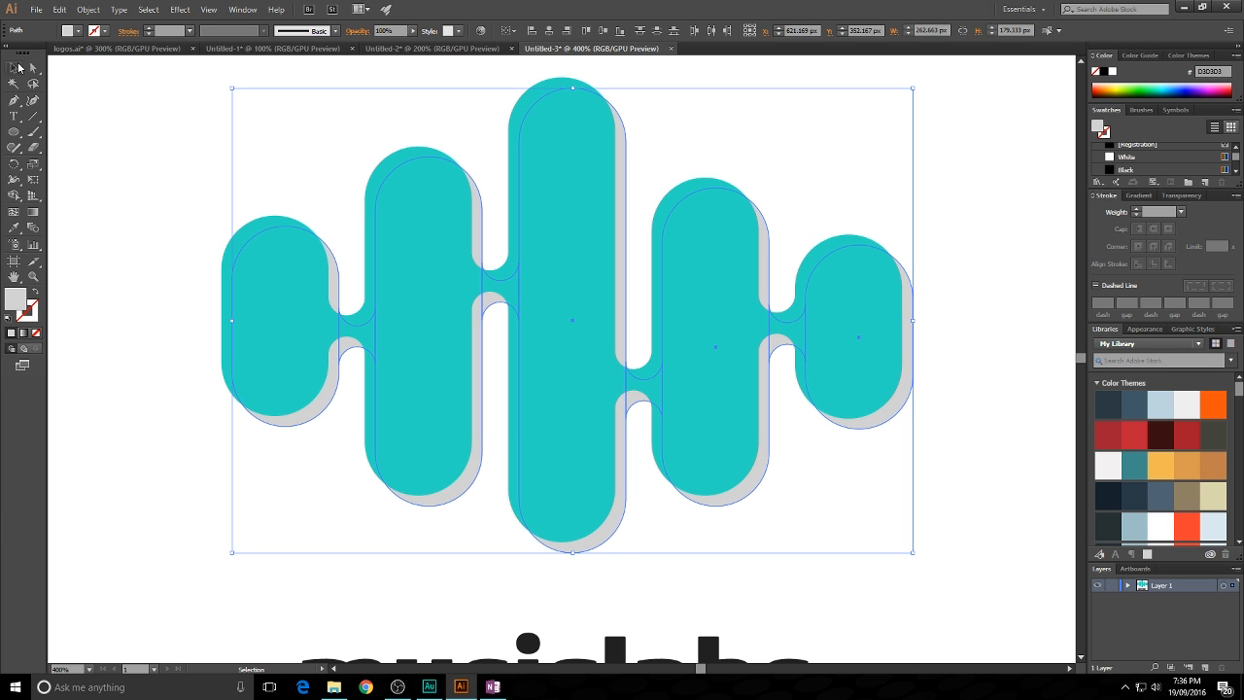
left_click(153, 162)
scroll(166, 165, "down", 1)
scroll(792, 200, "down", 1)
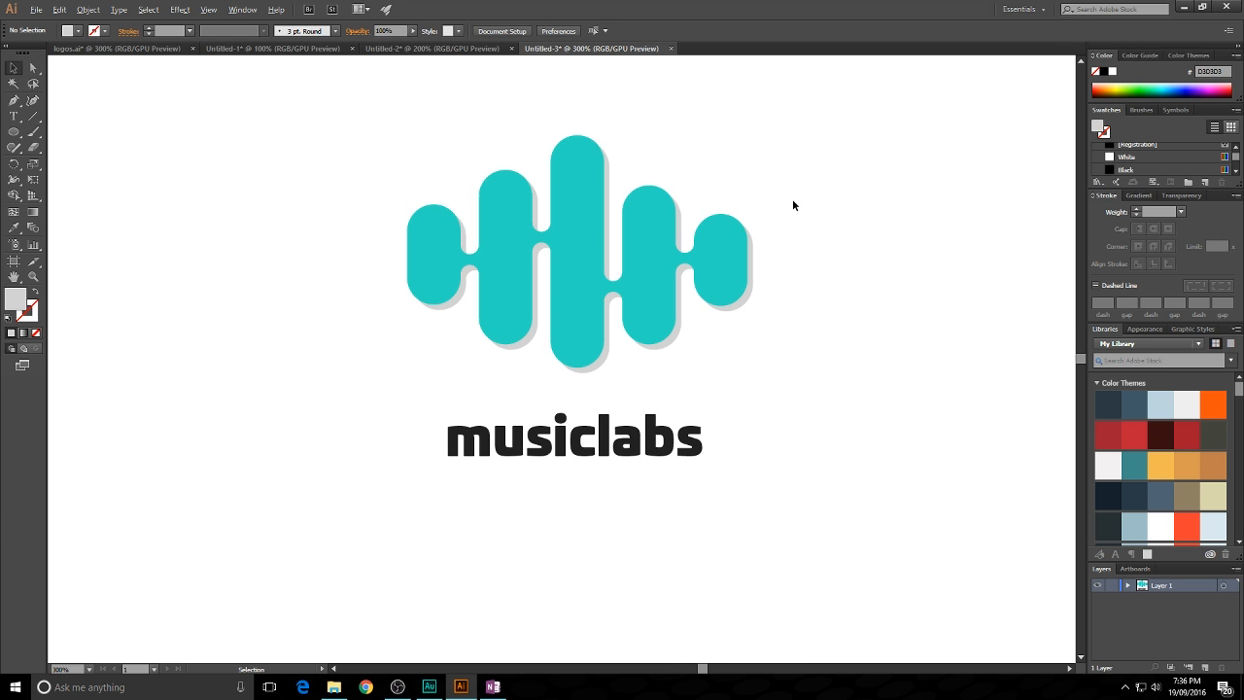